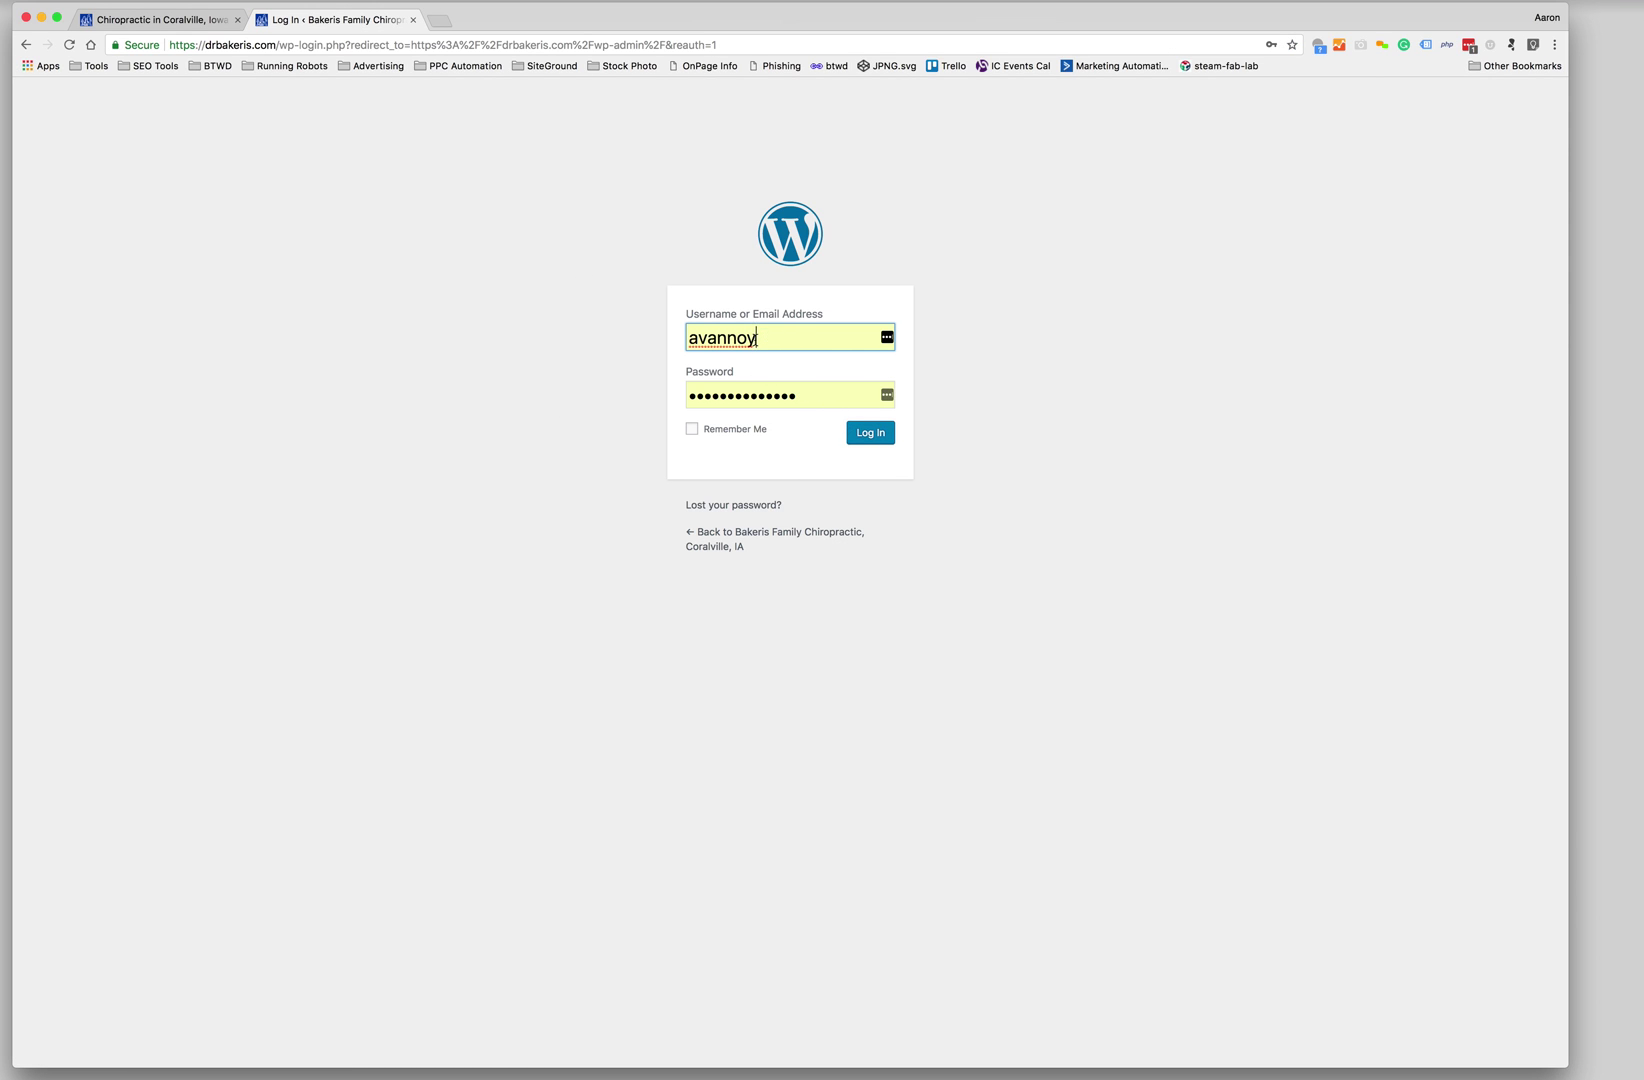
# Log in to the WordPress admin and visit the live Bakeris Family Chiropractic homepage
pyautogui.click(874, 436)
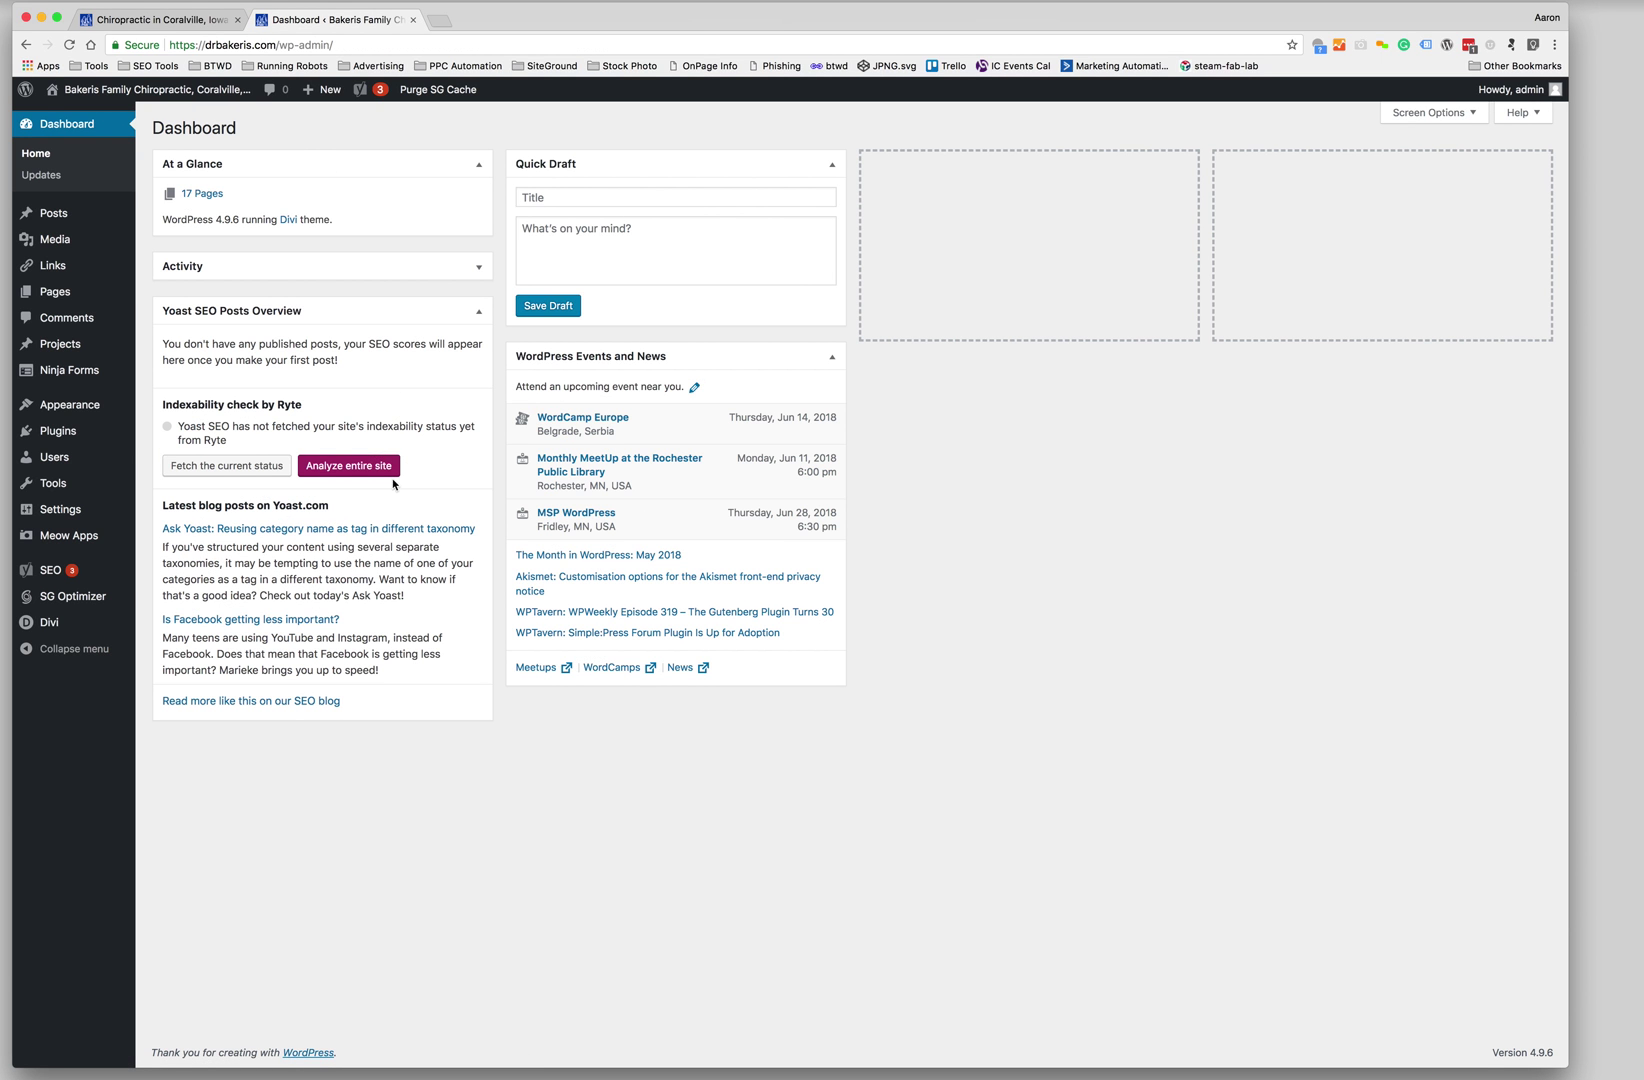
pyautogui.moveTo(68, 221)
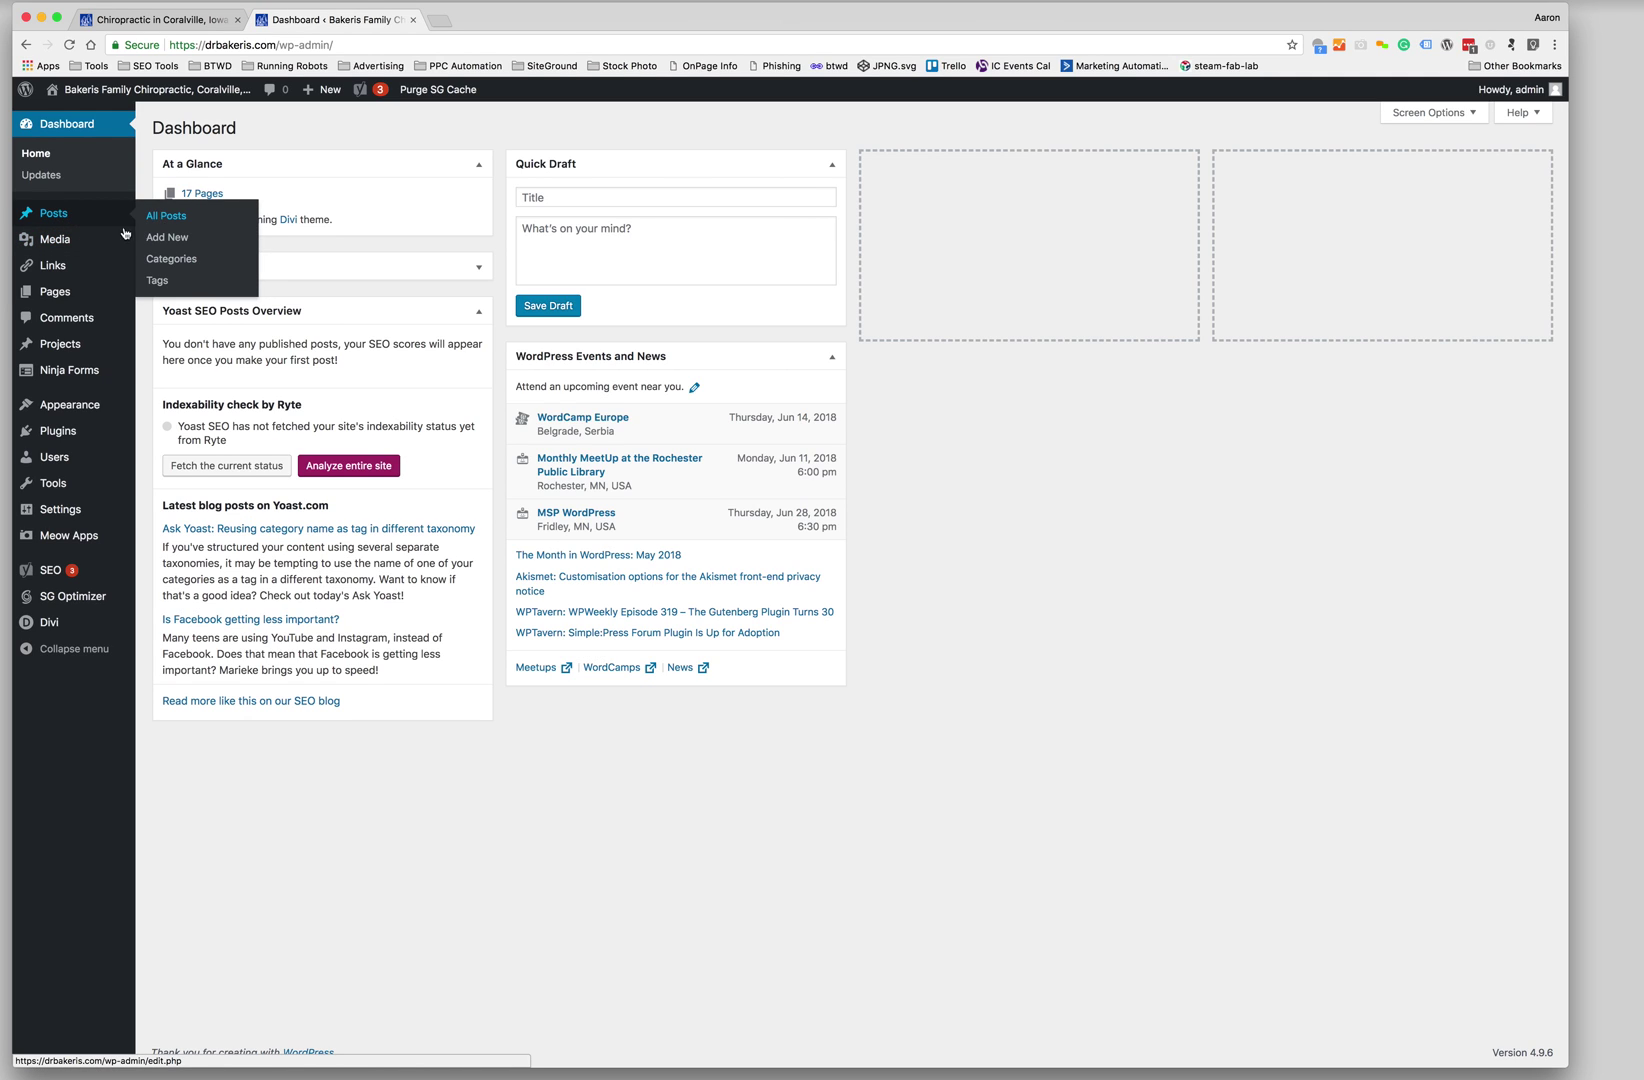
pyautogui.moveTo(58, 287)
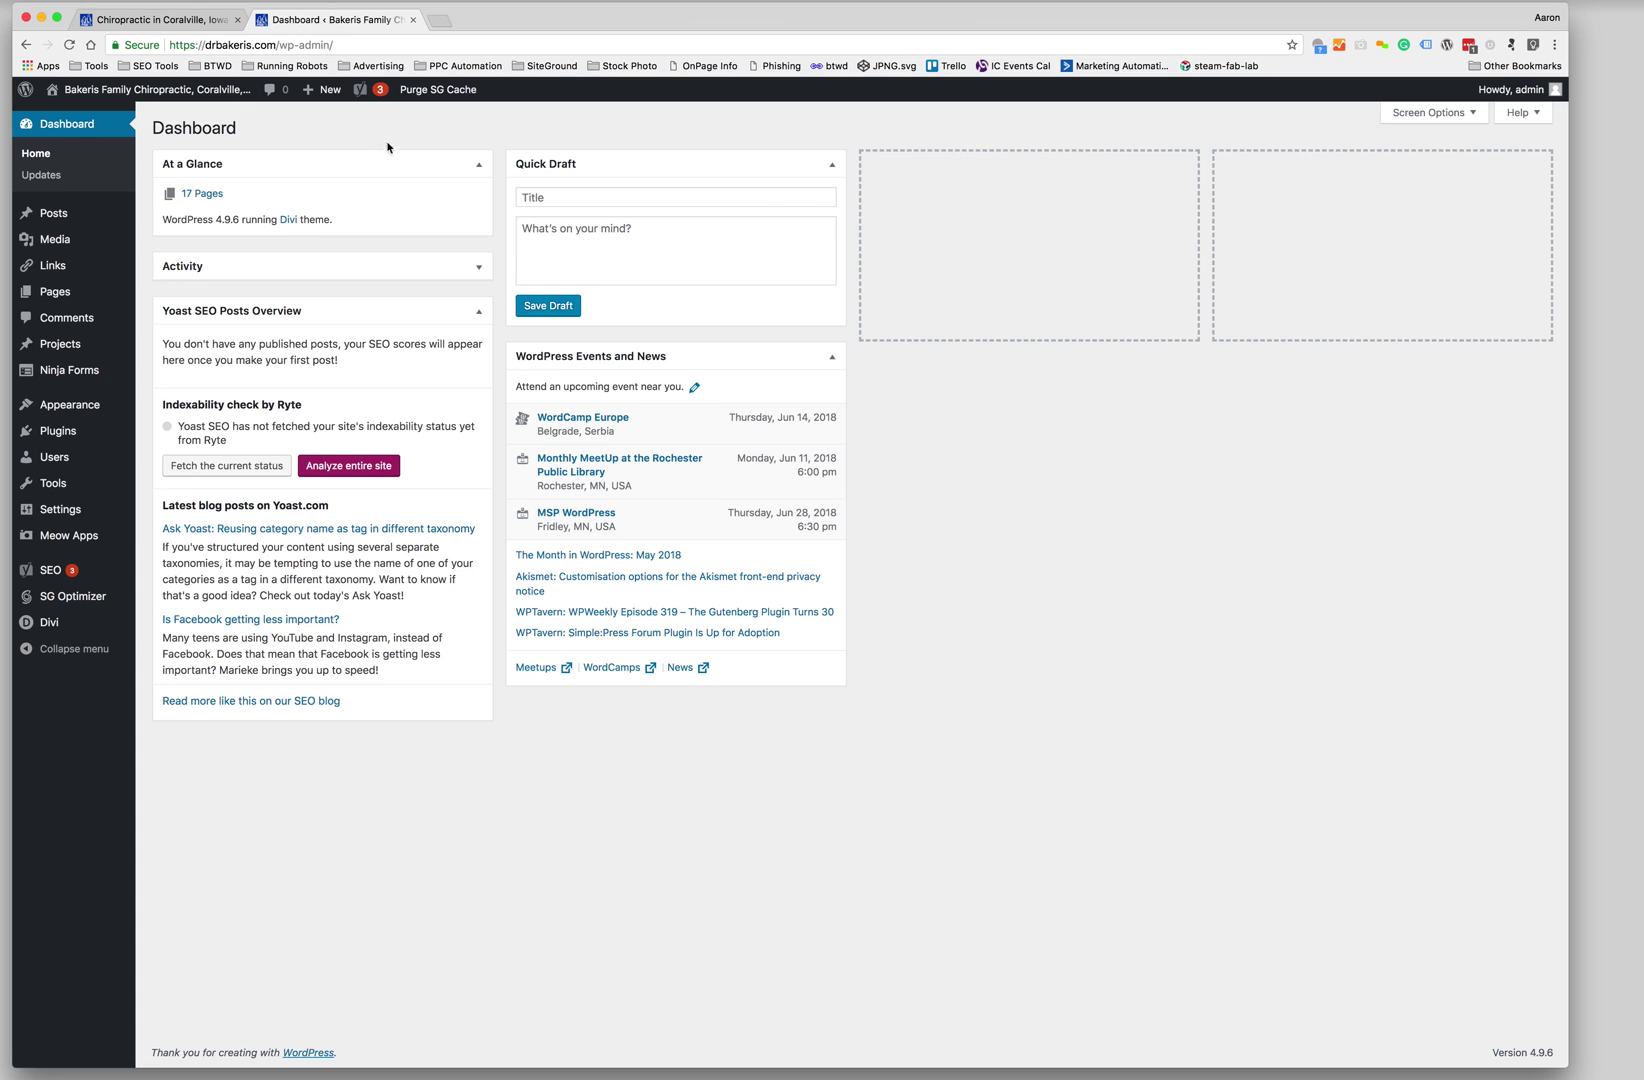
pyautogui.click(160, 112)
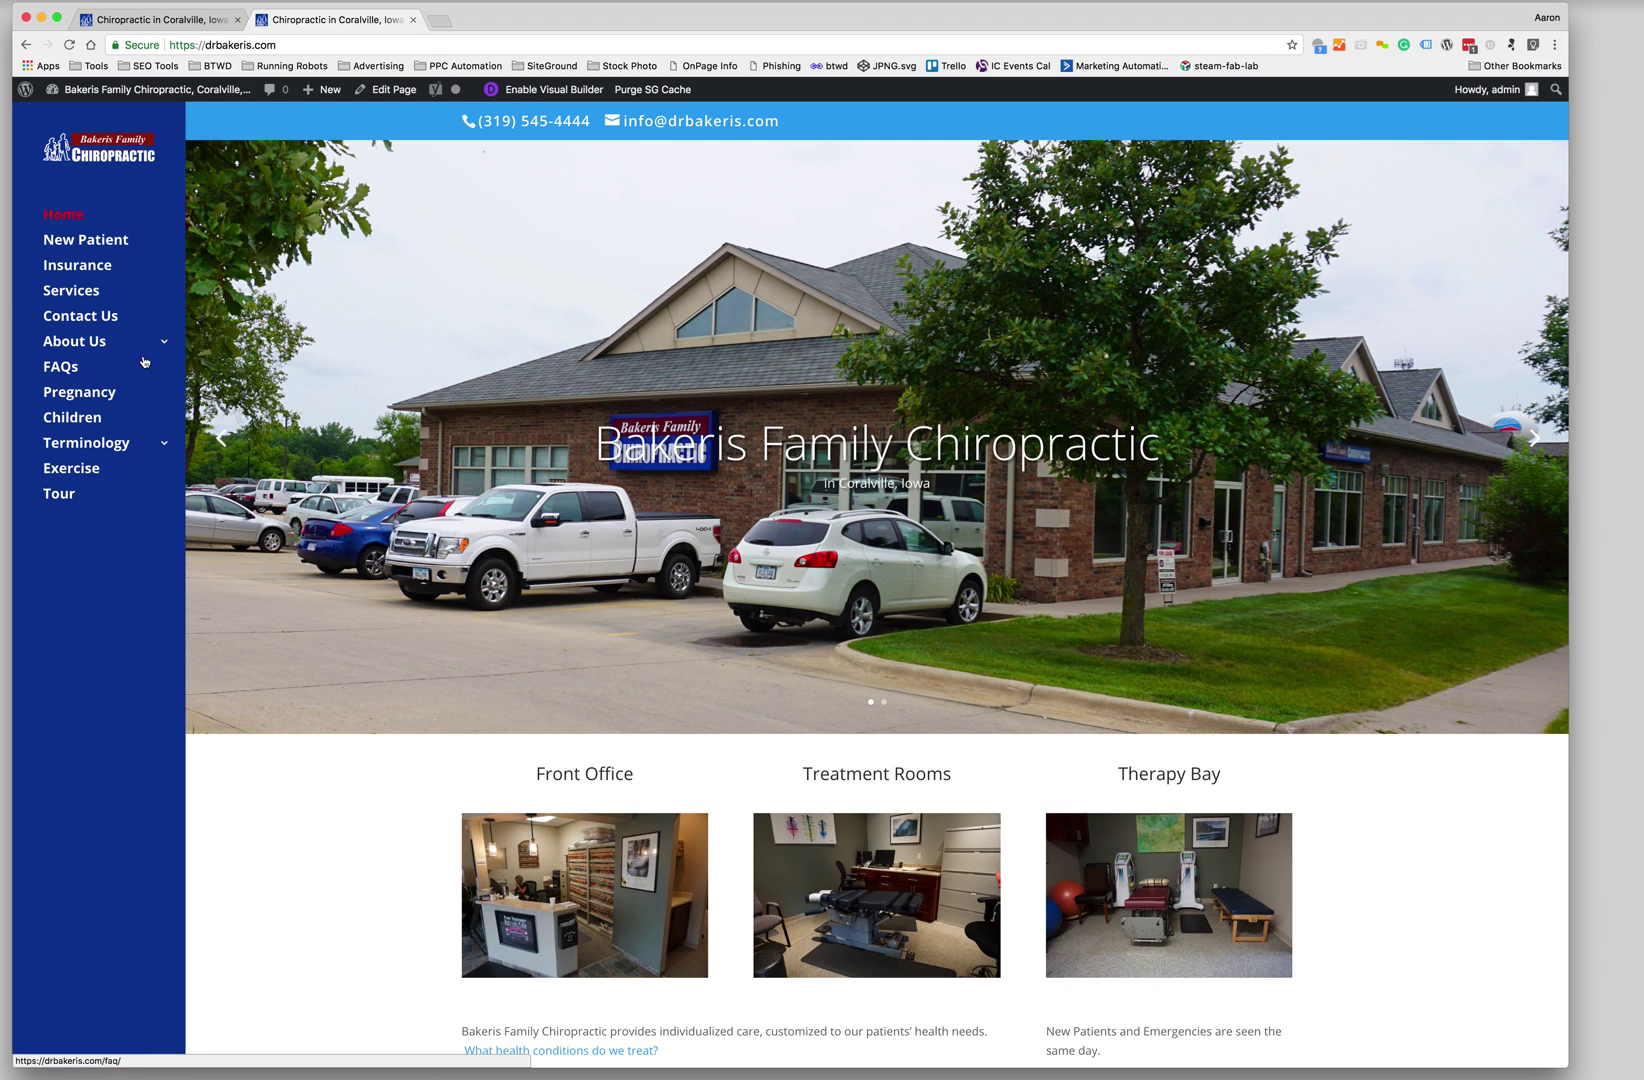
# Go to the About Us page from the left navigation and scroll to the three doctor photos
pyautogui.moveTo(97, 440)
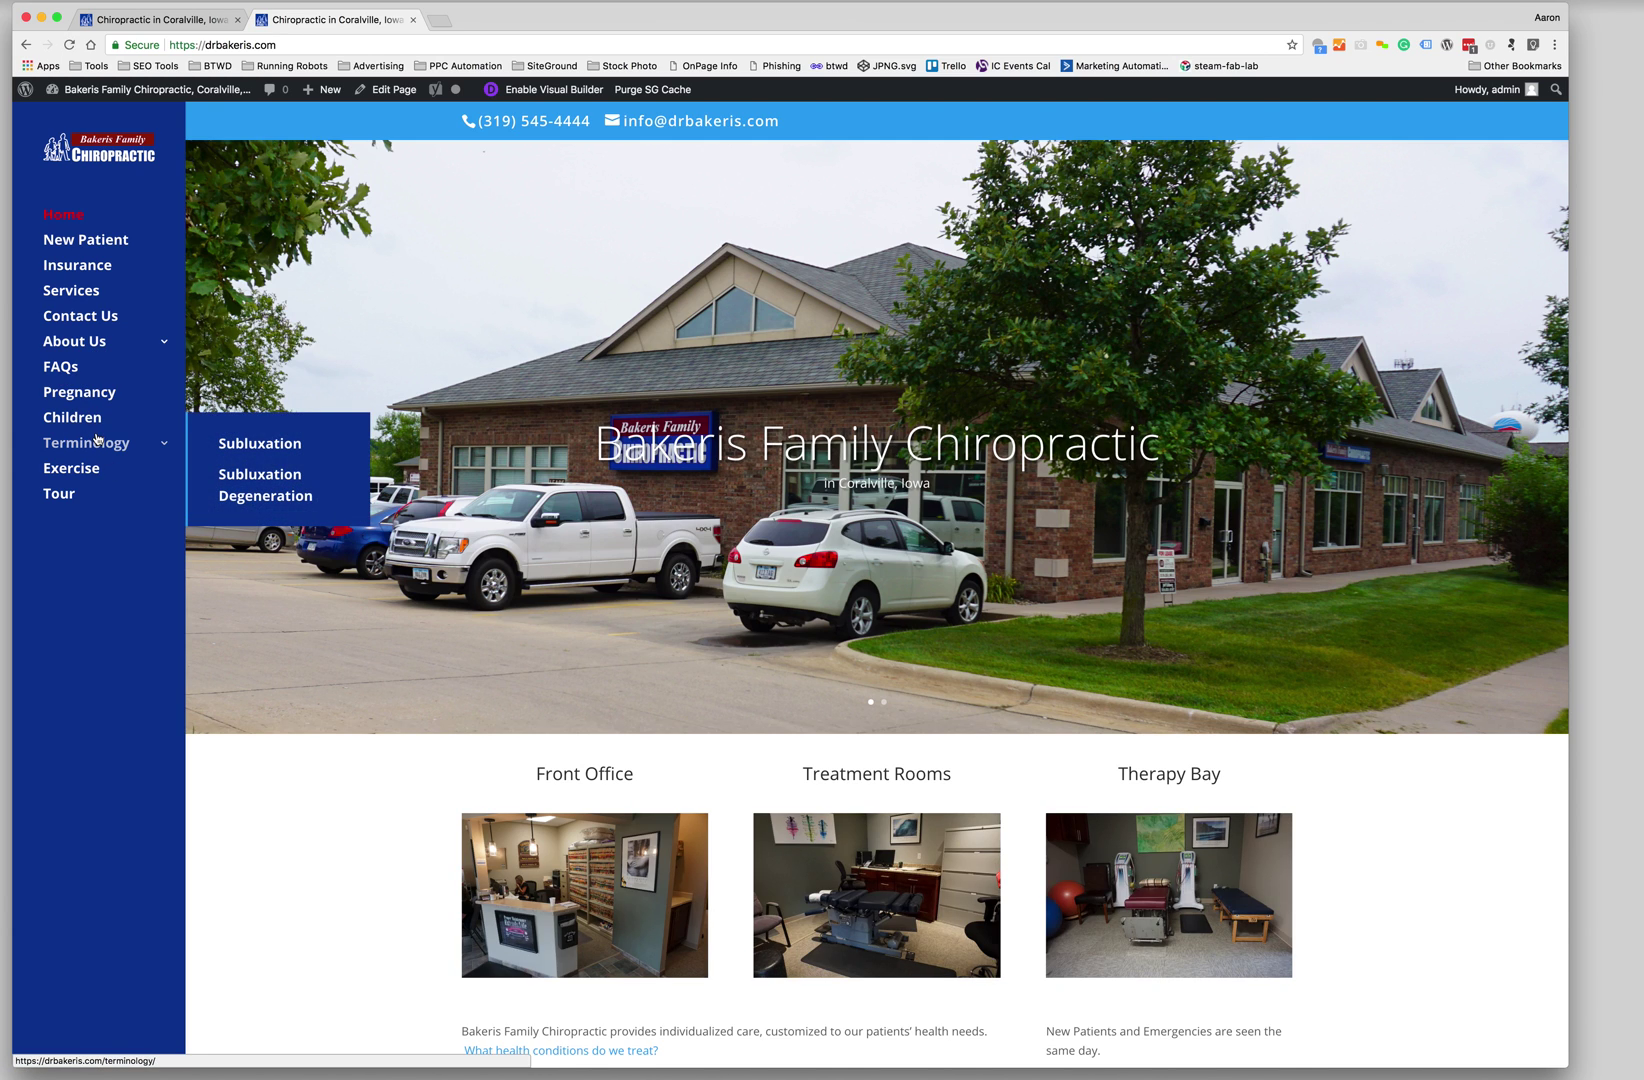
pyautogui.click(100, 342)
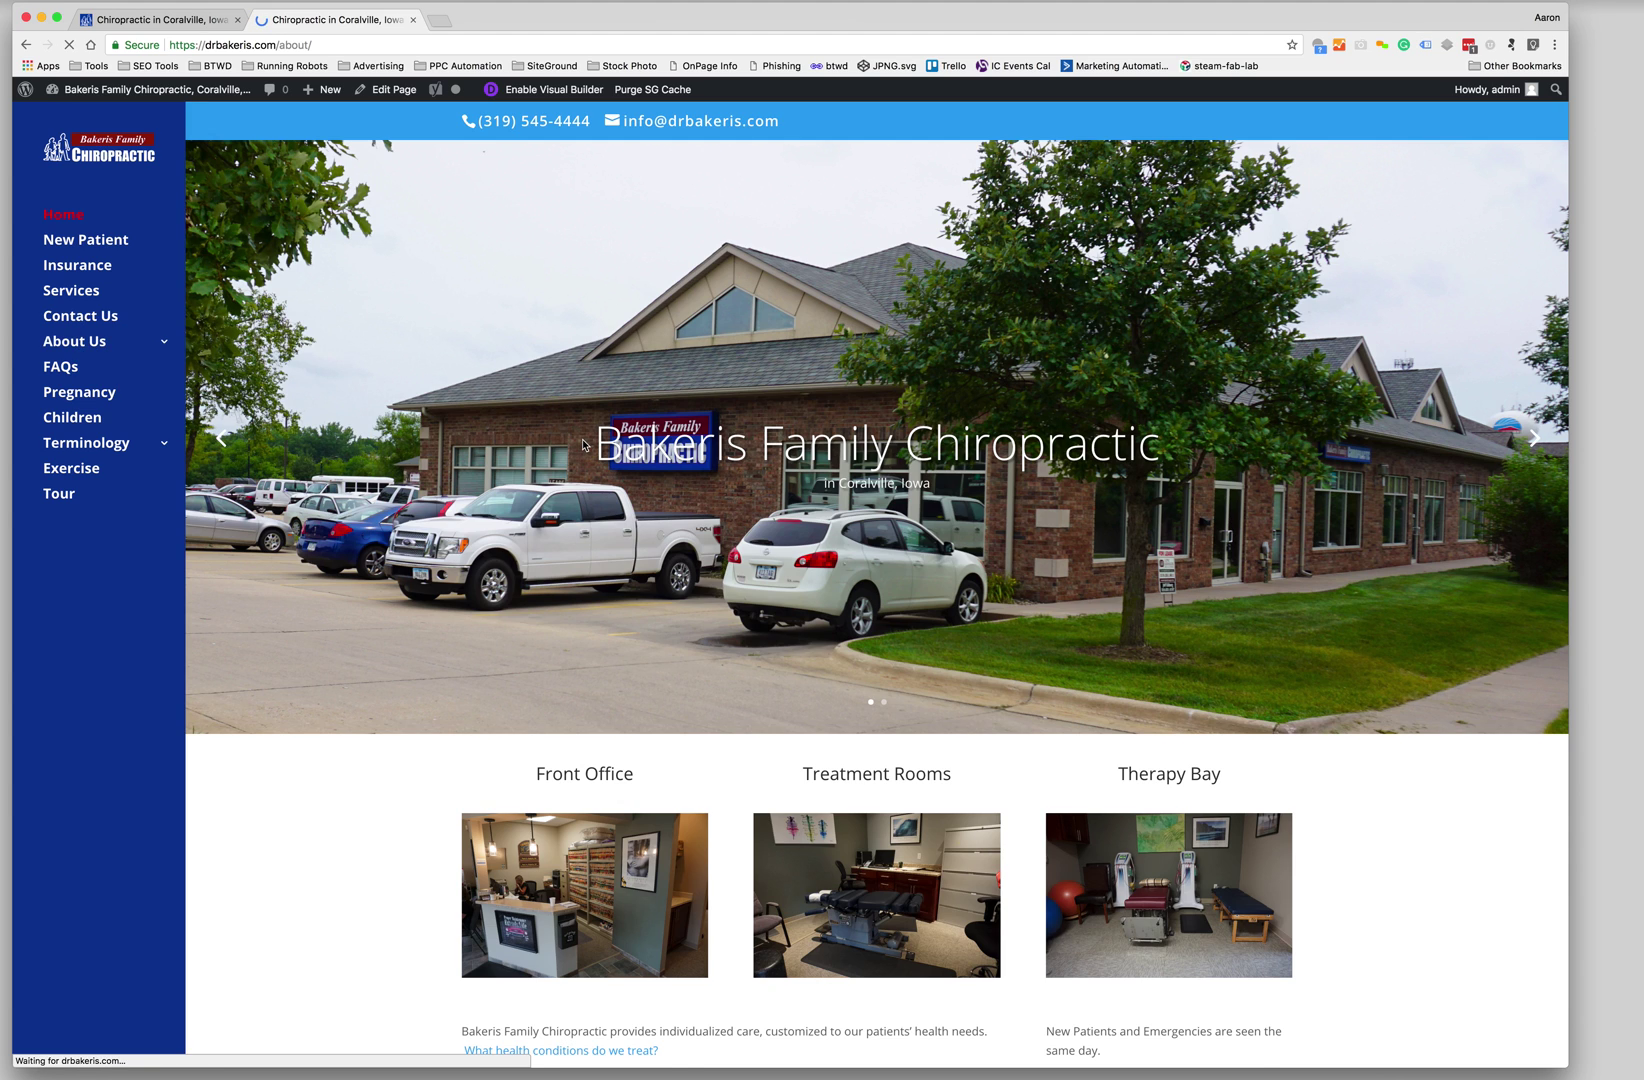
pyautogui.scroll(-4, 930, 828)
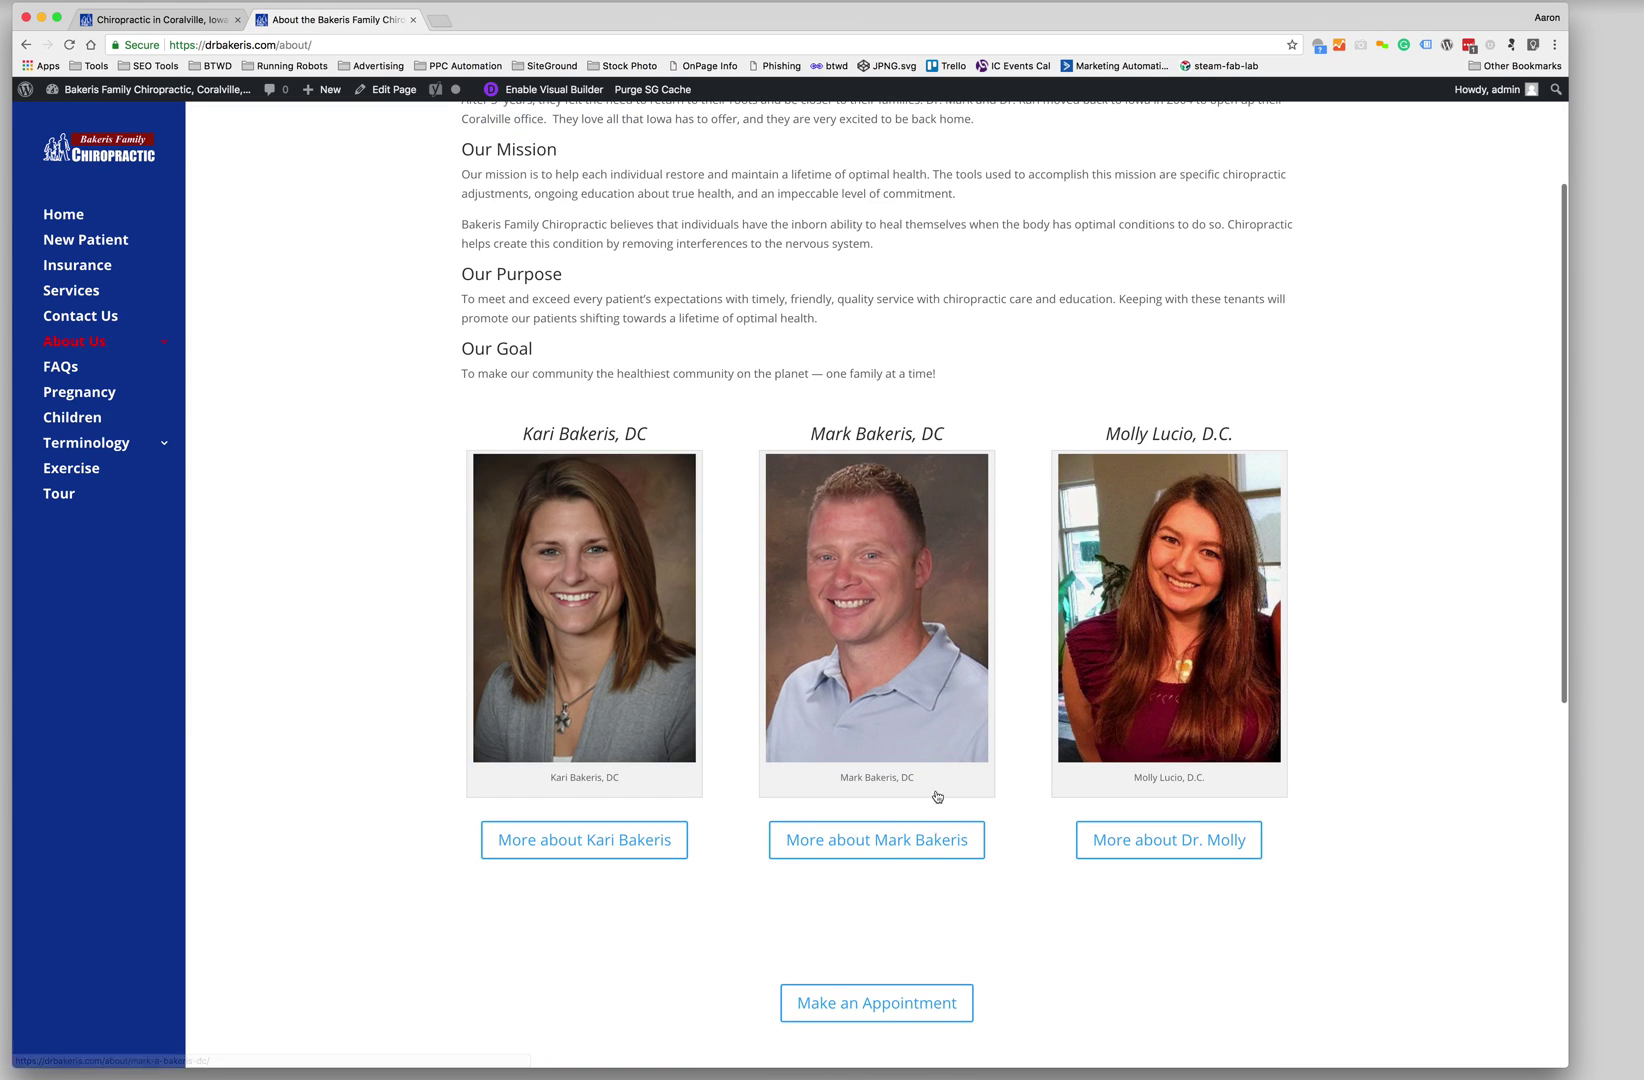
pyautogui.click(388, 90)
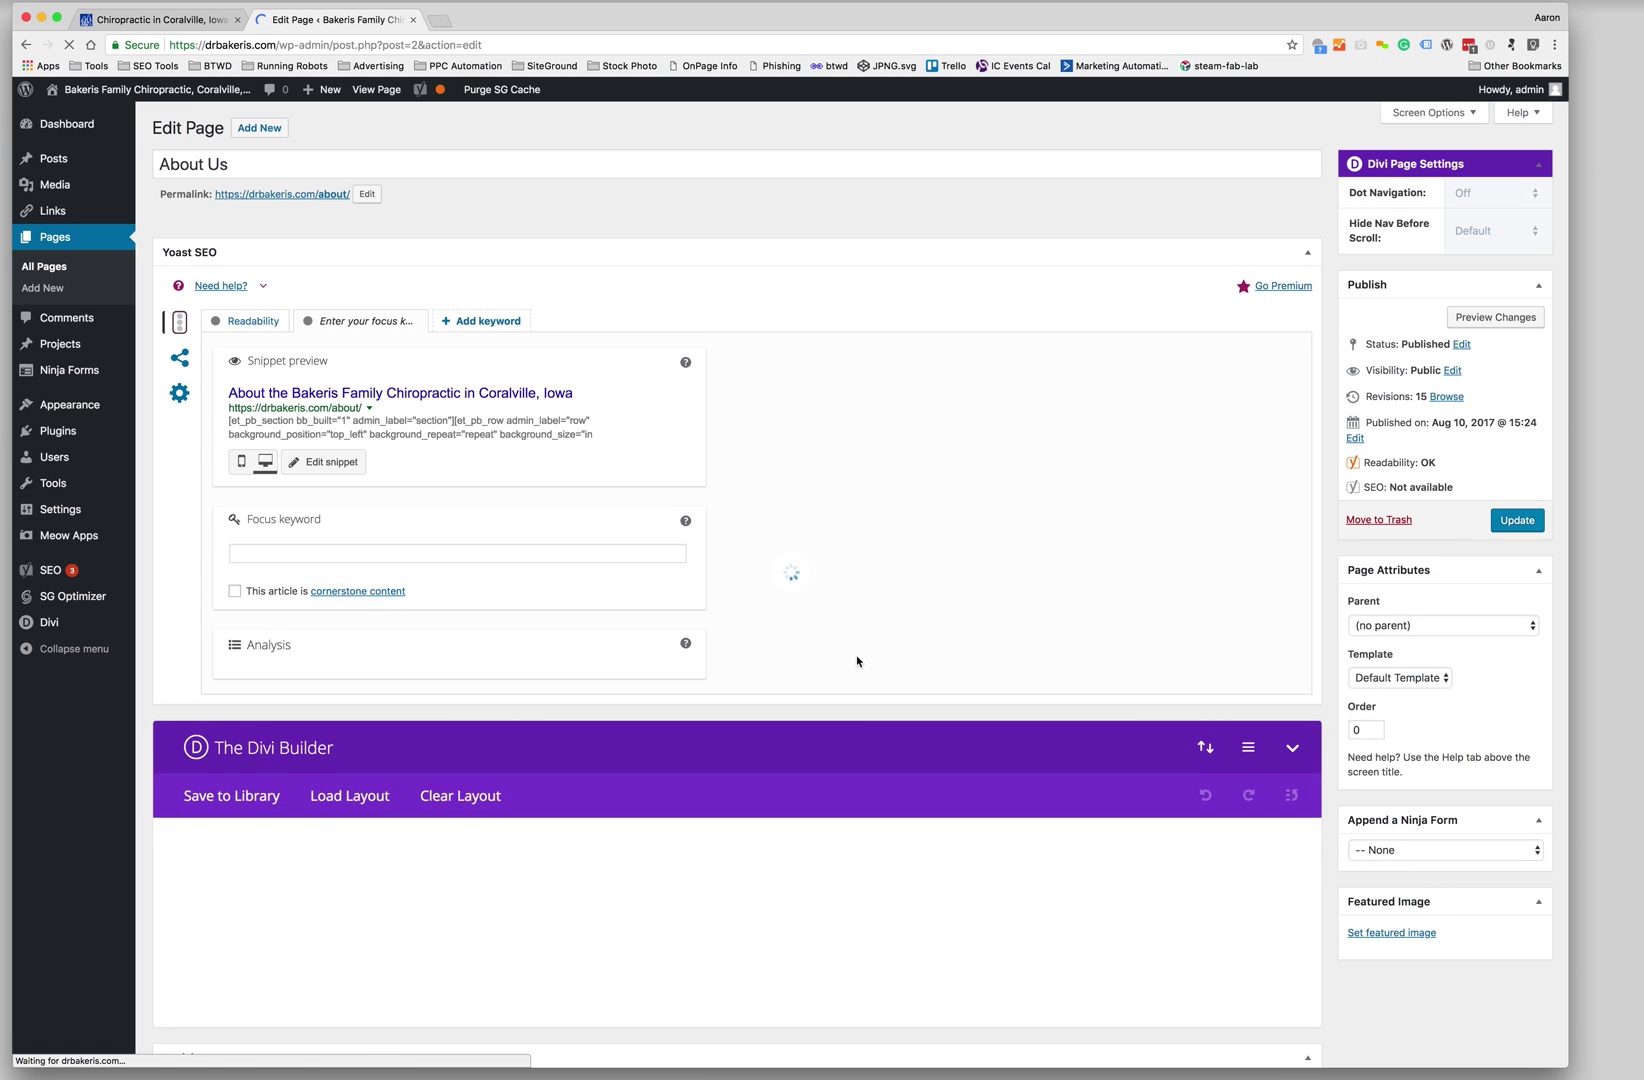
pyautogui.scroll(-5, 857, 661)
pyautogui.scroll(-5, 857, 658)
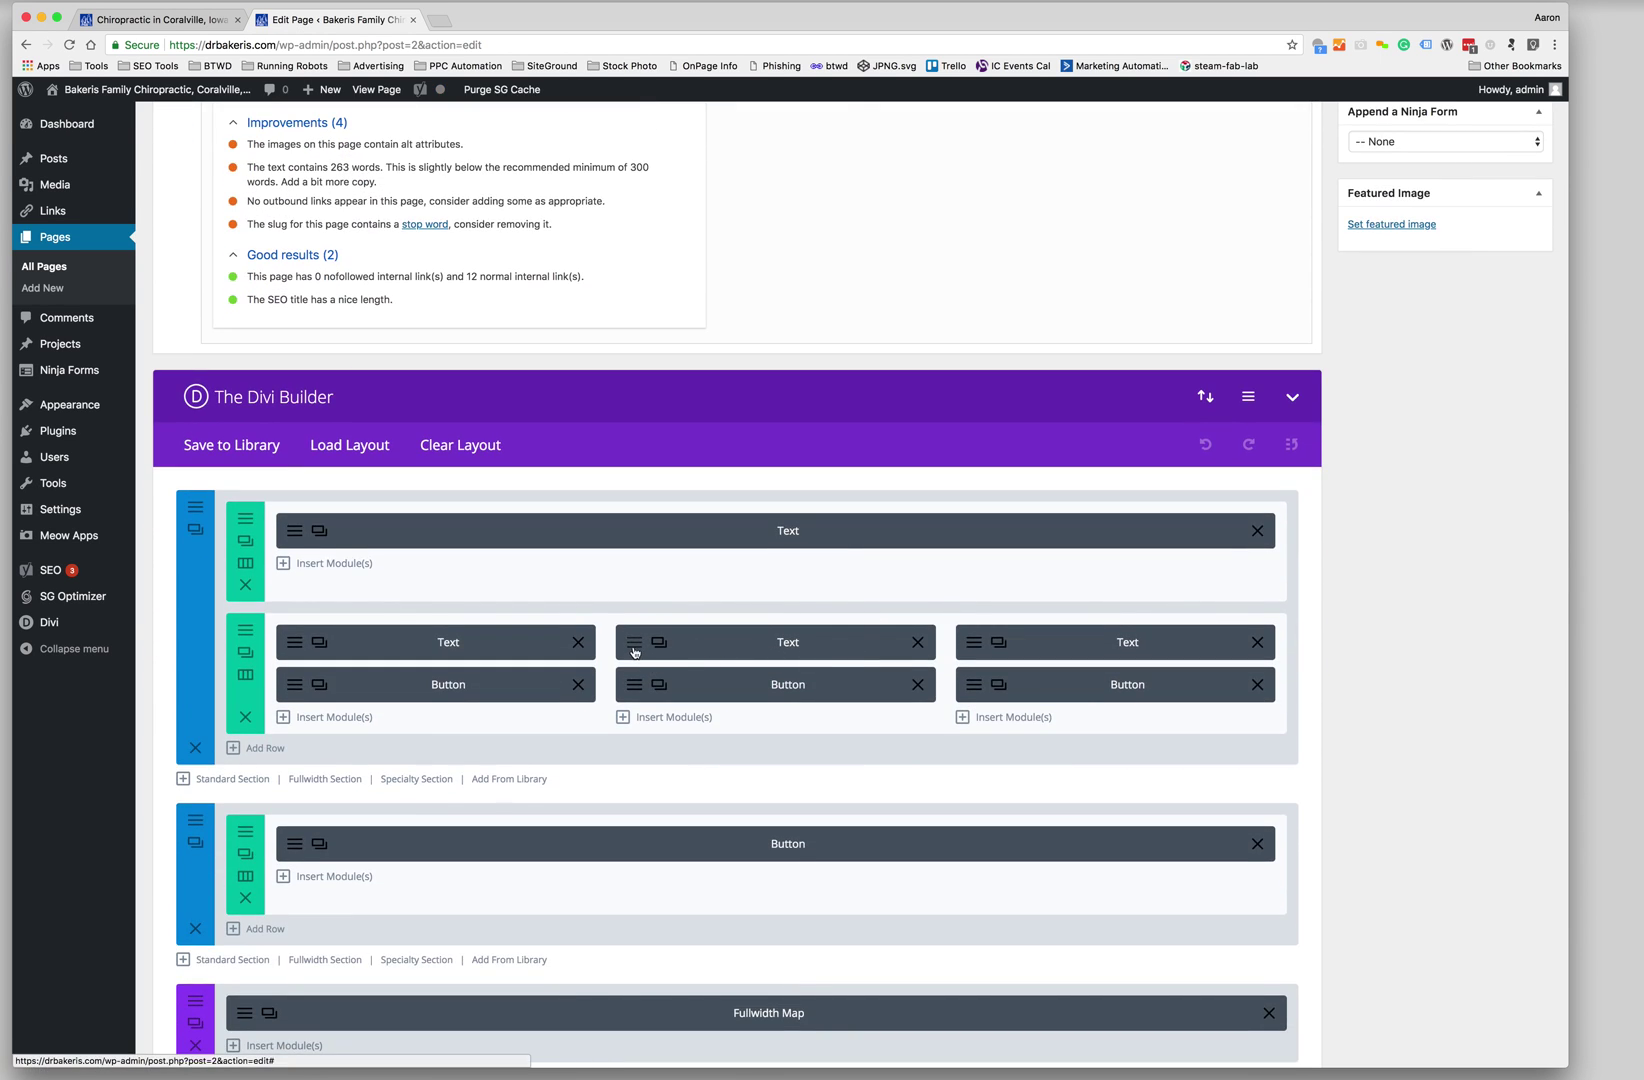
pyautogui.click(630, 642)
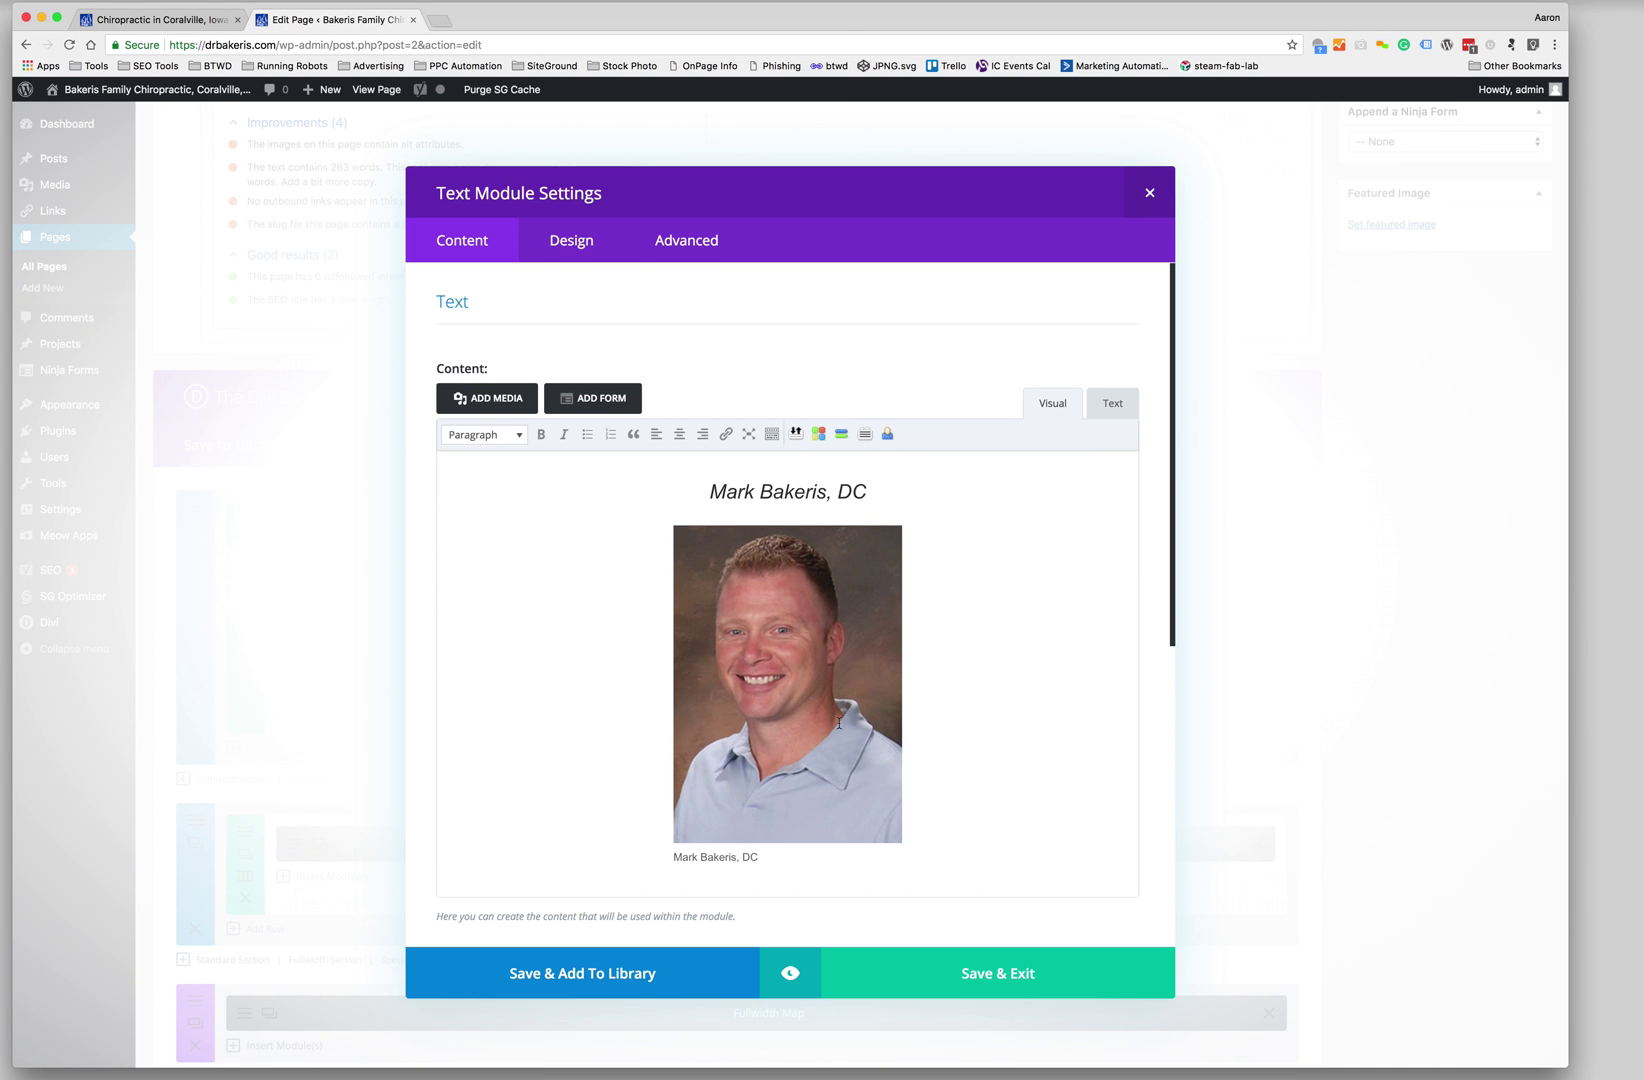
# Delete Mark's old headshot and caption, then bring up the media library for a replacement
pyautogui.click(828, 696)
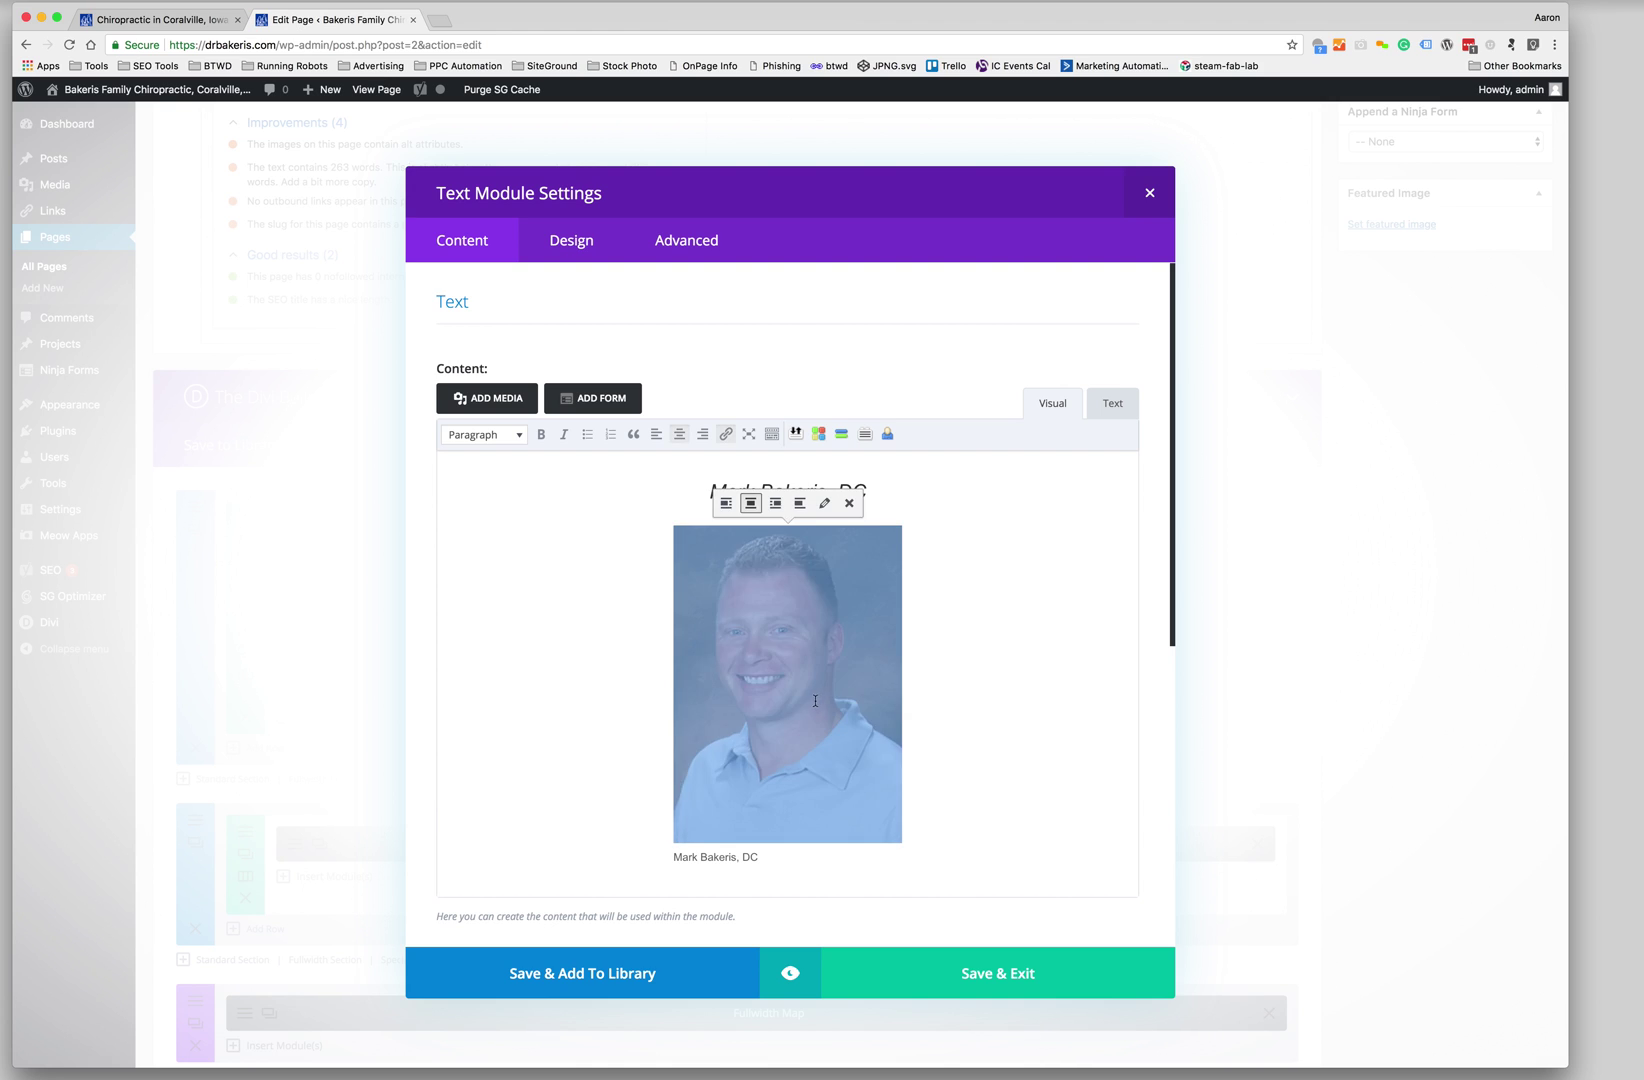
pyautogui.press('BackSpace')
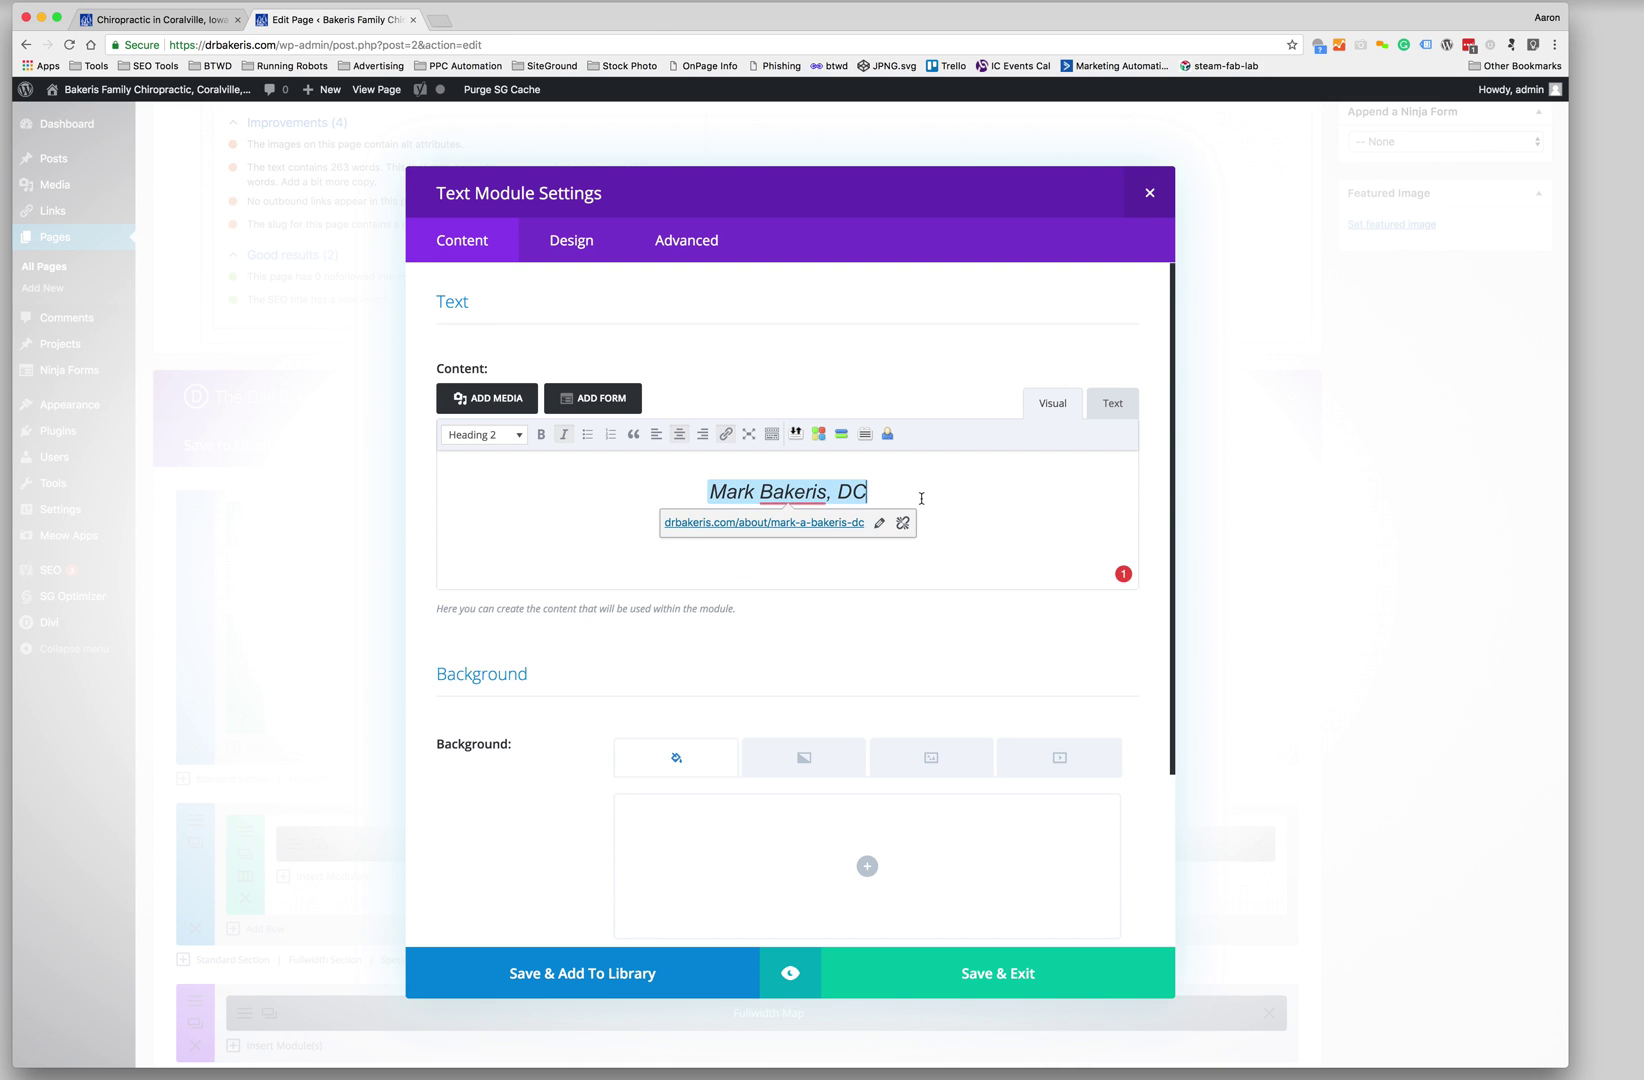
pyautogui.press('Down')
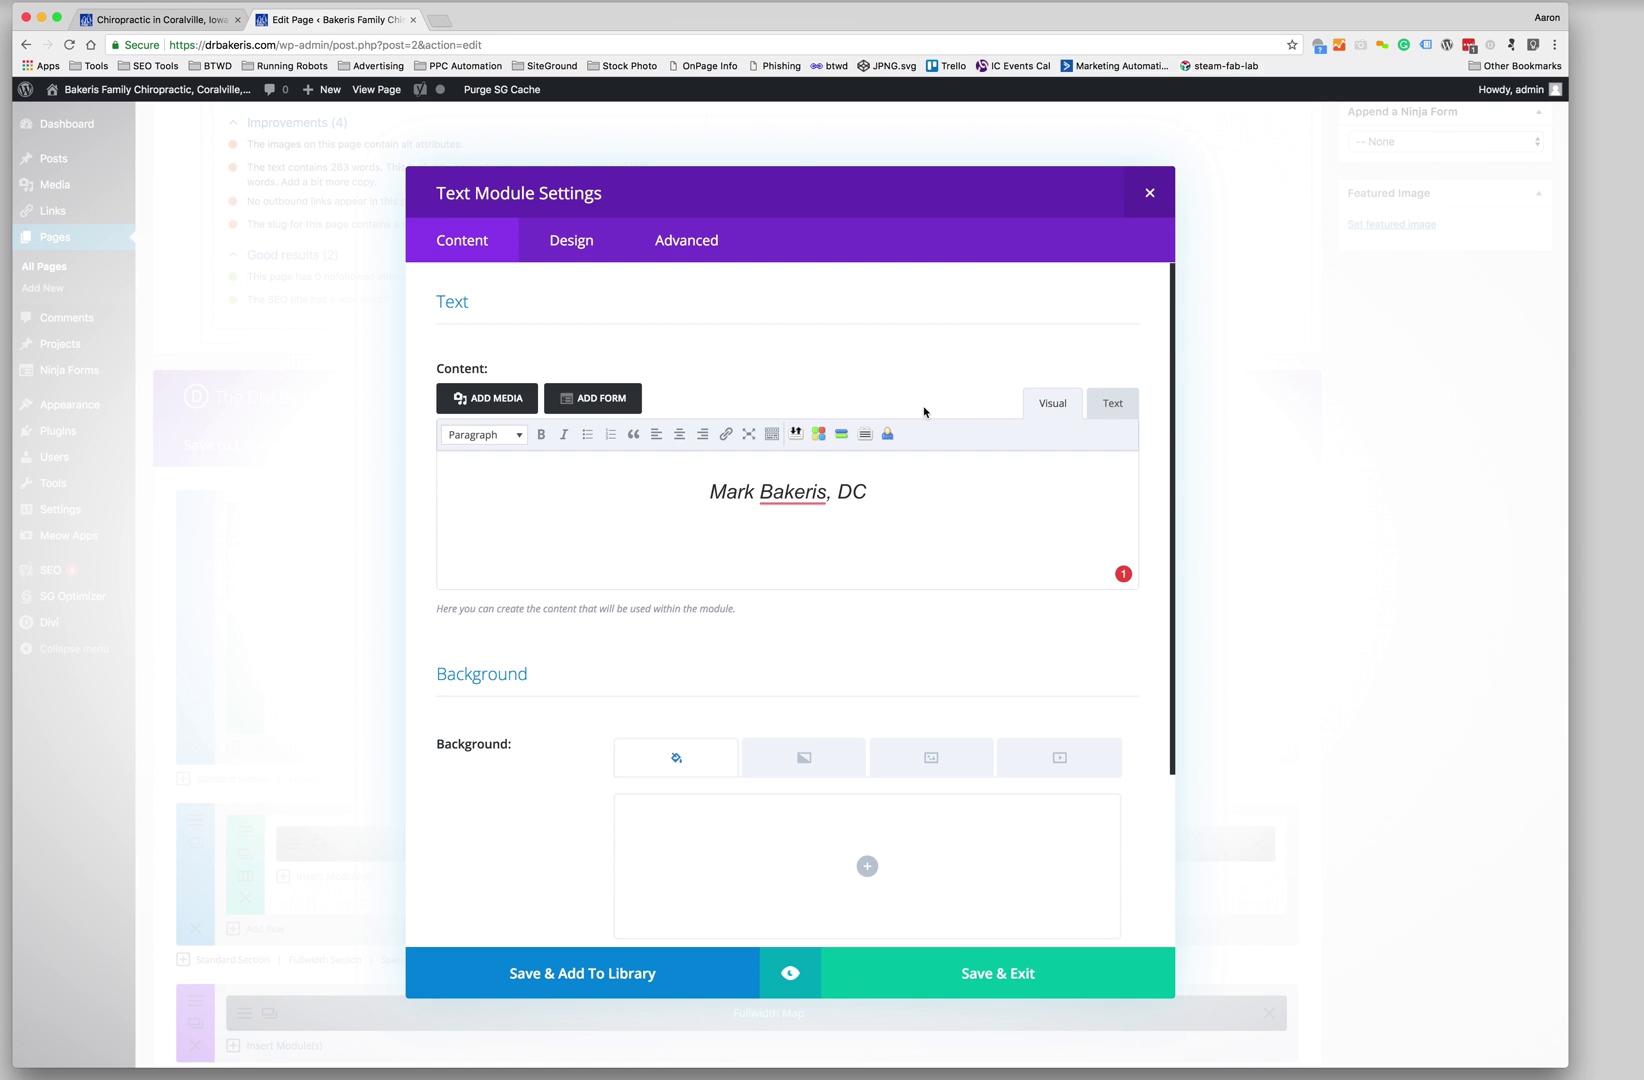
pyautogui.click(462, 398)
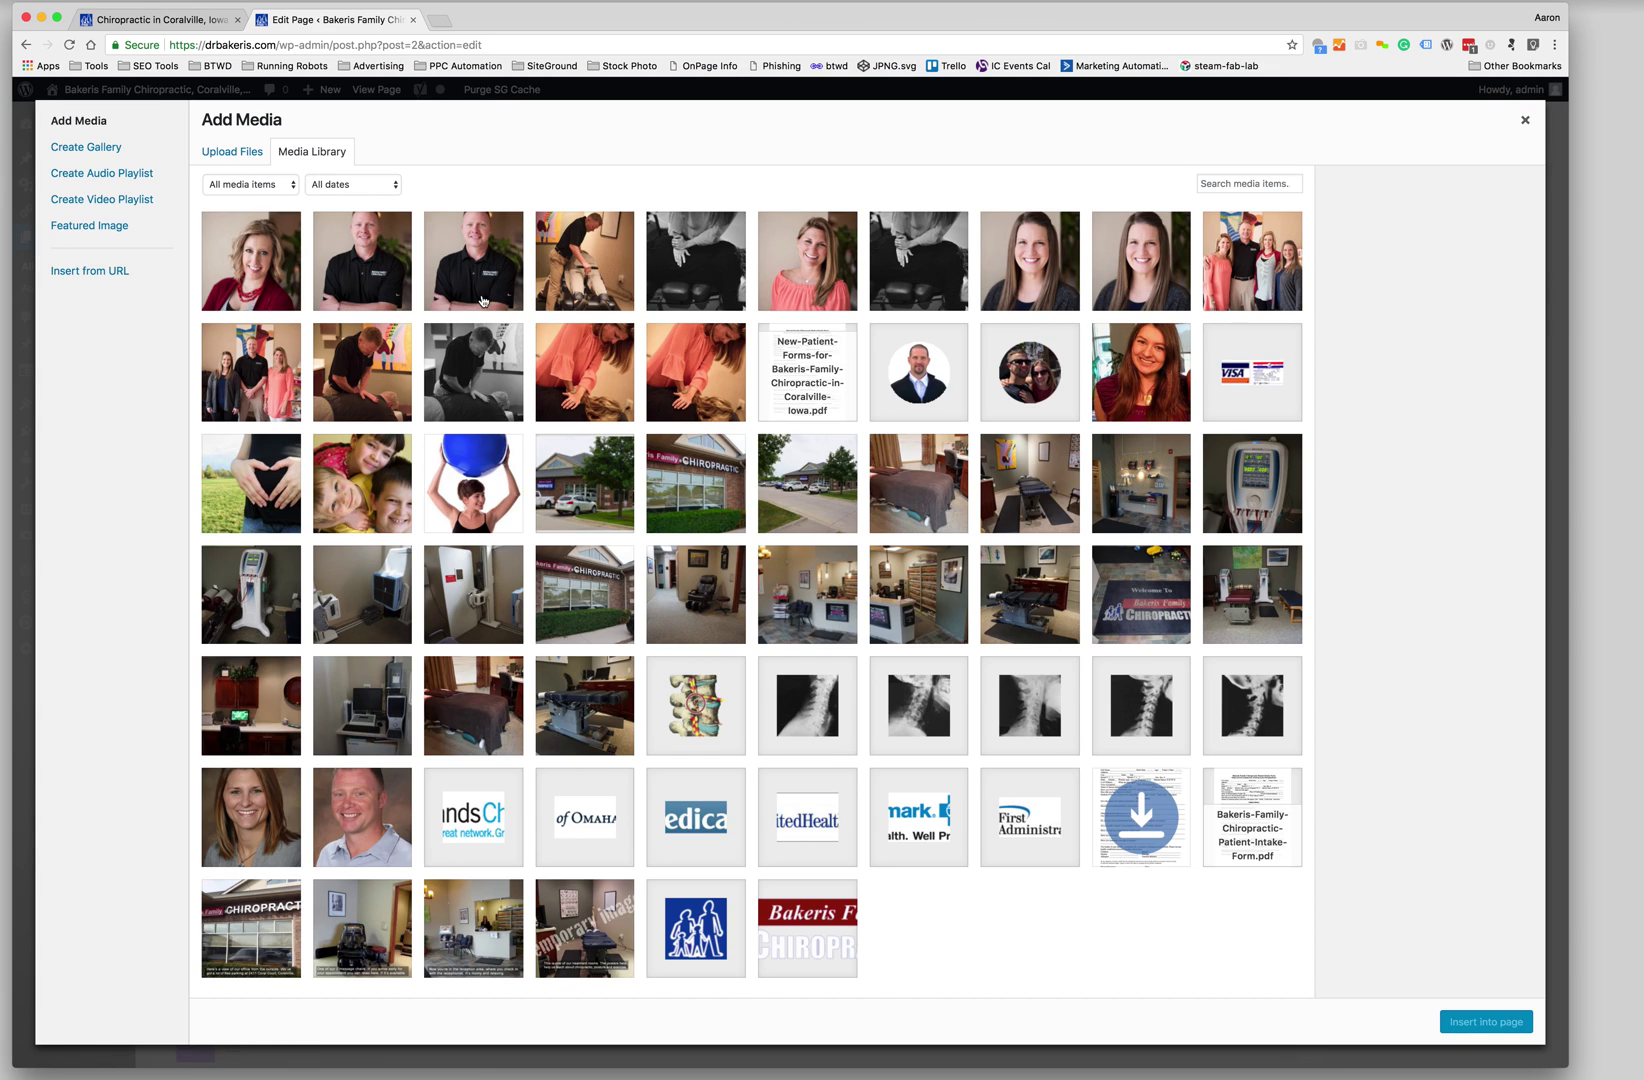
pyautogui.click(481, 283)
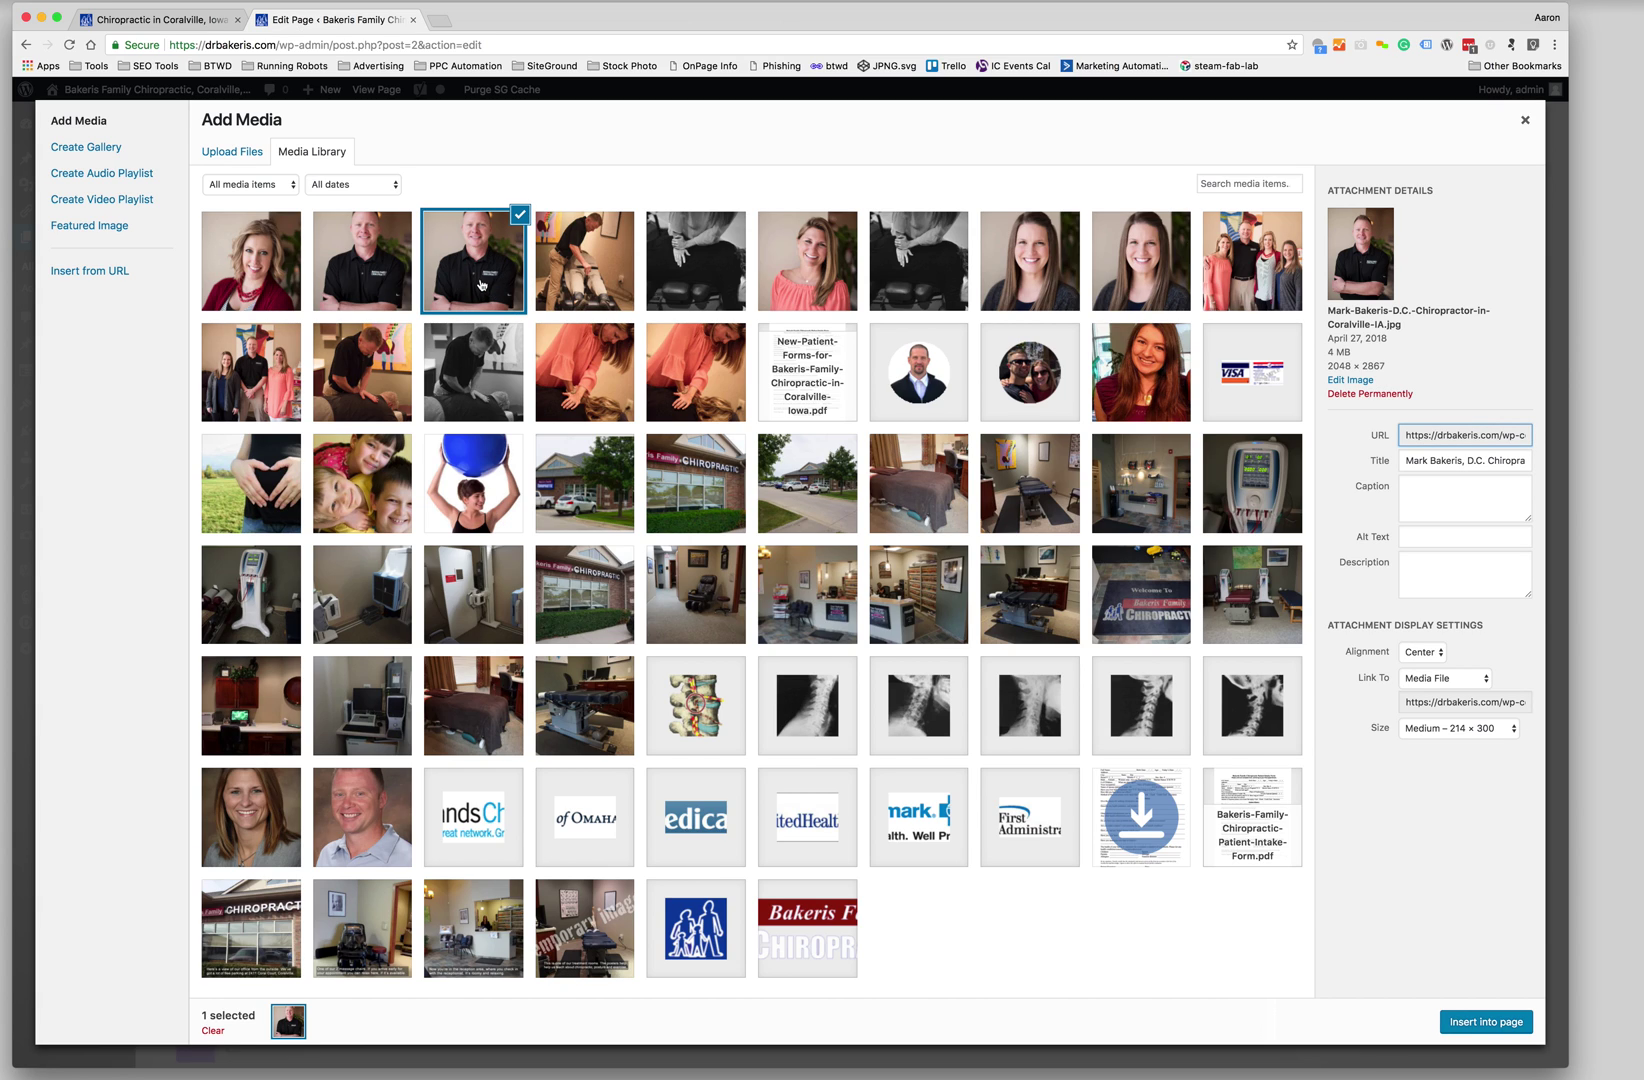
pyautogui.click(396, 291)
pyautogui.click(463, 289)
pyautogui.click(389, 286)
pyautogui.click(452, 289)
# Copy the photo title into the caption, trimming it to 'Mark Bakeris, D.C.' without the location
pyautogui.click(1461, 461)
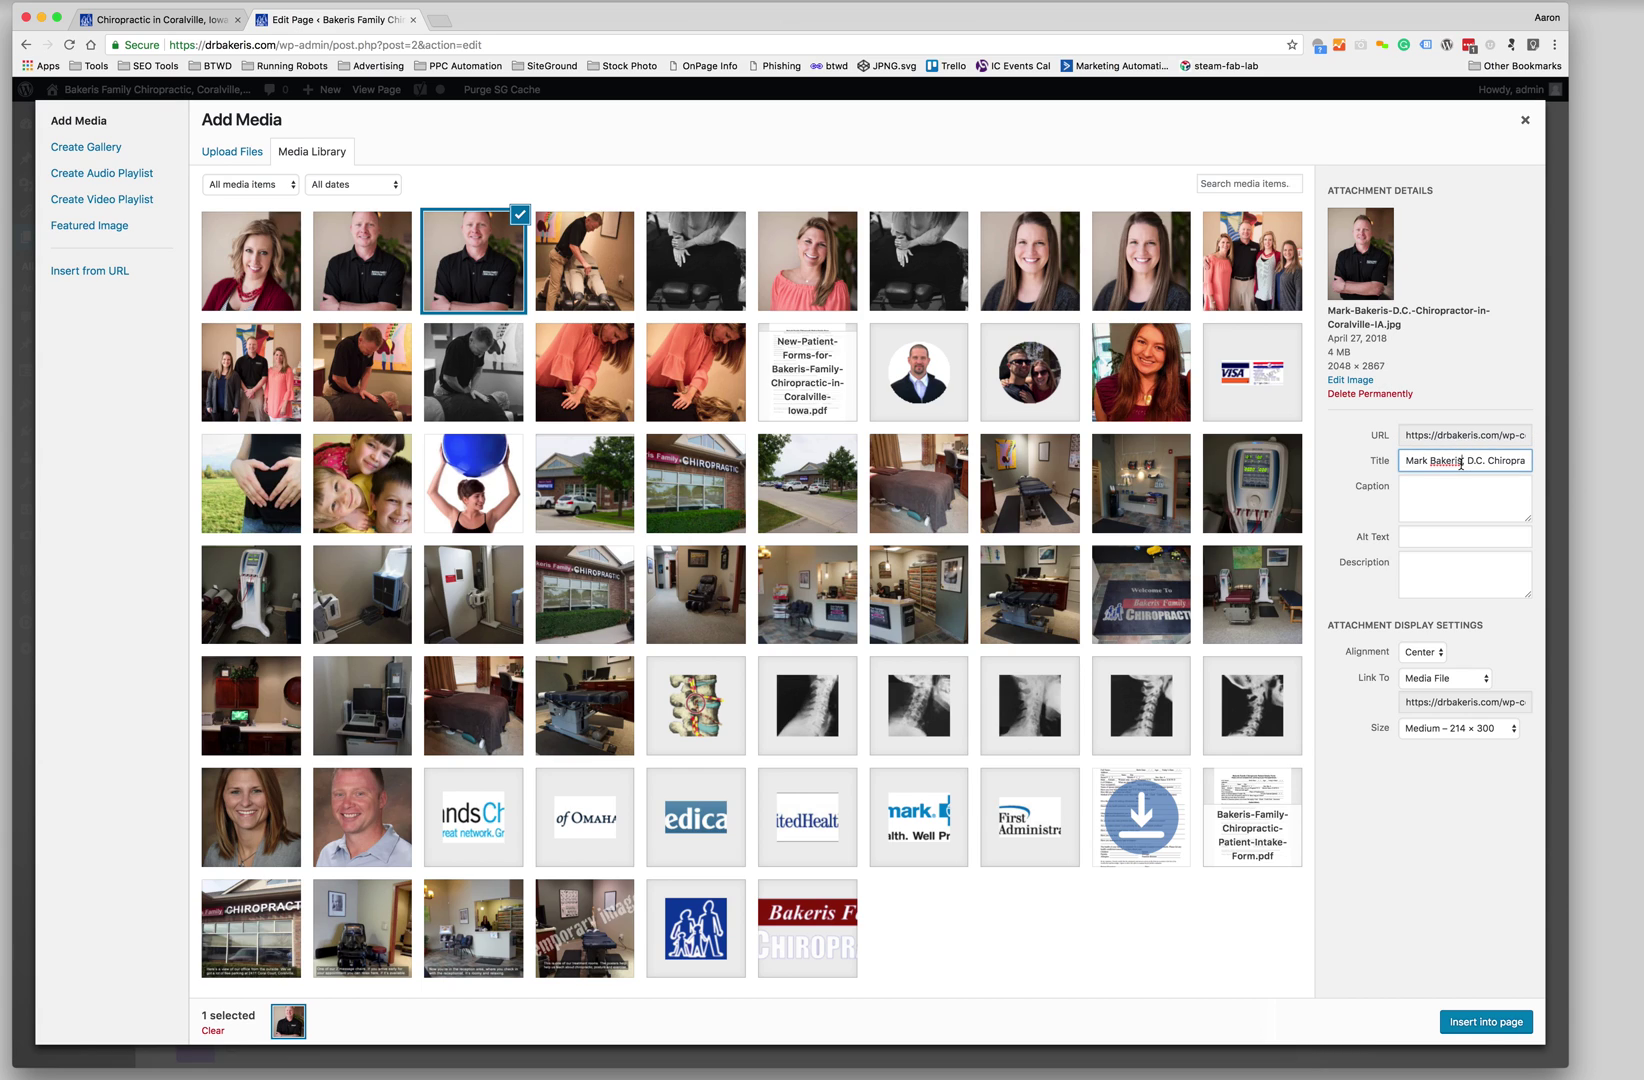
pyautogui.tripleClick(1461, 463)
pyautogui.click(1462, 491)
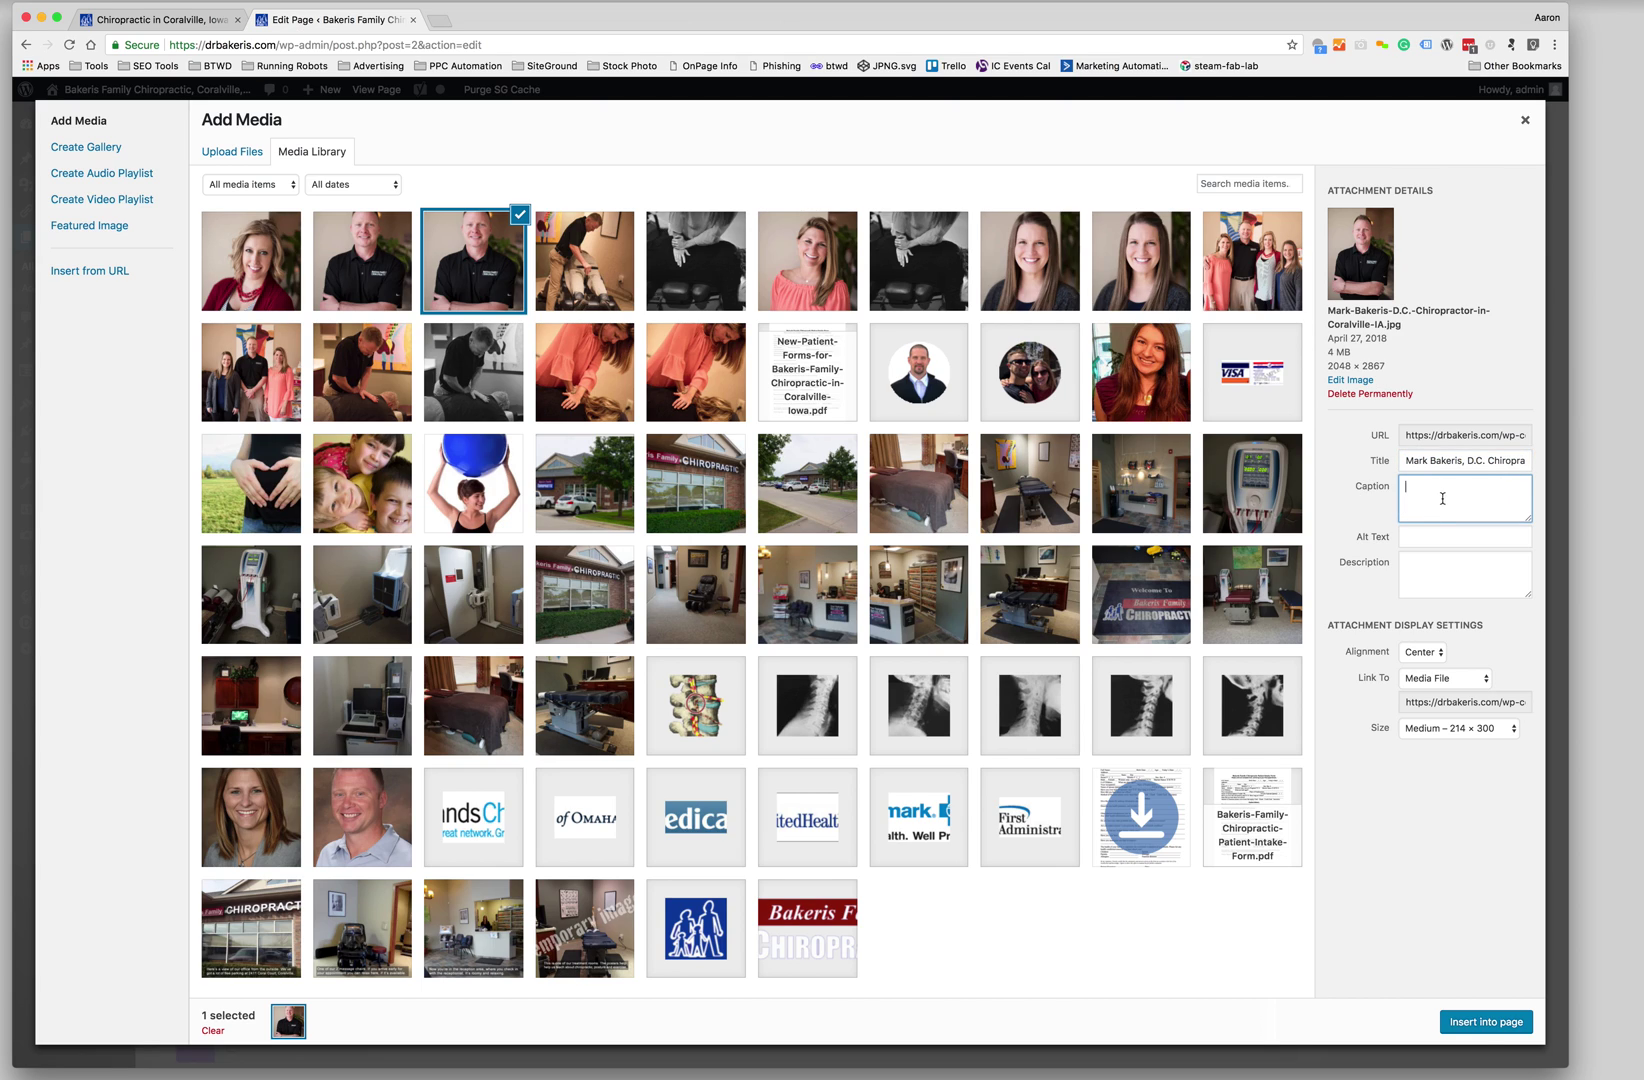
pyautogui.write('Mark Bakeris, D.C. Chiropractor in Coralville, IA')
pyautogui.click(1441, 538)
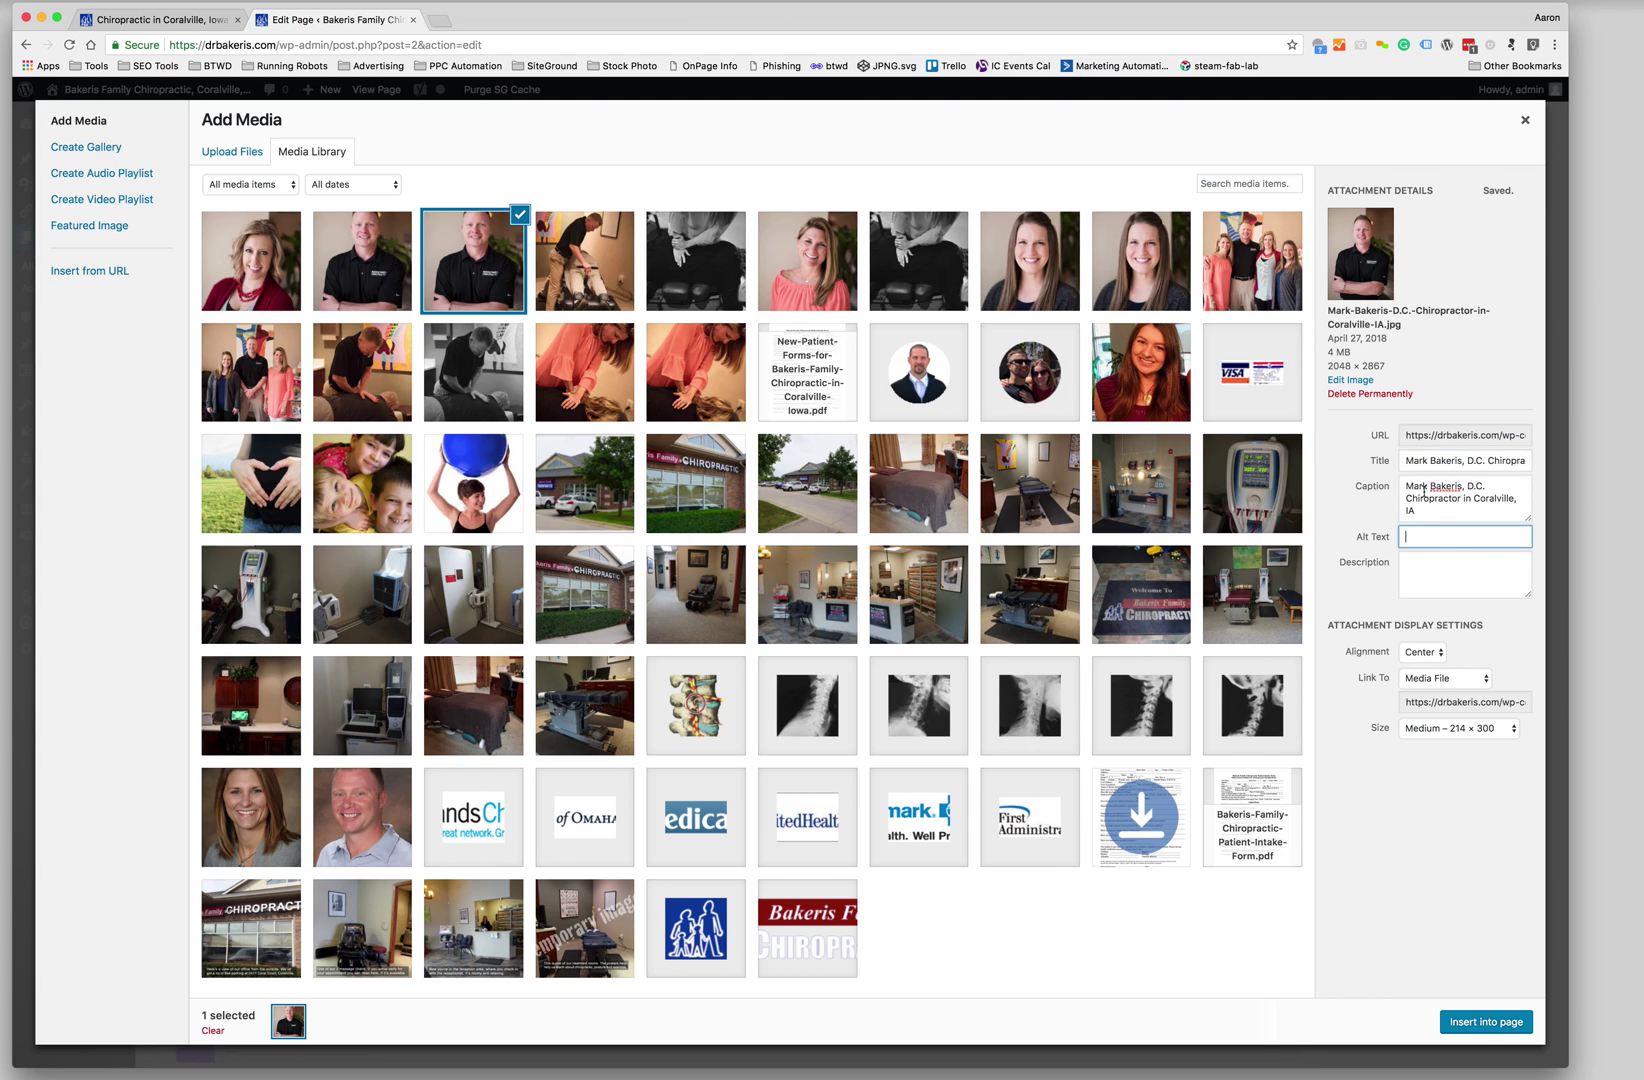
pyautogui.moveTo(1484, 488); pyautogui.dragTo(1490, 551)
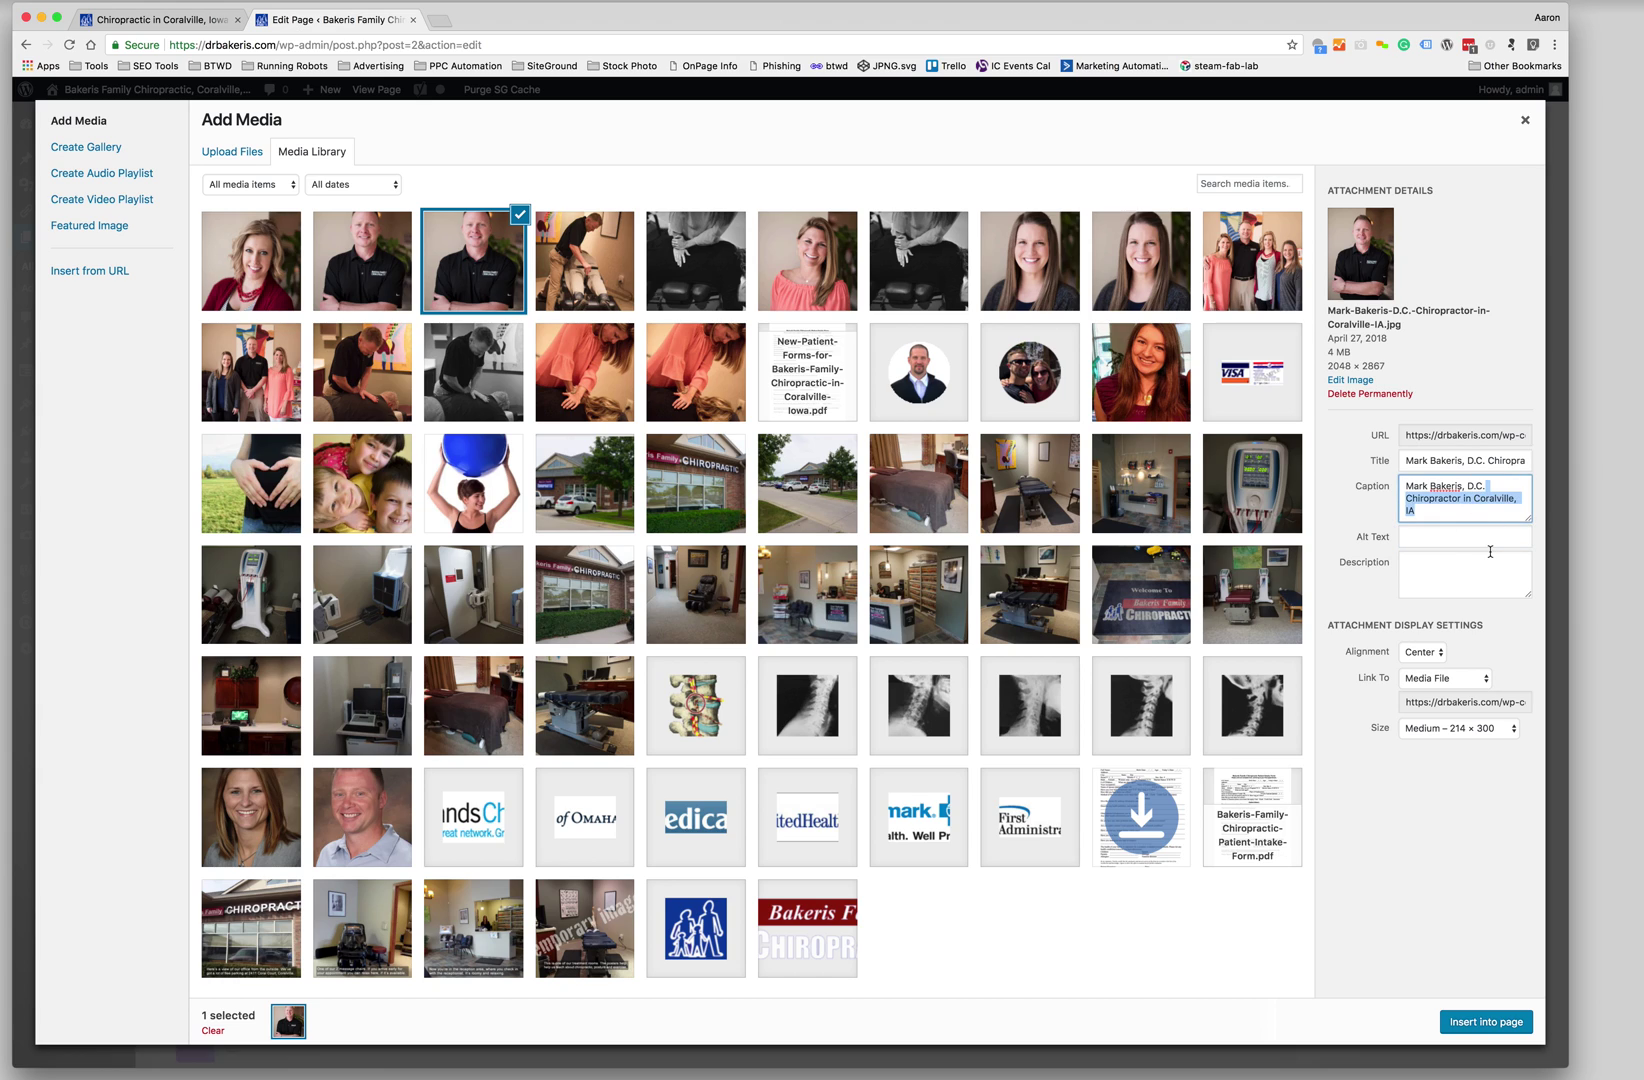
pyautogui.press('BackSpace')
# Fill the alt text and description with the same text and insert the photo into the page
pyautogui.click(1450, 538)
pyautogui.write('Mark Bakeris, D.C. Chiropractor in Coralville, IA')
pyautogui.click(1441, 578)
pyautogui.write('Mark Bakeris, D.C. Chiropractor in Coralville, IA')
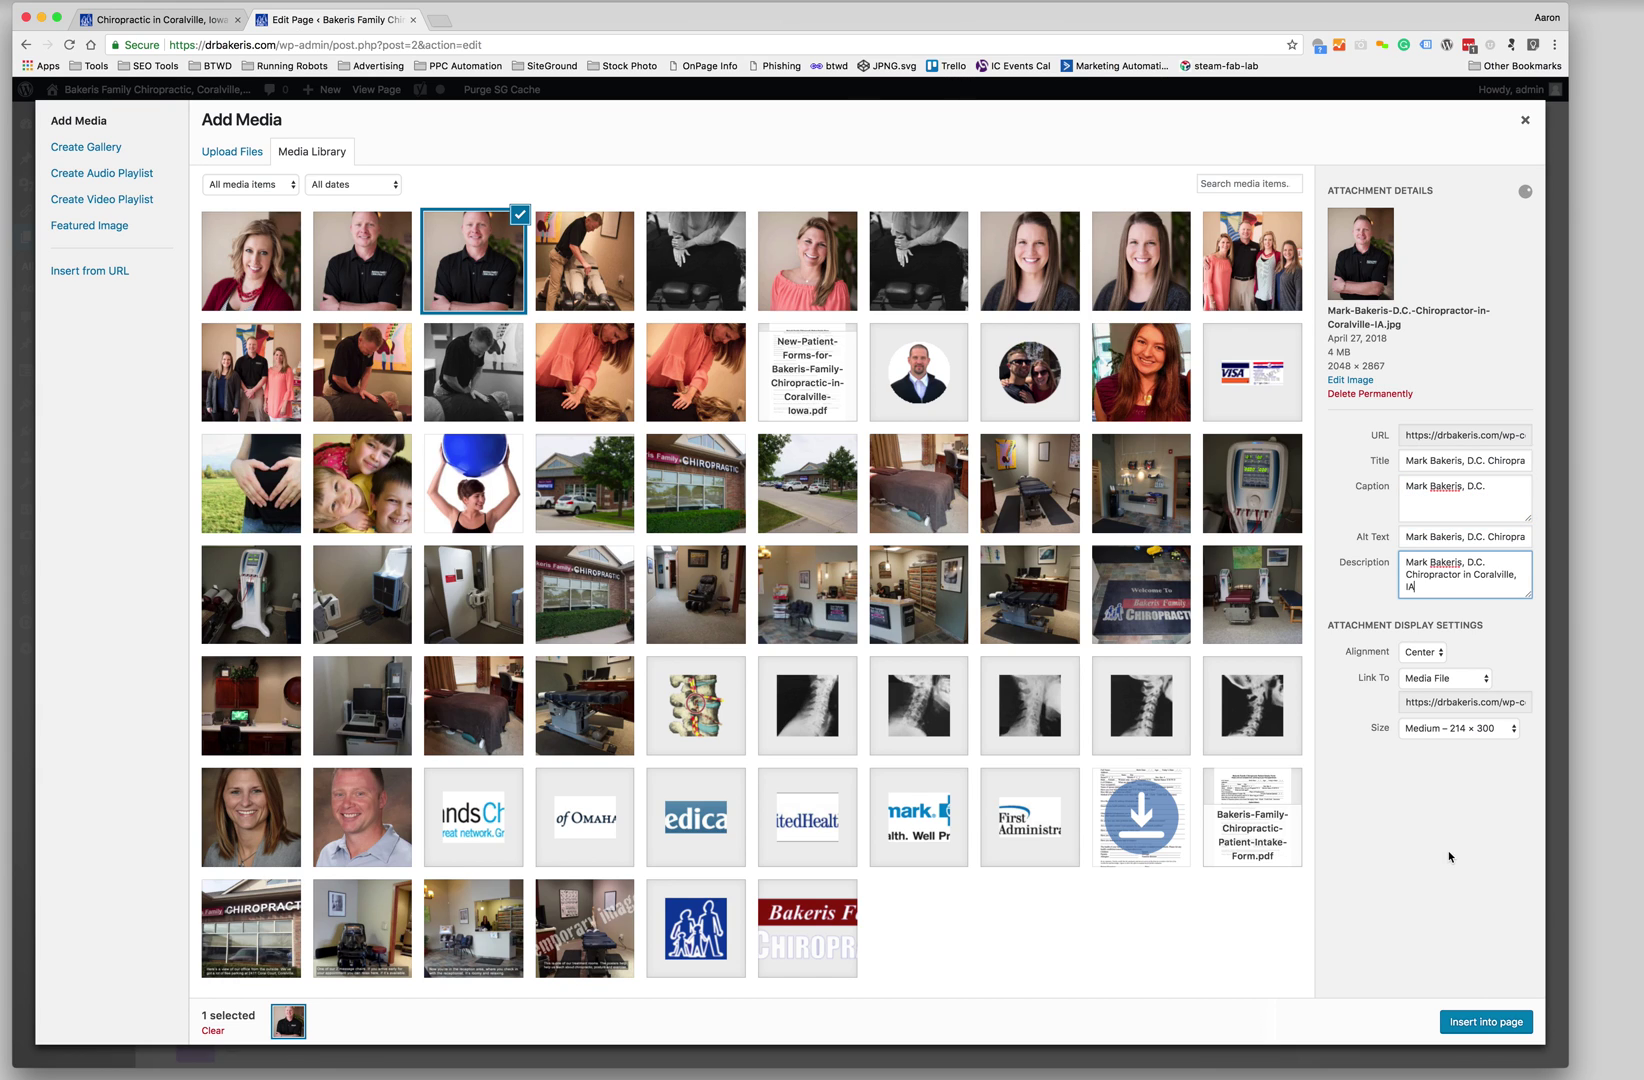
pyautogui.click(1470, 1020)
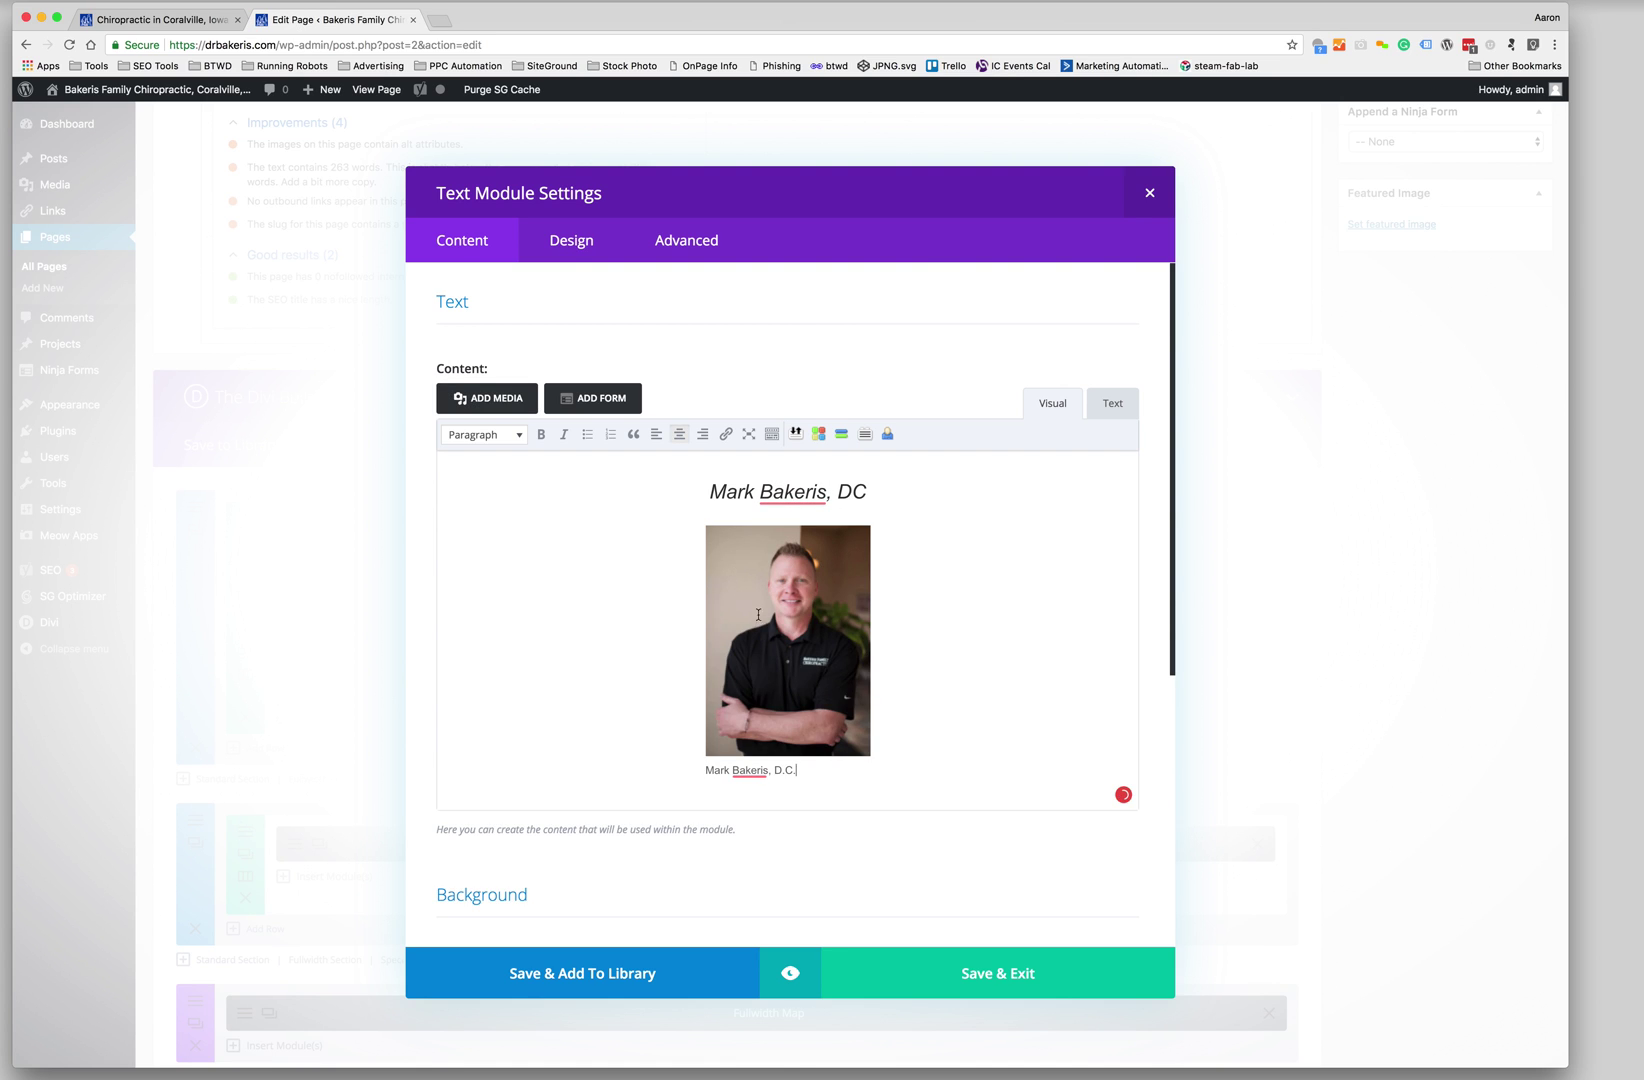
# Remove the caption under Mark's new photo, save the module, and update the About Us page
pyautogui.moveTo(807, 779); pyautogui.dragTo(706, 770)
pyautogui.press('BackSpace')
pyautogui.press('BackSpace')
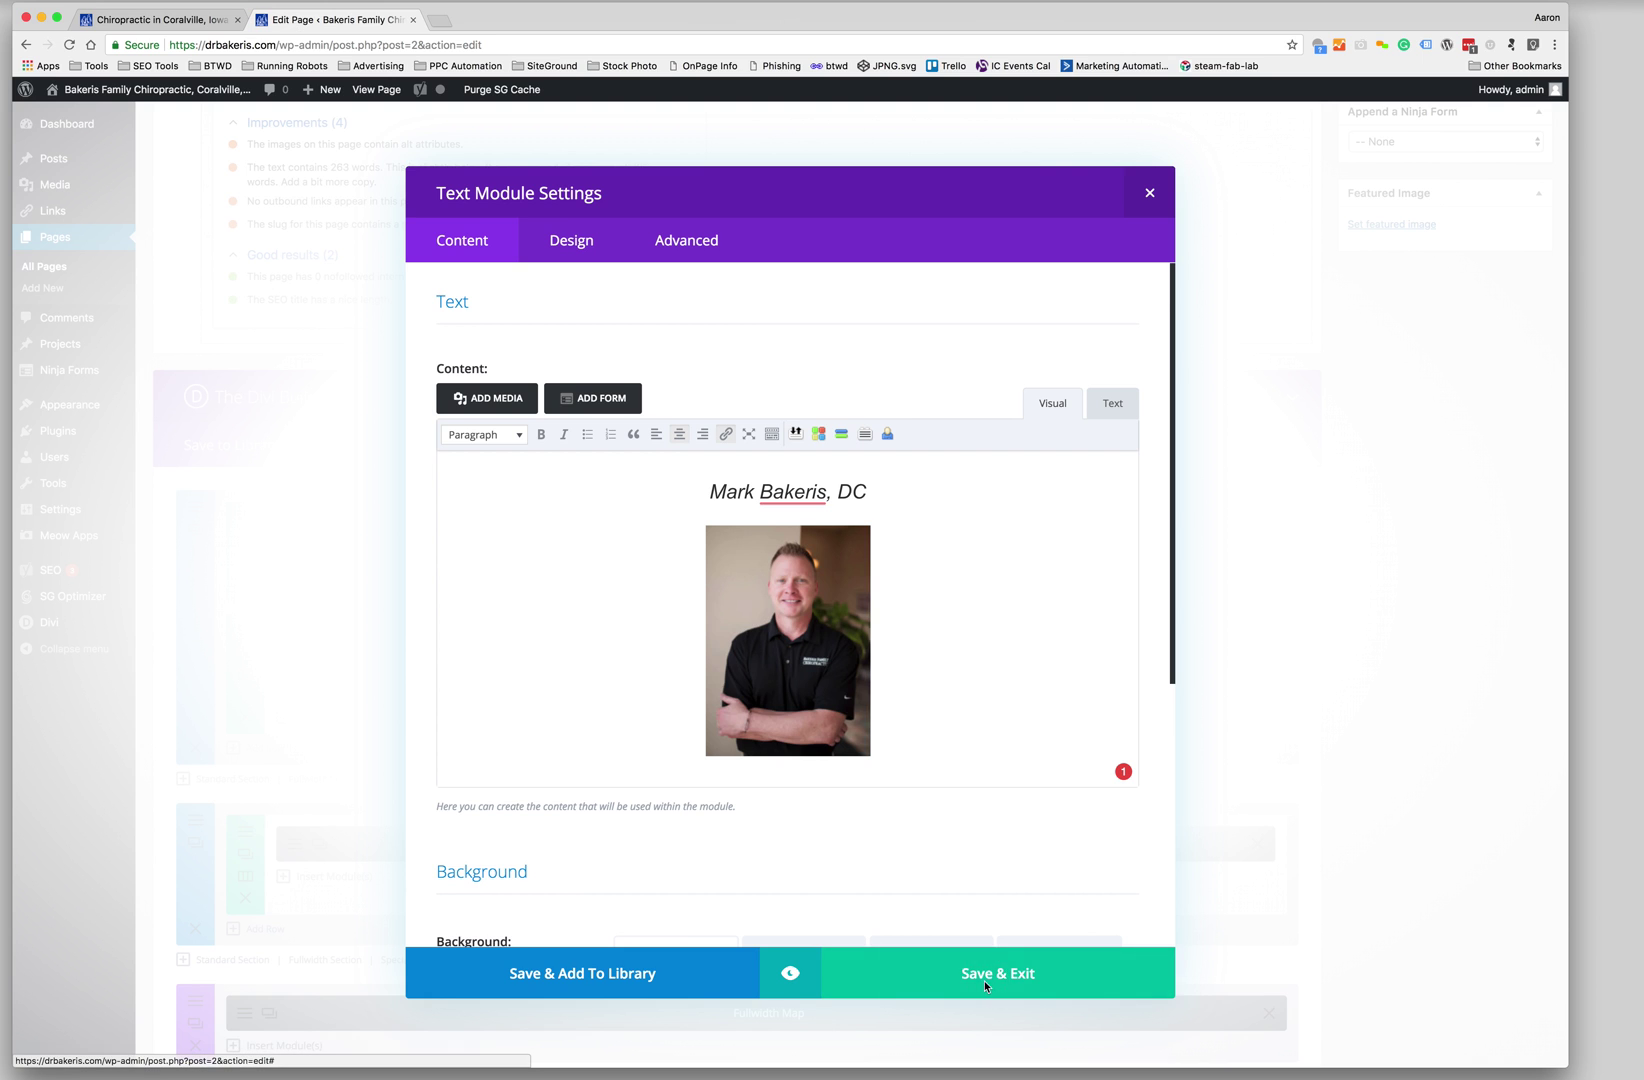
pyautogui.click(984, 980)
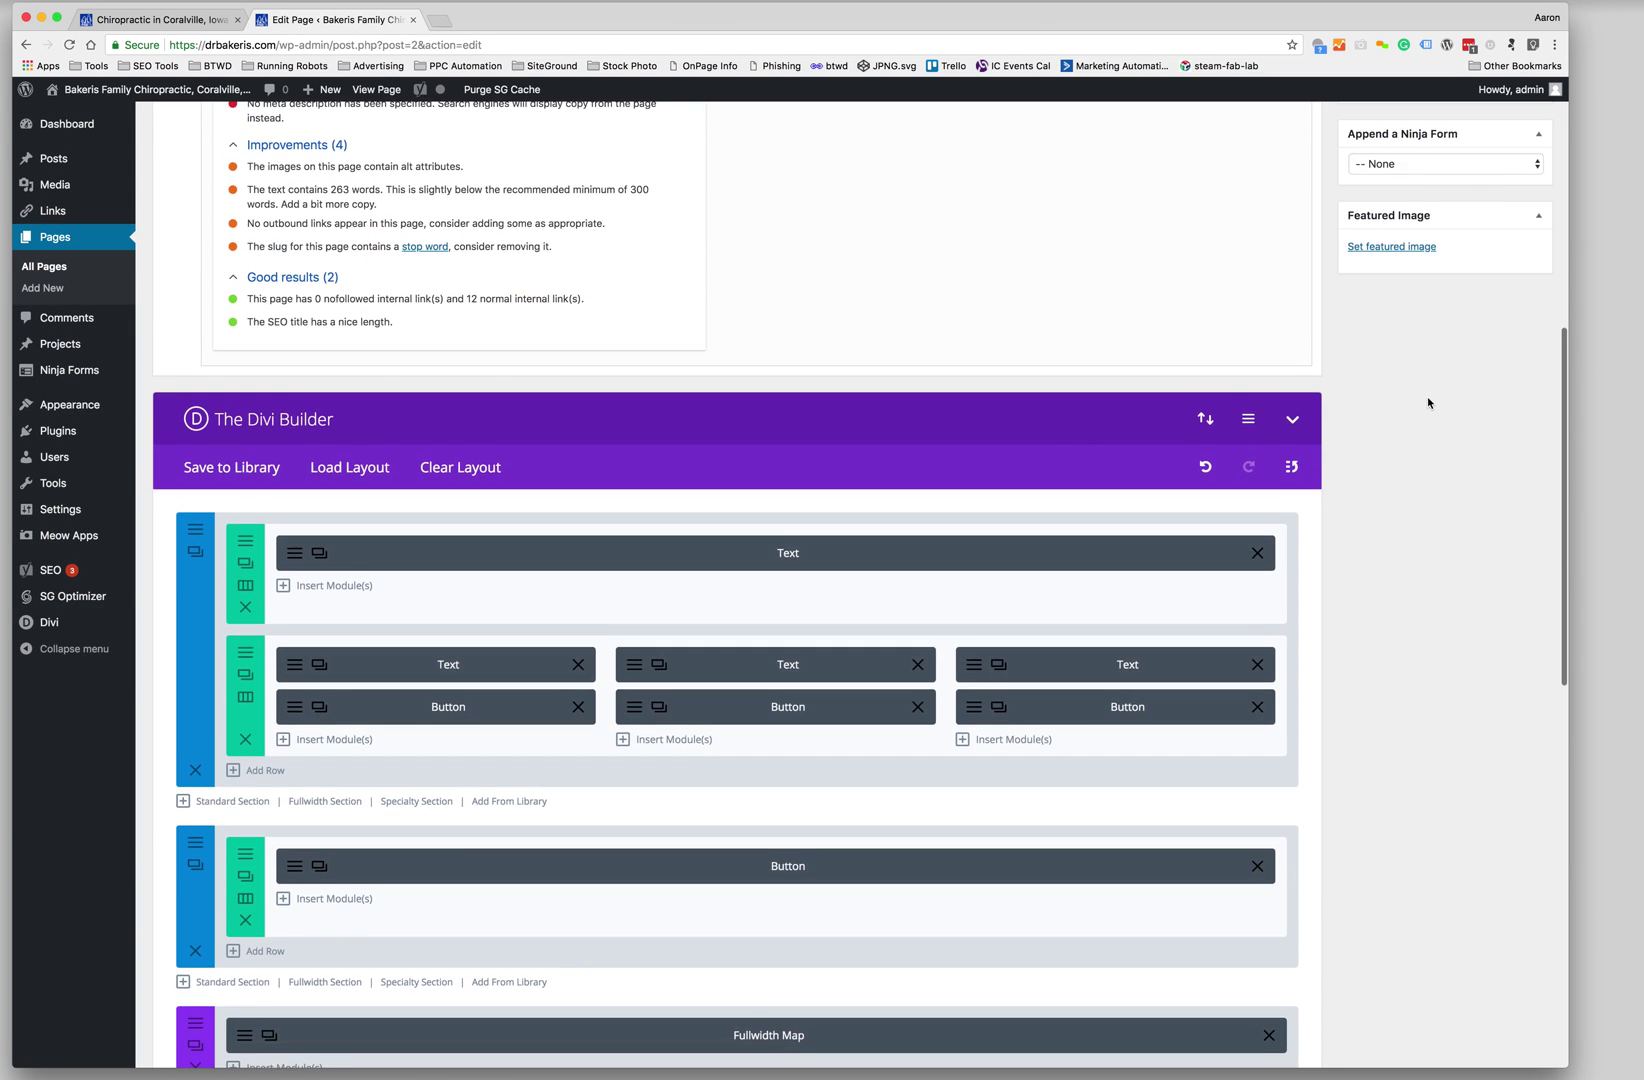
pyautogui.scroll(10, 1427, 400)
pyautogui.click(1518, 525)
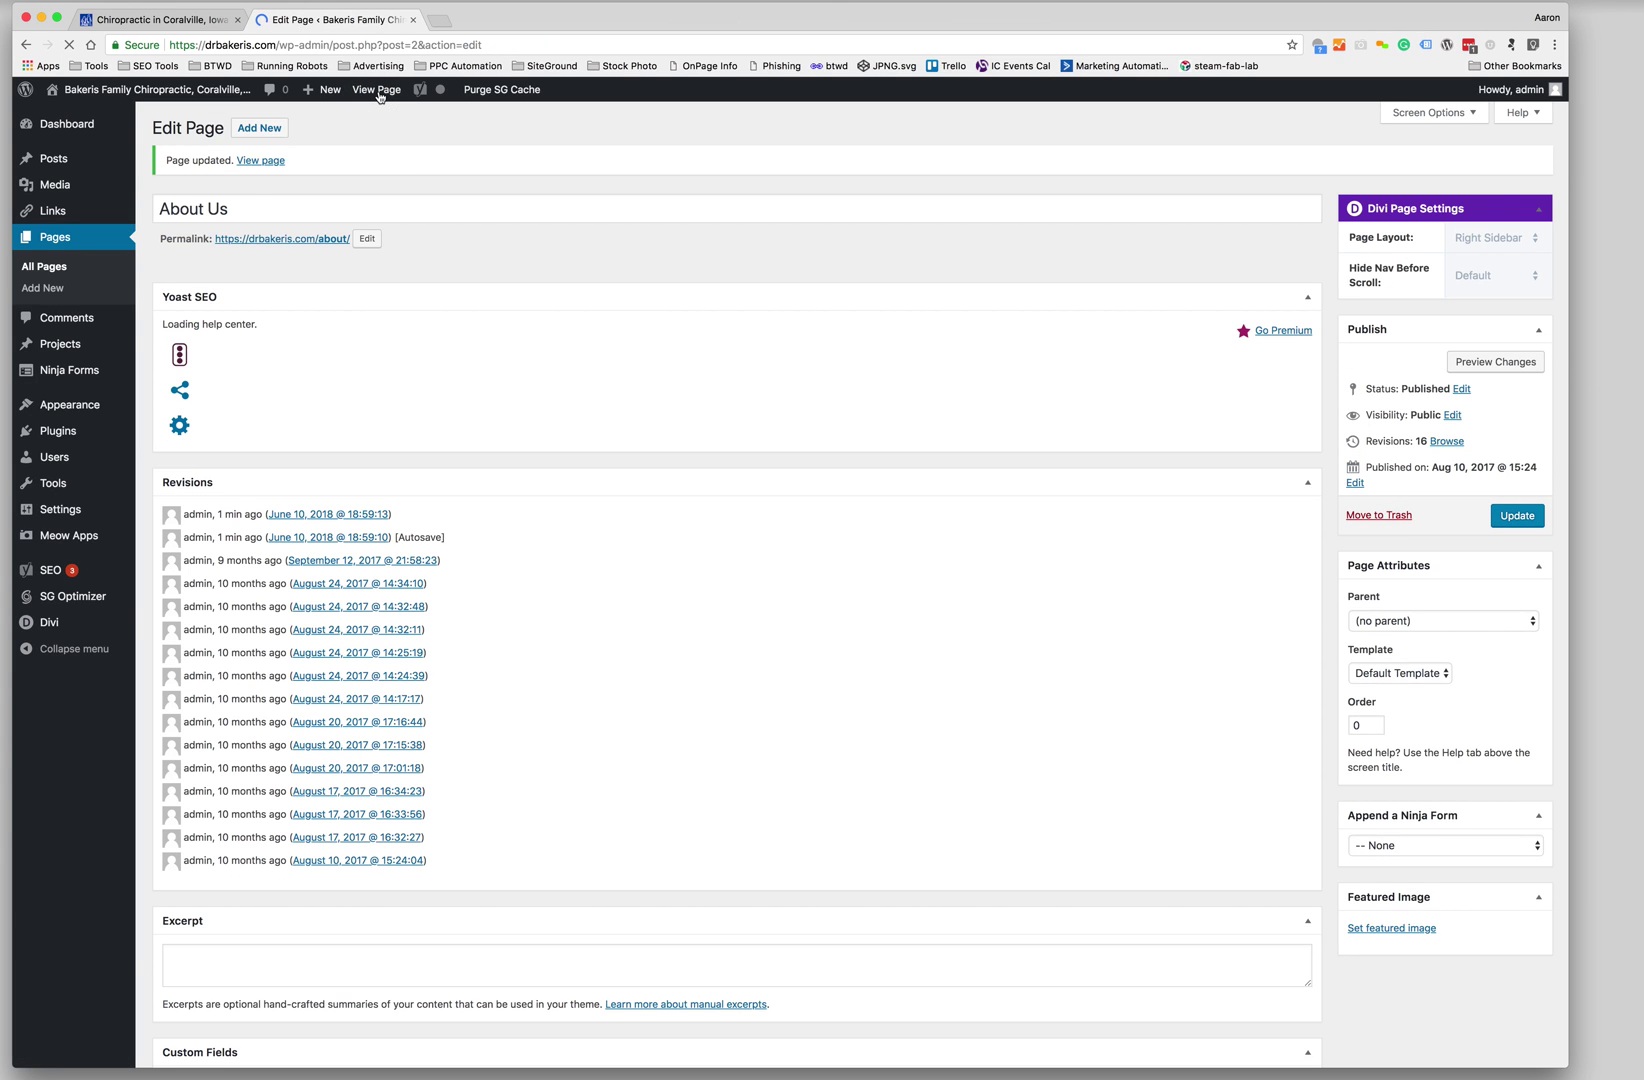
# Check Mark's new captionless headshot on the live About Us page, then reopen the page editor
pyautogui.click(379, 94)
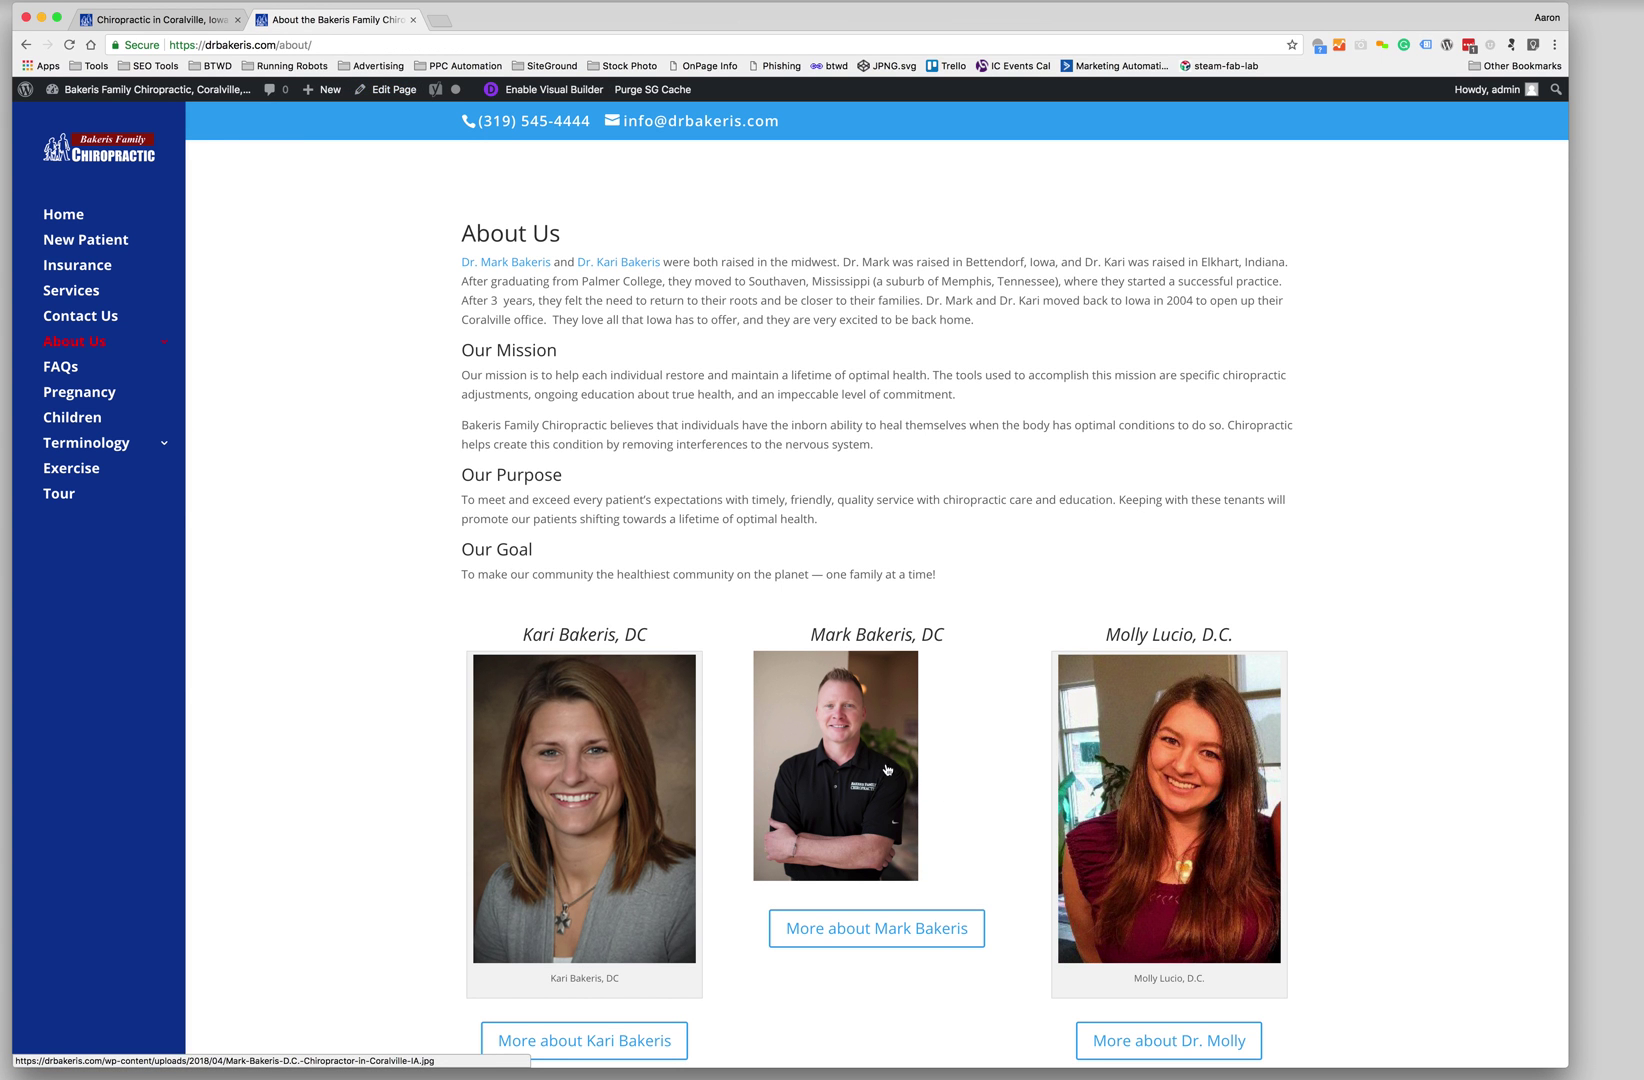
pyautogui.scroll(-5, 899, 789)
pyautogui.scroll(2, 899, 789)
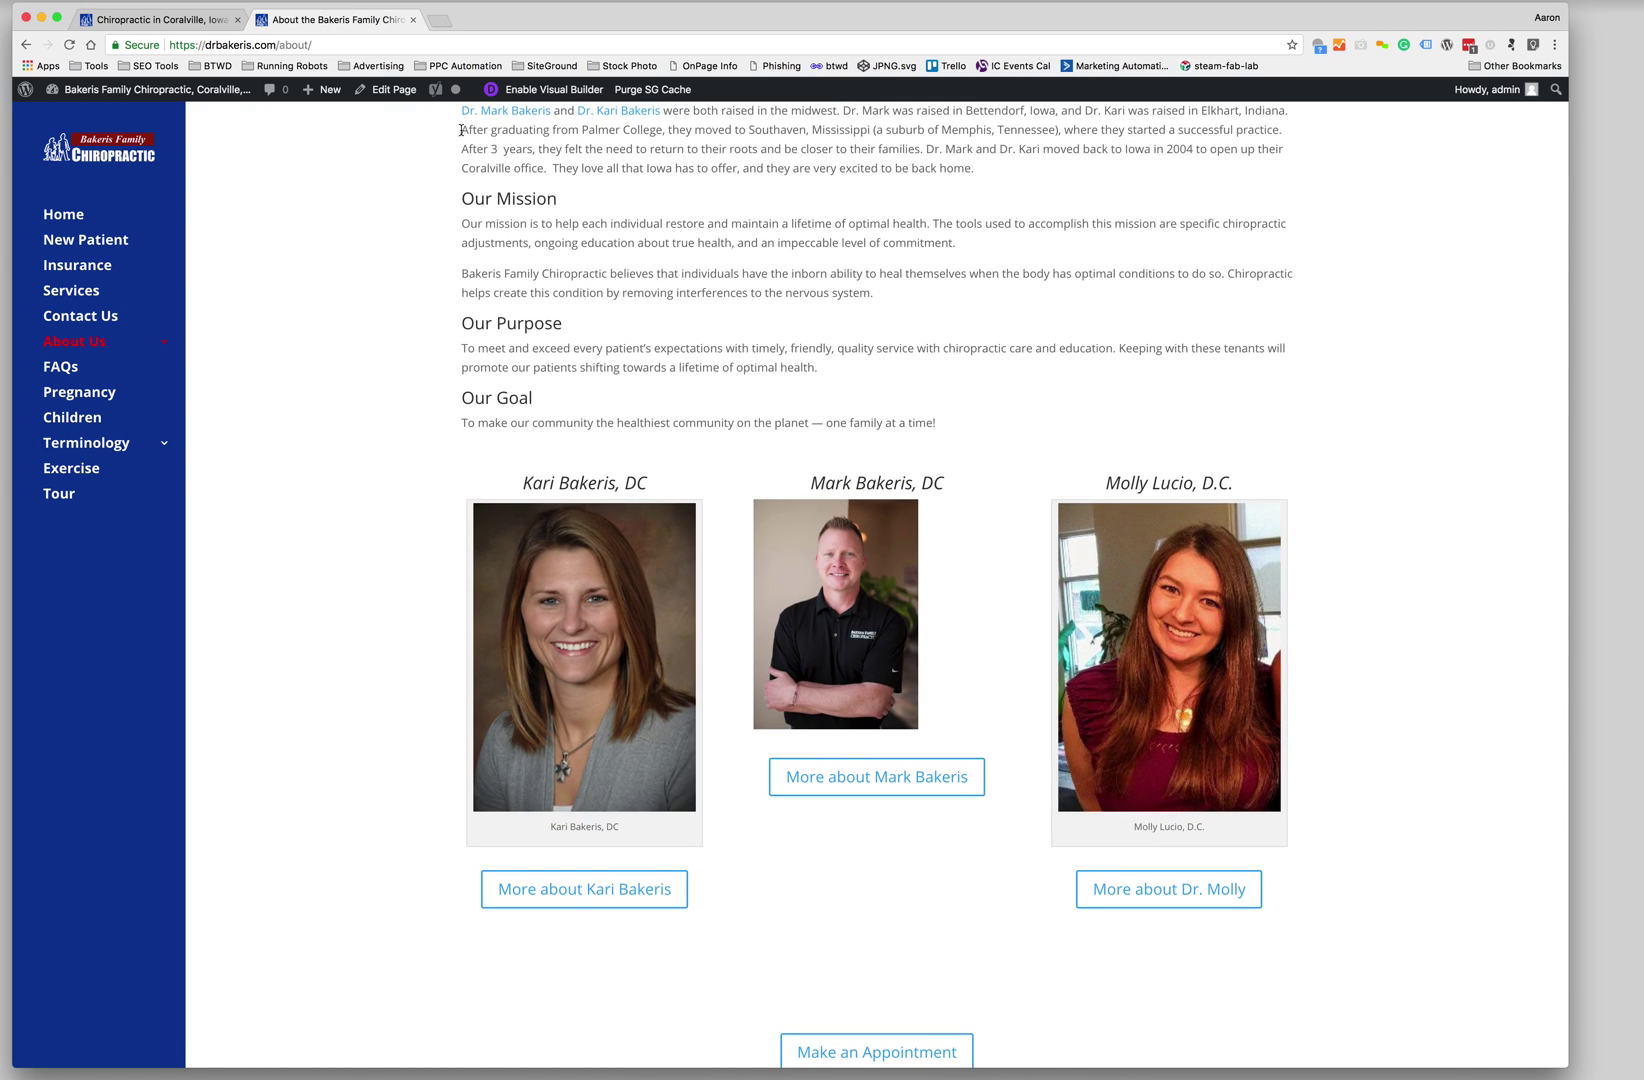
pyautogui.click(390, 89)
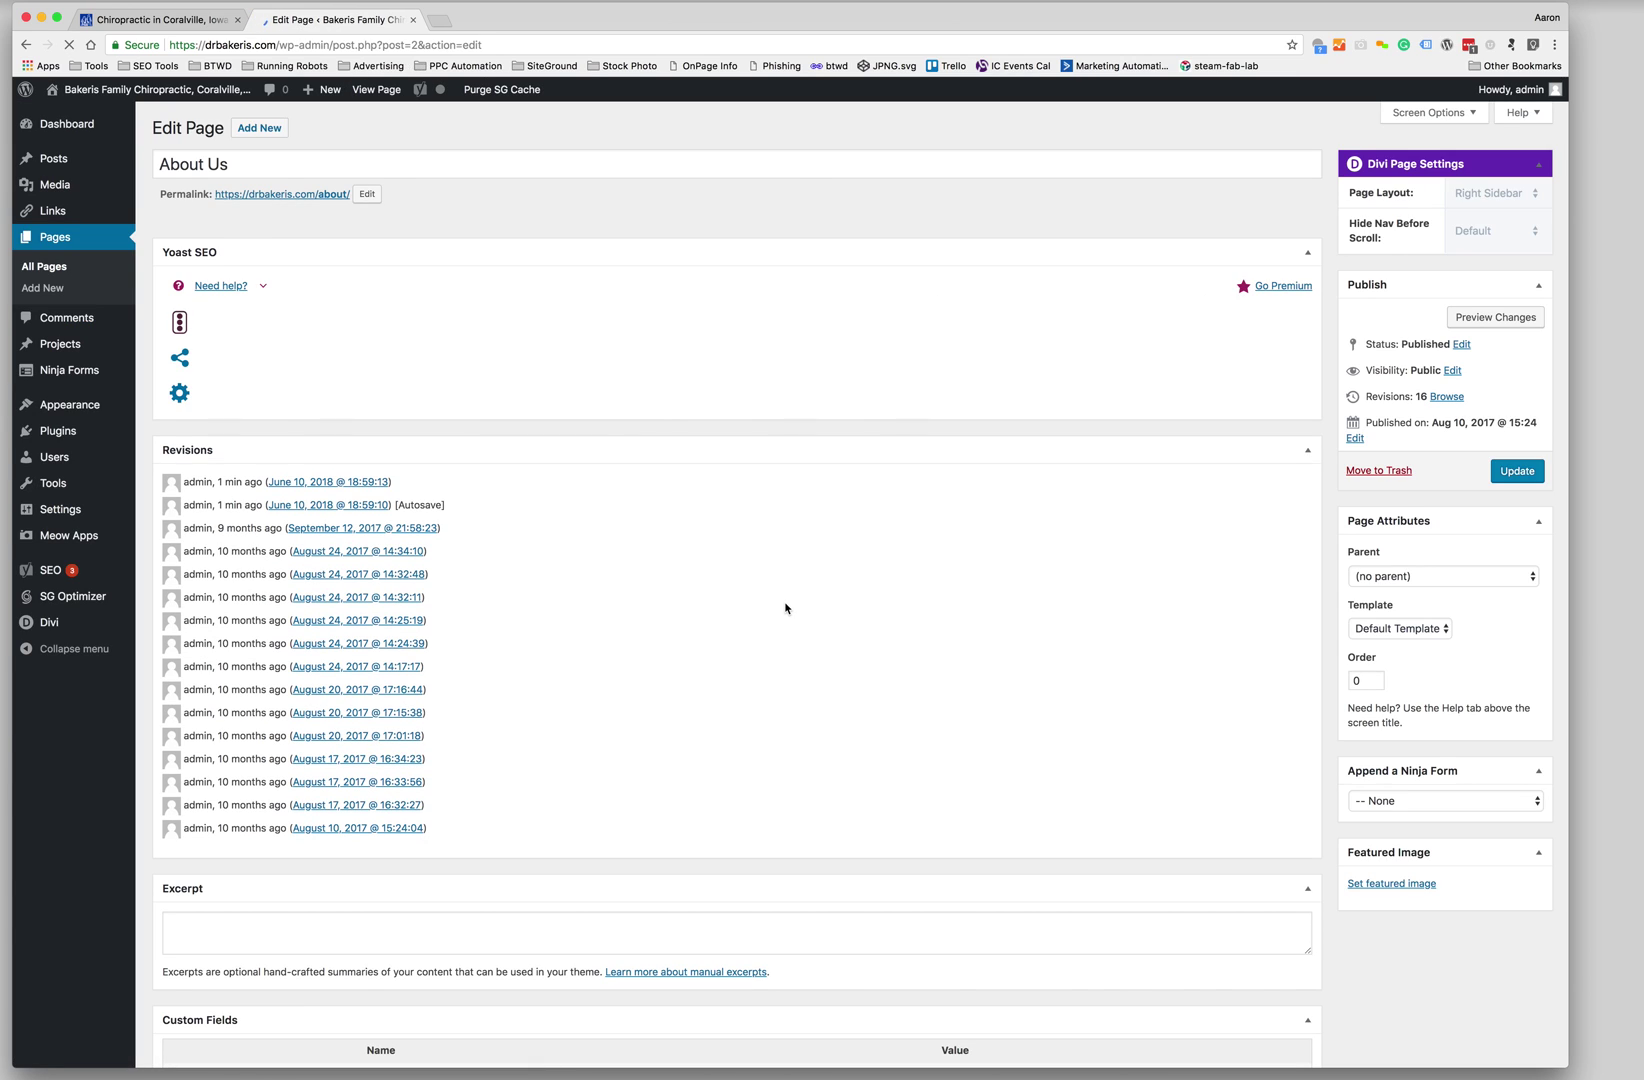
# Resize Mark's headshot in the text module from Medium 214 × 300 to Large 736 × 1030
pyautogui.scroll(-3, 785, 607)
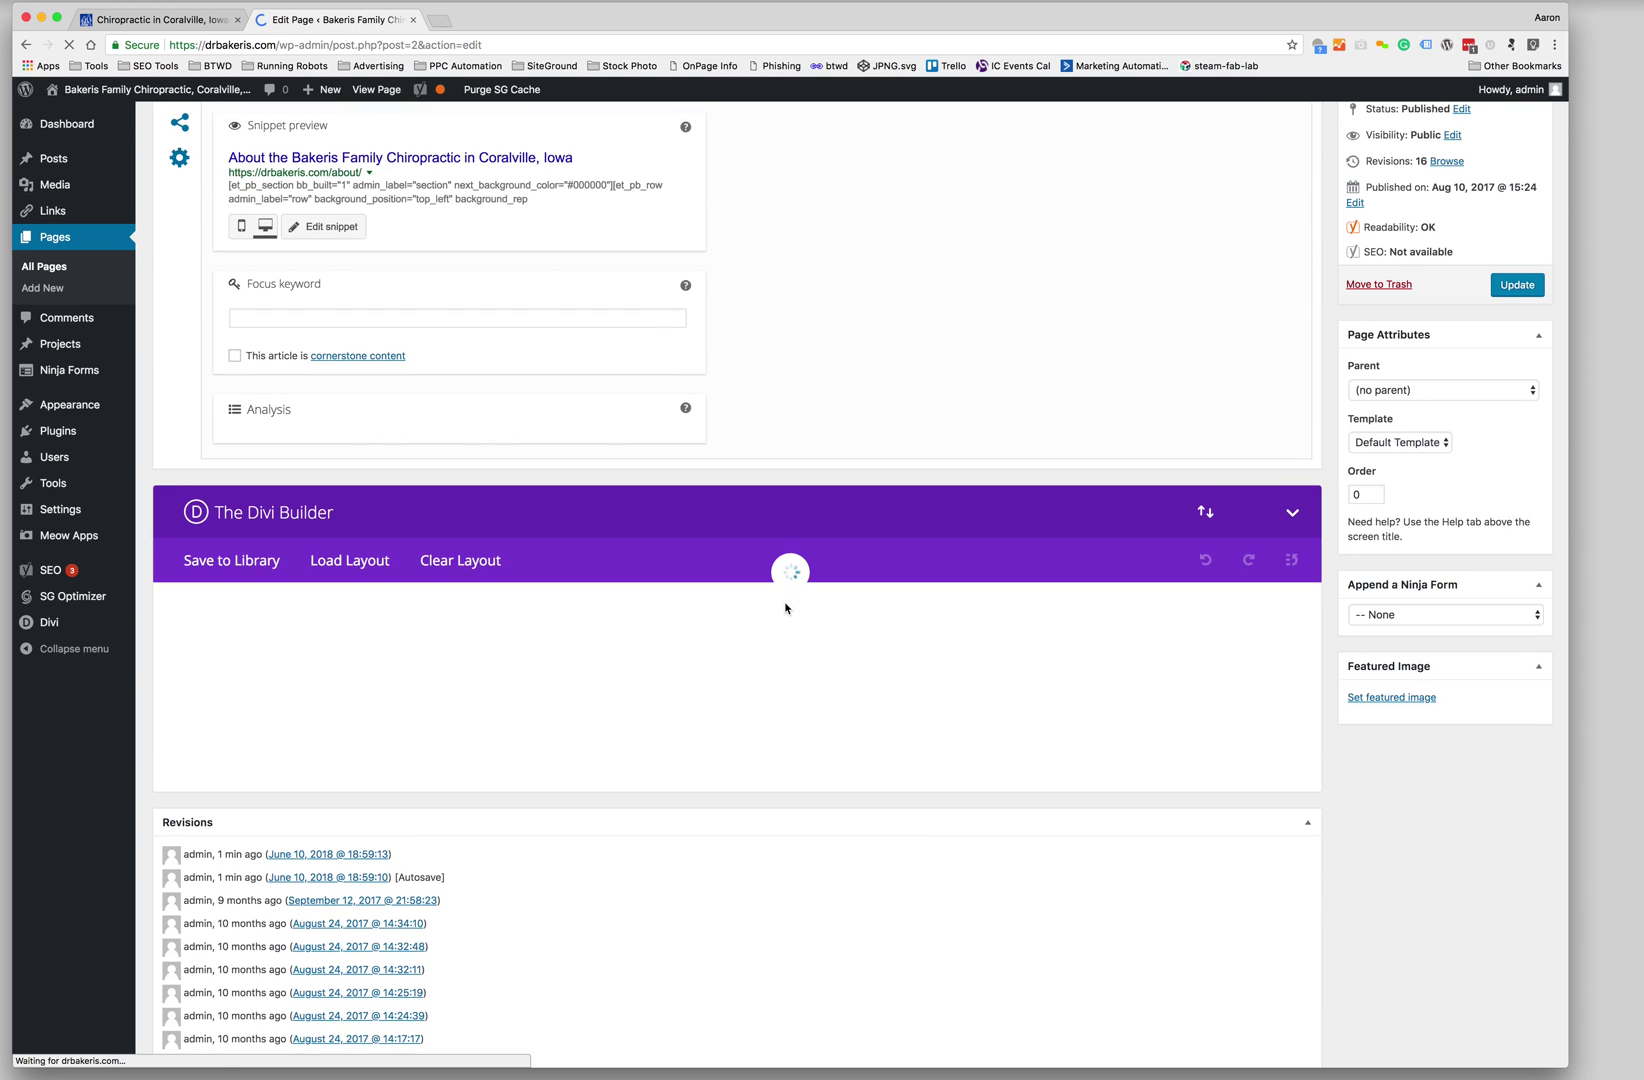
pyautogui.scroll(-4, 782, 606)
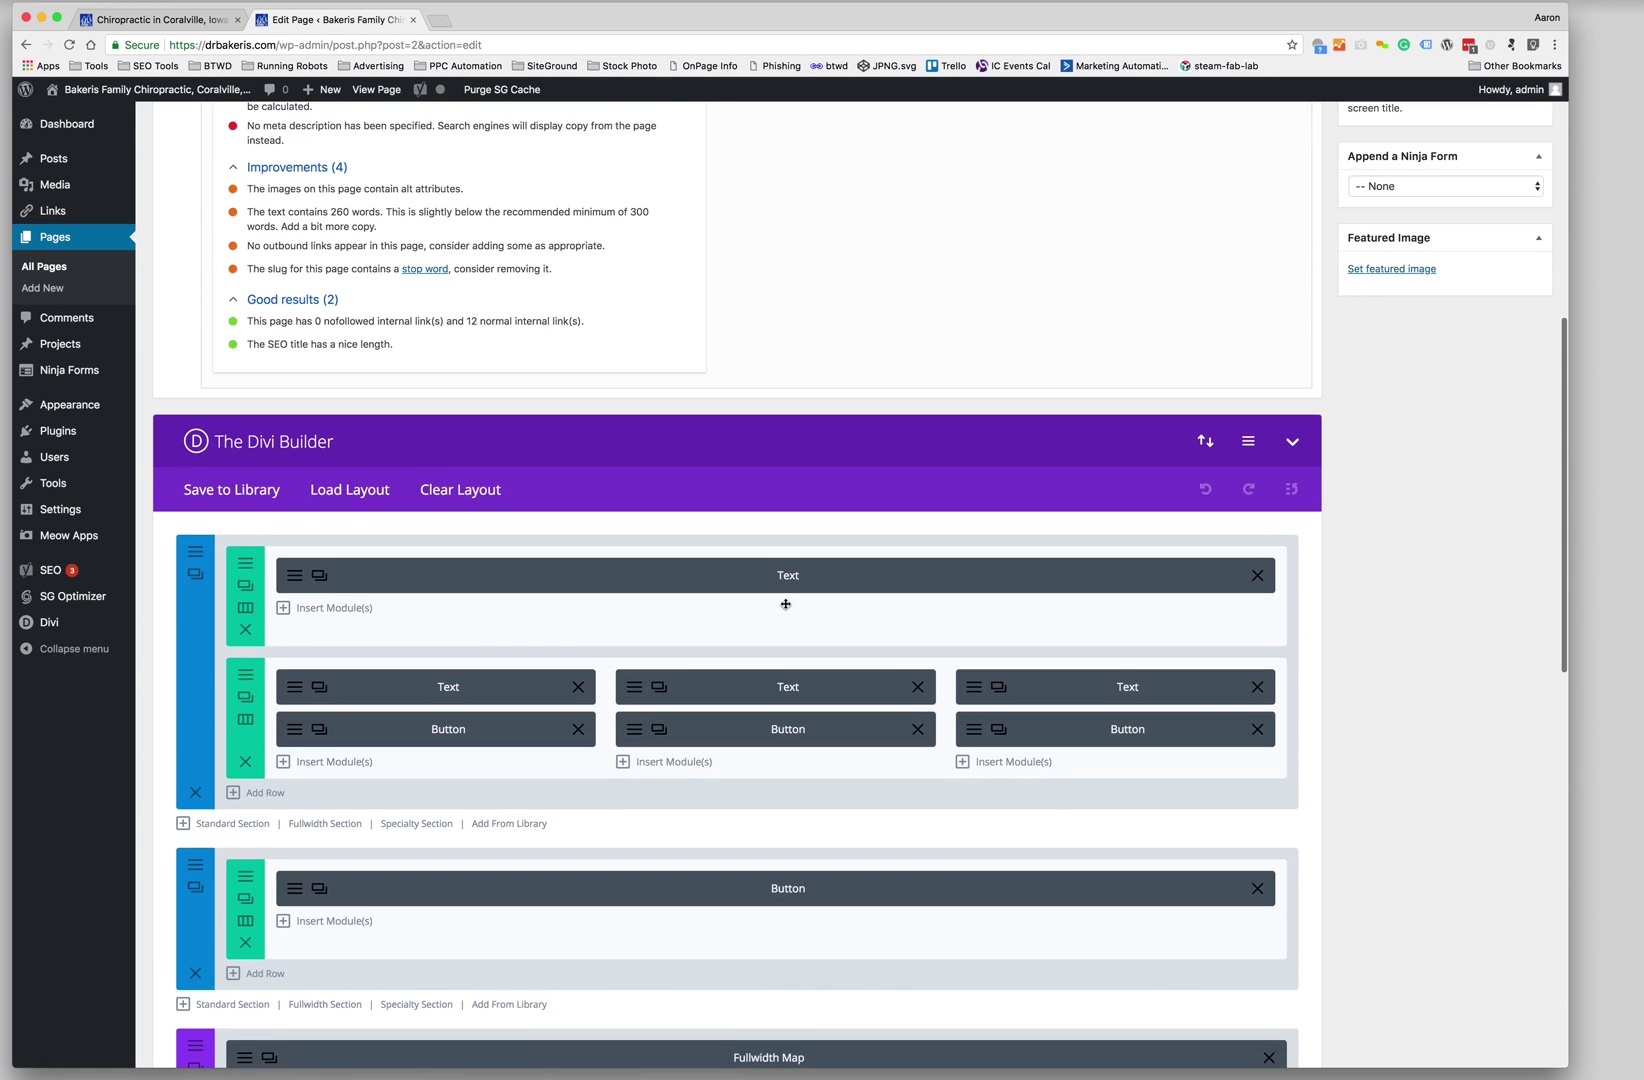
pyautogui.click(632, 692)
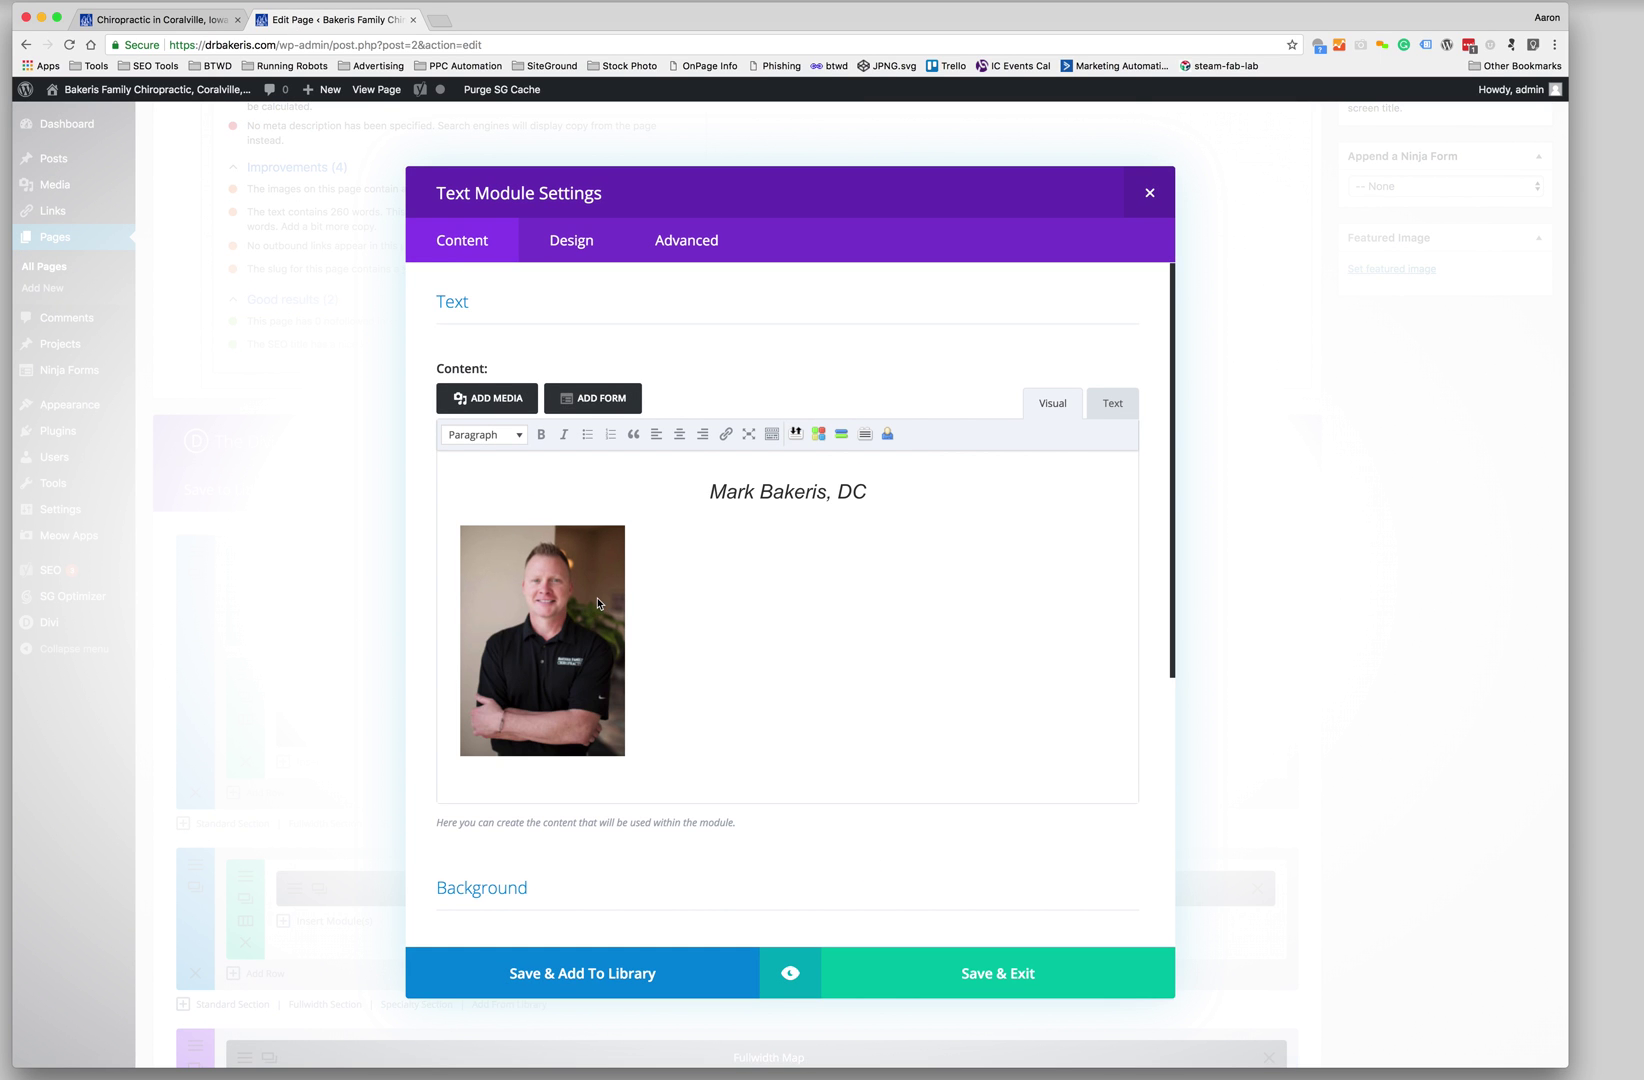
pyautogui.click(598, 603)
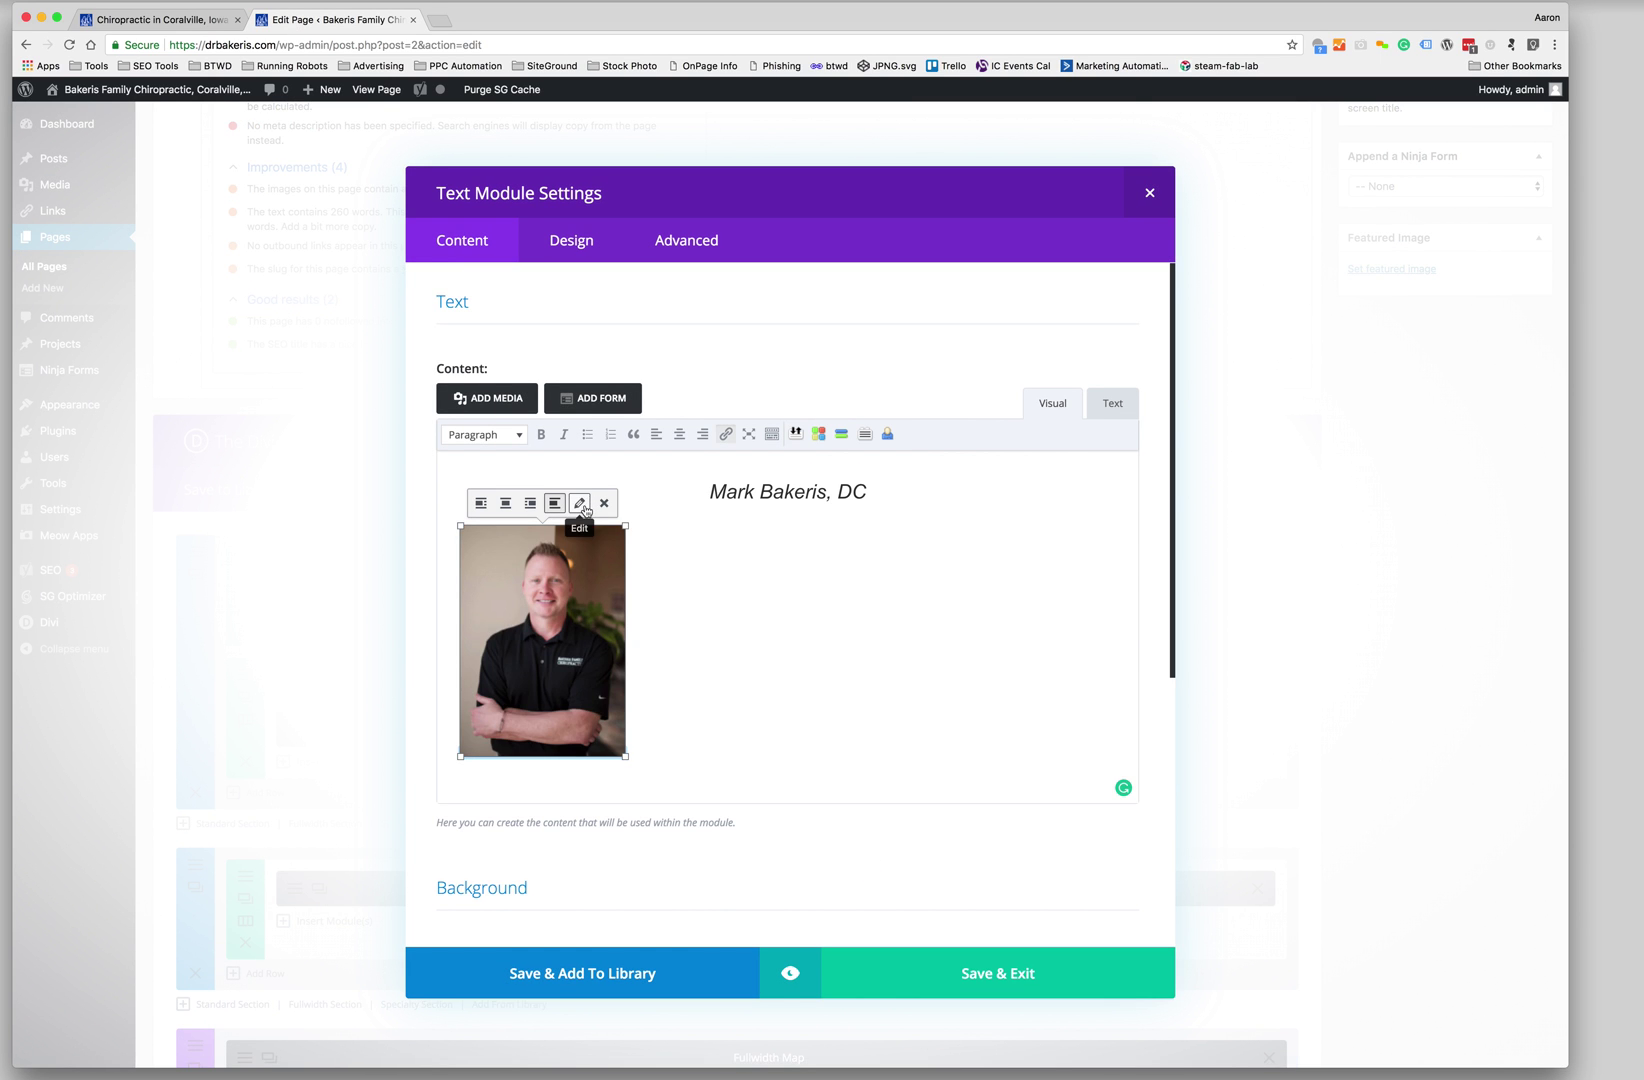
pyautogui.click(580, 504)
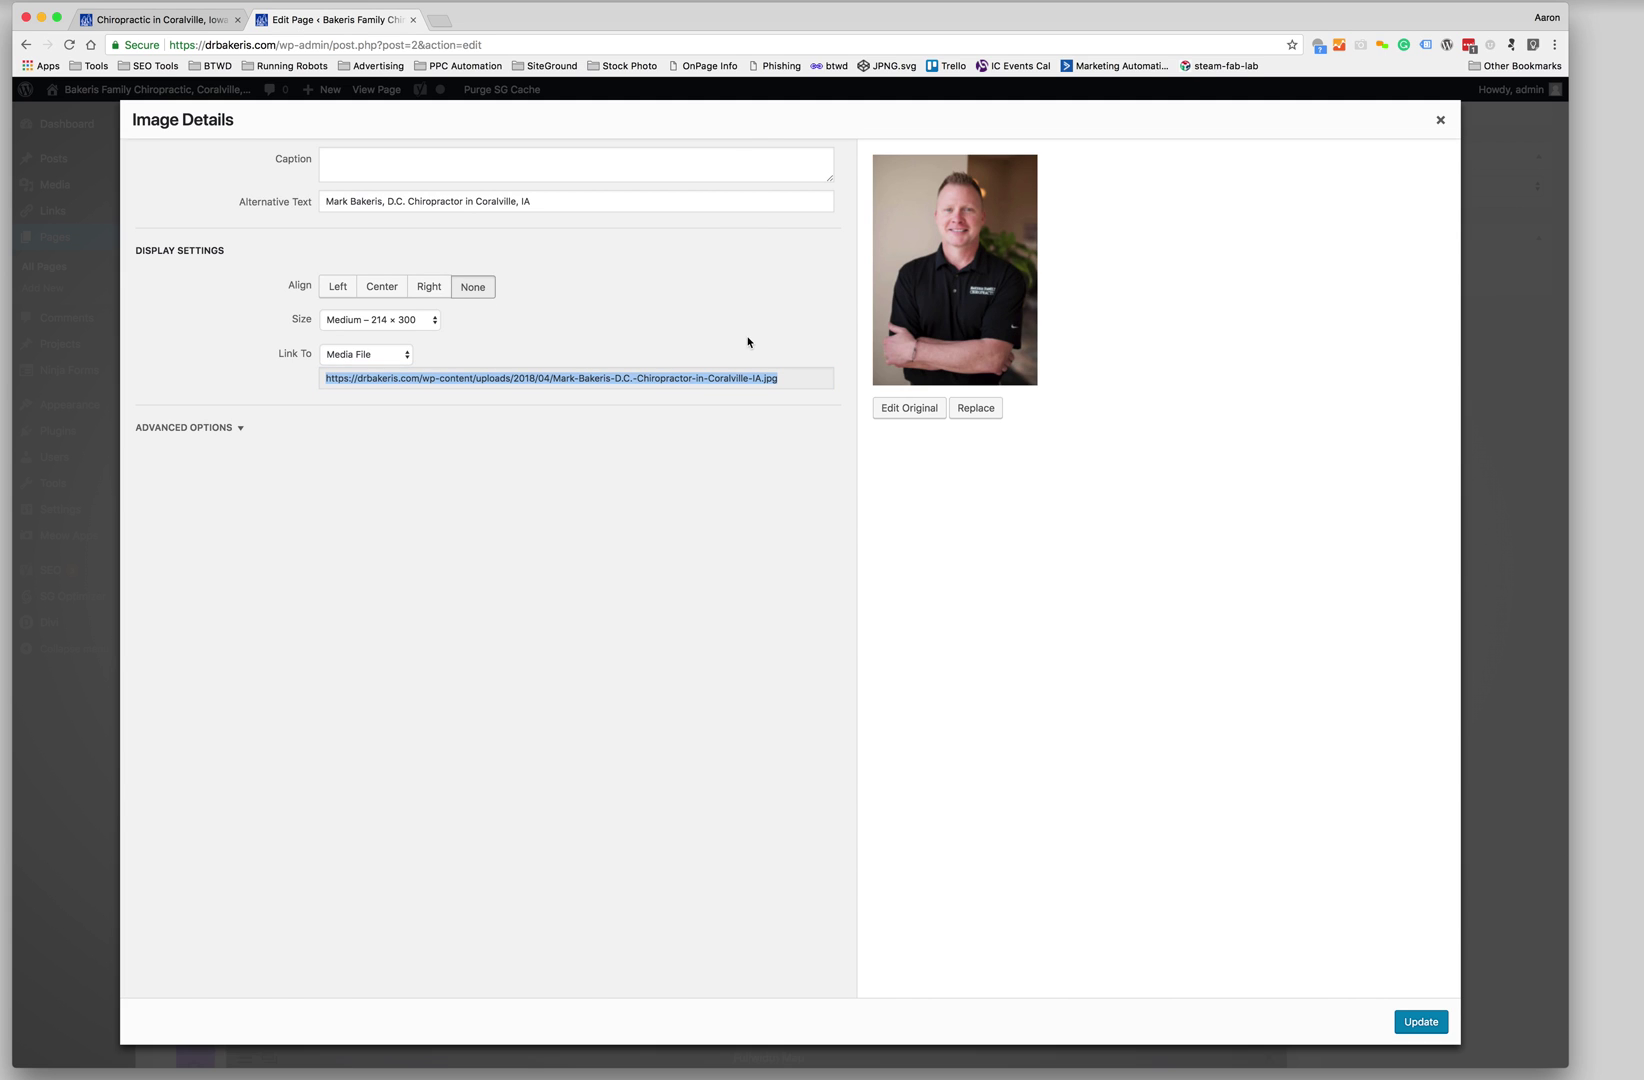
pyautogui.click(414, 310)
pyautogui.click(390, 341)
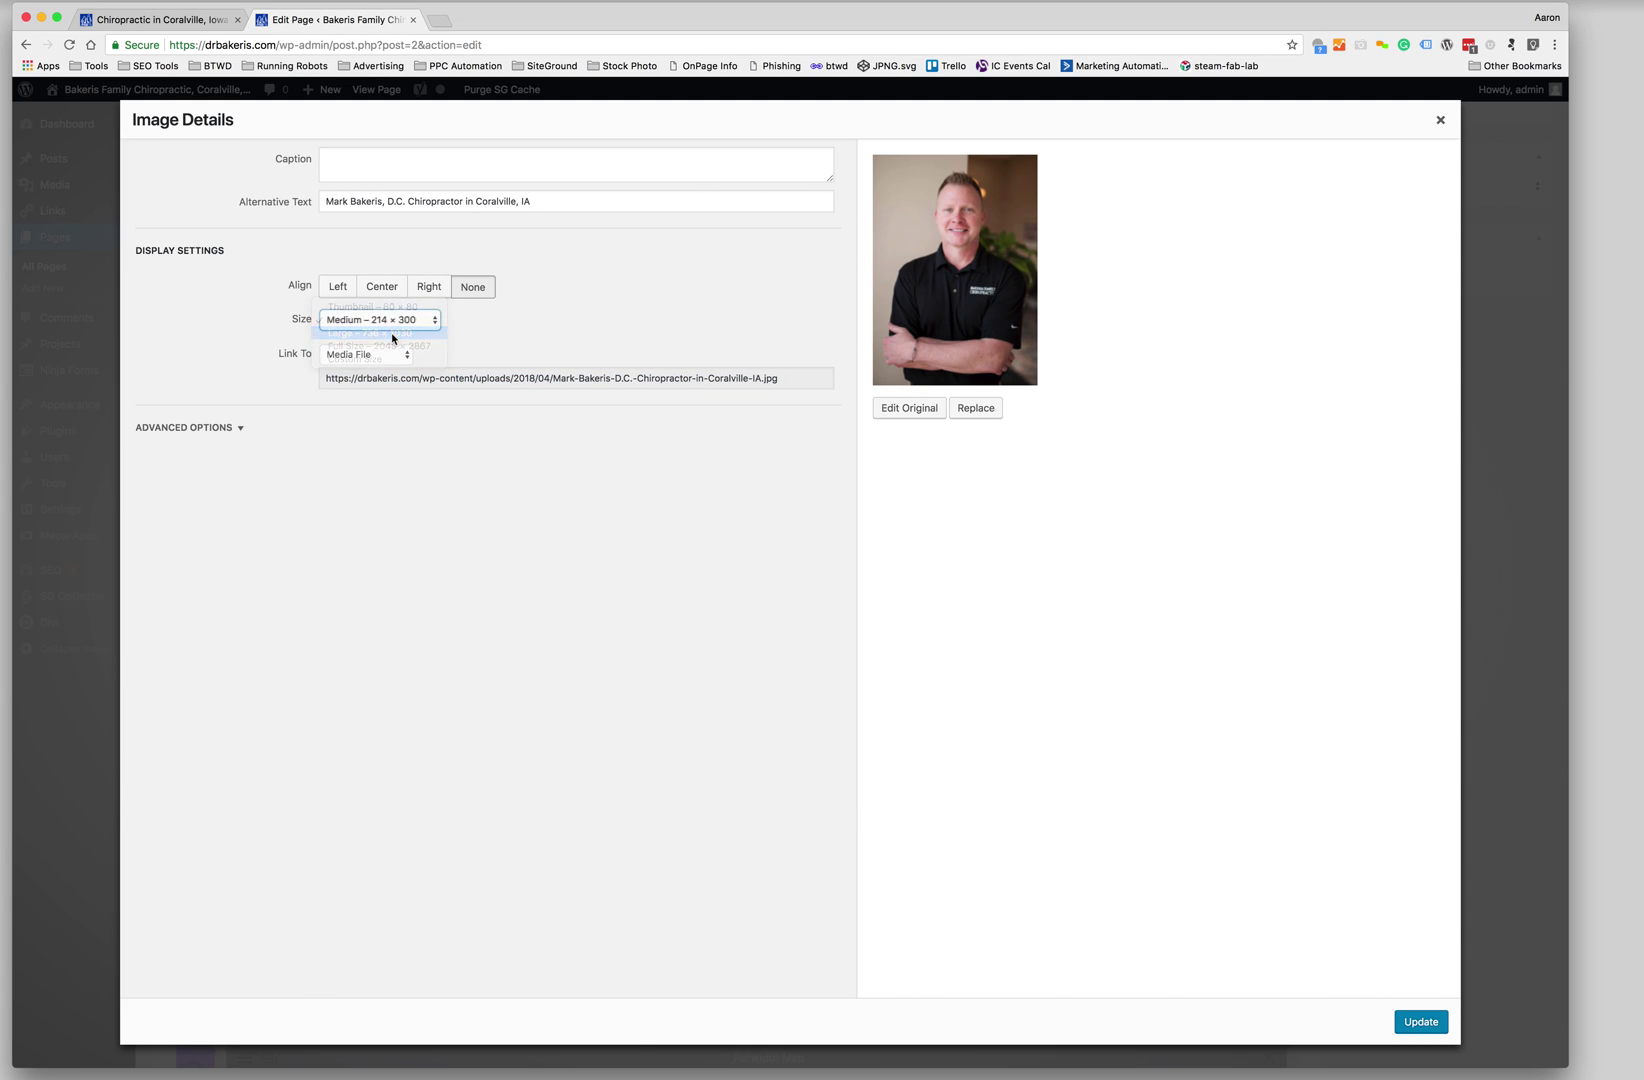
pyautogui.click(1424, 1020)
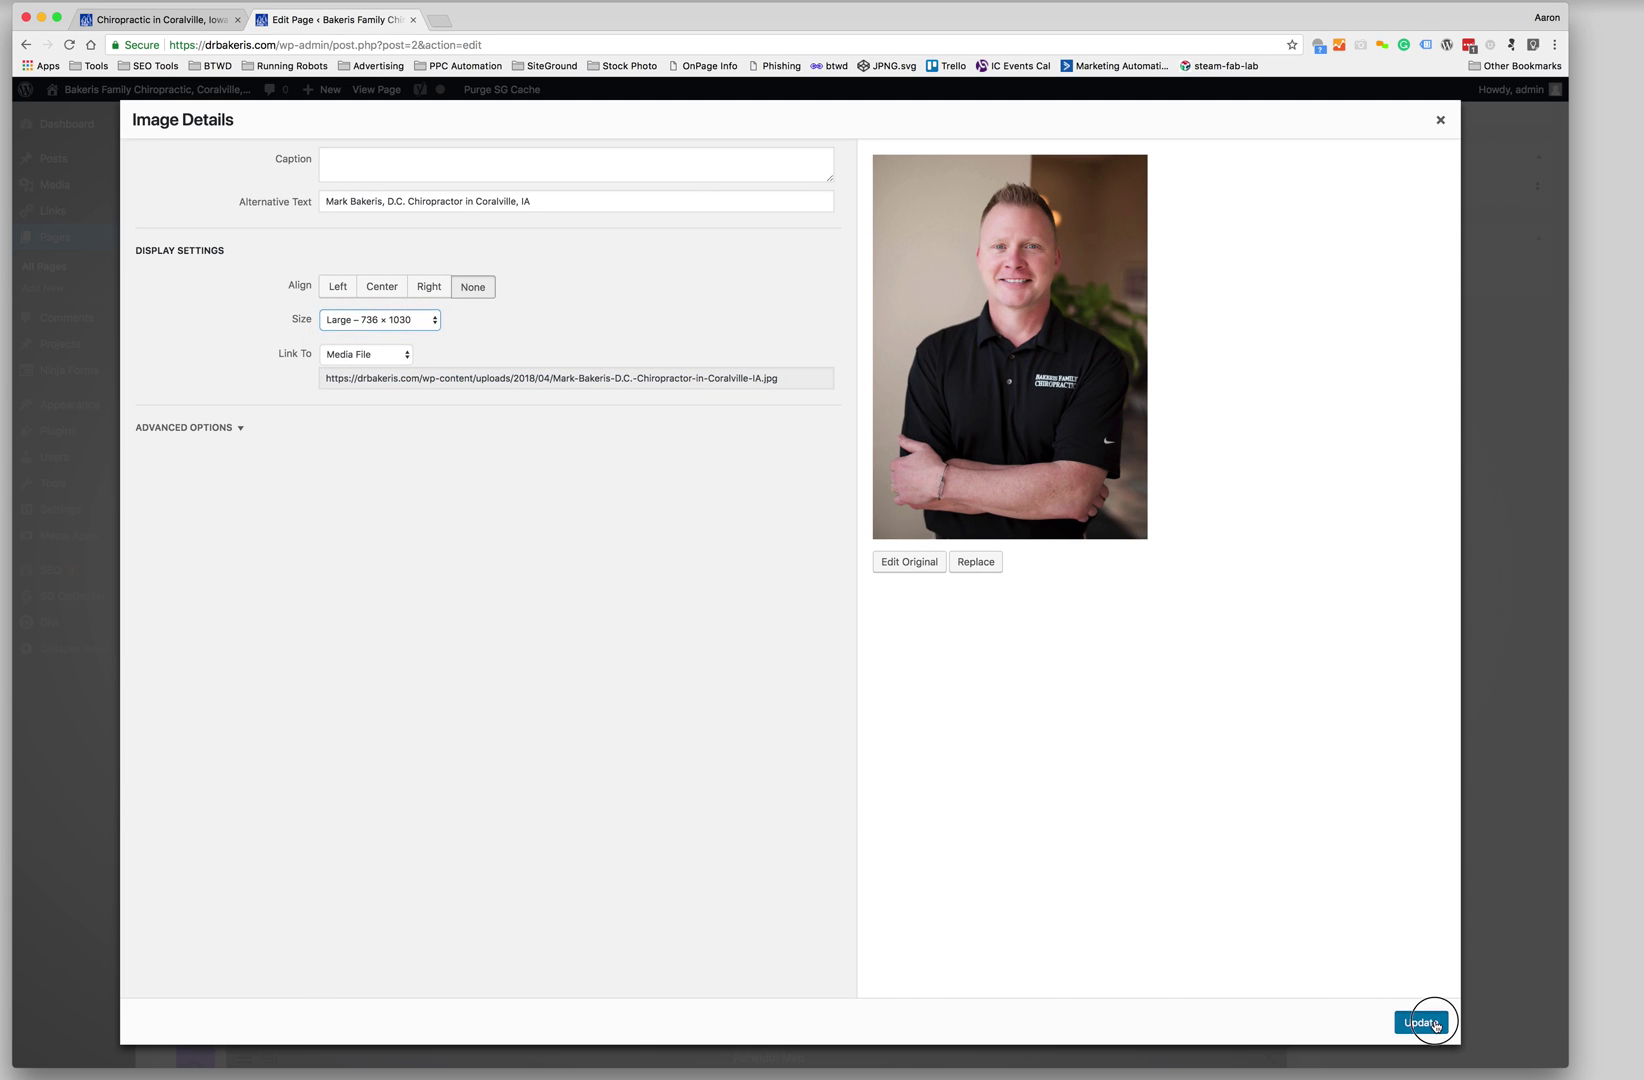
pyautogui.scroll(-5, 889, 793)
pyautogui.scroll(-4, 889, 793)
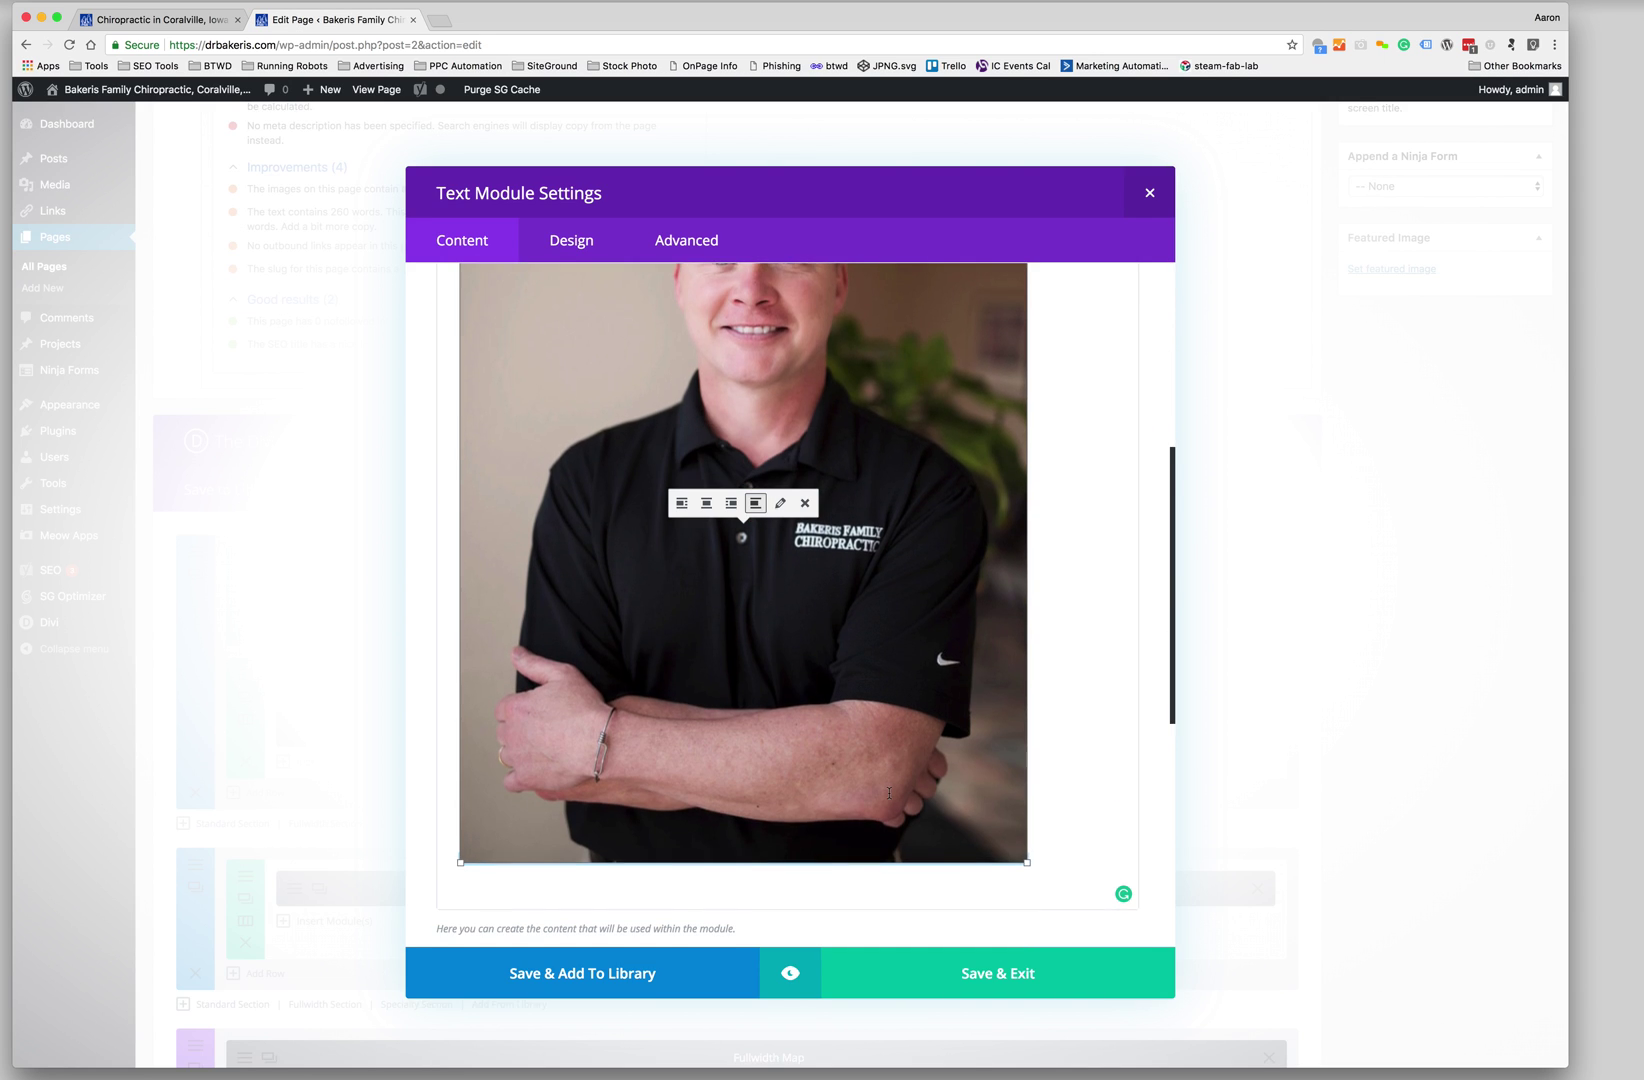
# Save and close the Text Module Settings, returning to the About Us Divi Builder layout
pyautogui.scroll(8, 889, 793)
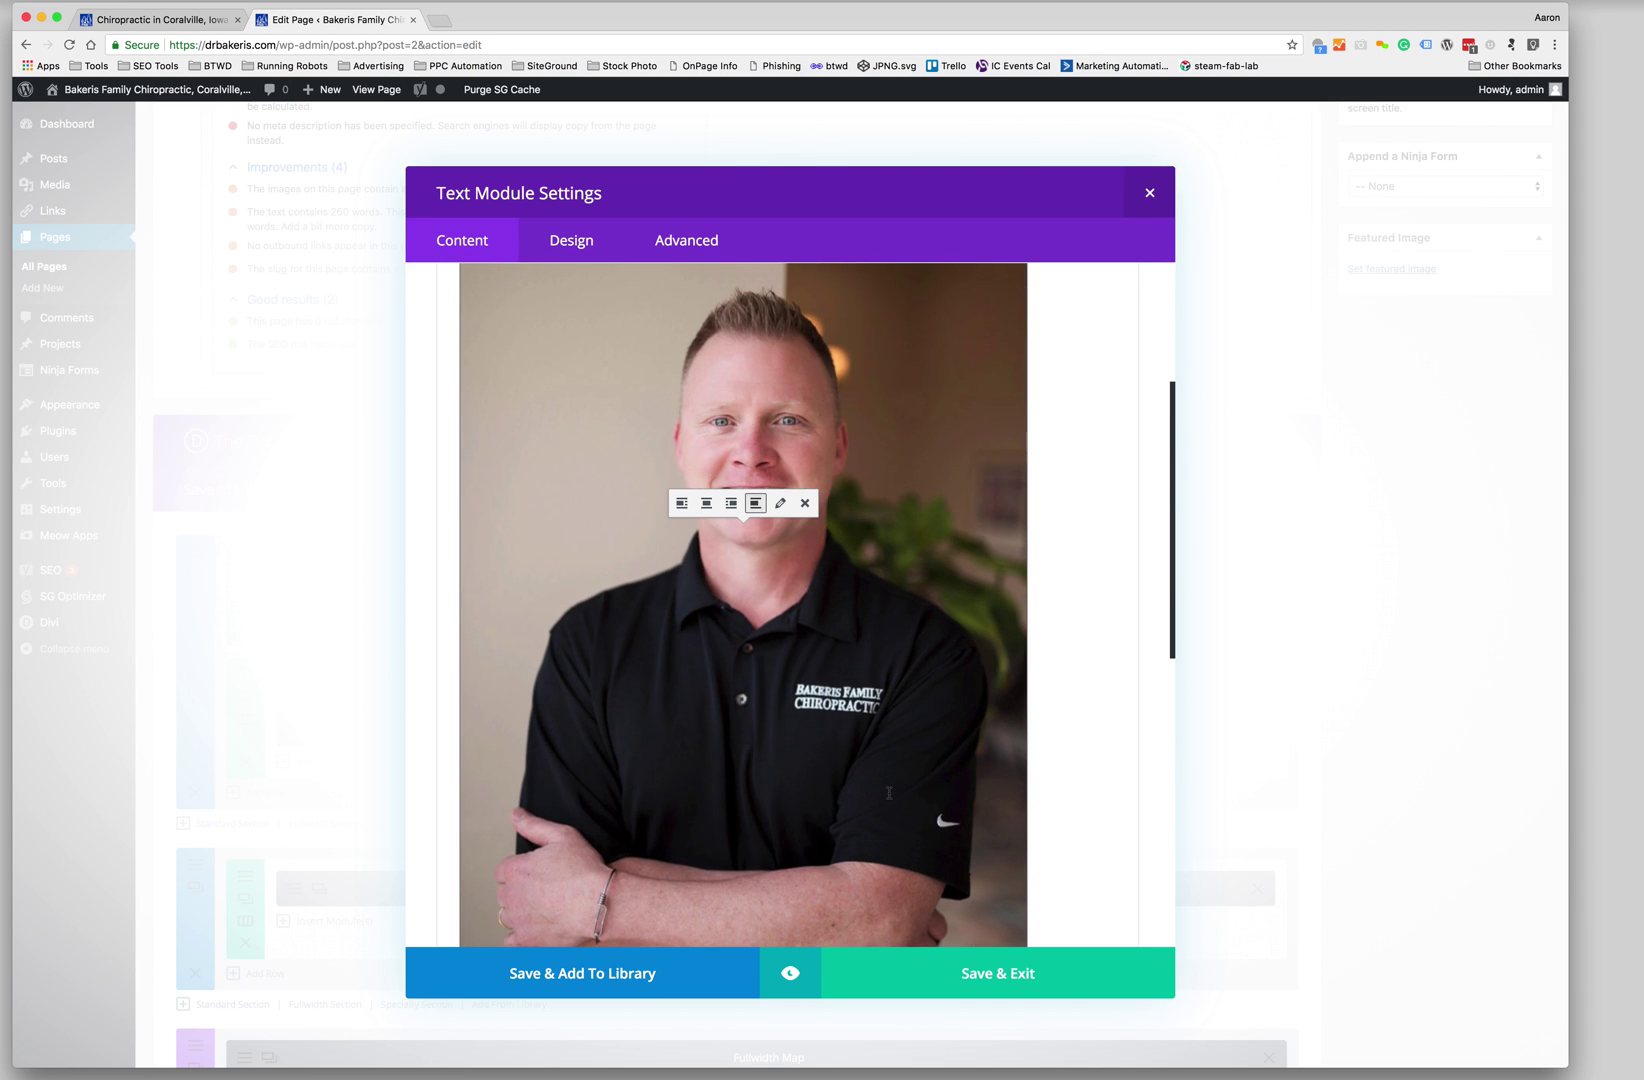
pyautogui.scroll(2, 1055, 736)
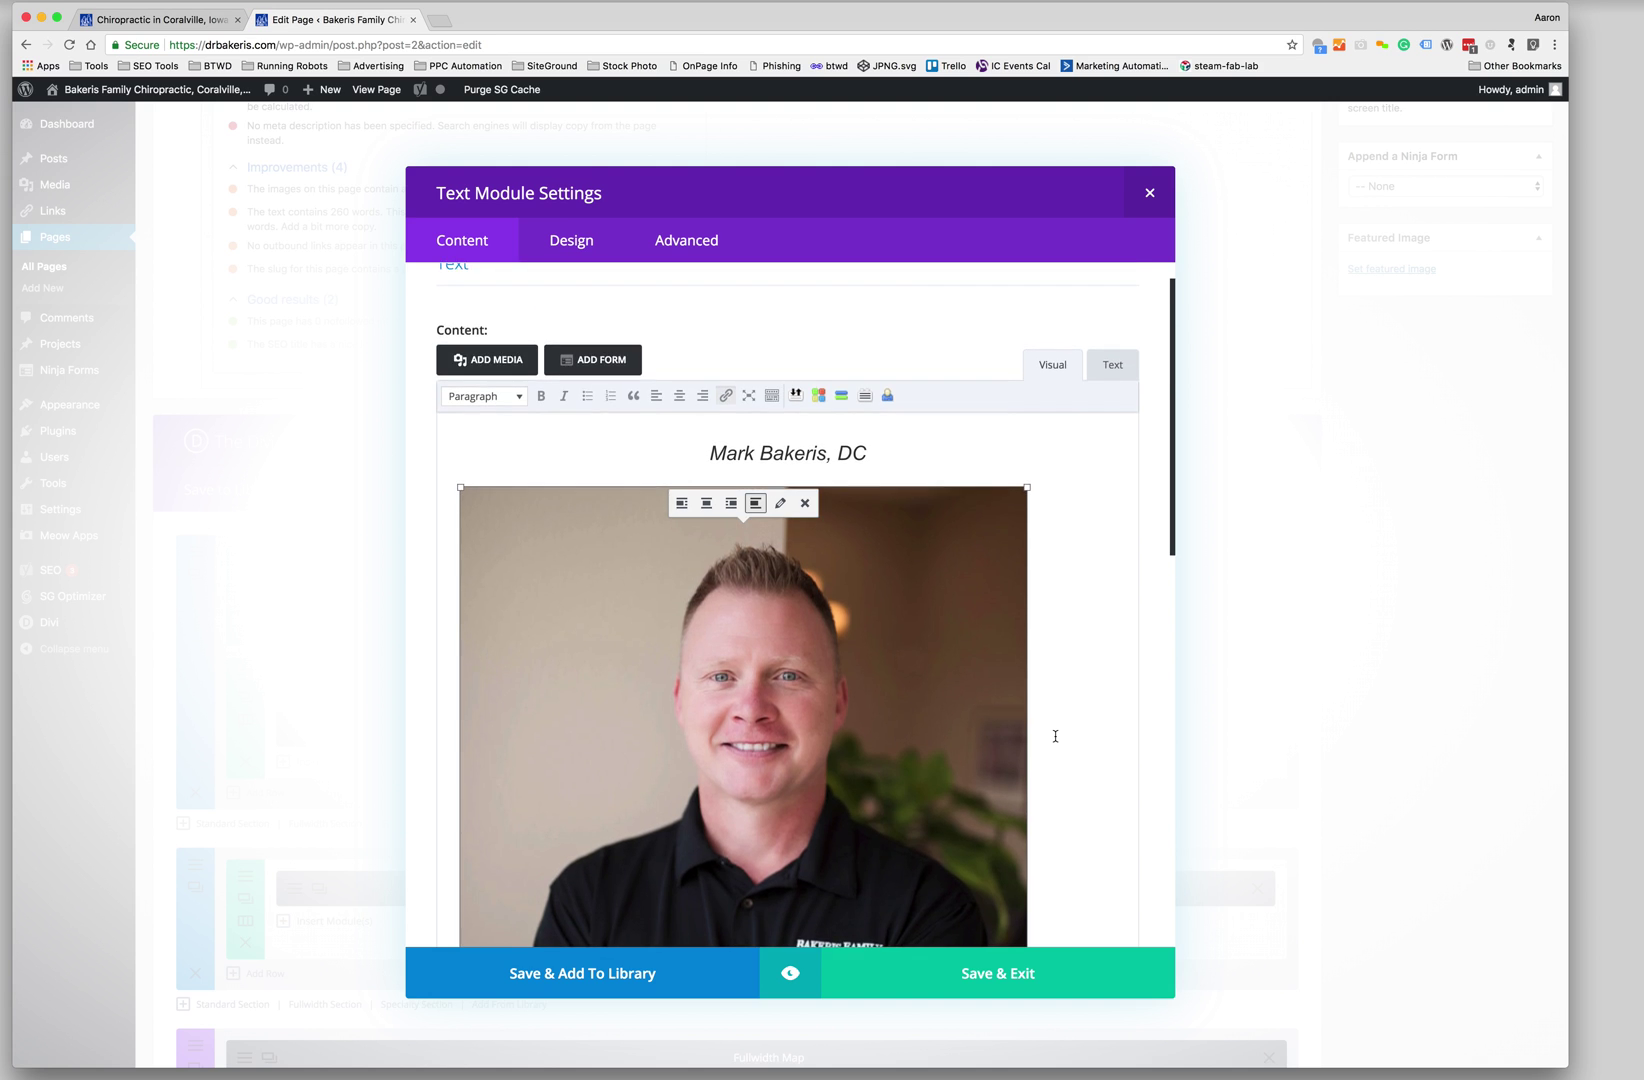
pyautogui.scroll(-6, 1055, 736)
pyautogui.click(1014, 976)
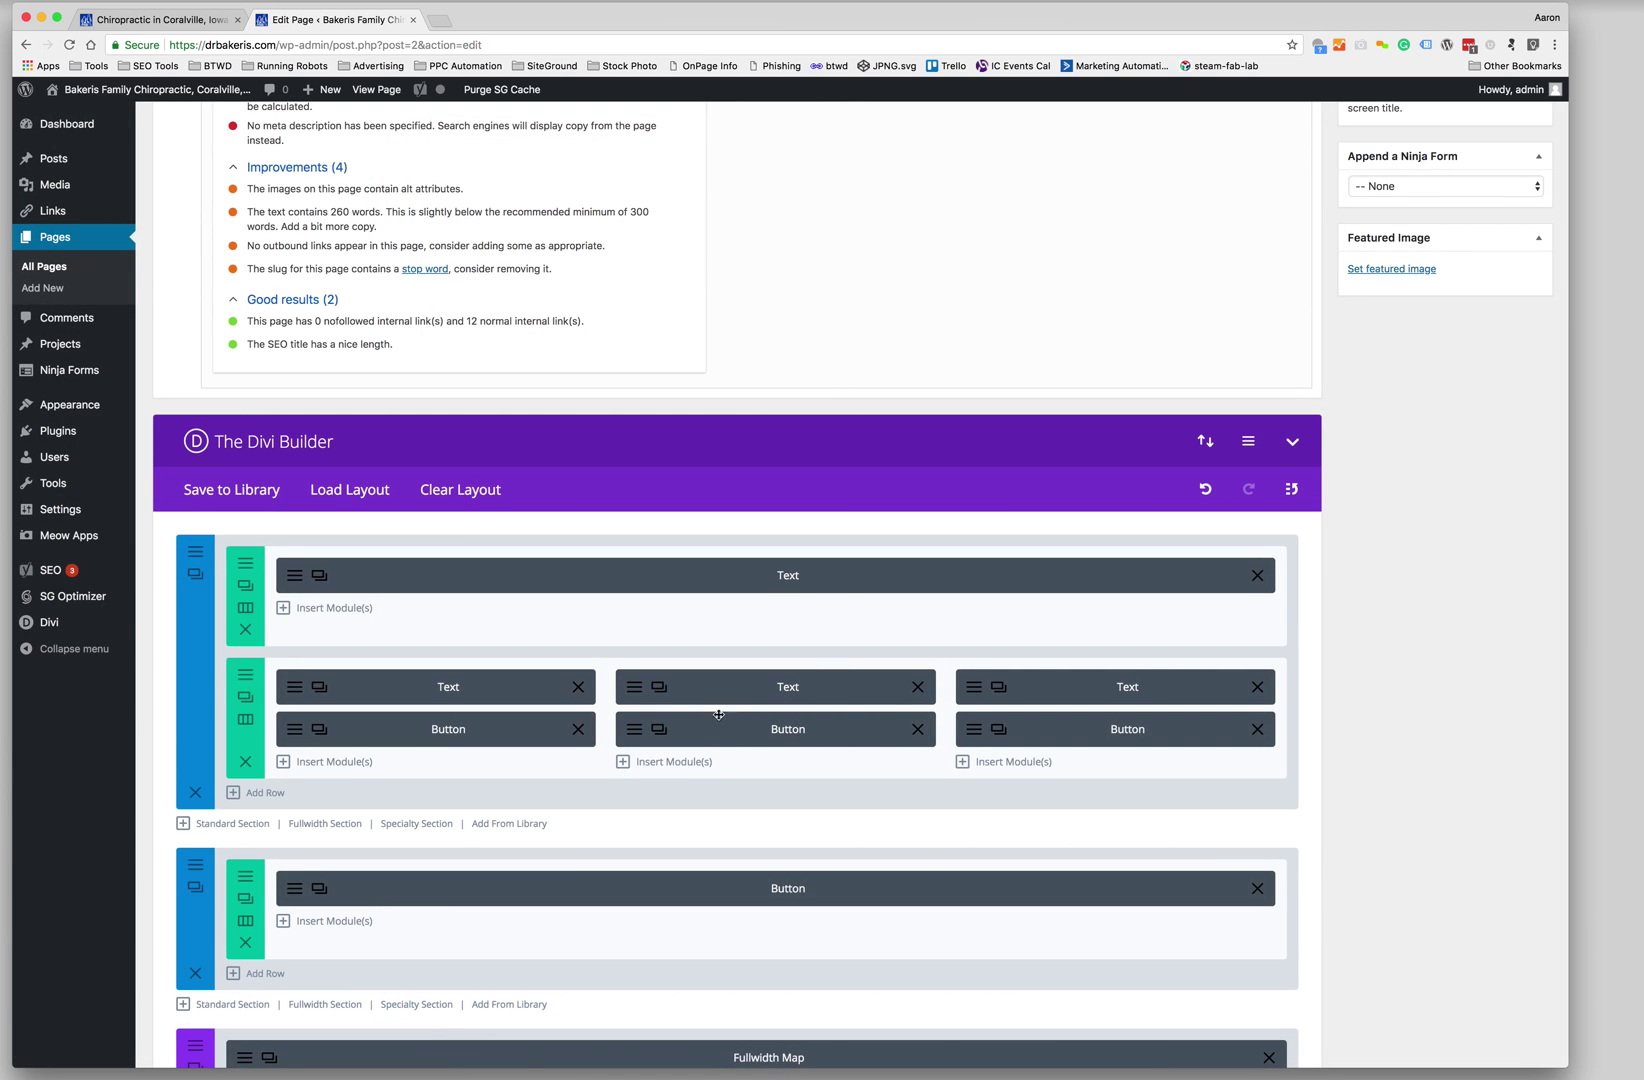
pyautogui.scroll(10, 1438, 275)
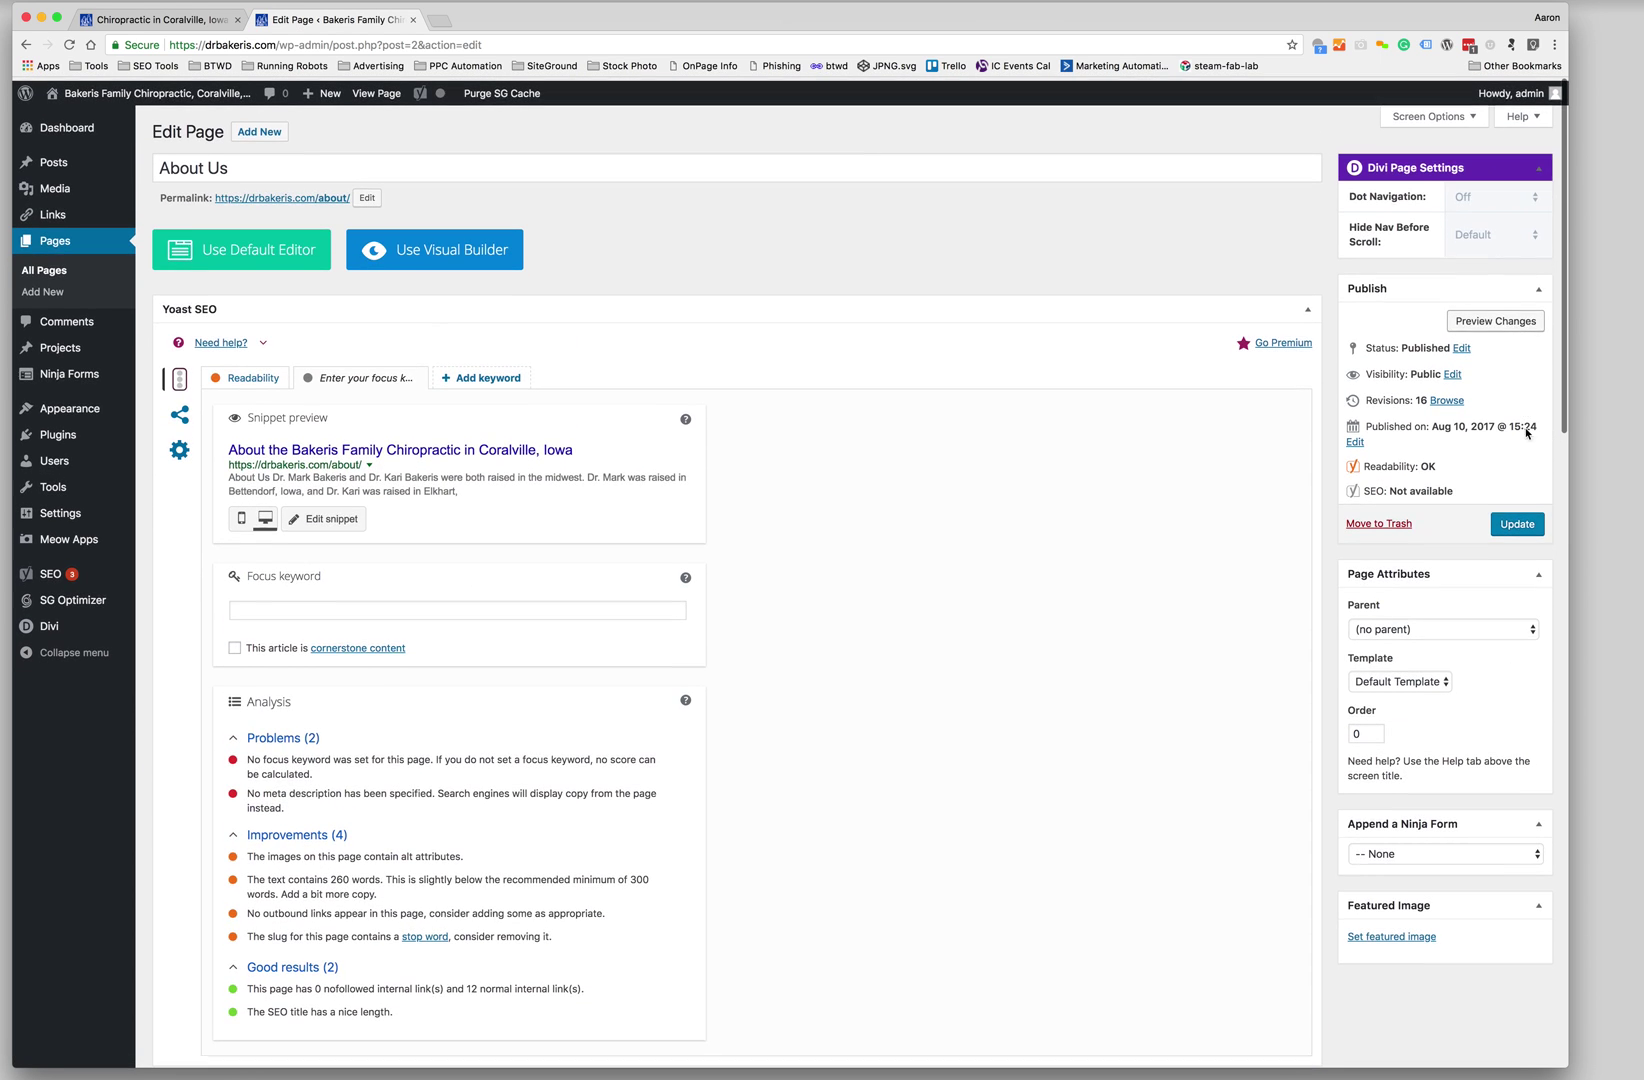
pyautogui.scroll(-7, 1143, 634)
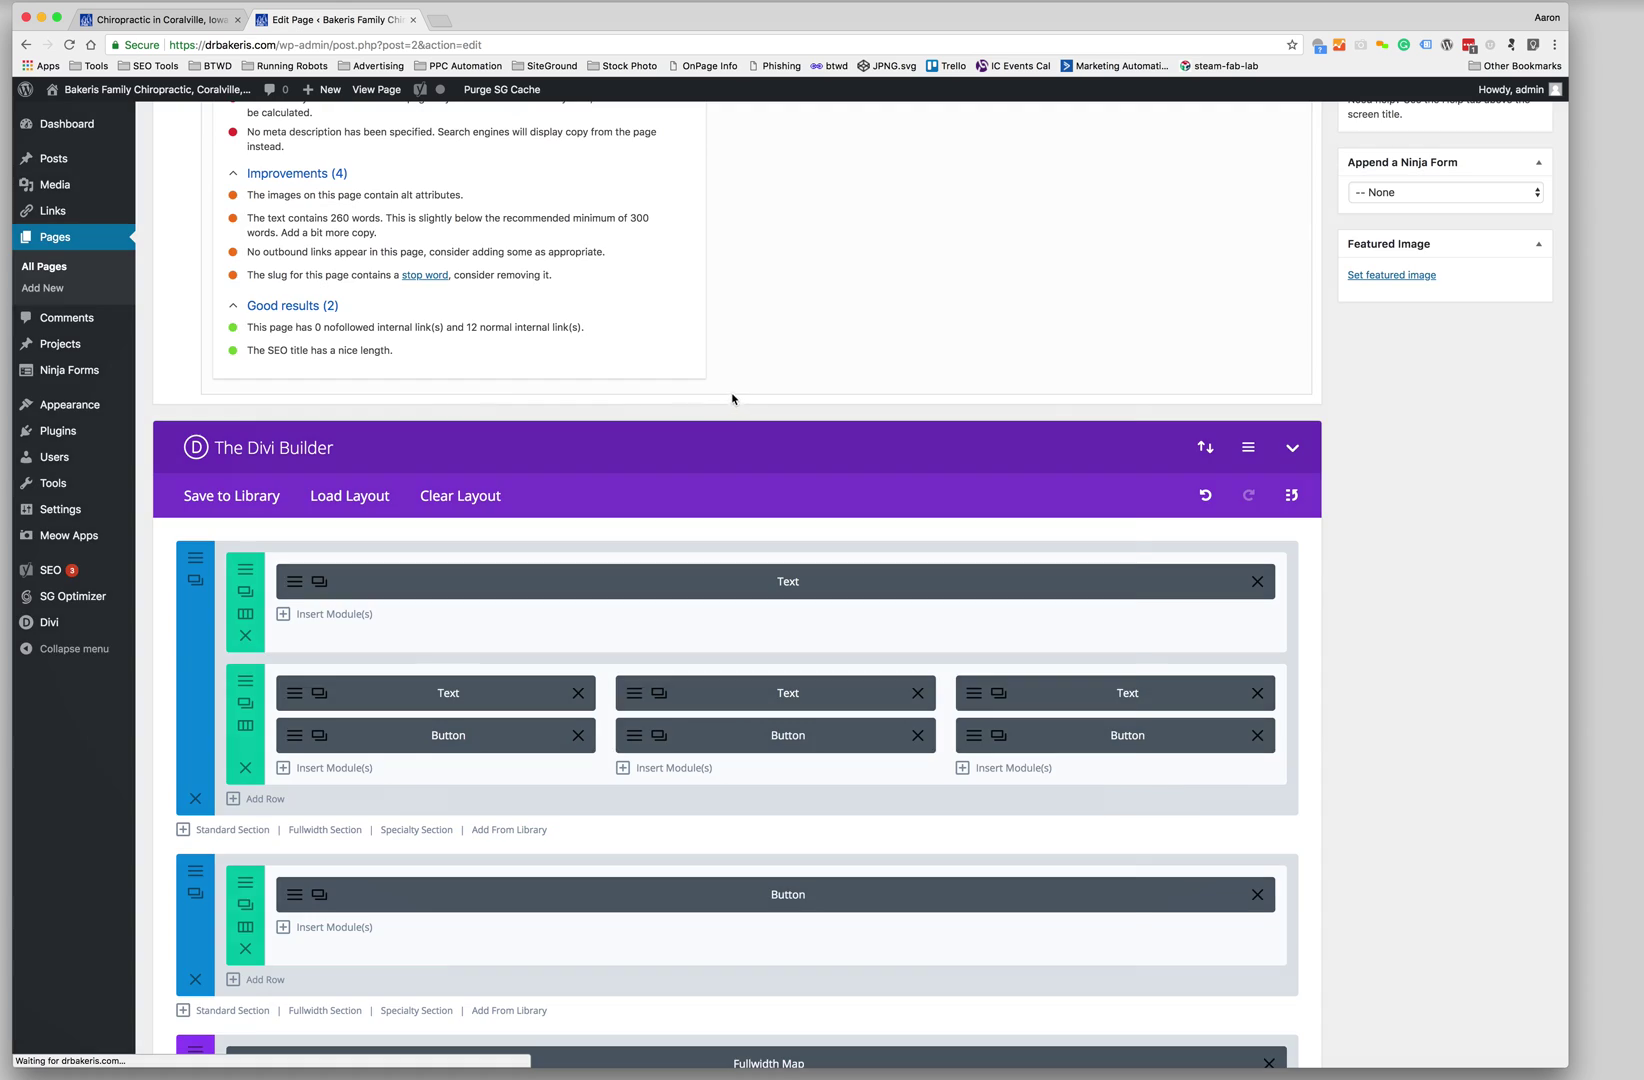
# Align the large headshot center under the name heading, save the module, and update the page
pyautogui.click(702, 583)
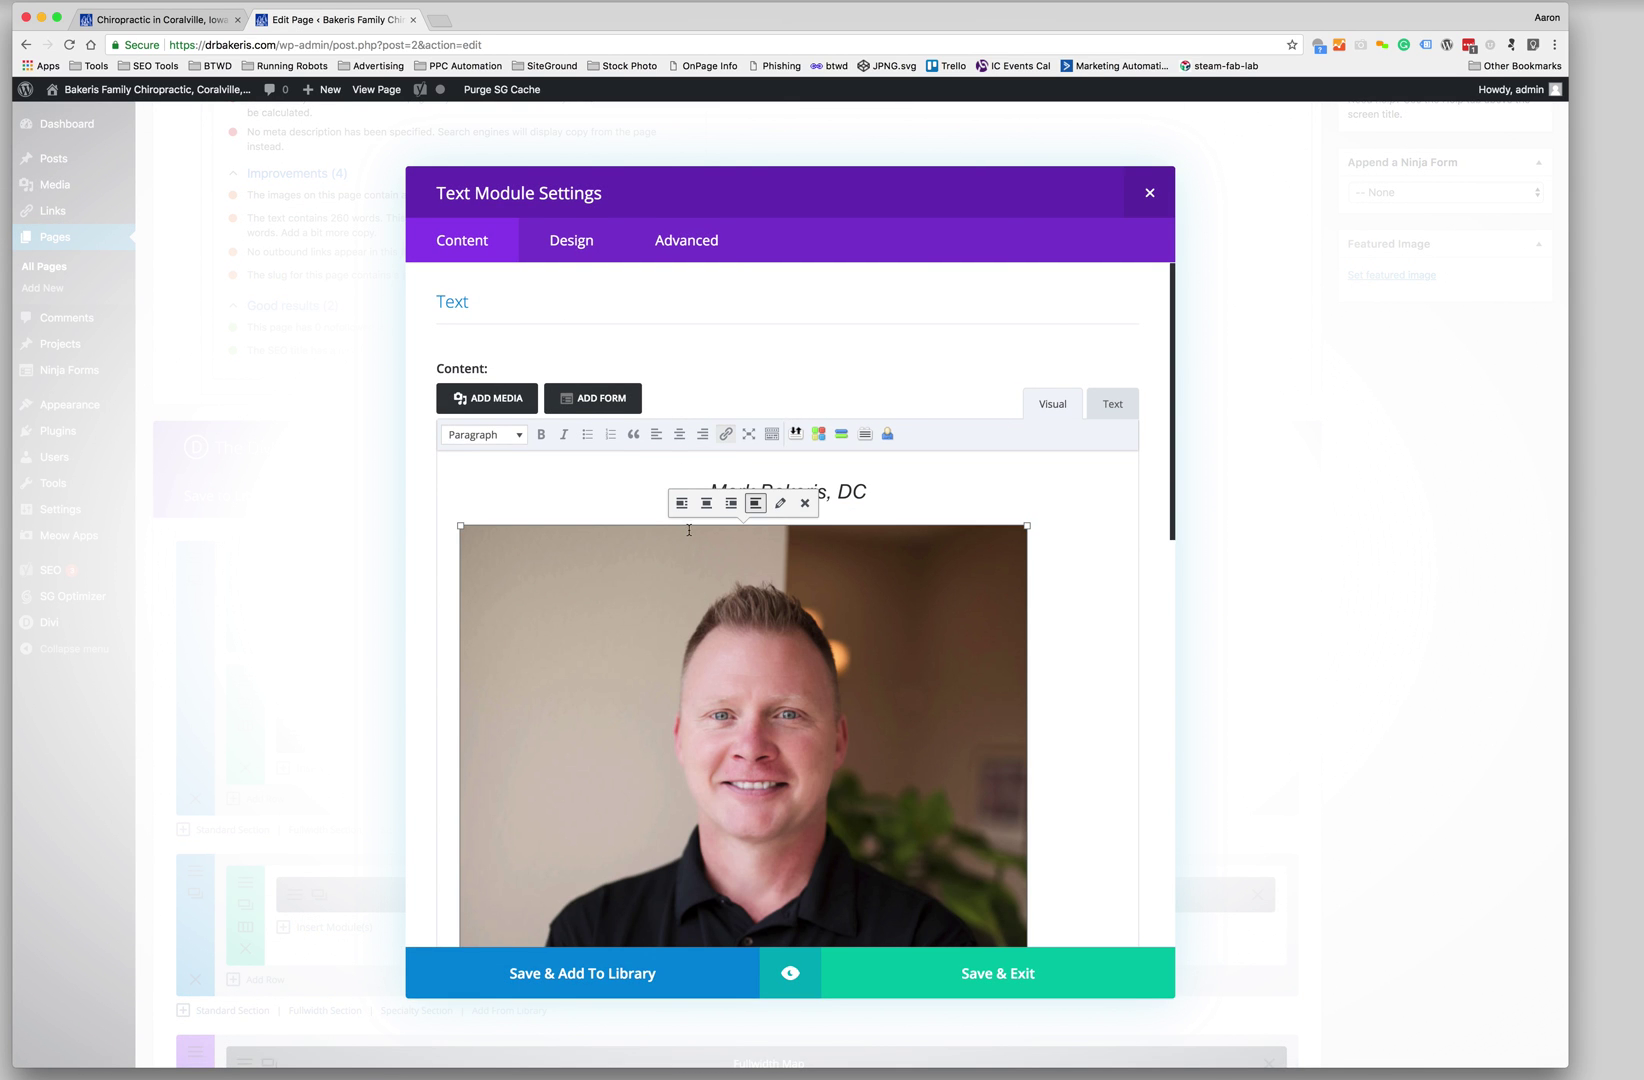
pyautogui.click(706, 505)
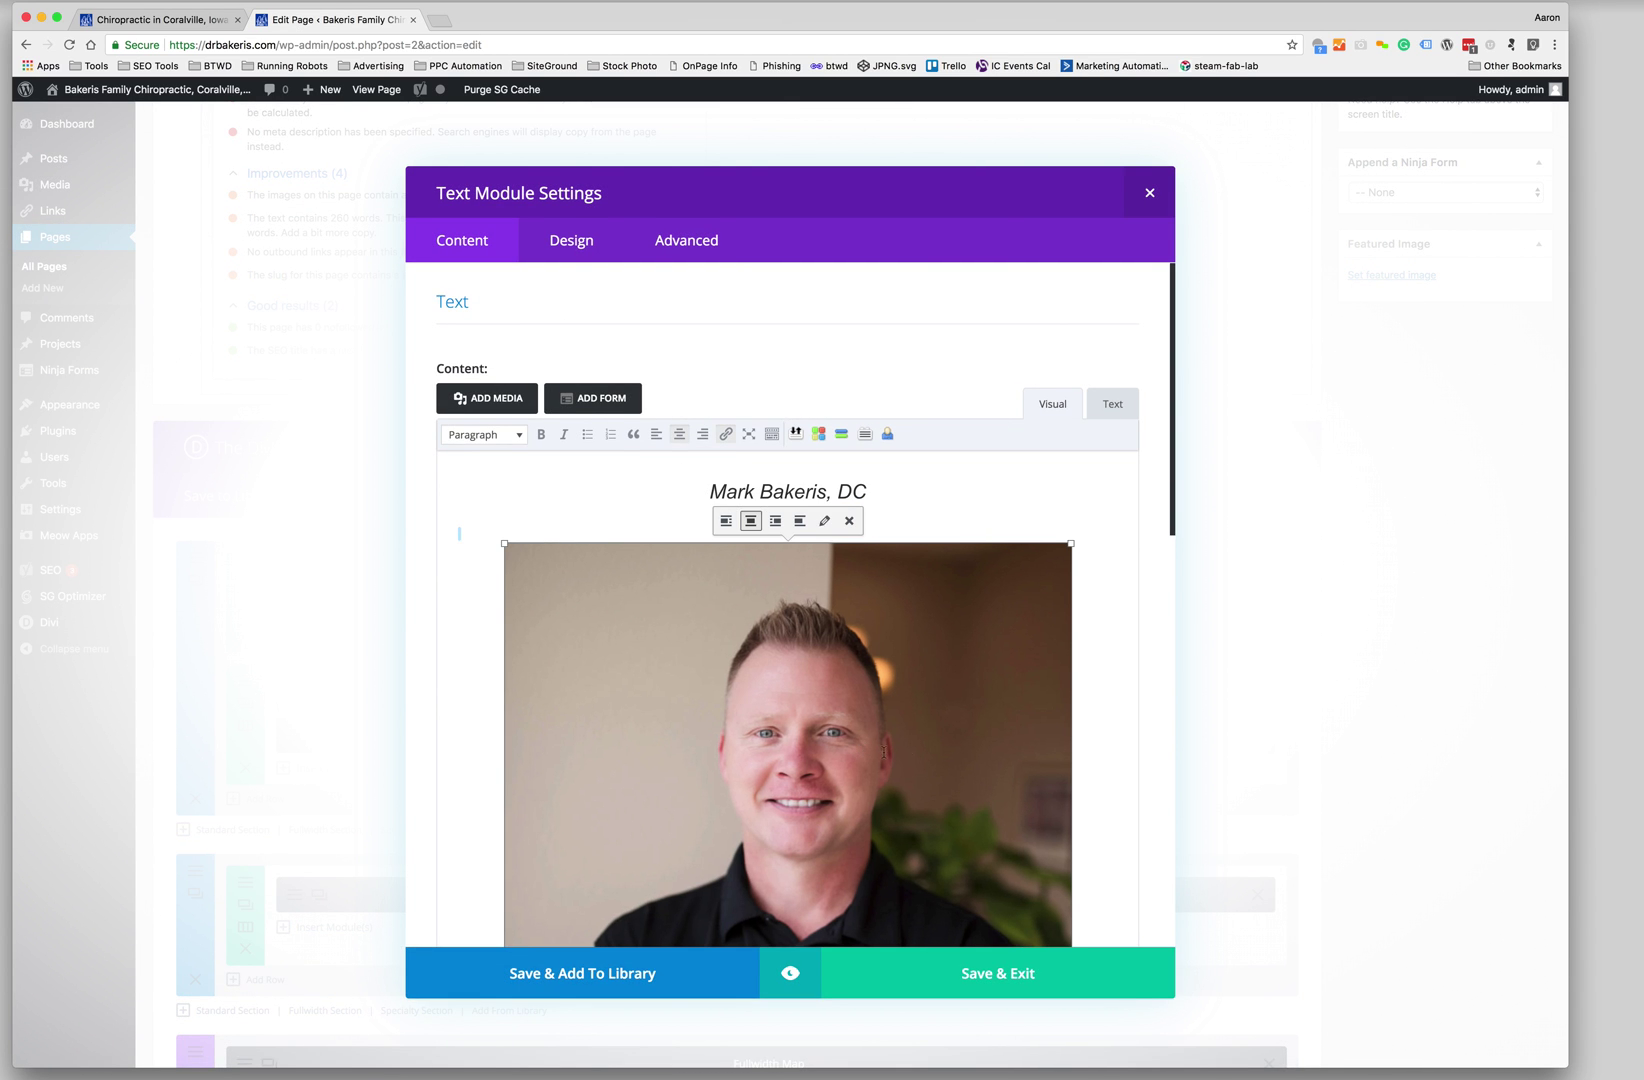
pyautogui.click(995, 975)
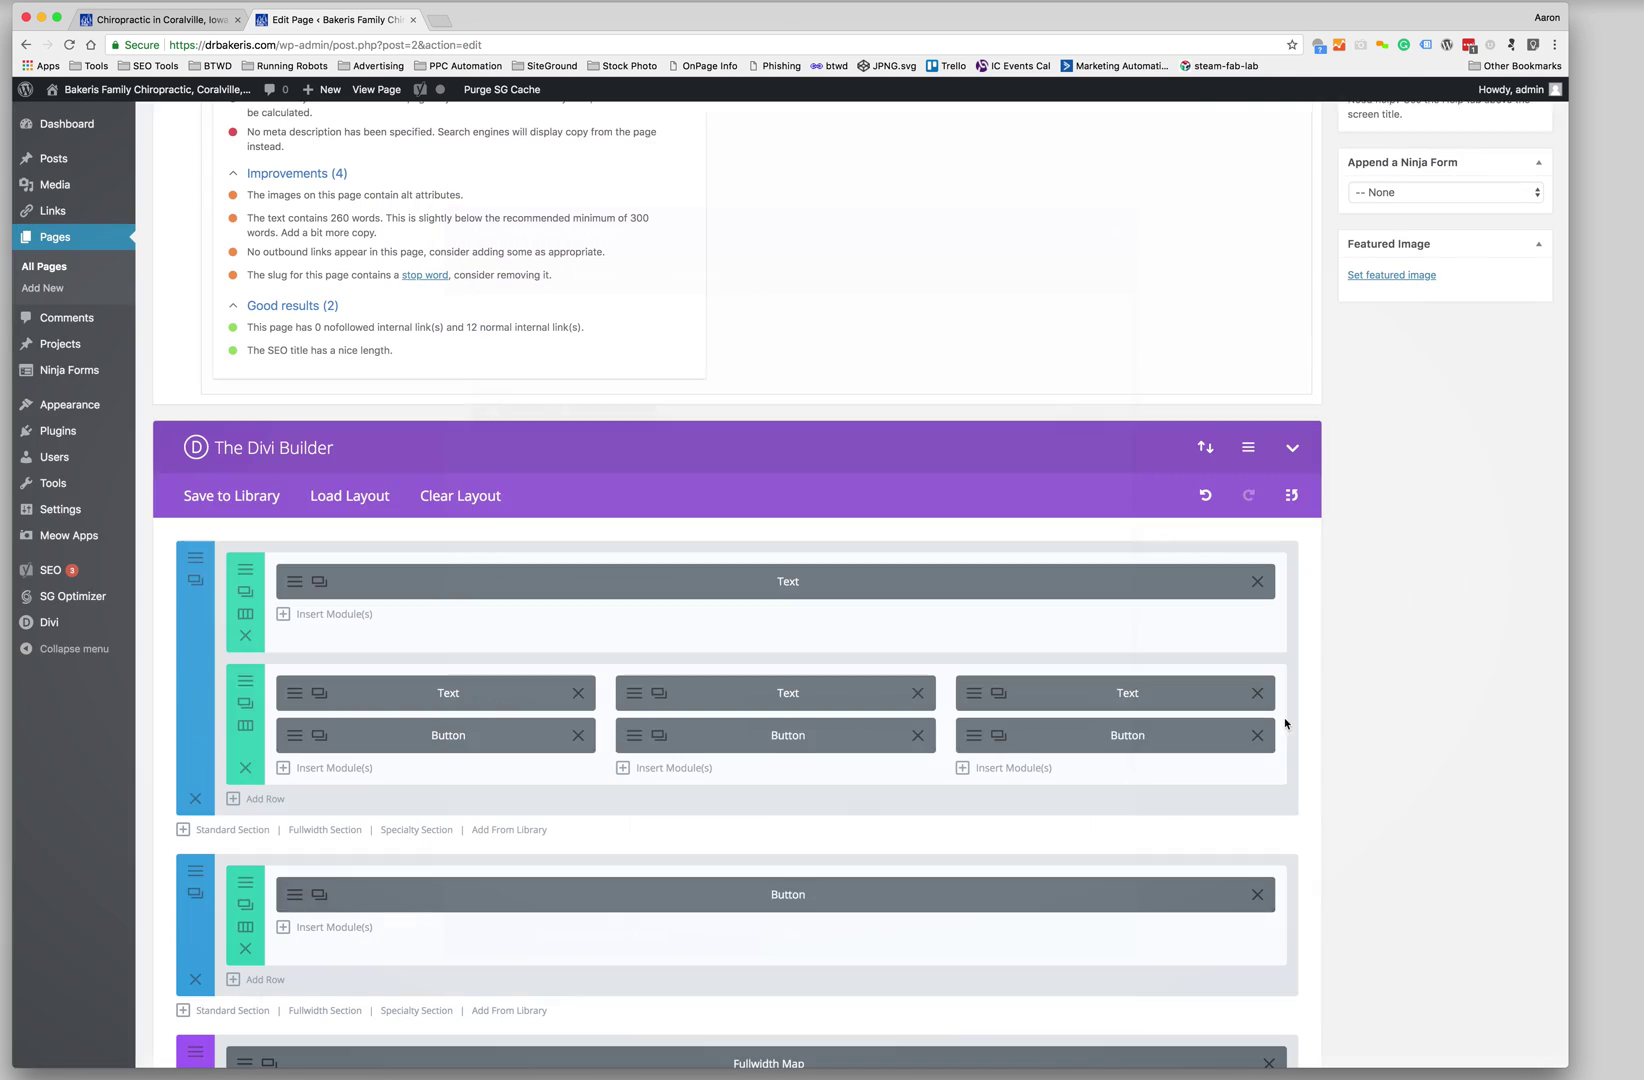
pyautogui.scroll(7, 1360, 656)
pyautogui.click(1506, 520)
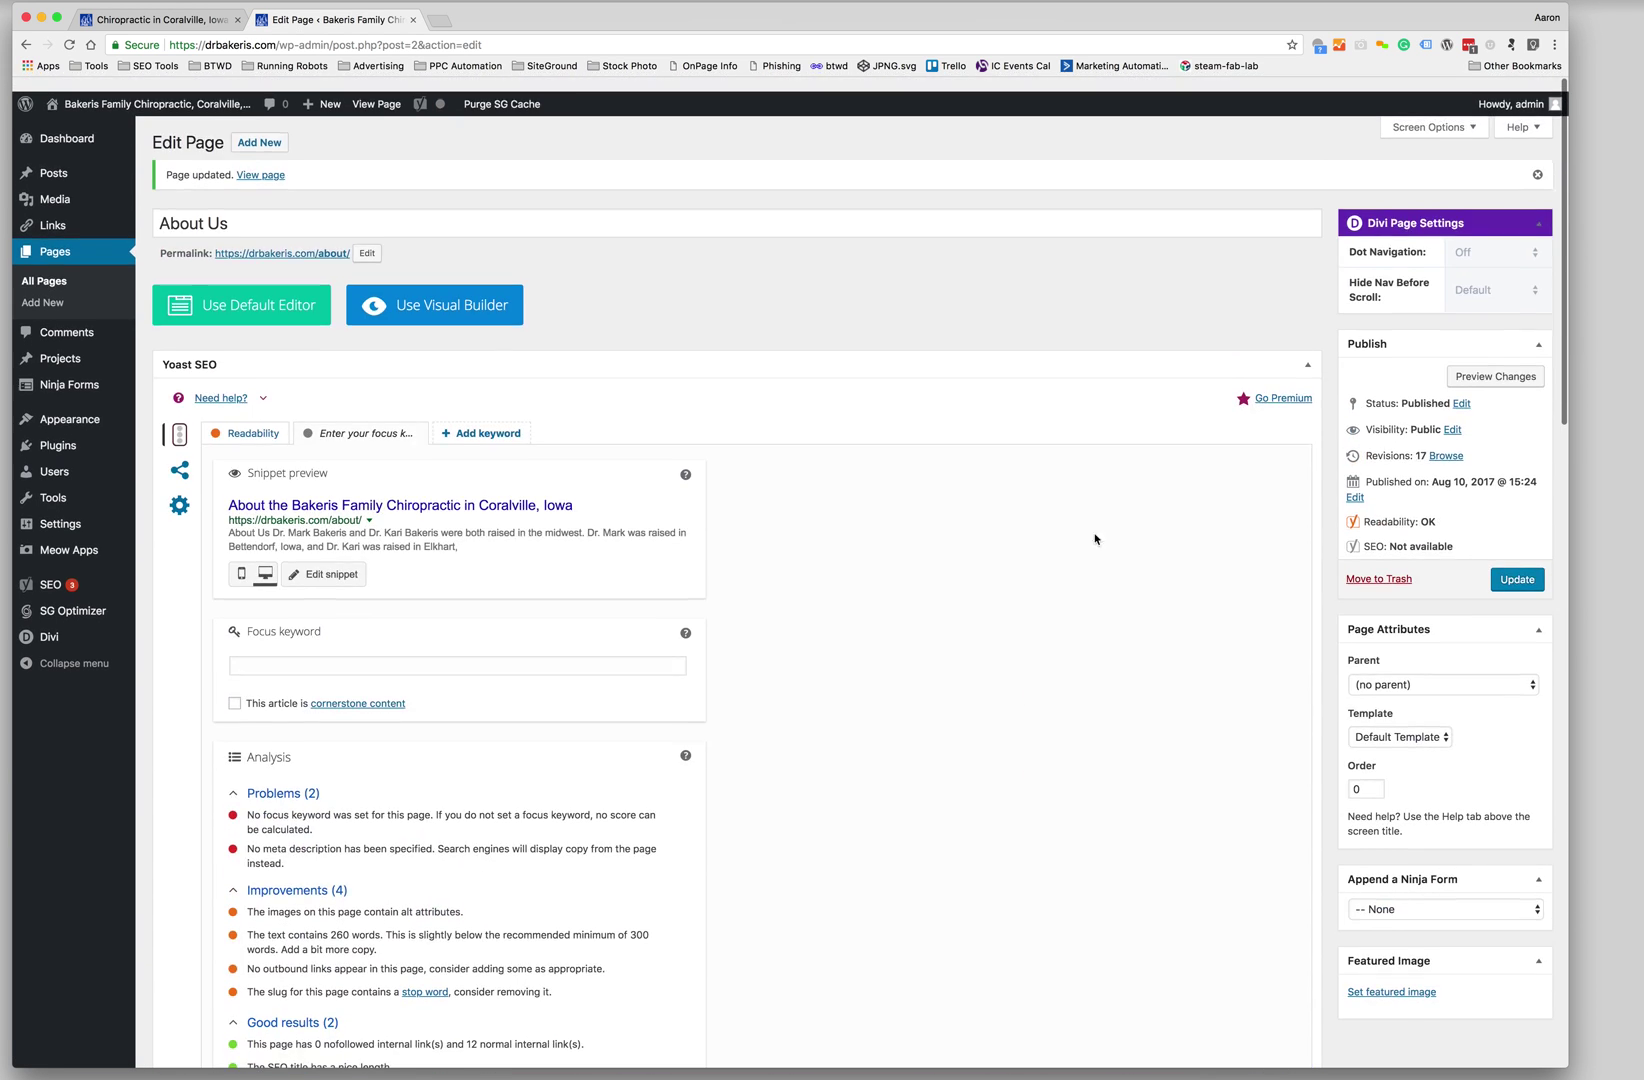
pyautogui.click(1517, 565)
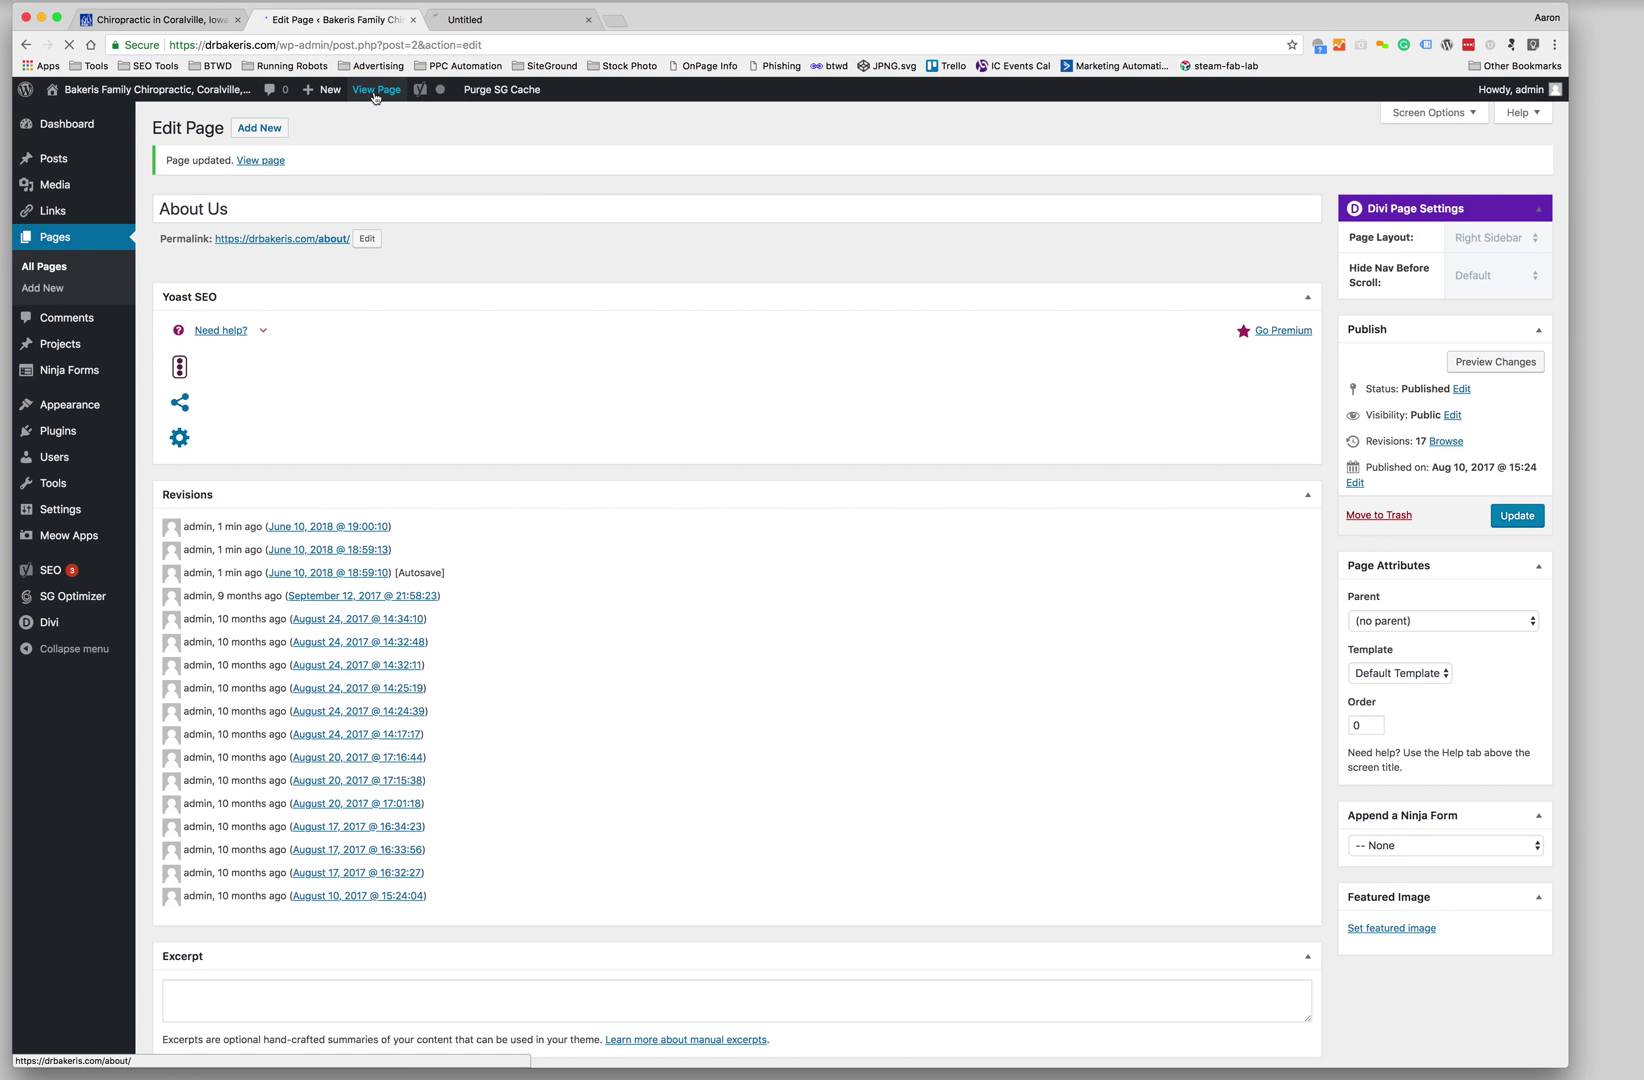
# Check the live About Us page, then open Mark A. Bakeris, DC's bio page in the editor
pyautogui.keyDown('super'); pyautogui.click(370, 92); pyautogui.keyUp('super')
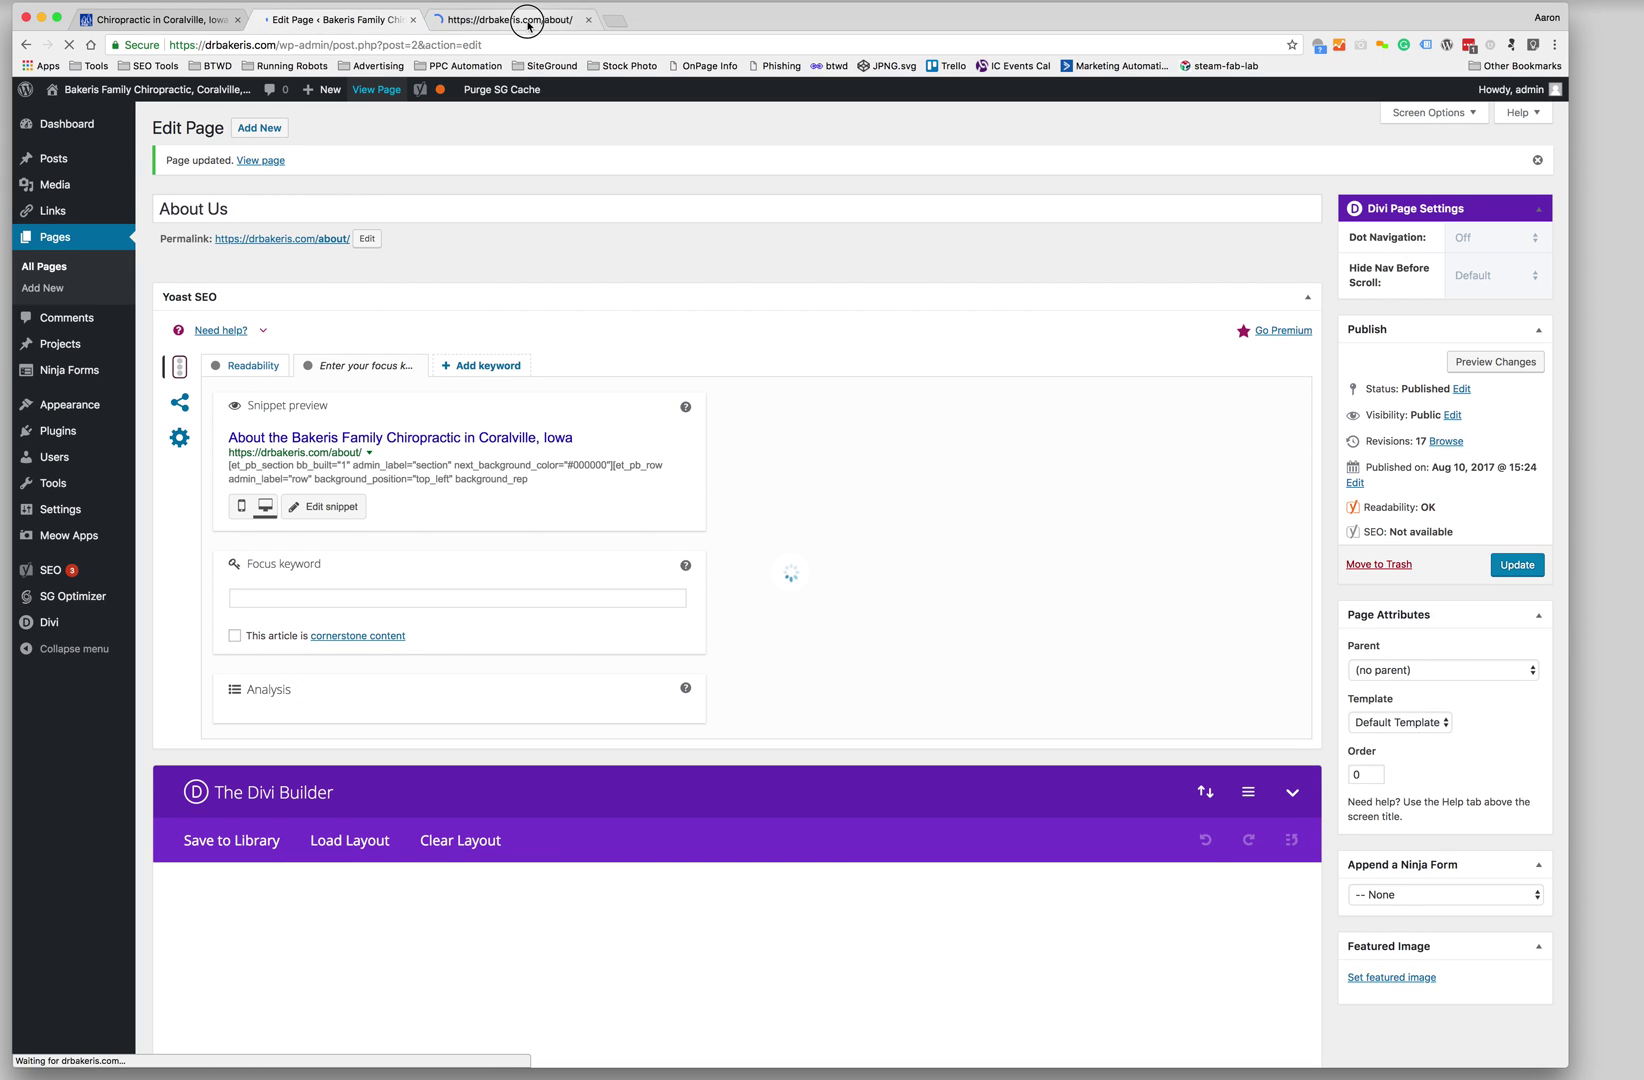
pyautogui.click(530, 19)
pyautogui.scroll(-5, 950, 838)
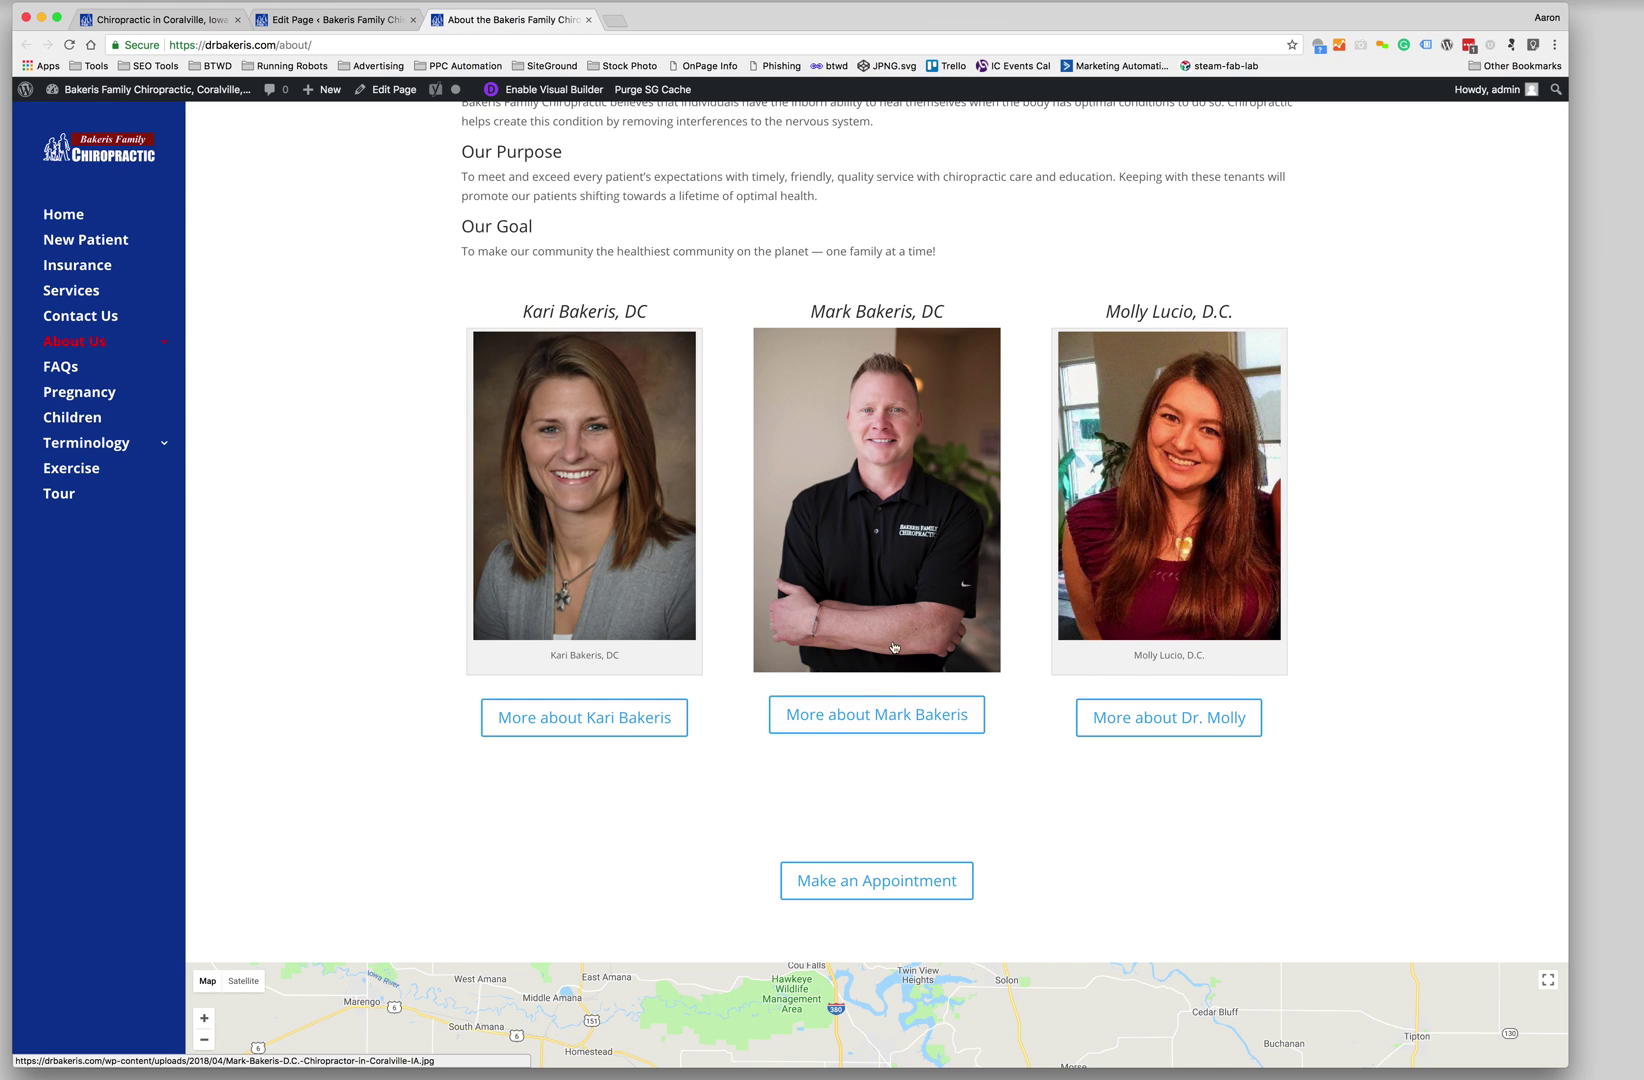
pyautogui.click(877, 714)
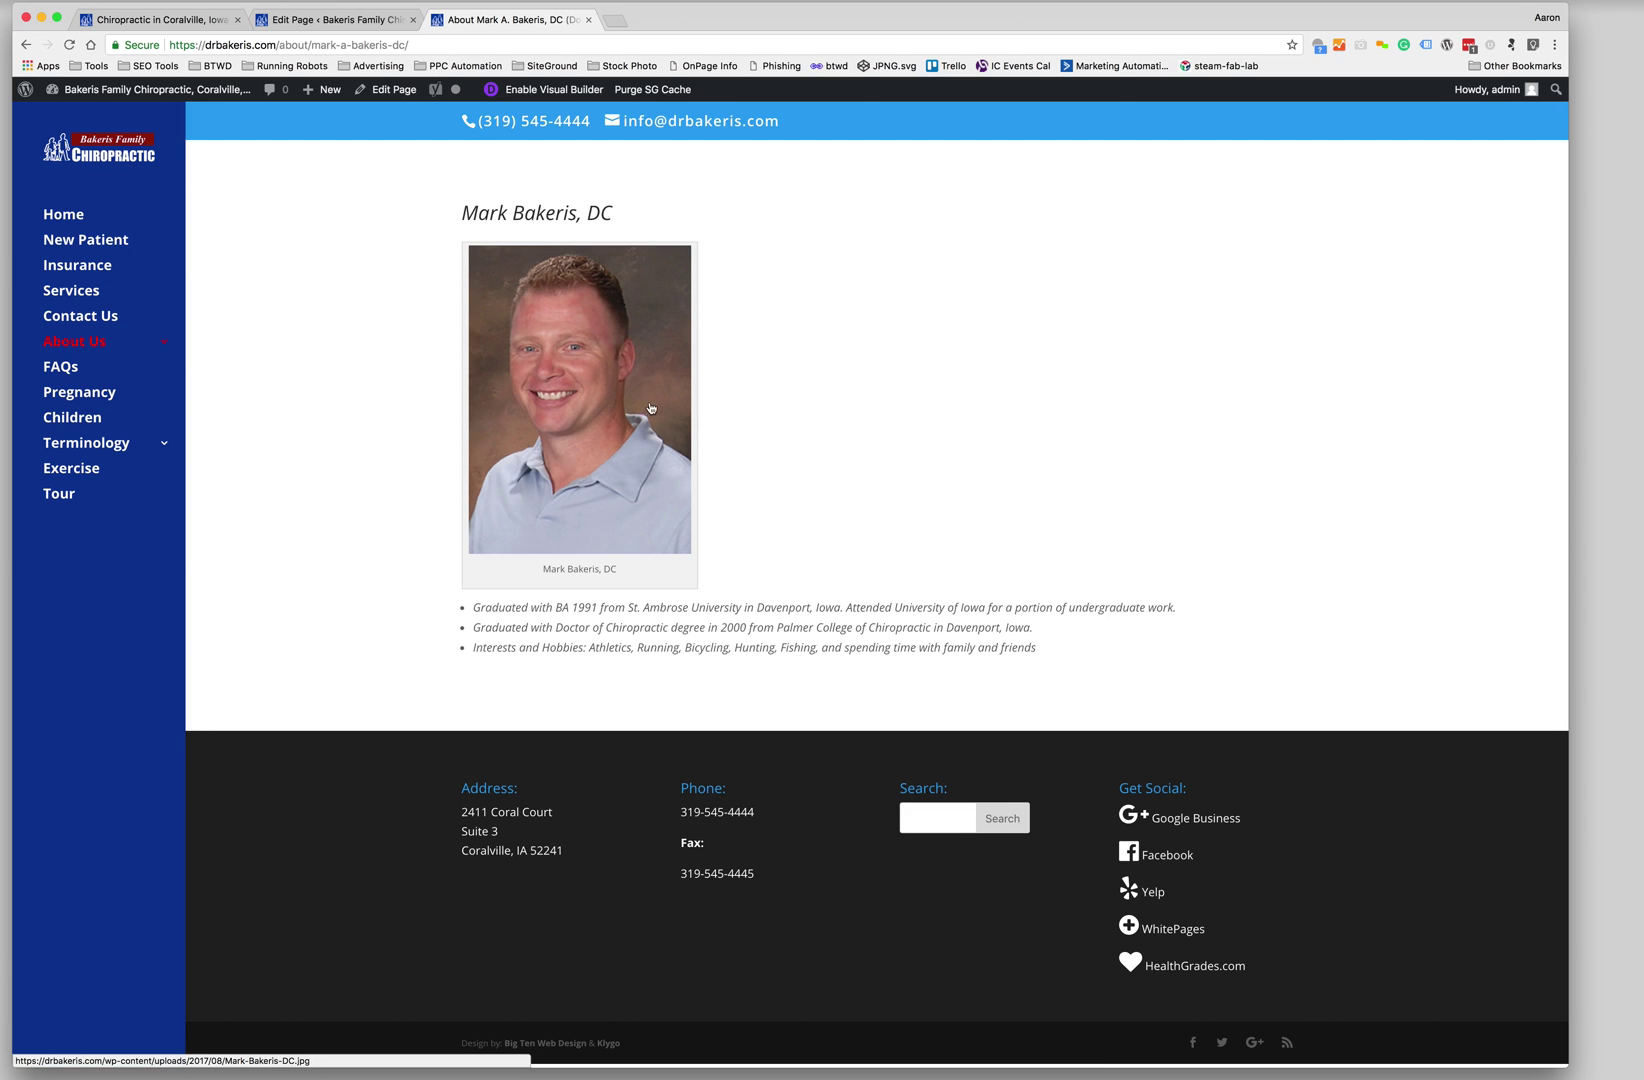
pyautogui.click(390, 89)
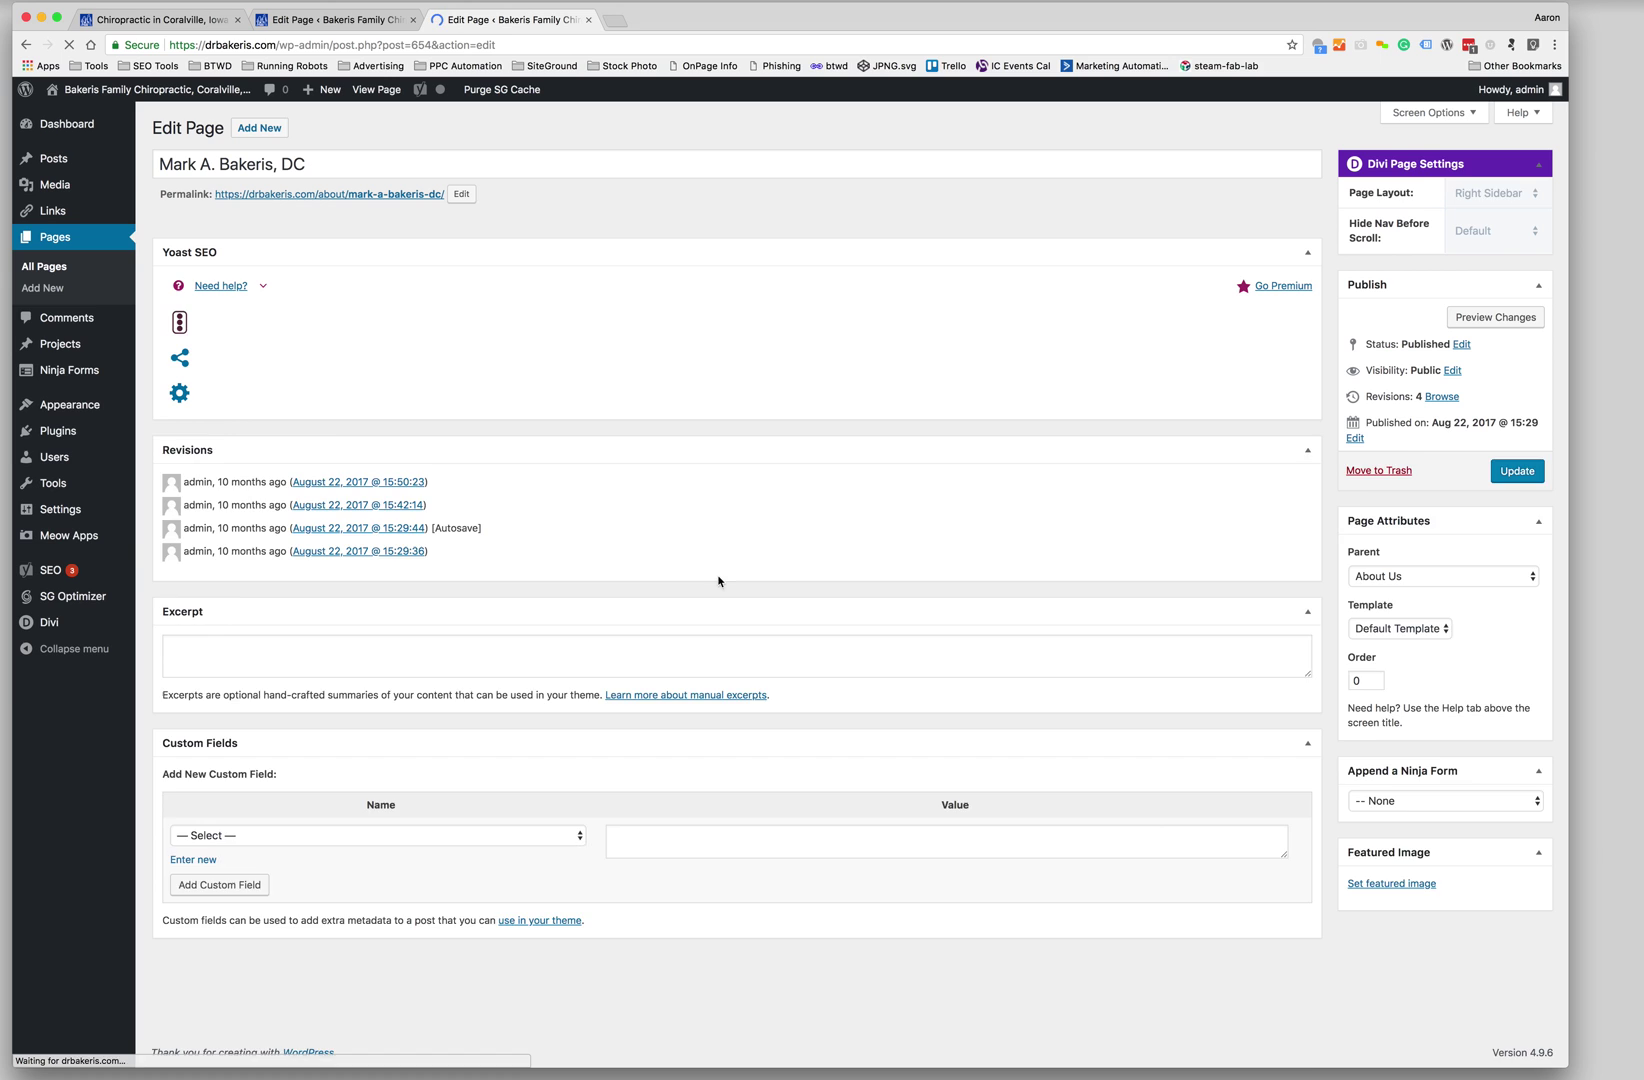
# Check the live About Us page and its full-size headshot, then reopen the doctor's bio page
pyautogui.scroll(-5, 840, 684)
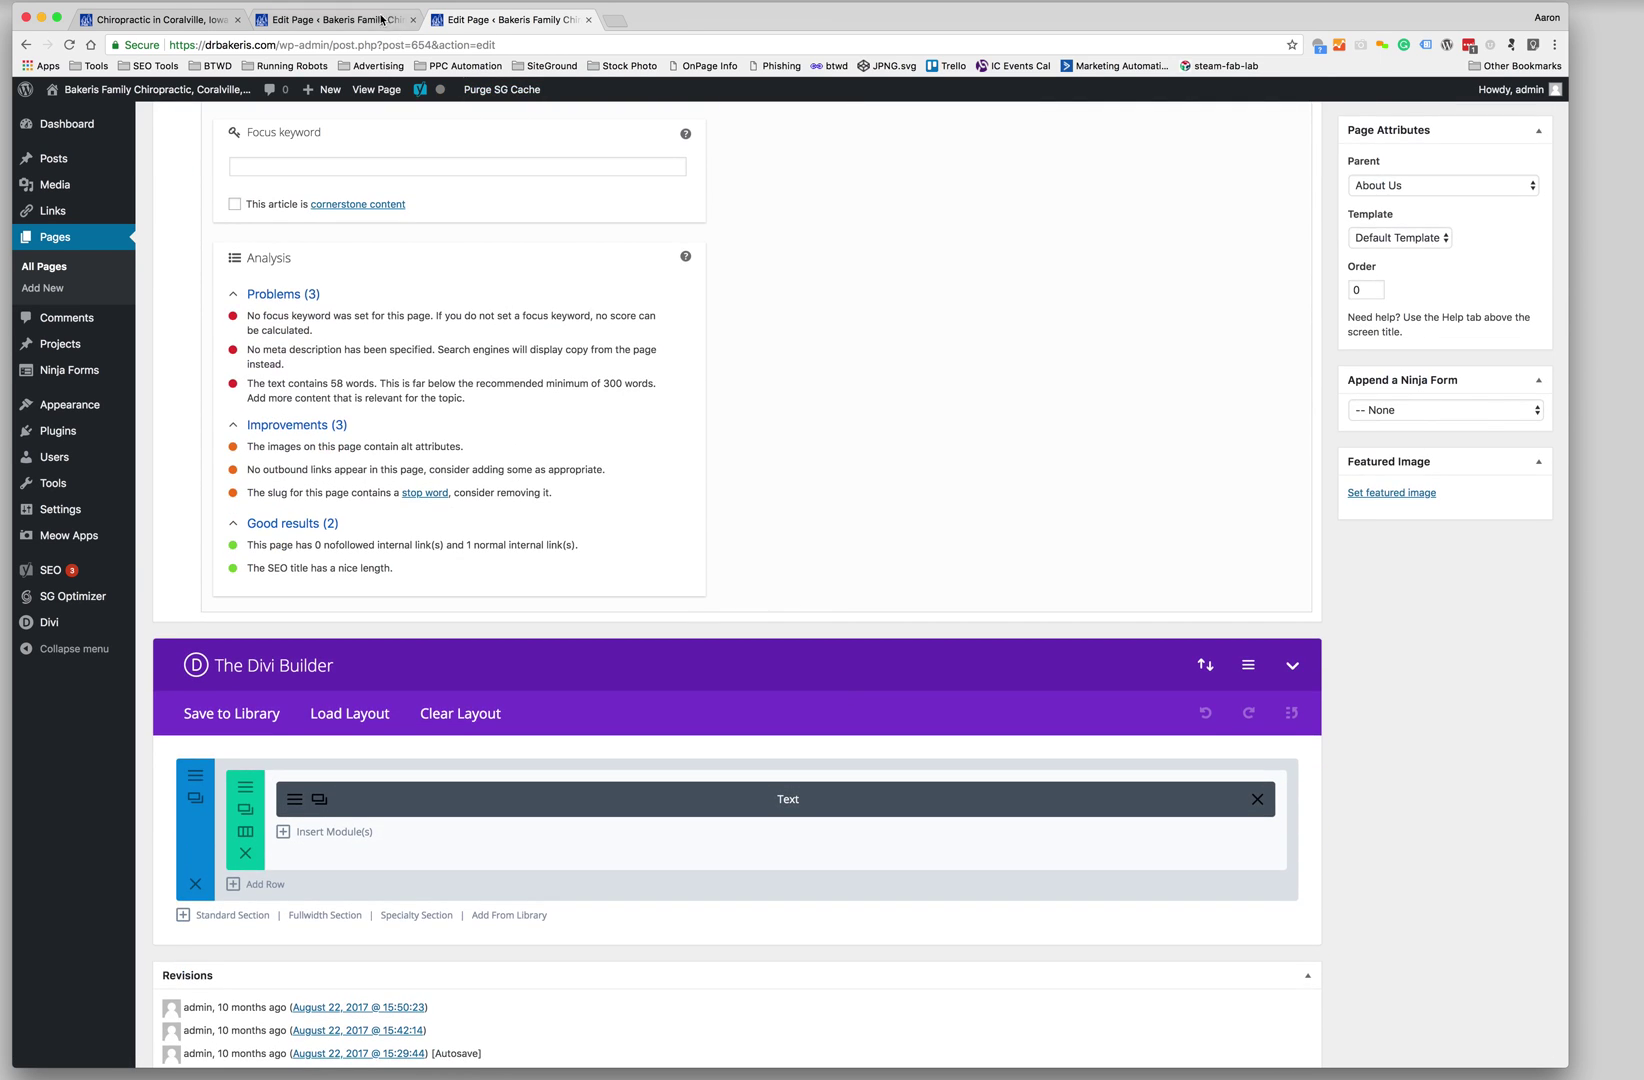
pyautogui.hotkey('ctrl', 'shift', 'Tab')
pyautogui.click(395, 96)
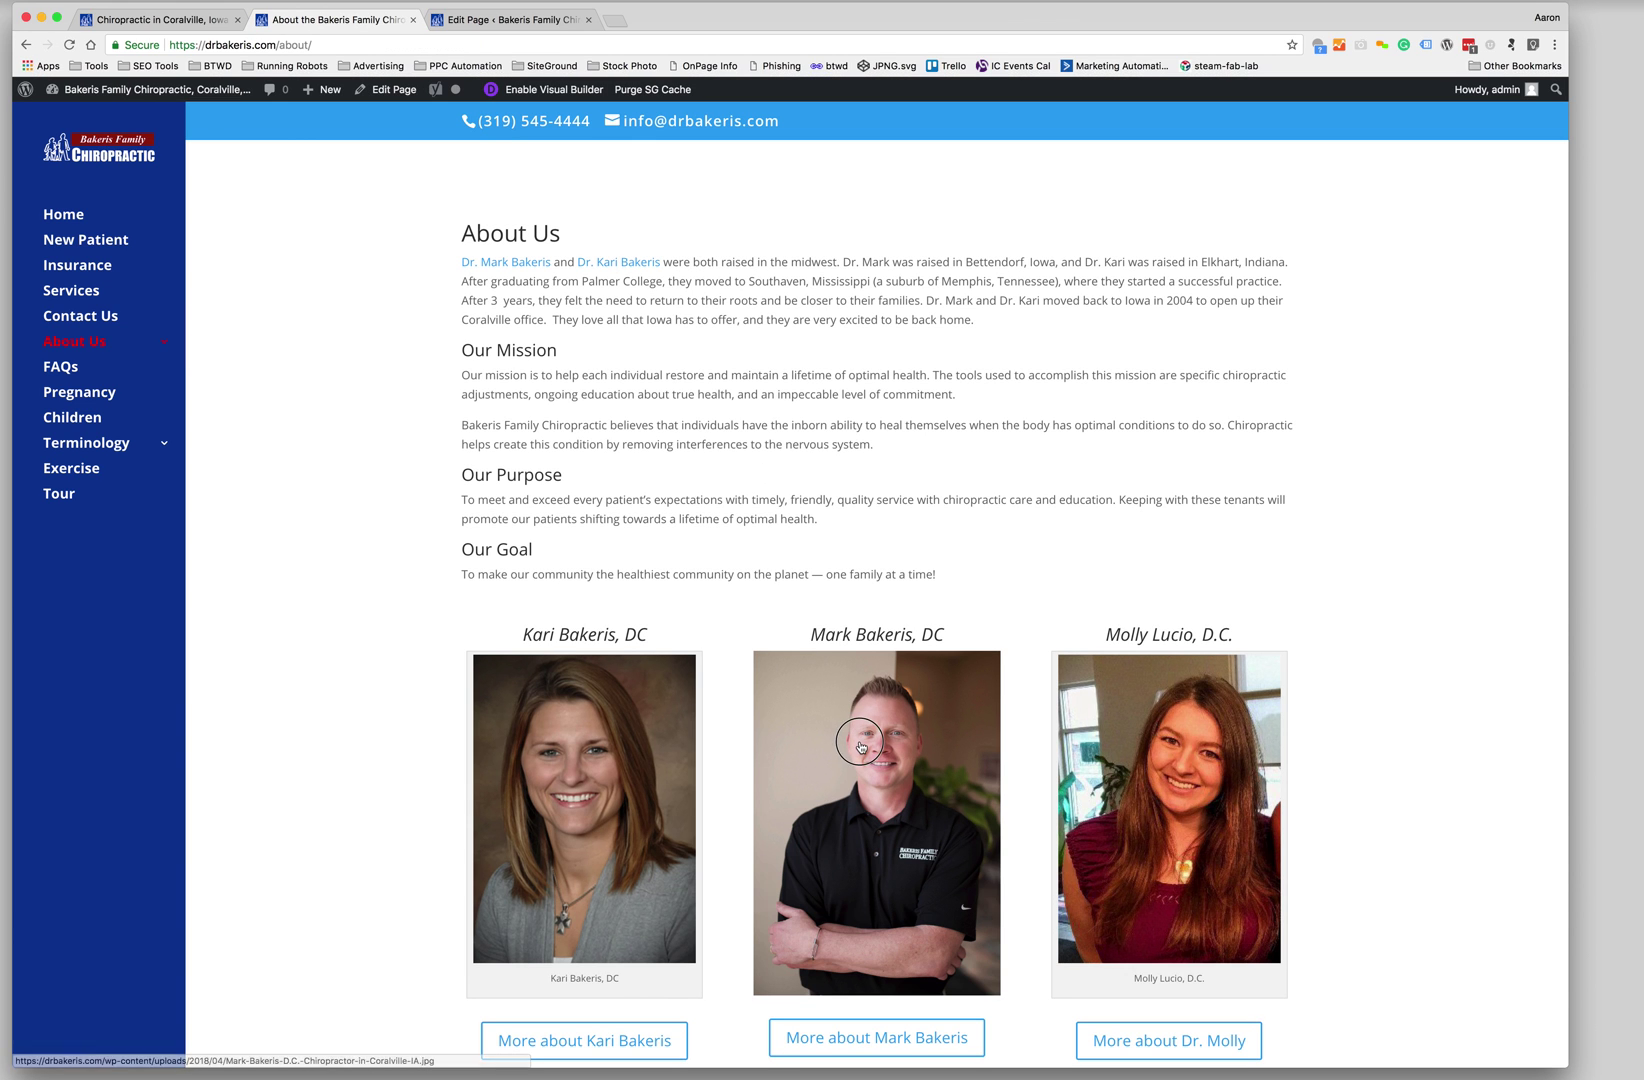
pyautogui.click(860, 745)
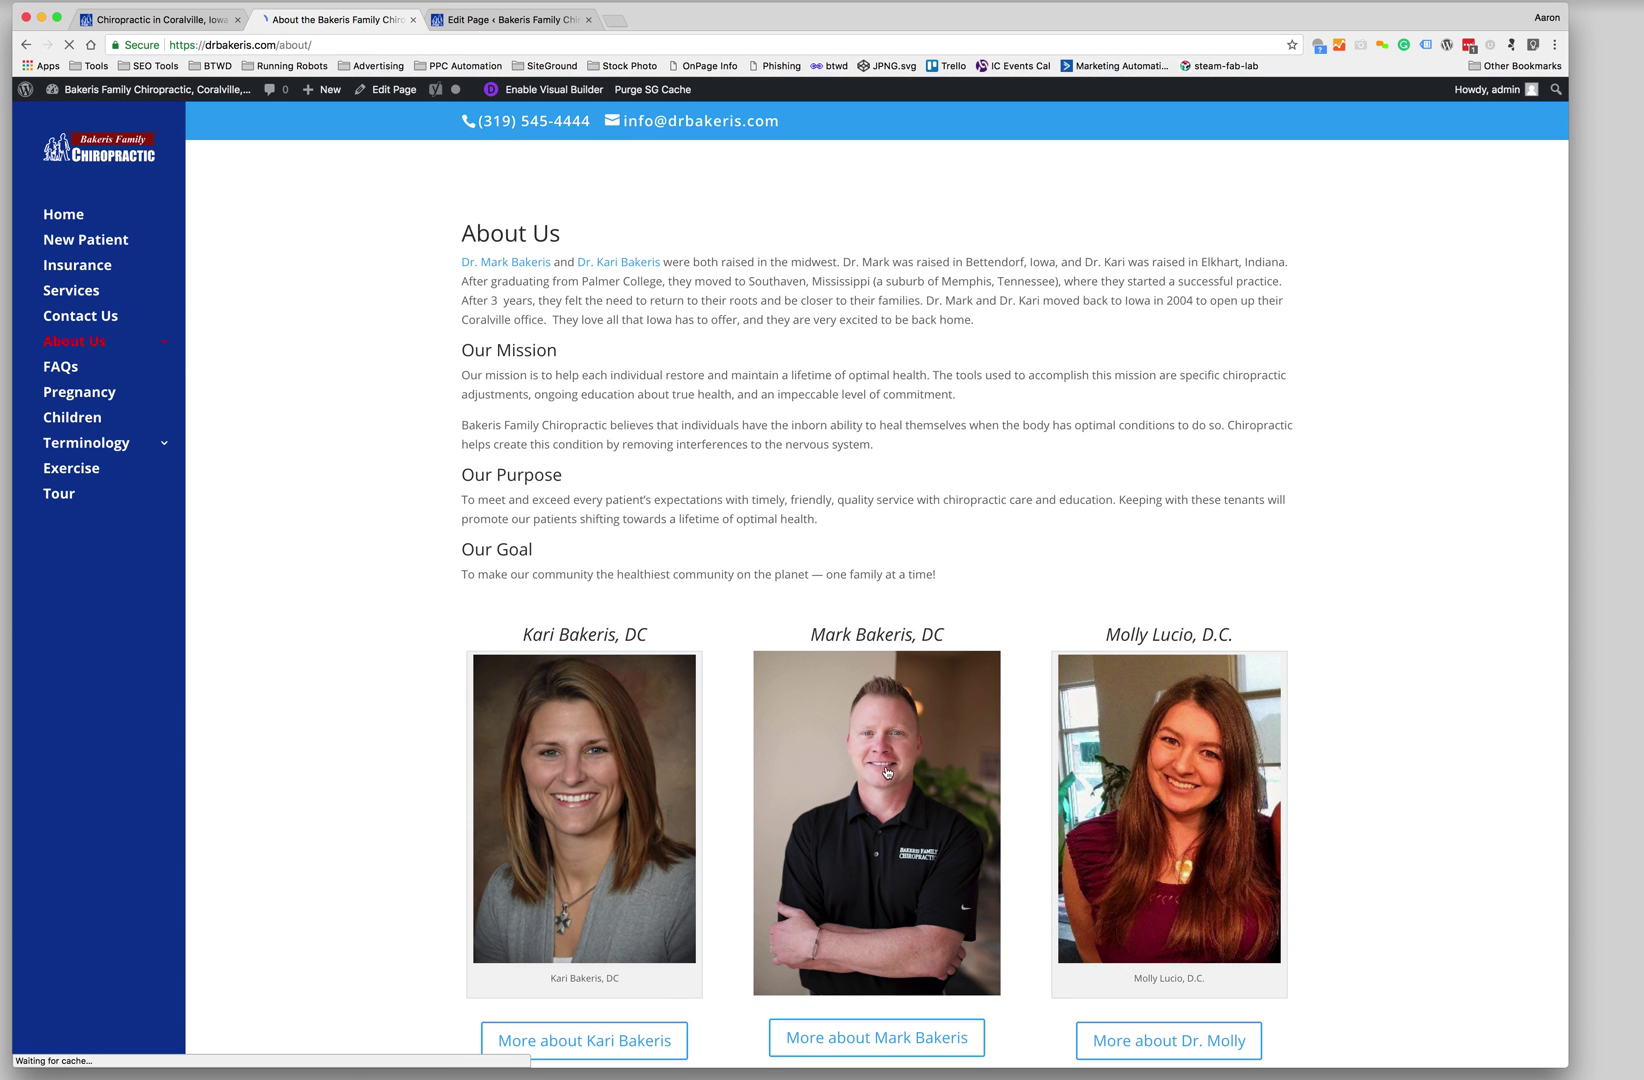
pyautogui.click(26, 44)
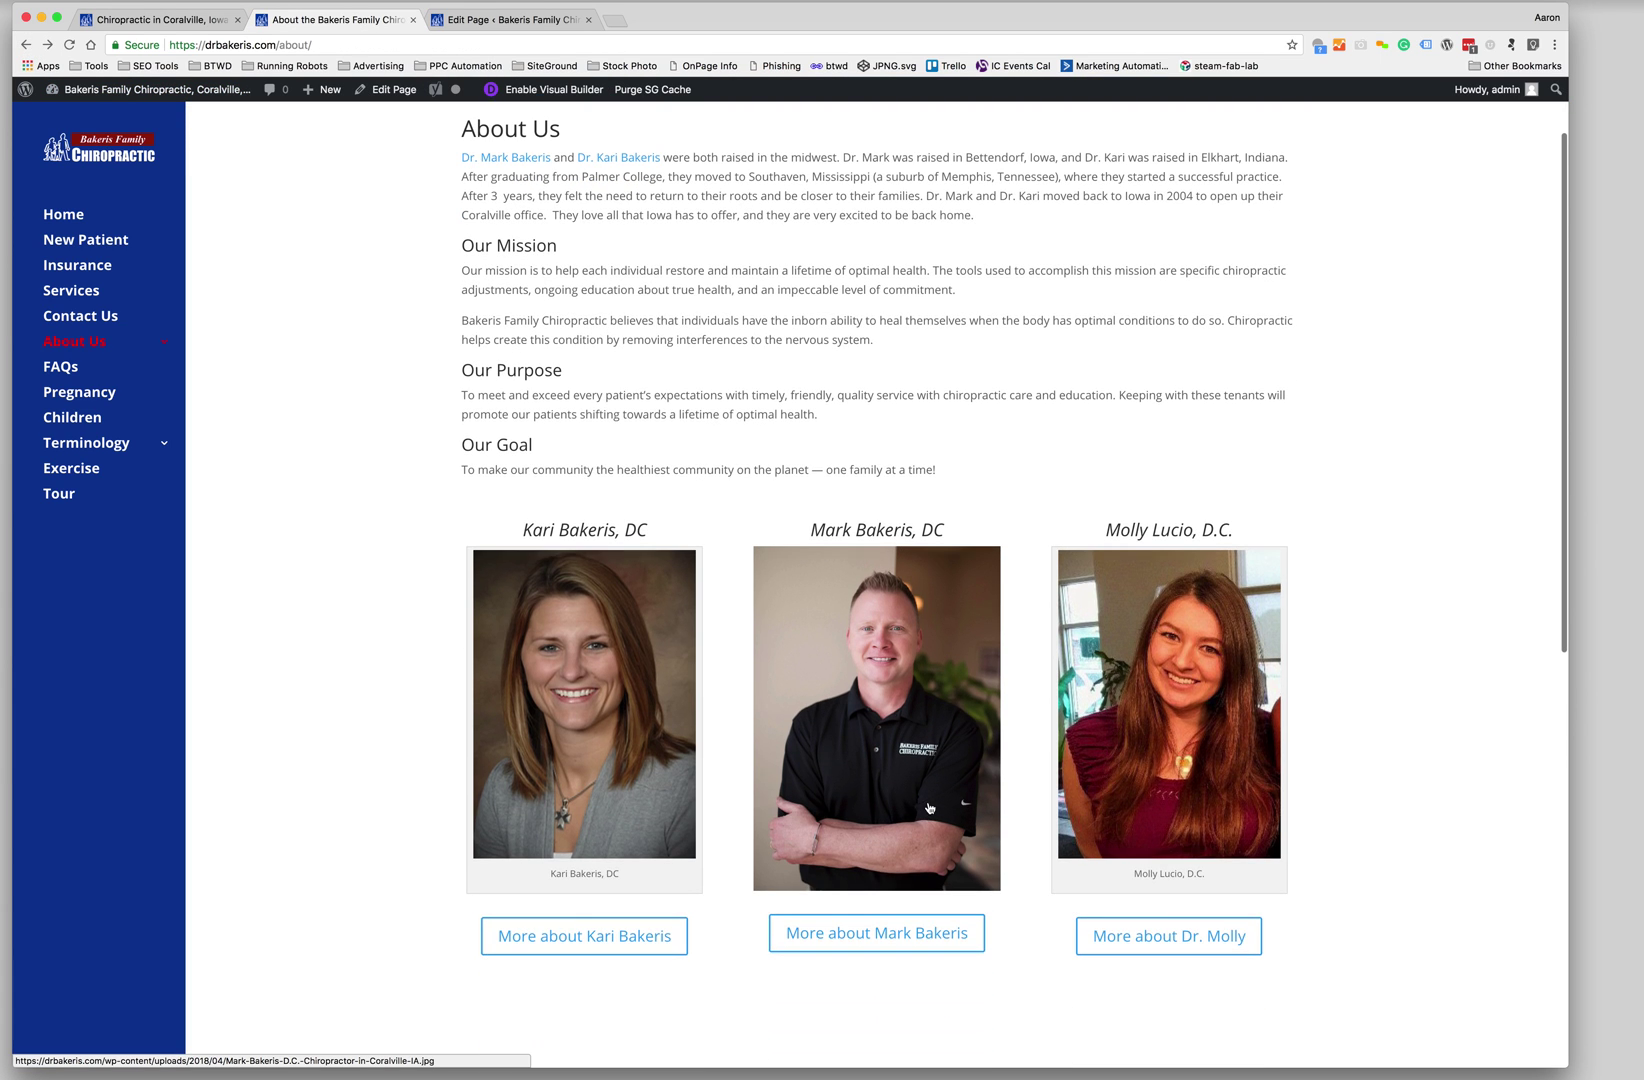
pyautogui.click(862, 922)
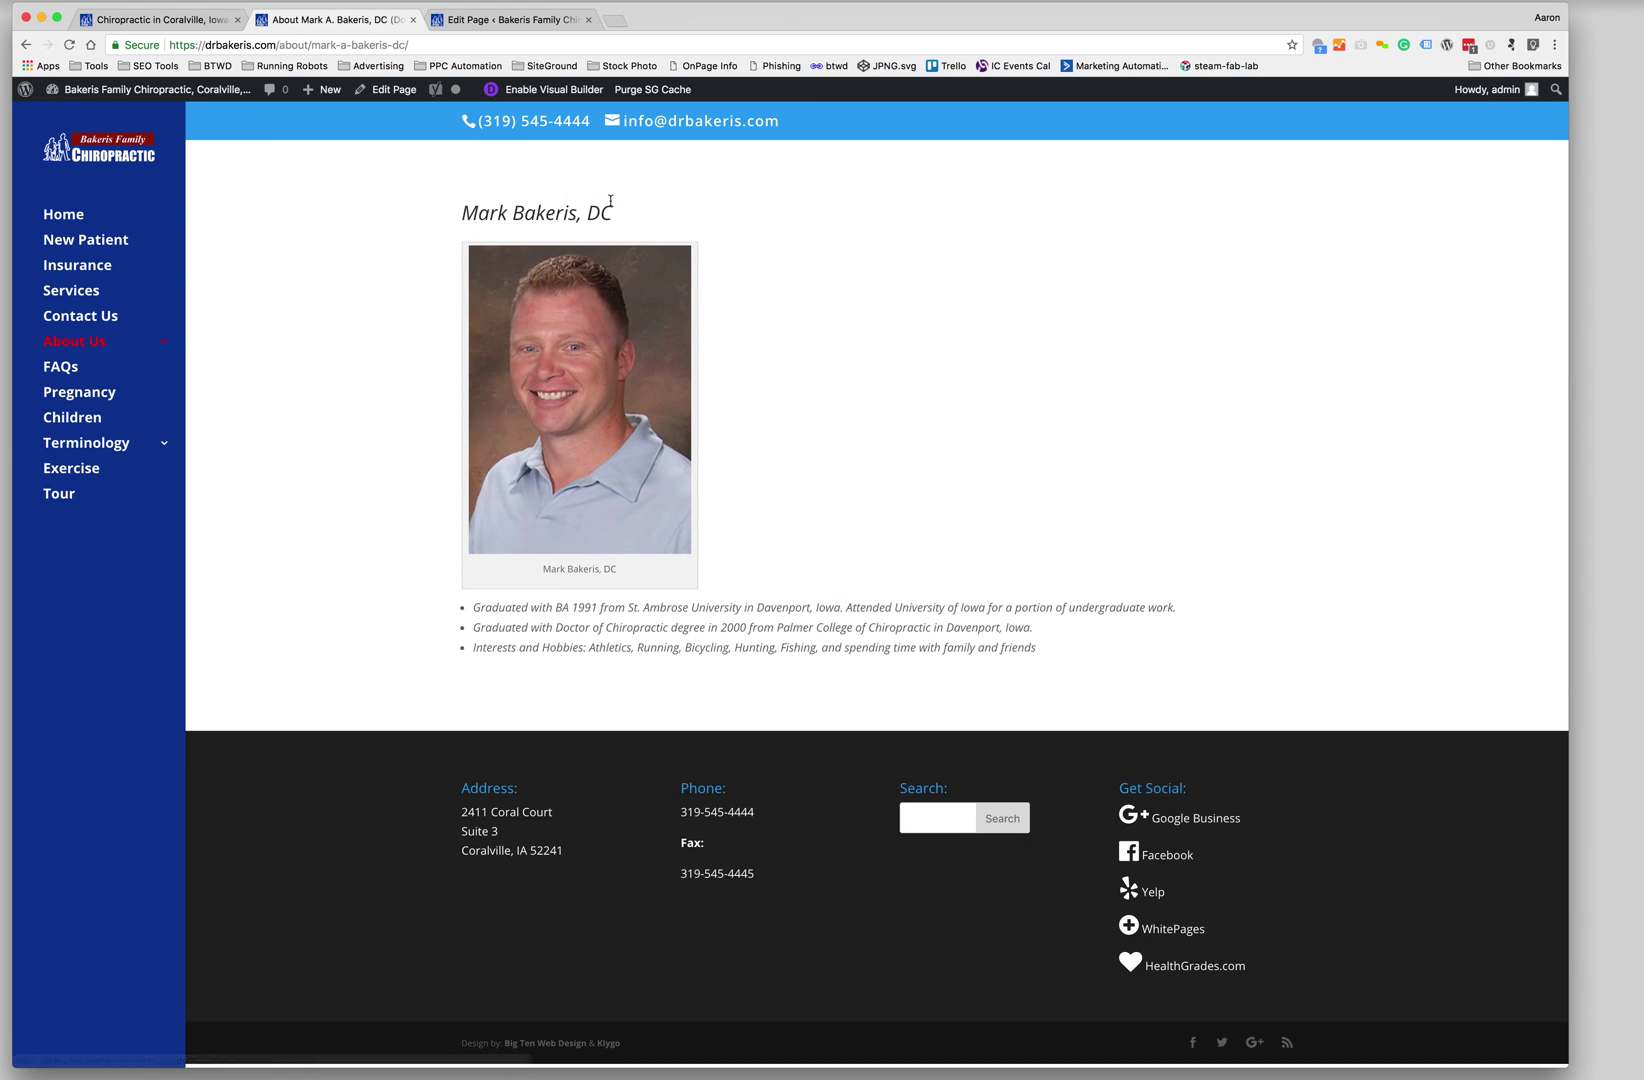
# Copy the bio page's name heading and go to the bio page's editor
pyautogui.moveTo(631, 213); pyautogui.dragTo(455, 205)
pyautogui.press('super+c')
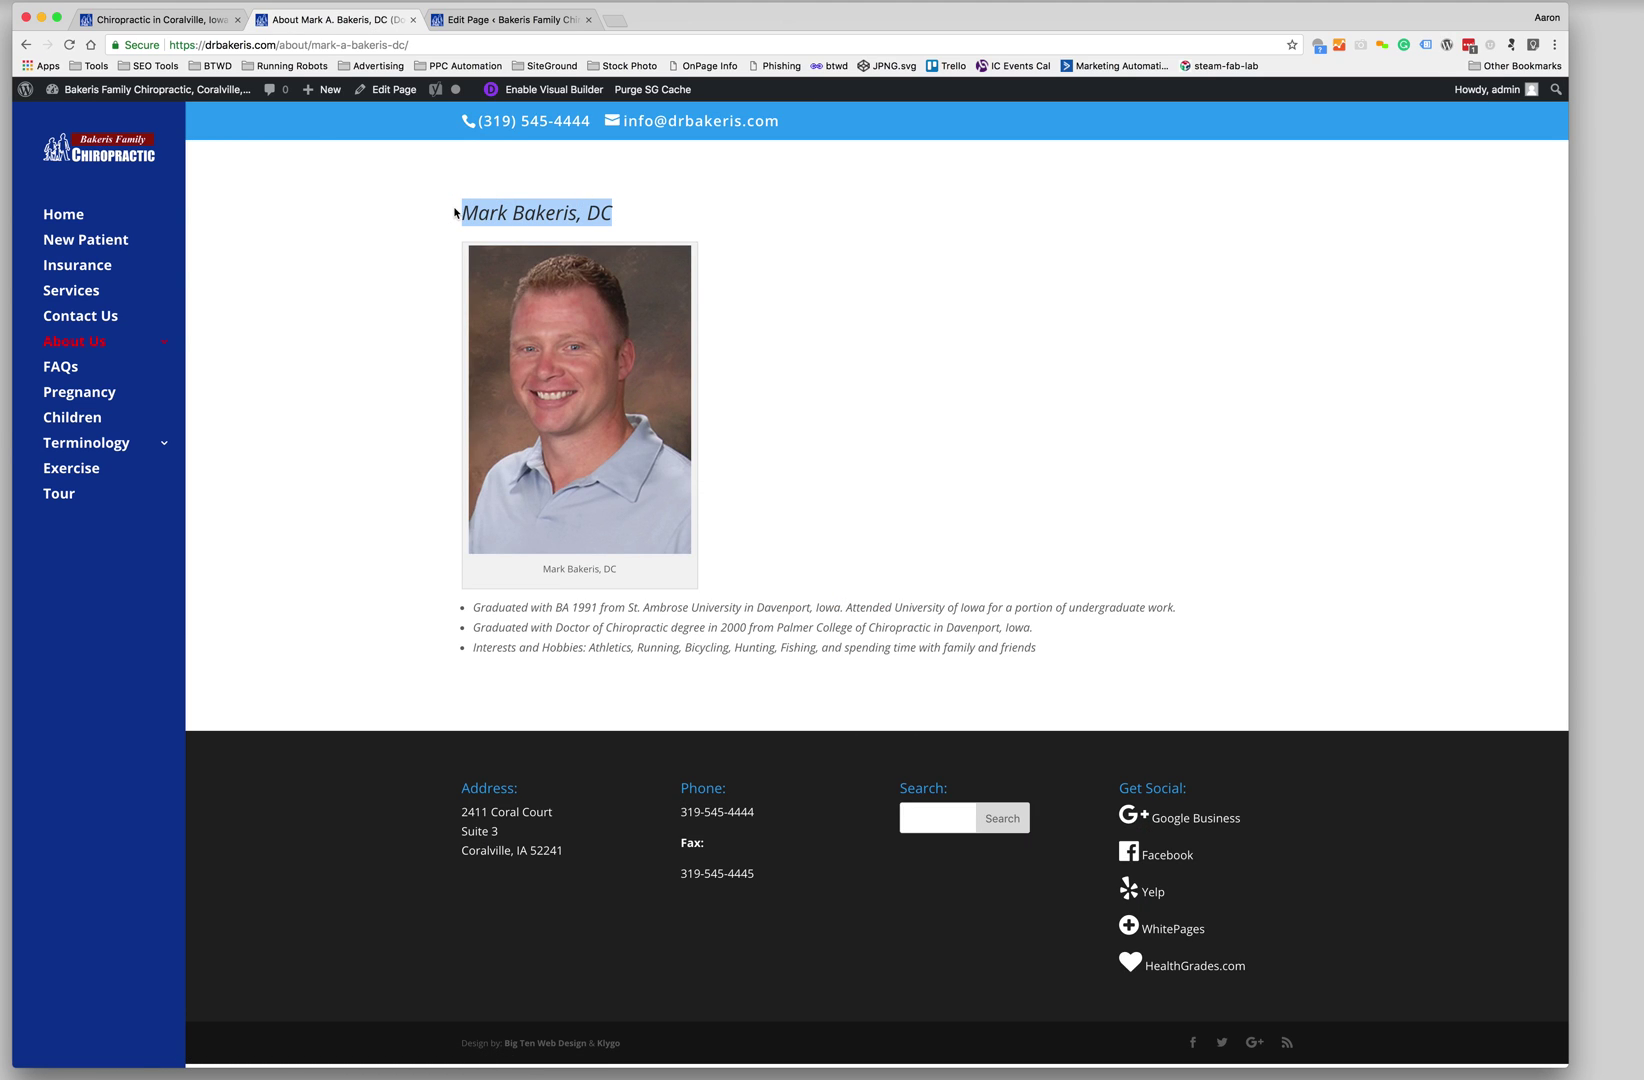
pyautogui.click(551, 15)
pyautogui.scroll(-3, 642, 736)
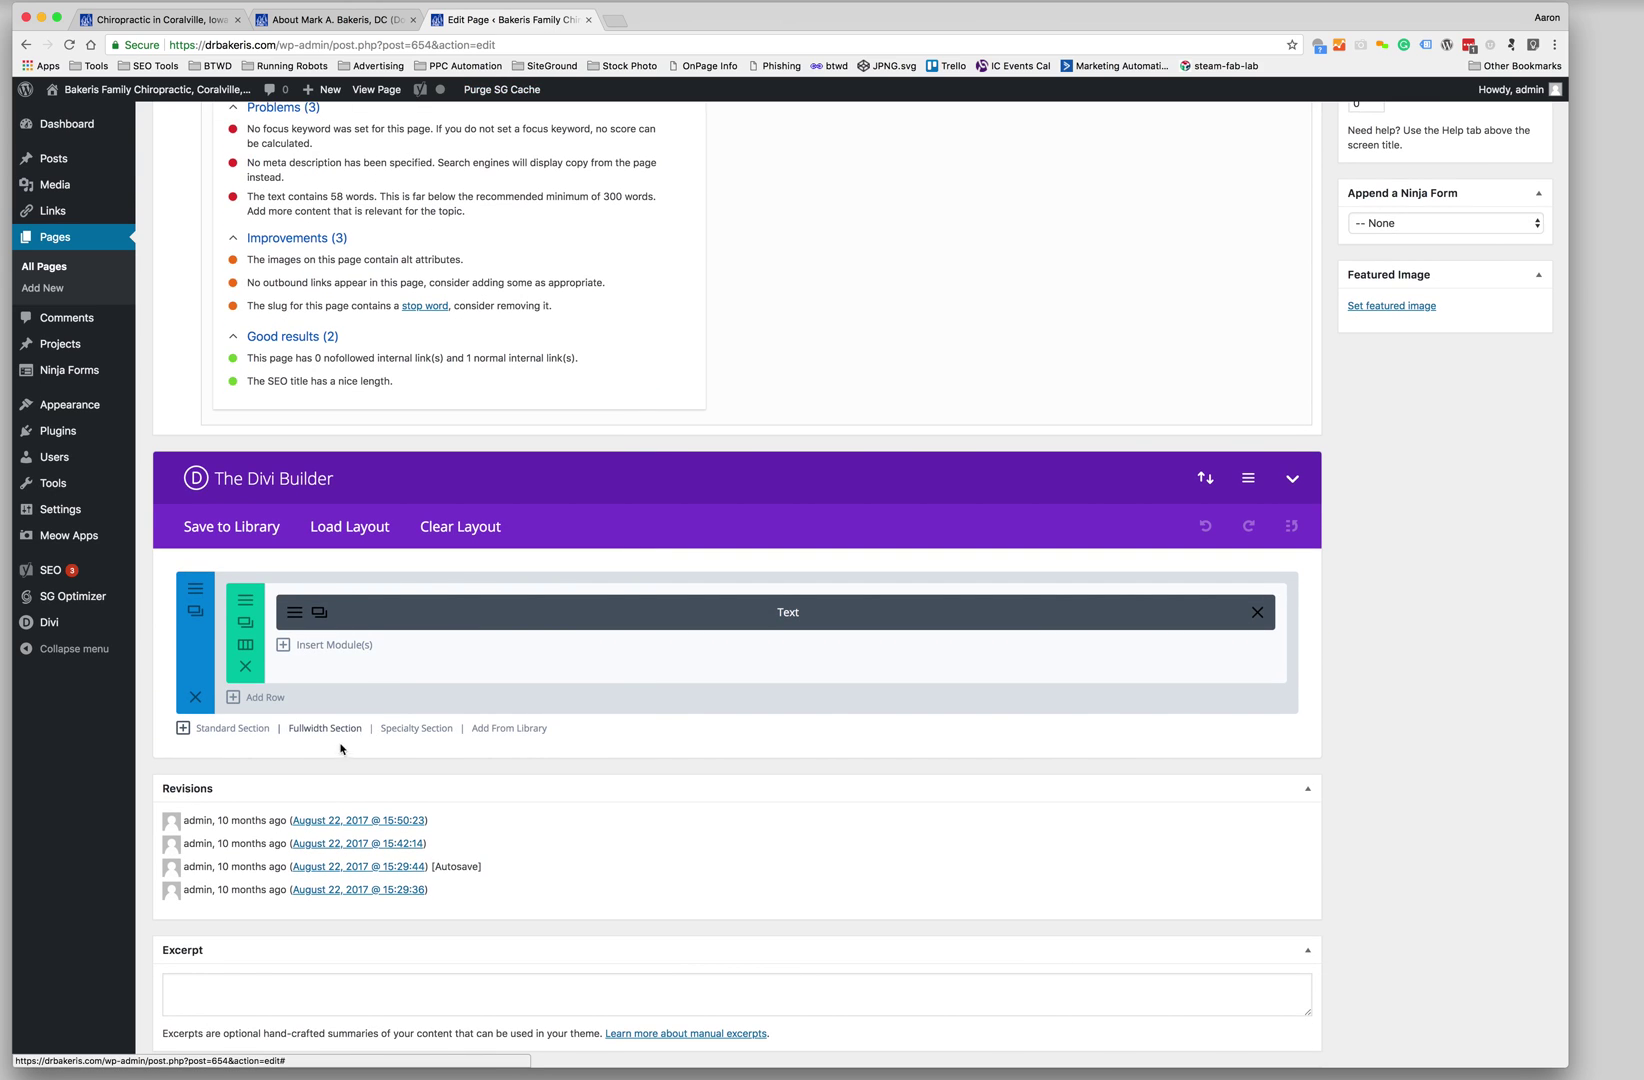
# Add a new single full-width column row with a module to the bio page section
pyautogui.click(238, 697)
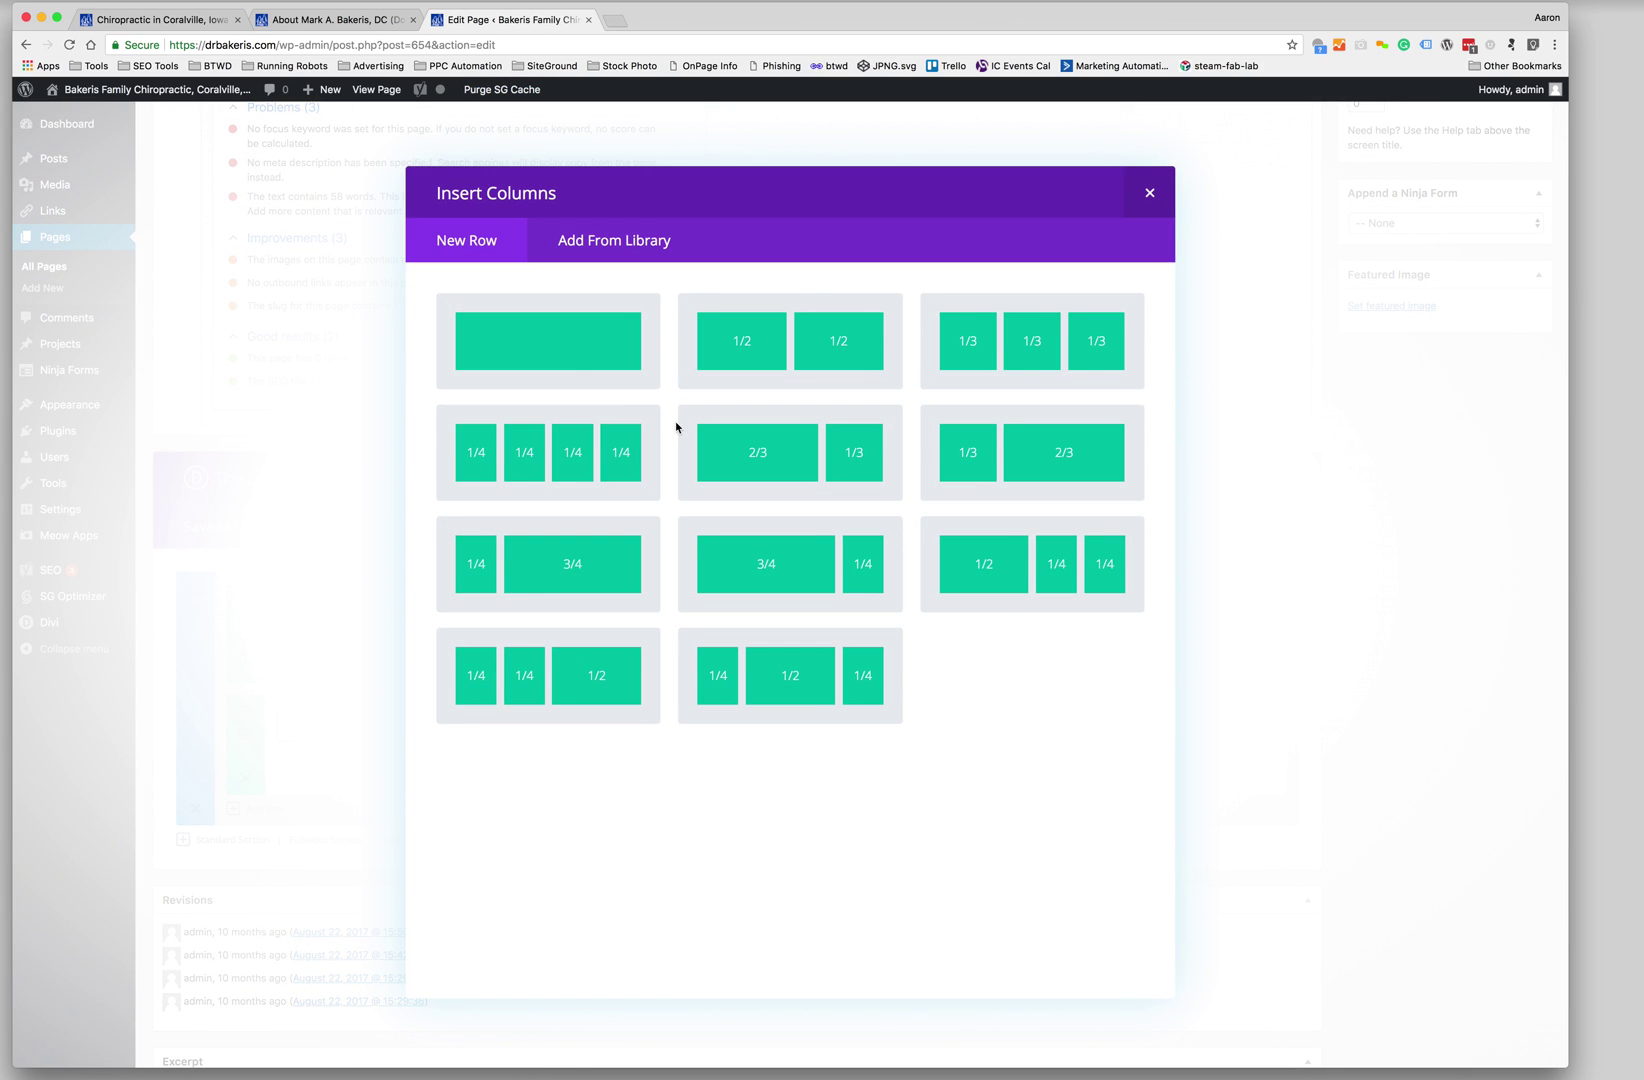
pyautogui.click(556, 357)
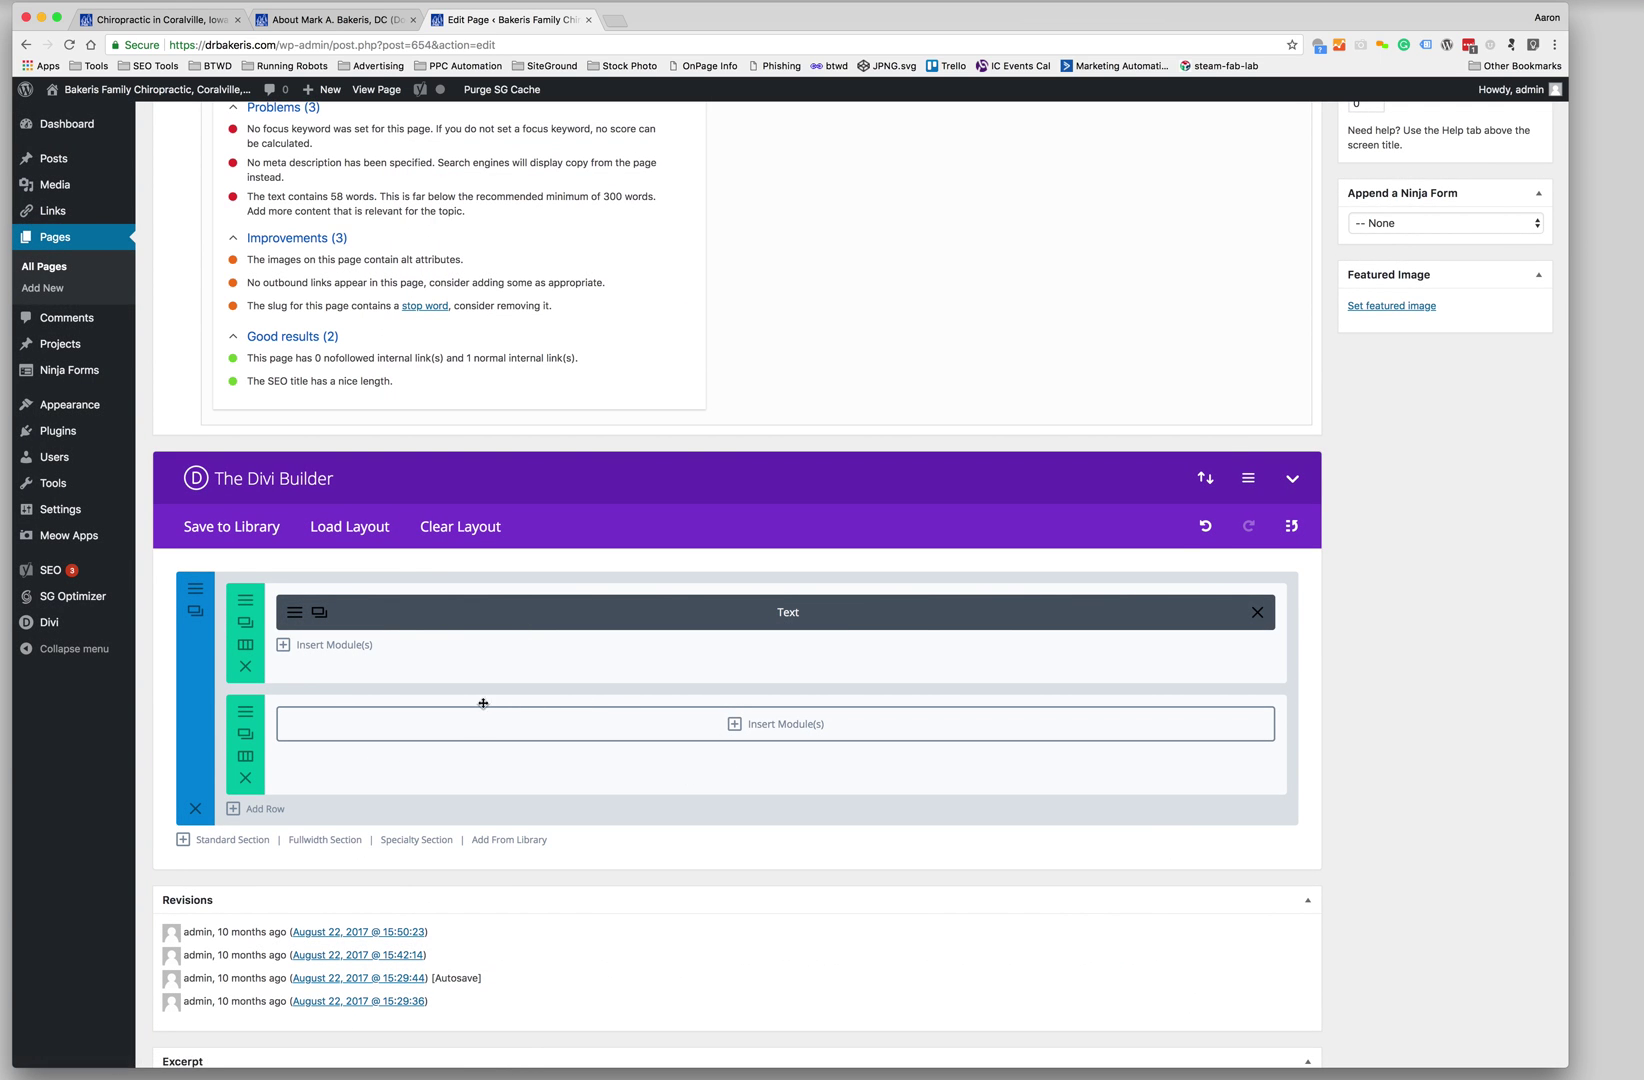
pyautogui.click(763, 724)
pyautogui.scroll(-2, 807, 789)
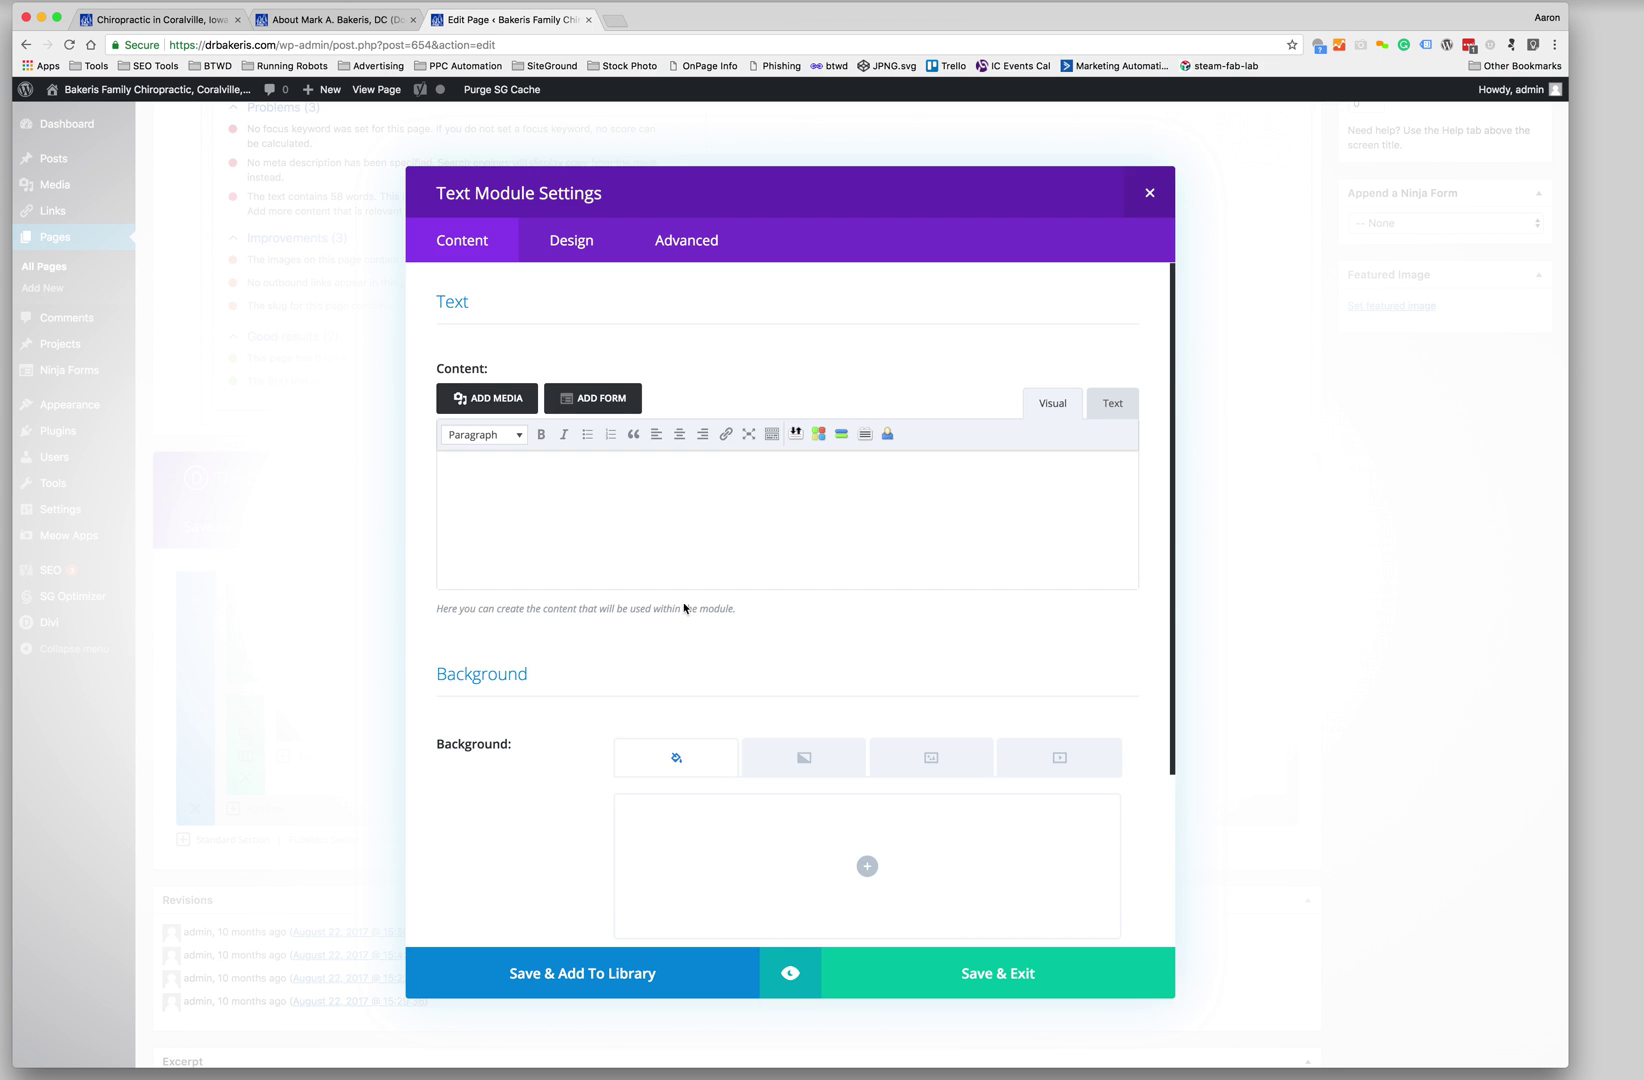
# Paste 'Mark Bakeris, DC' as a centred Heading 1, save it, and move its row above the first
pyautogui.press('super+v')
pyautogui.tripleClick(728, 488)
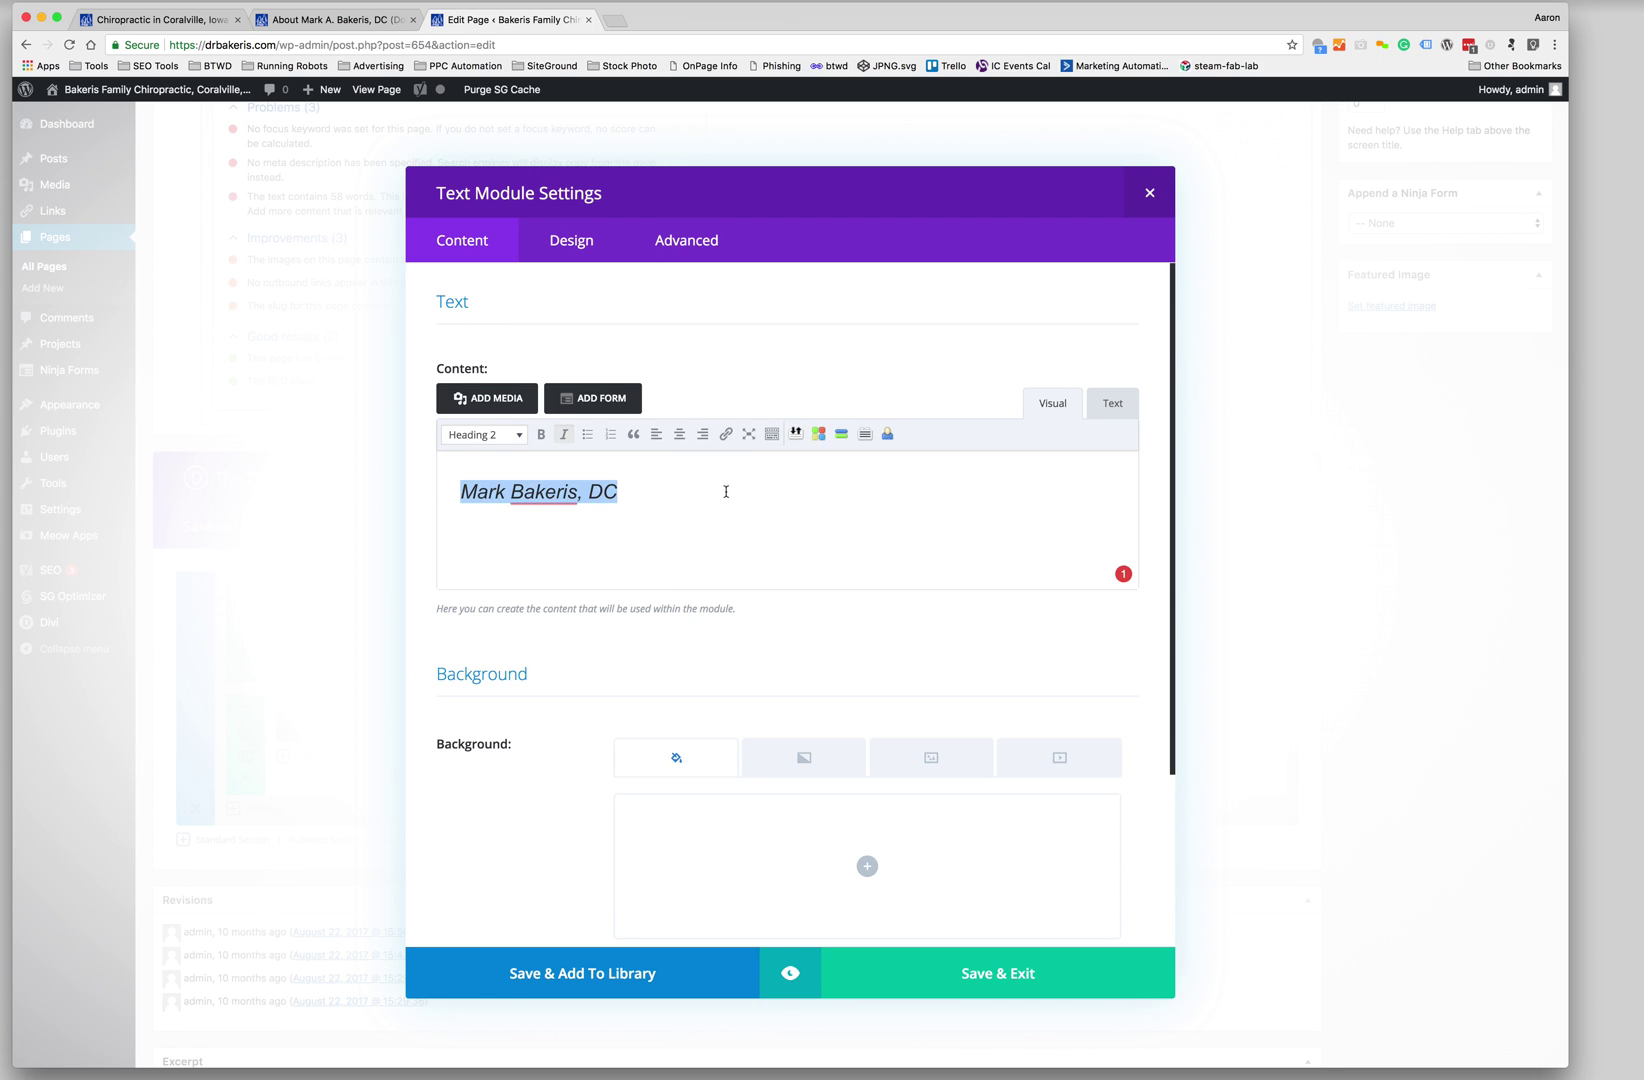
pyautogui.click(679, 434)
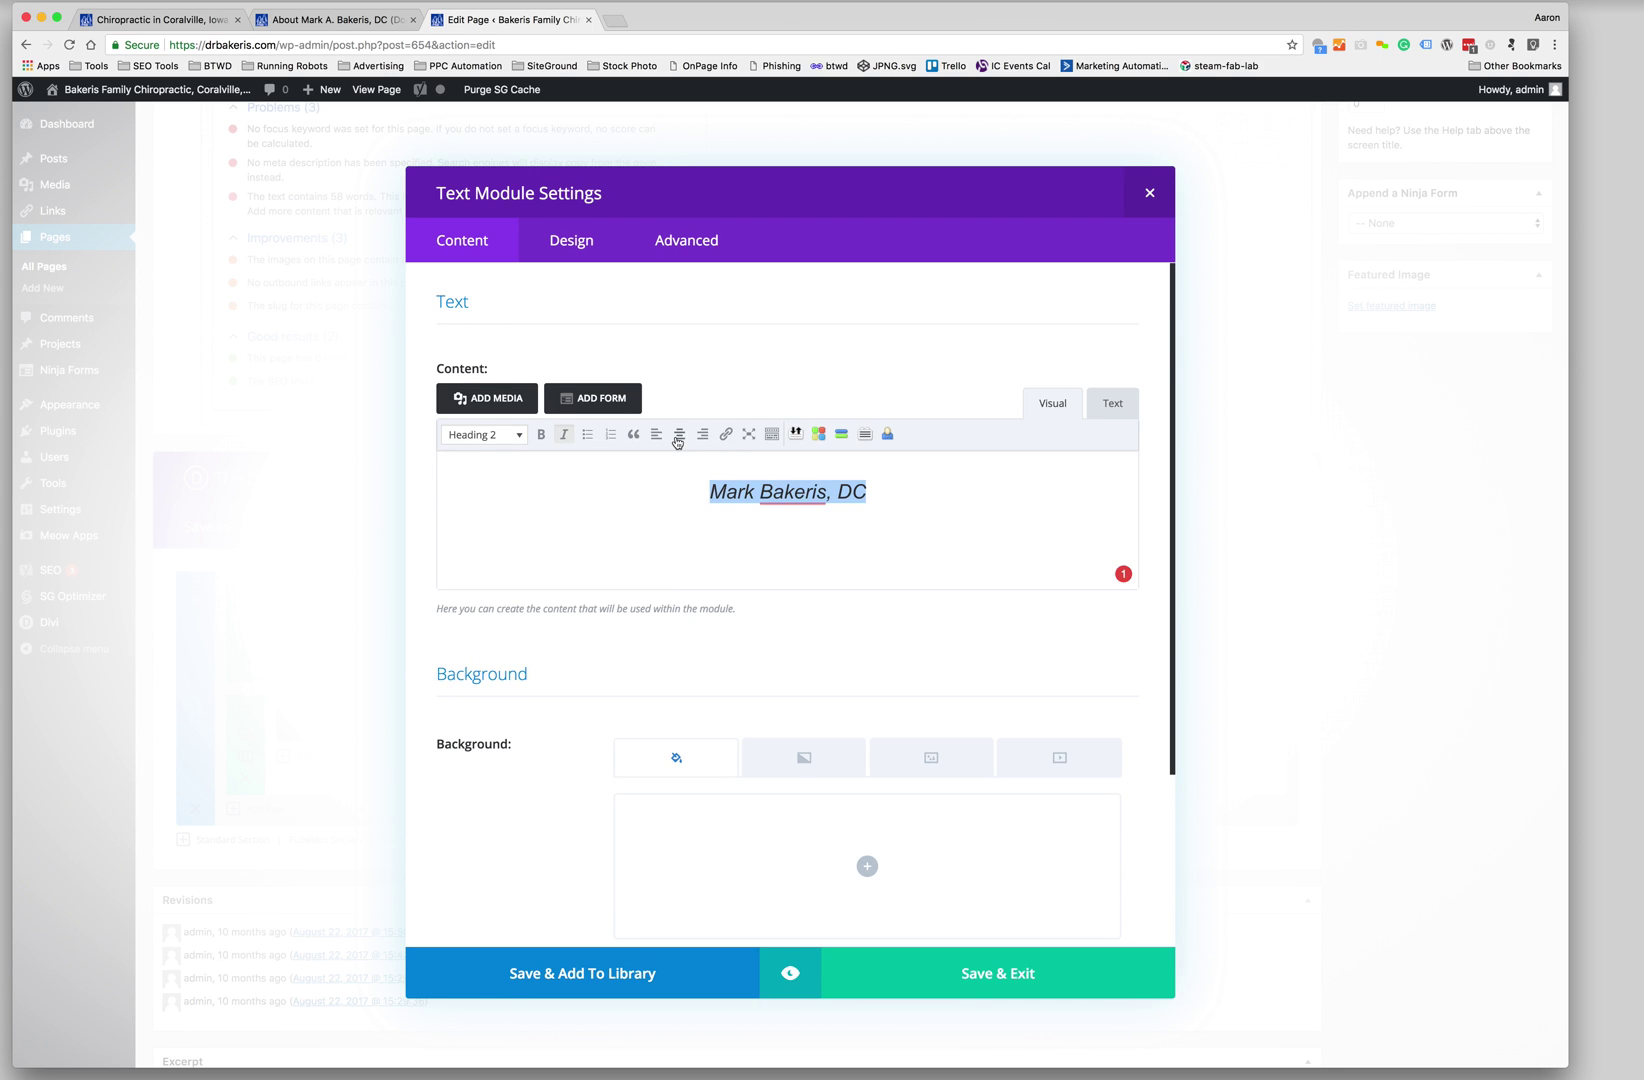
pyautogui.click(499, 435)
pyautogui.click(507, 489)
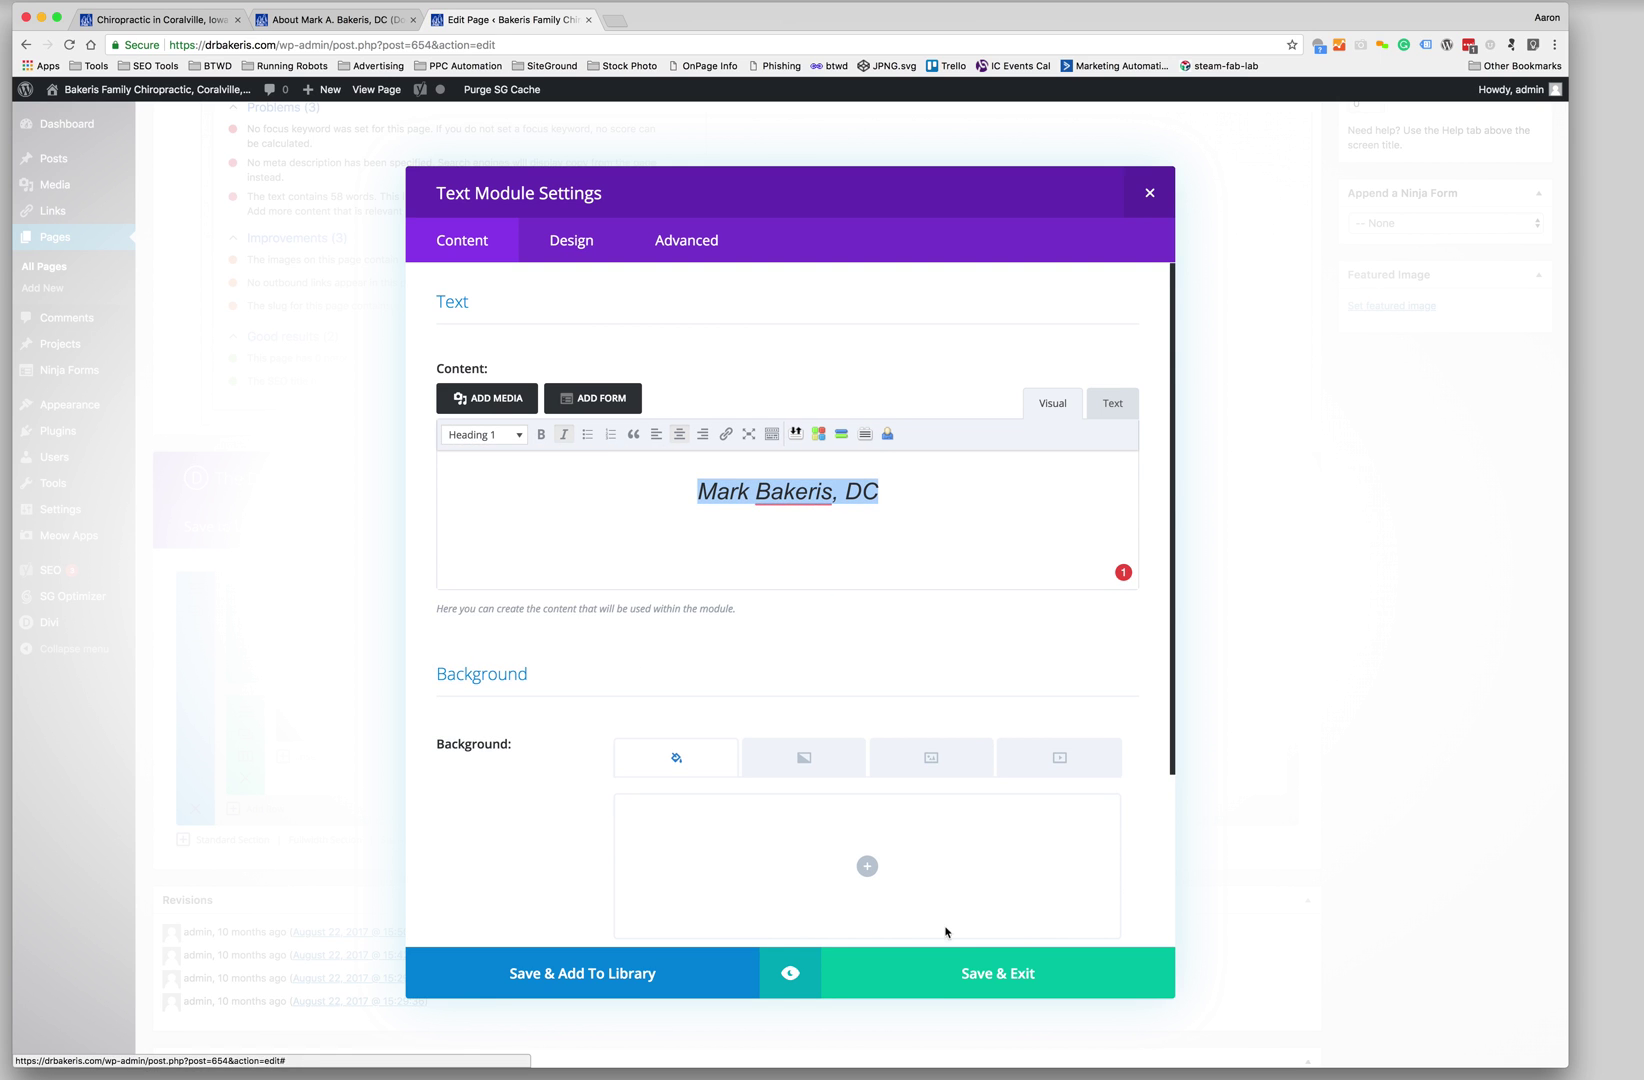
pyautogui.click(945, 975)
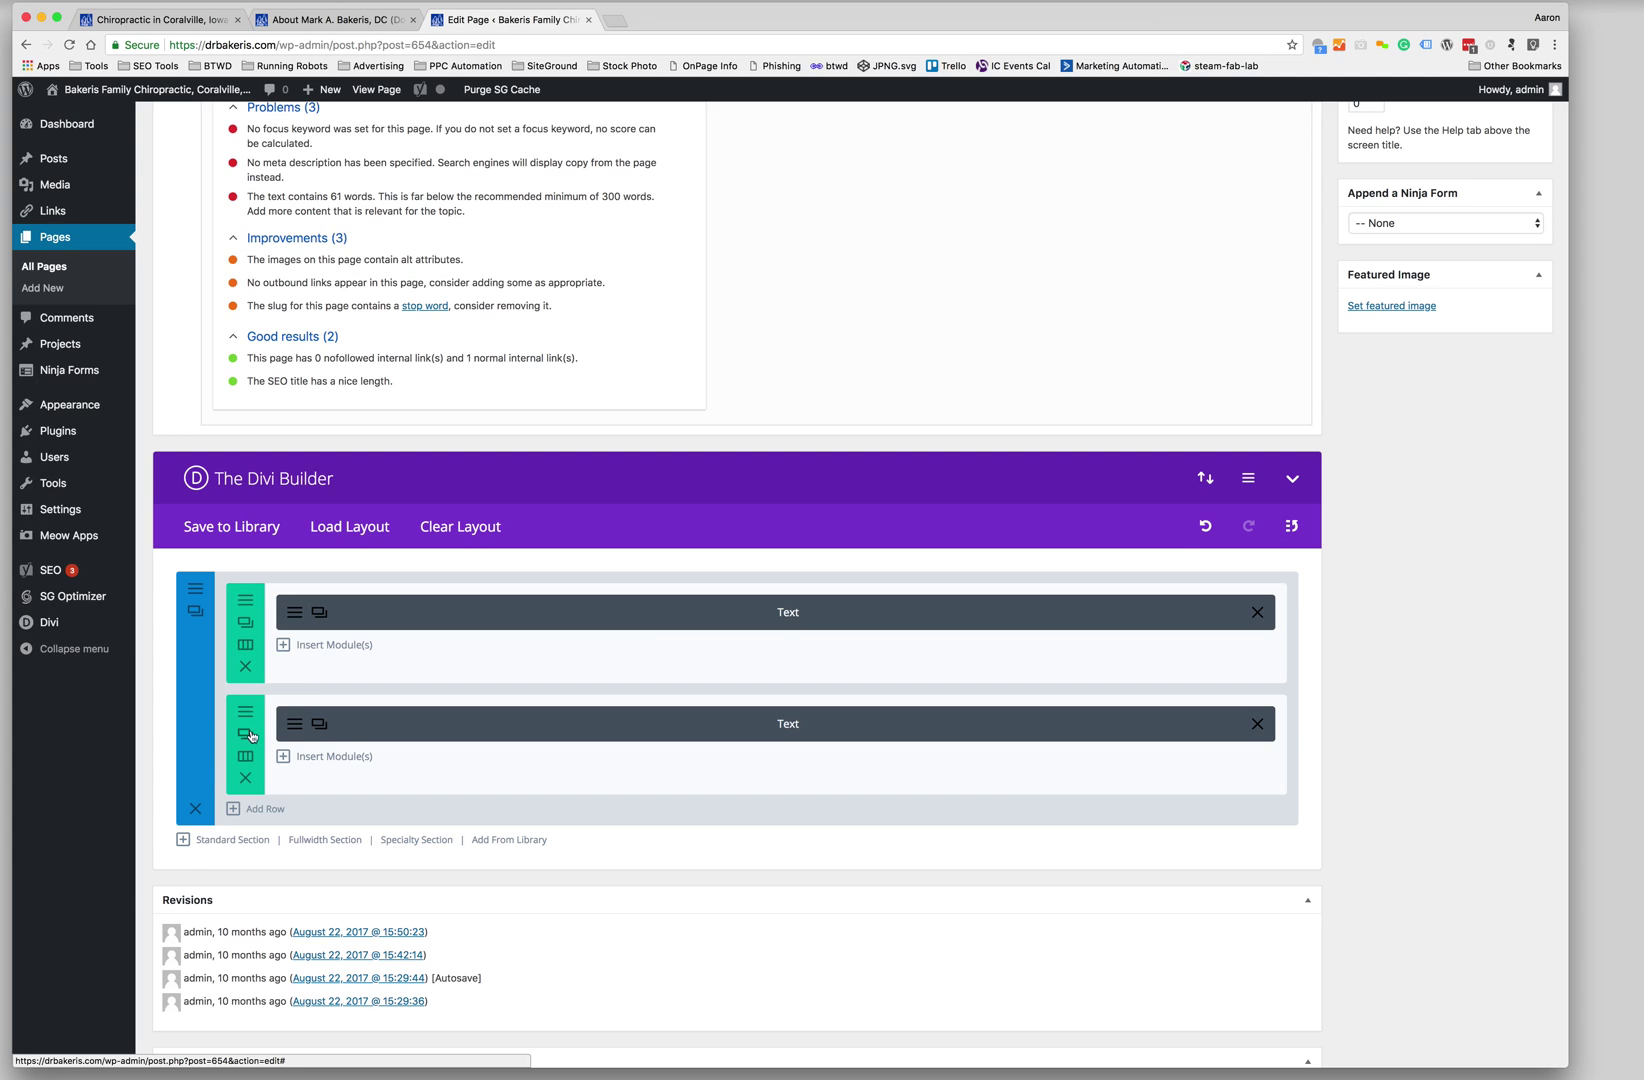
pyautogui.moveTo(268, 731); pyautogui.dragTo(276, 598)
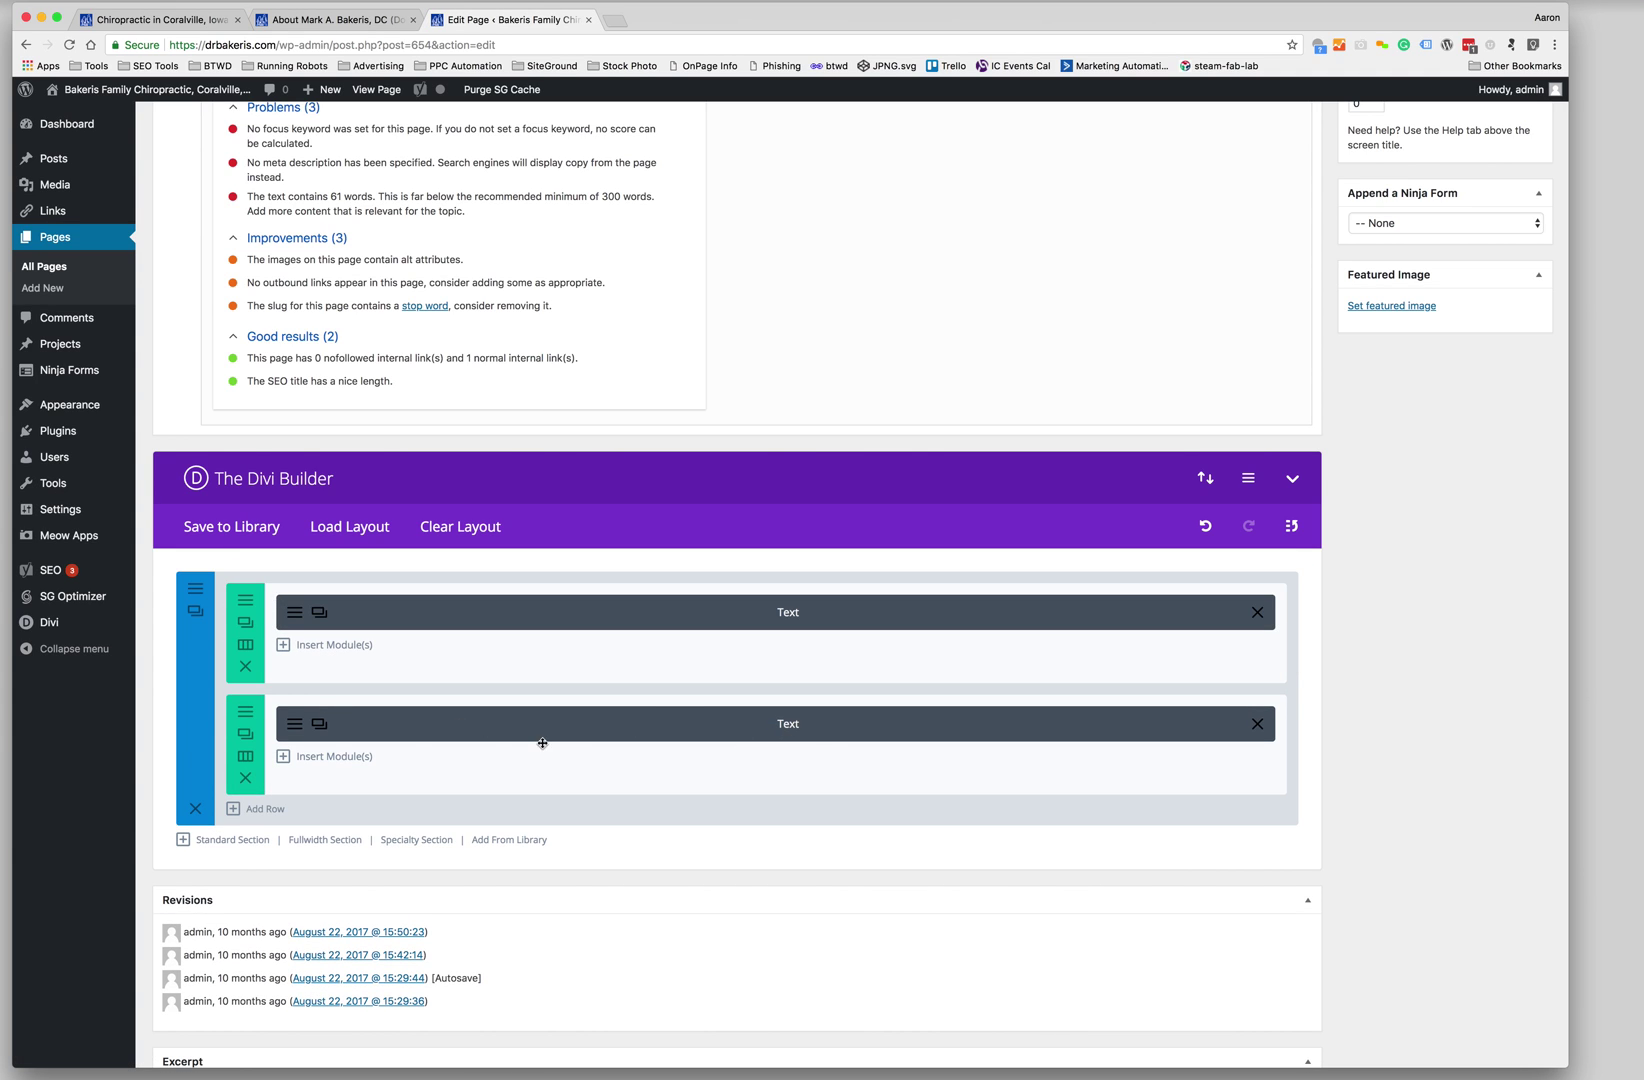
# Split the row into 1/3 + 2/3 columns and delete the bulleted bio list from the left Text module
pyautogui.click(246, 758)
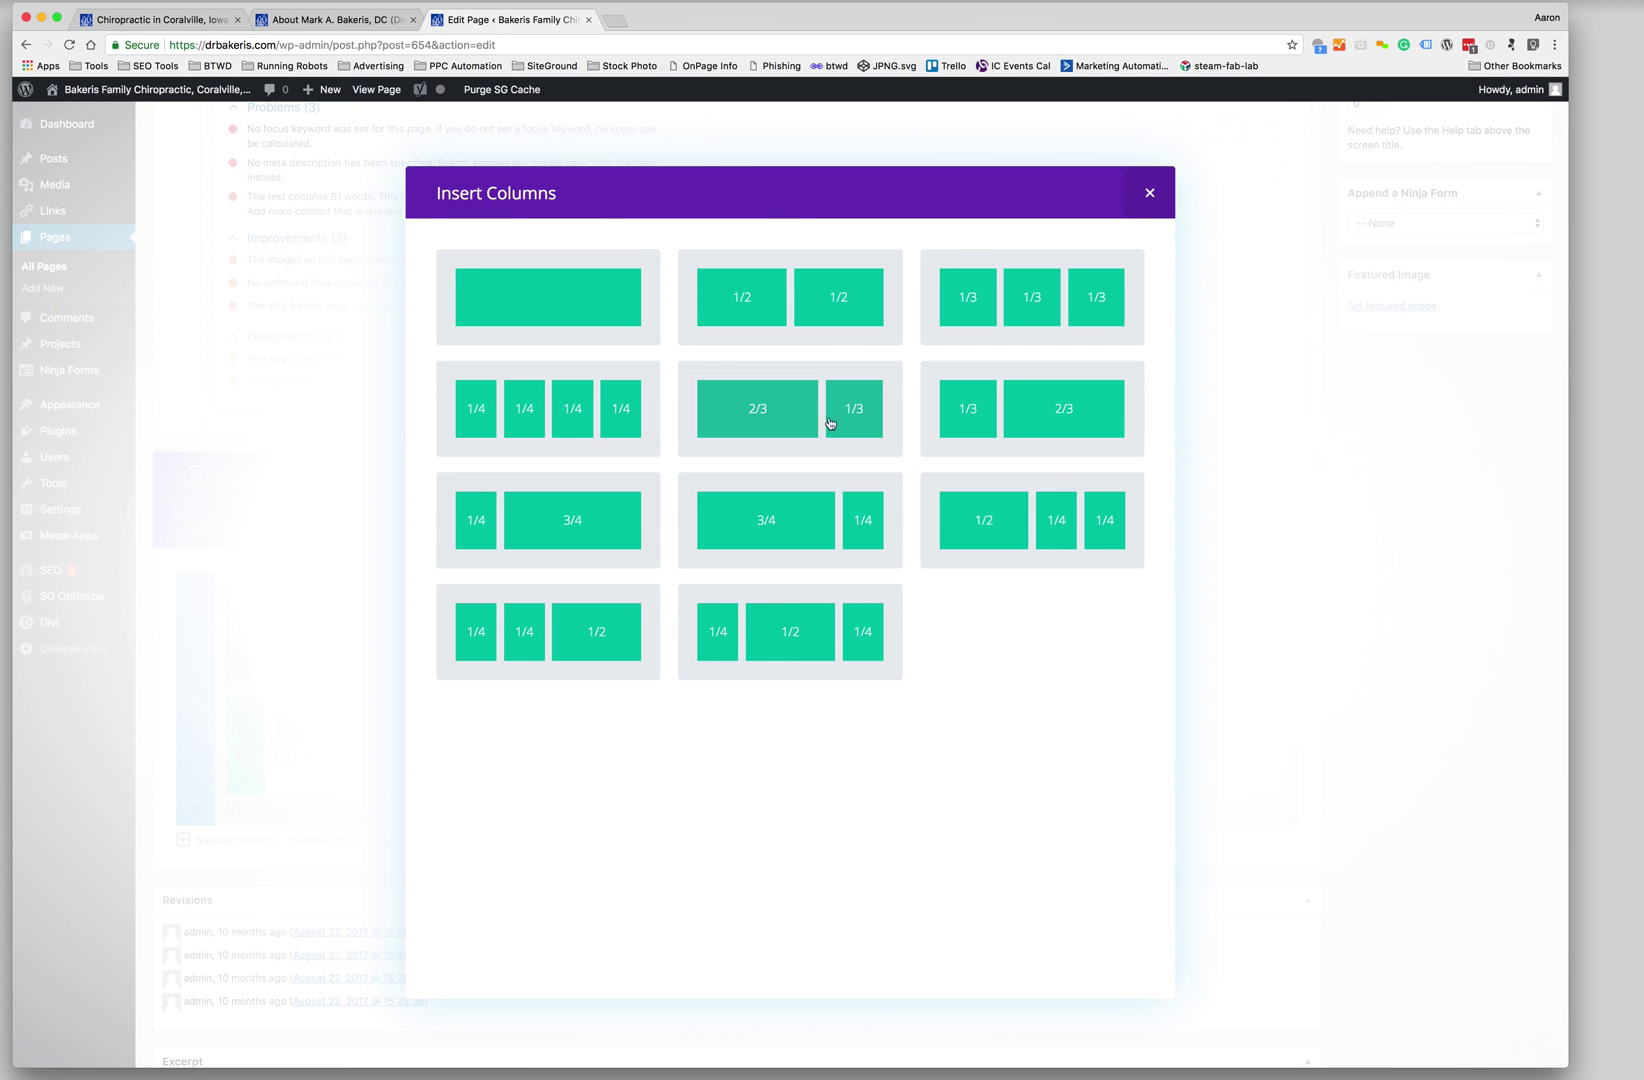
pyautogui.click(1028, 418)
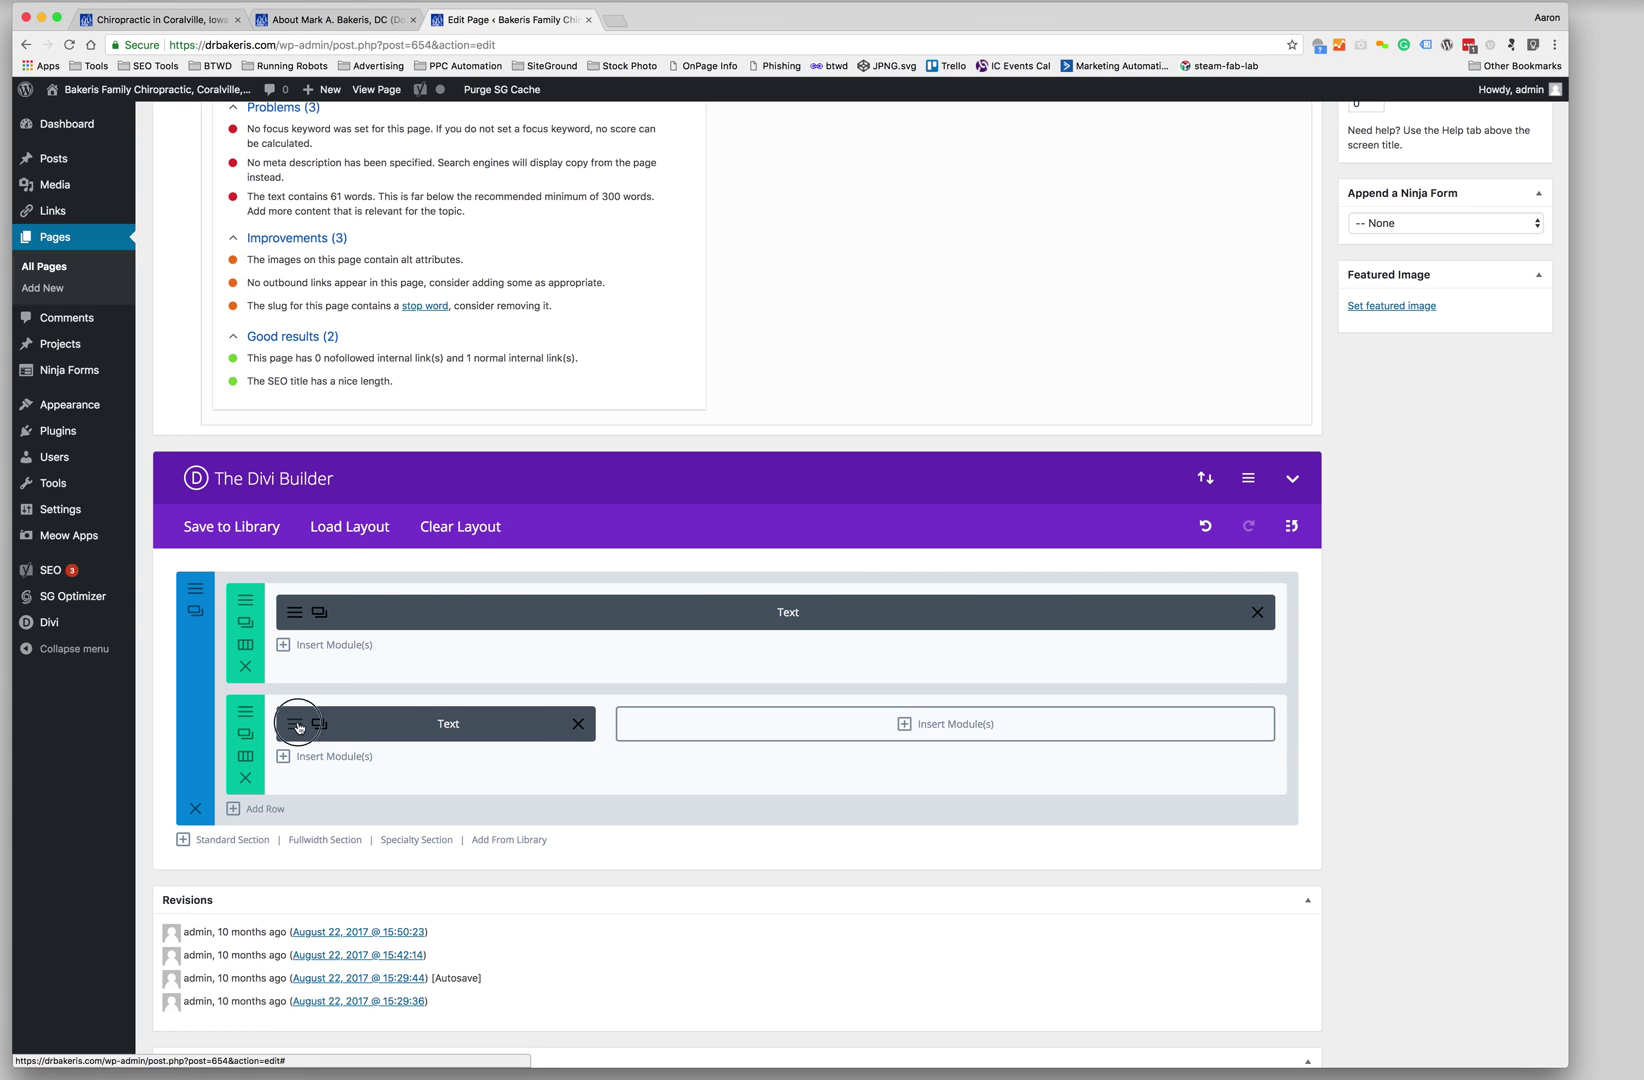
pyautogui.click(295, 726)
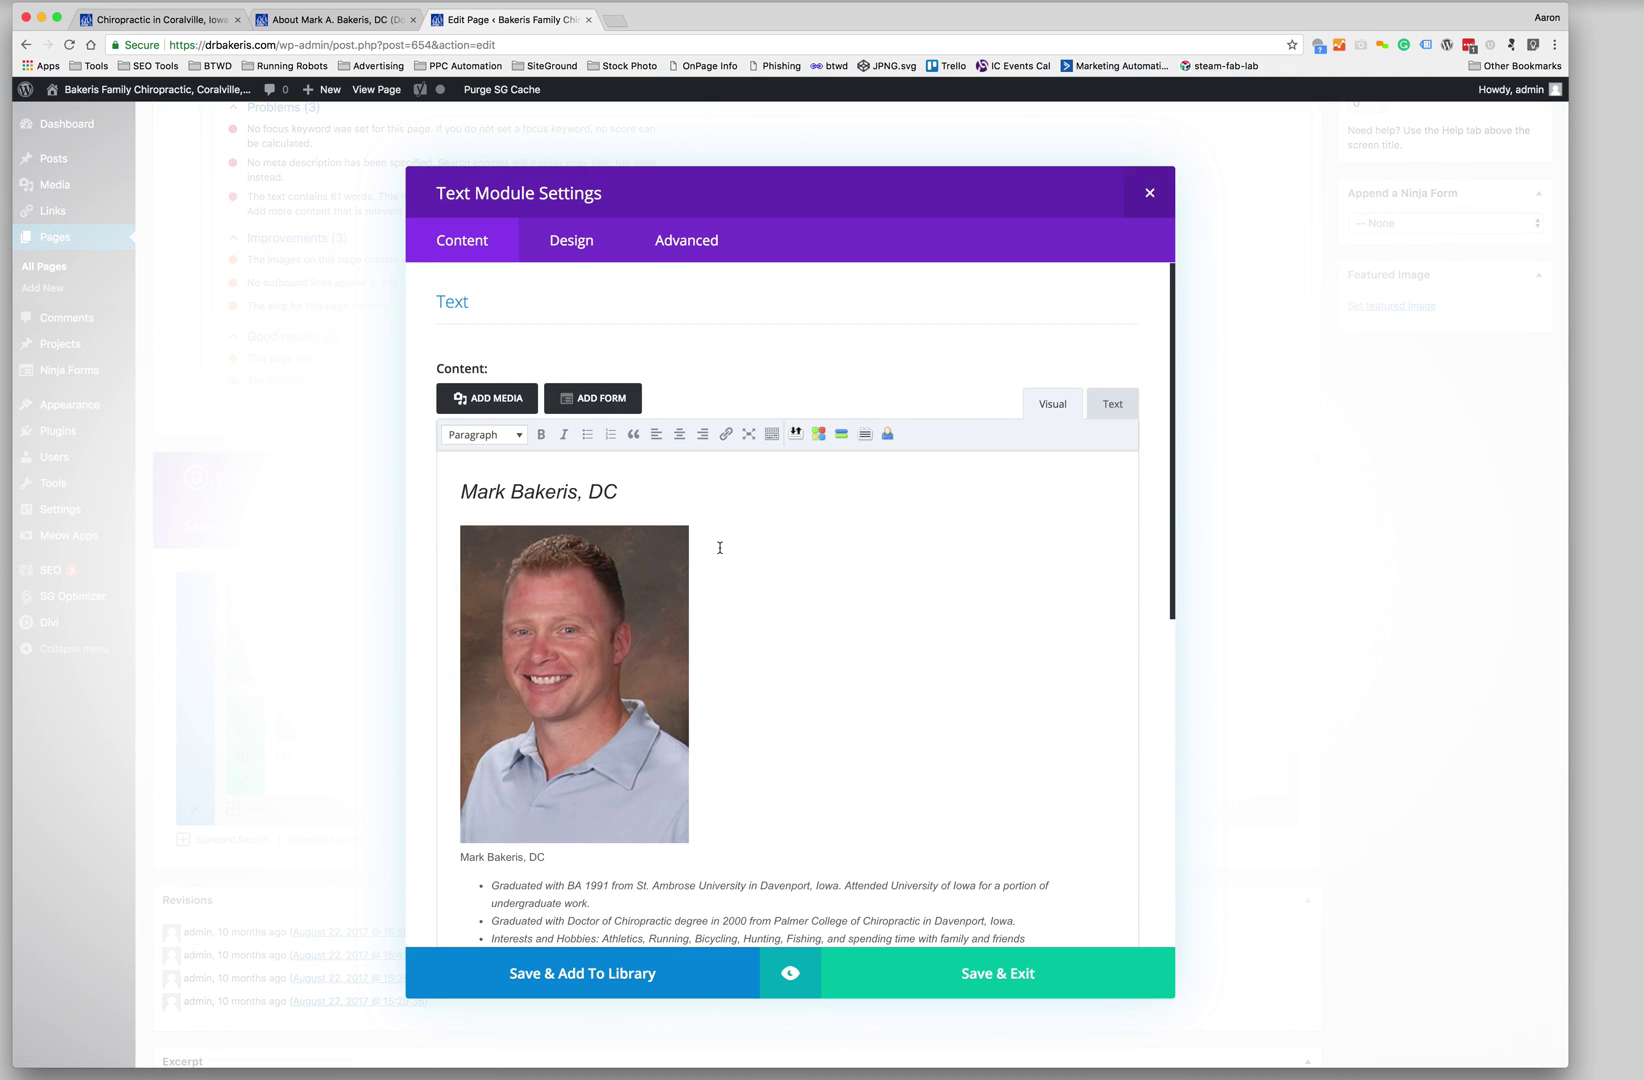
pyautogui.click(1113, 403)
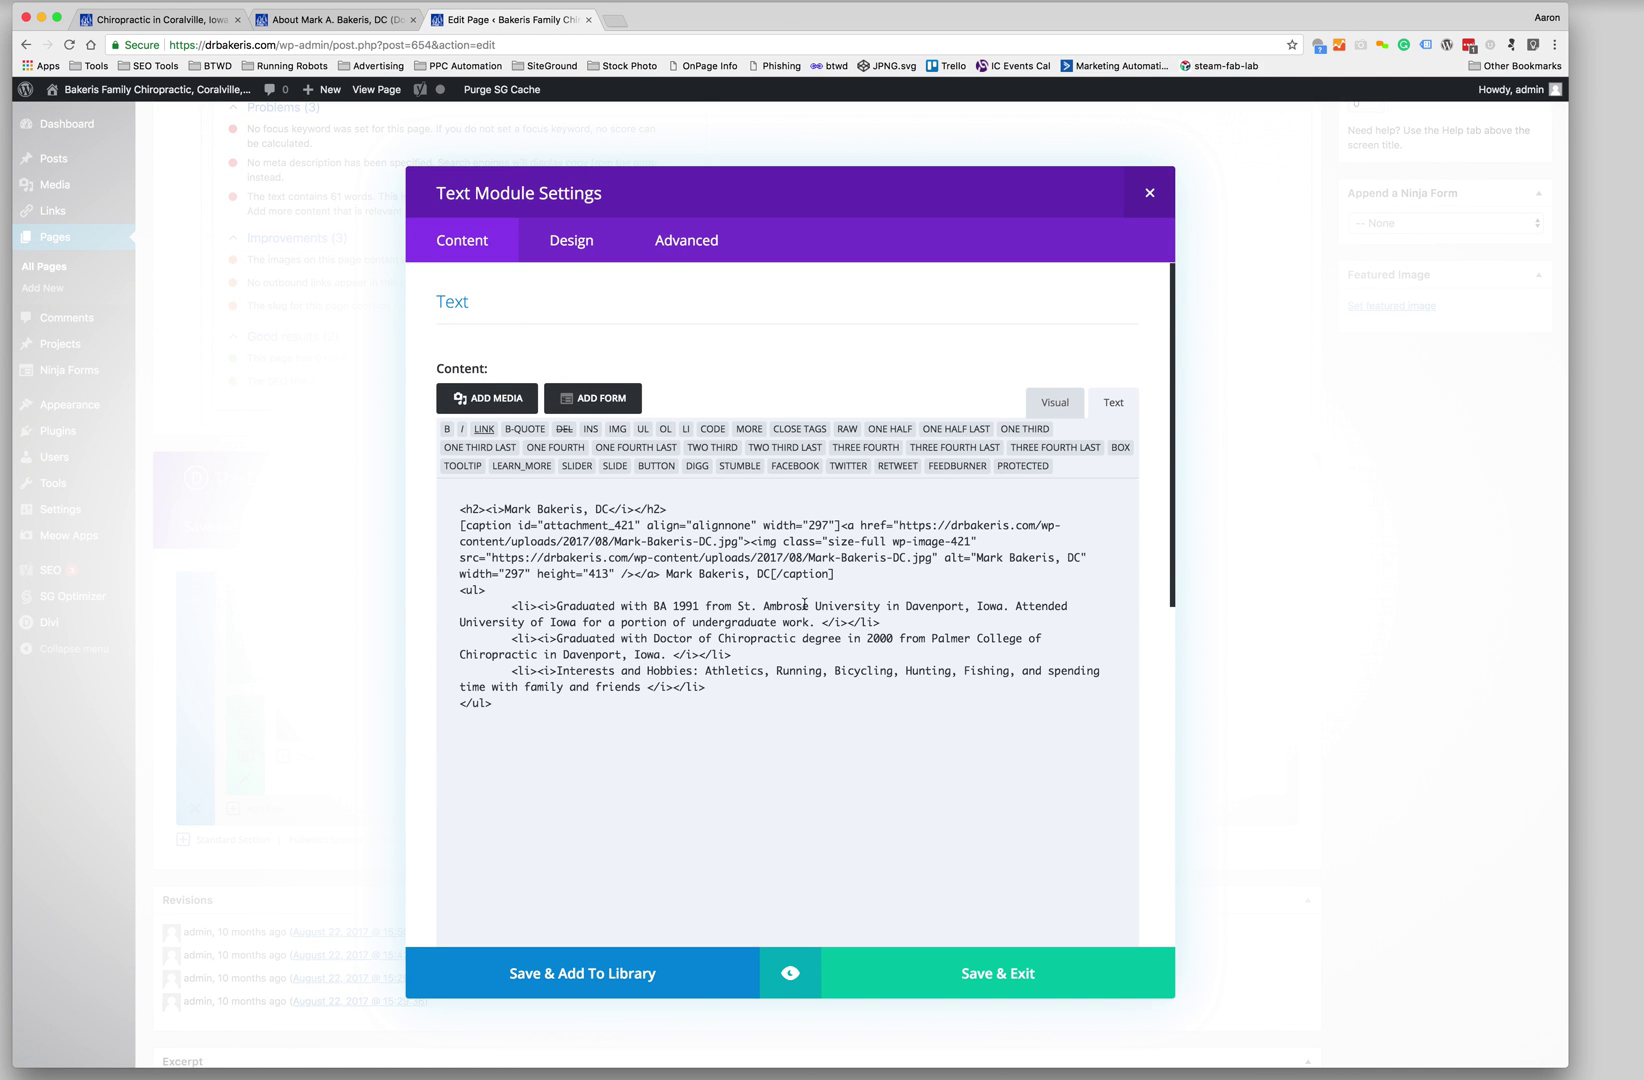
pyautogui.moveTo(457, 590); pyautogui.dragTo(669, 759)
pyautogui.hotkey('ctrl', 'c')
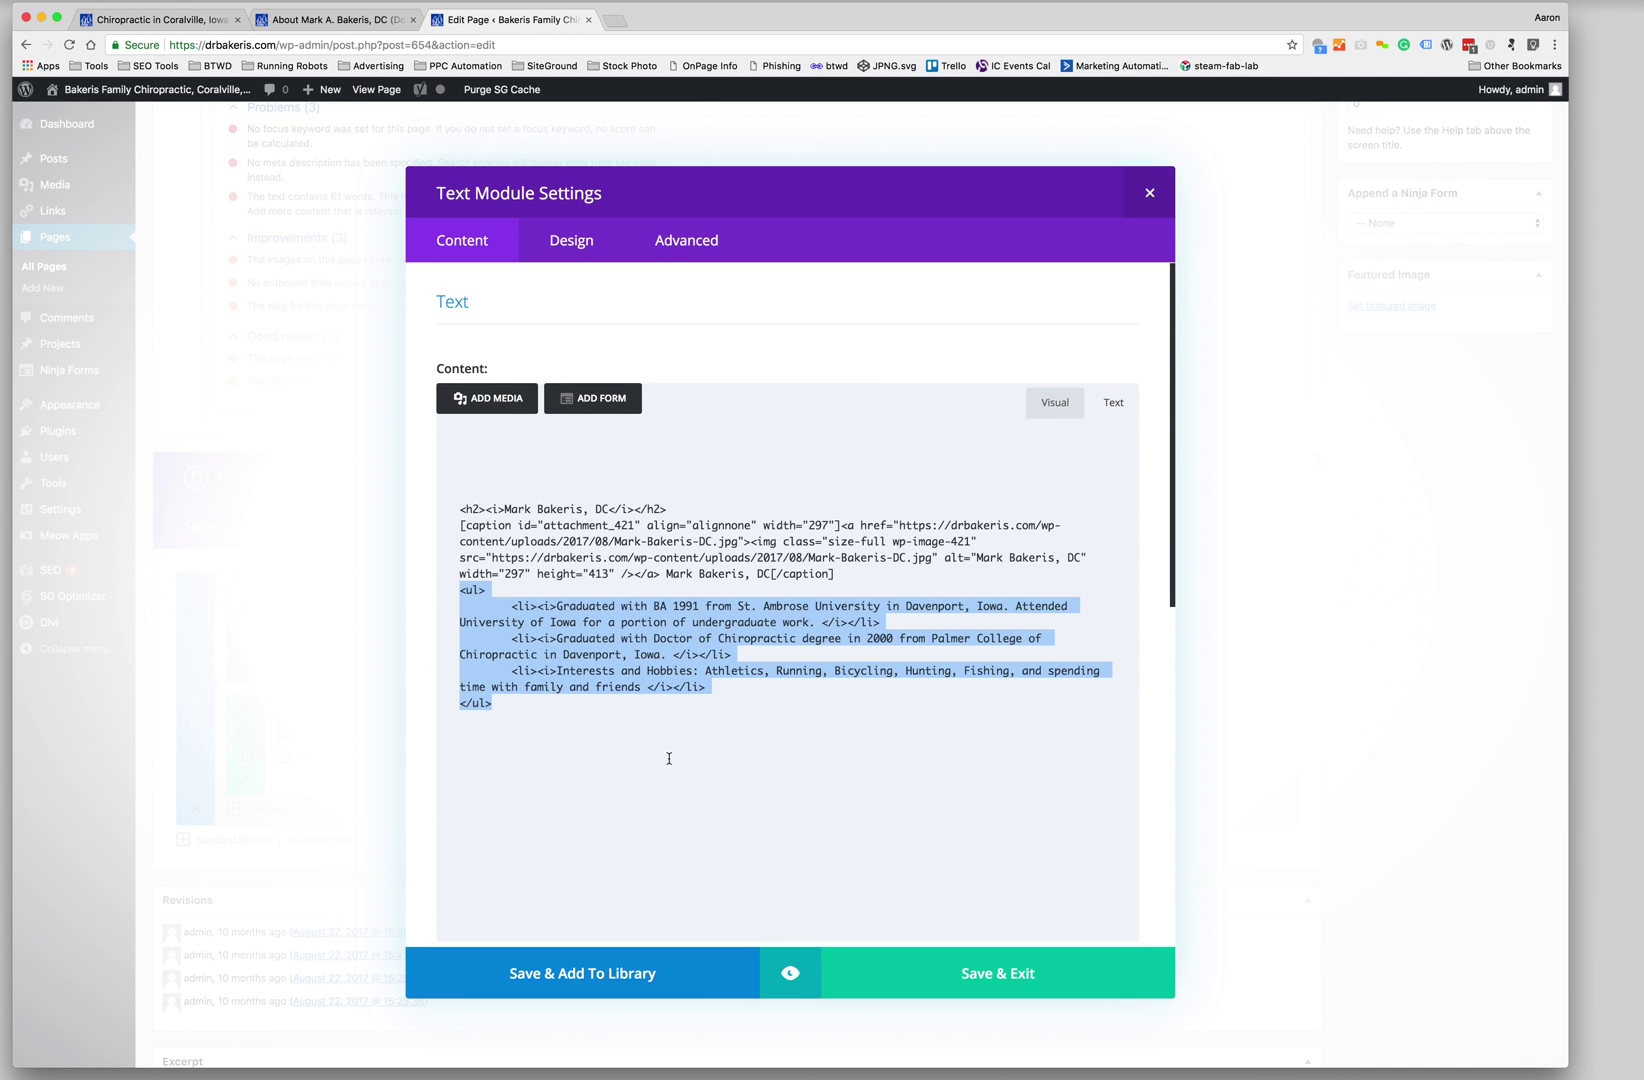
pyautogui.press('BackSpace')
# Delete the name heading line from the photo module's HTML, leaving only the captioned photo, and save it
pyautogui.click(1054, 403)
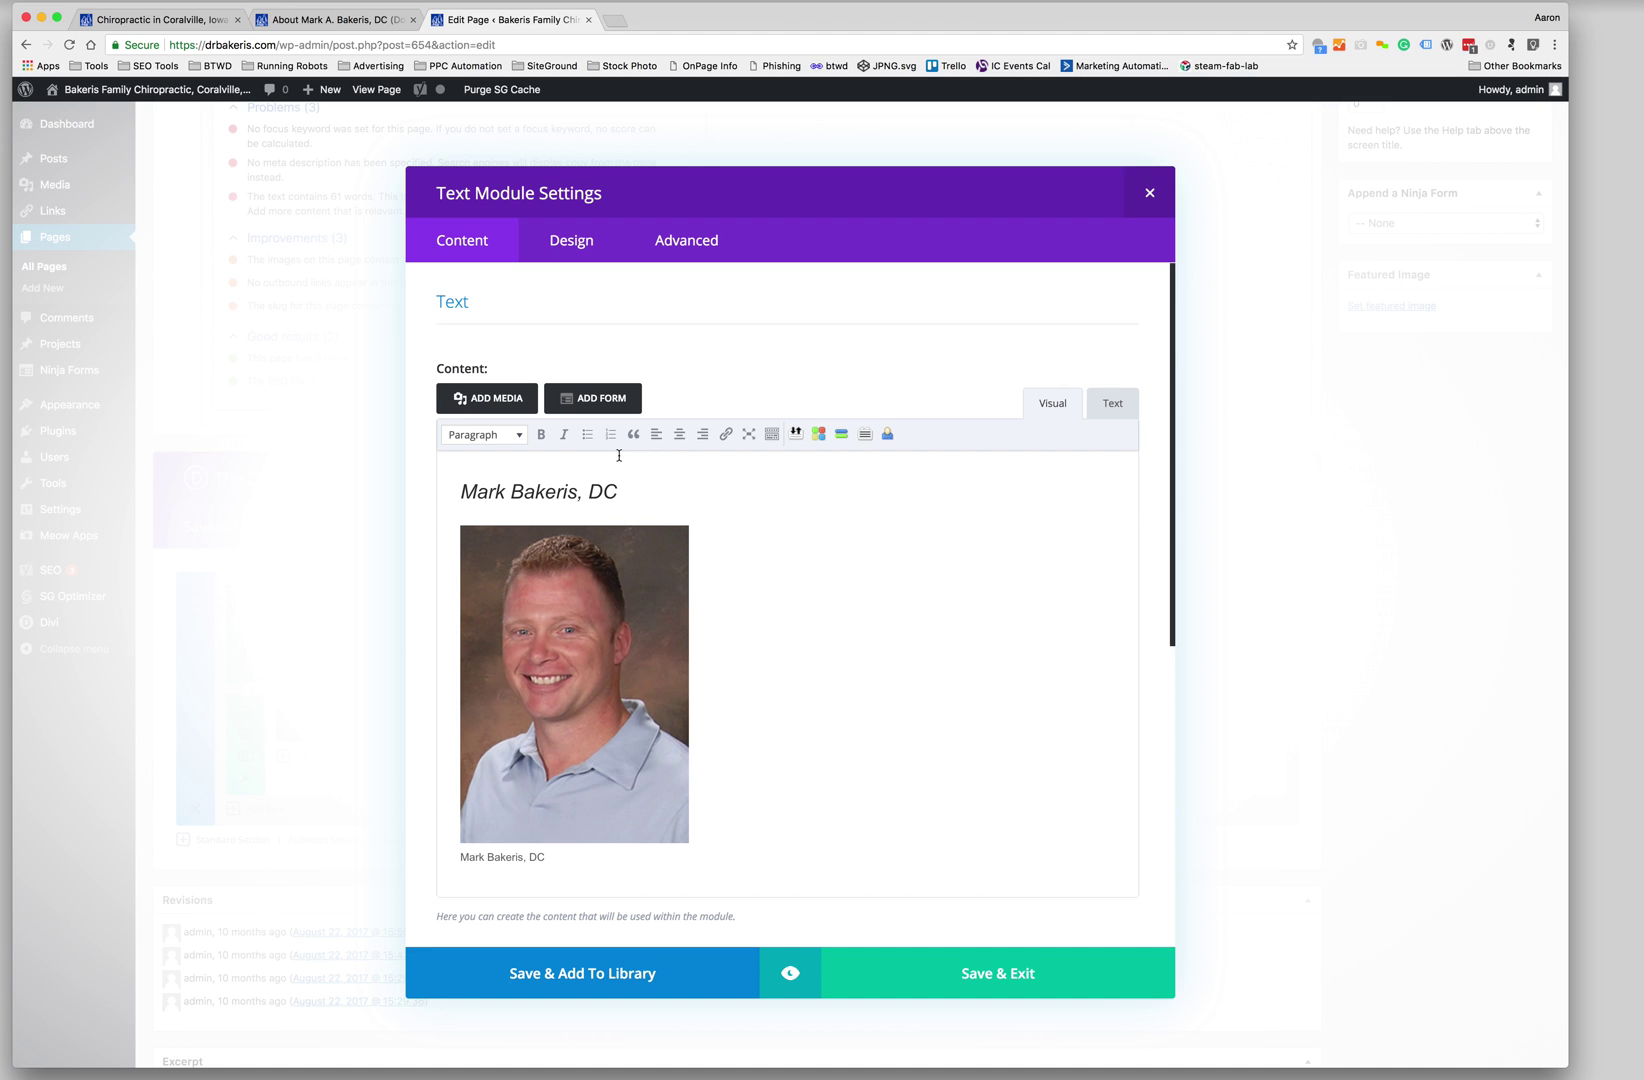
pyautogui.click(1110, 405)
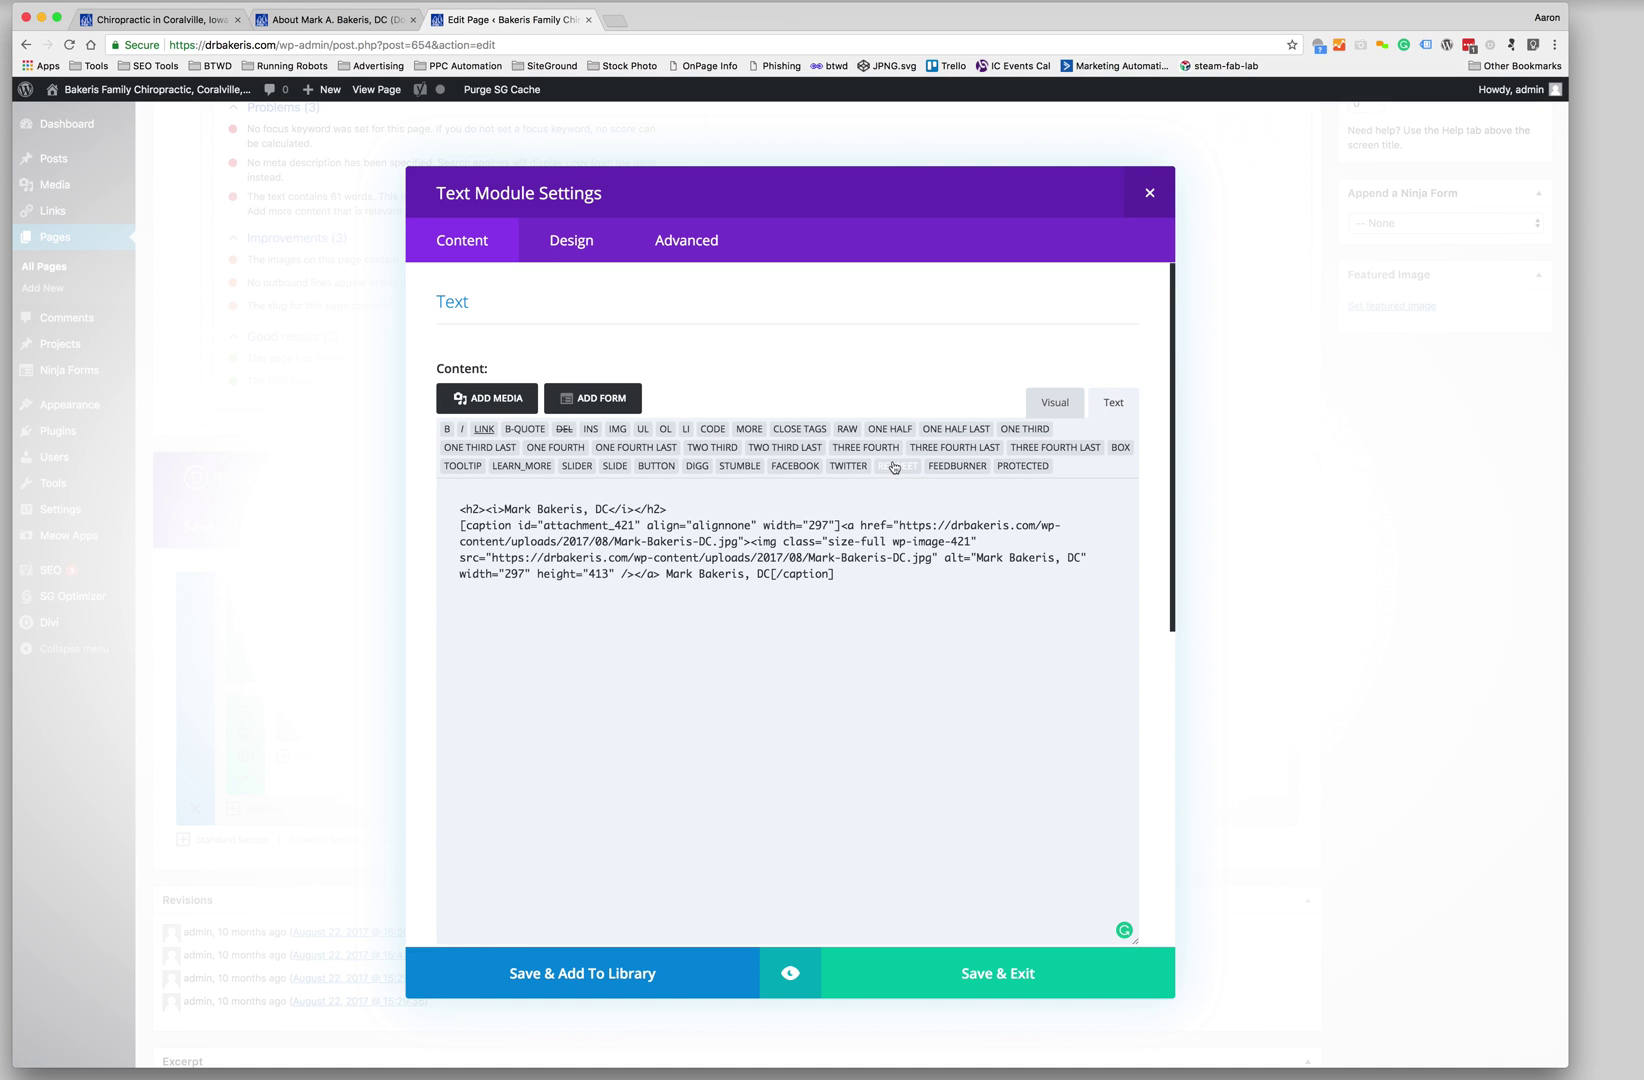
pyautogui.moveTo(693, 512); pyautogui.dragTo(447, 513)
pyautogui.press('BackSpace')
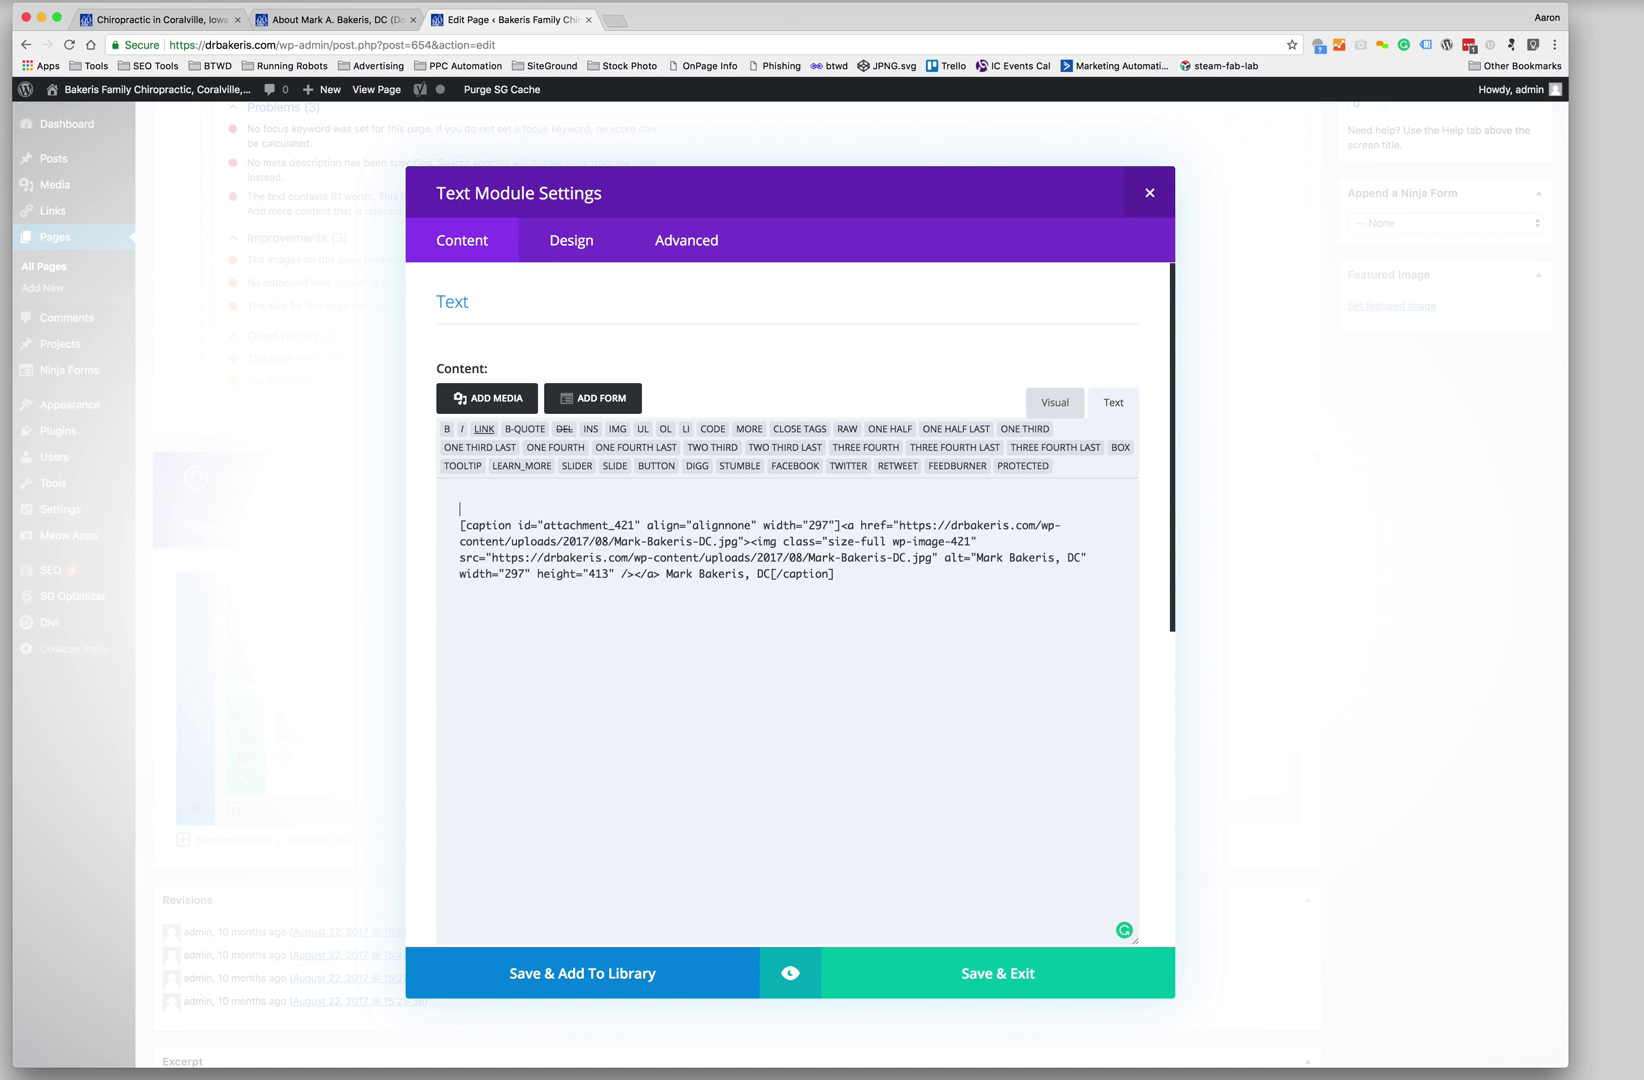
pyautogui.press('BackSpace')
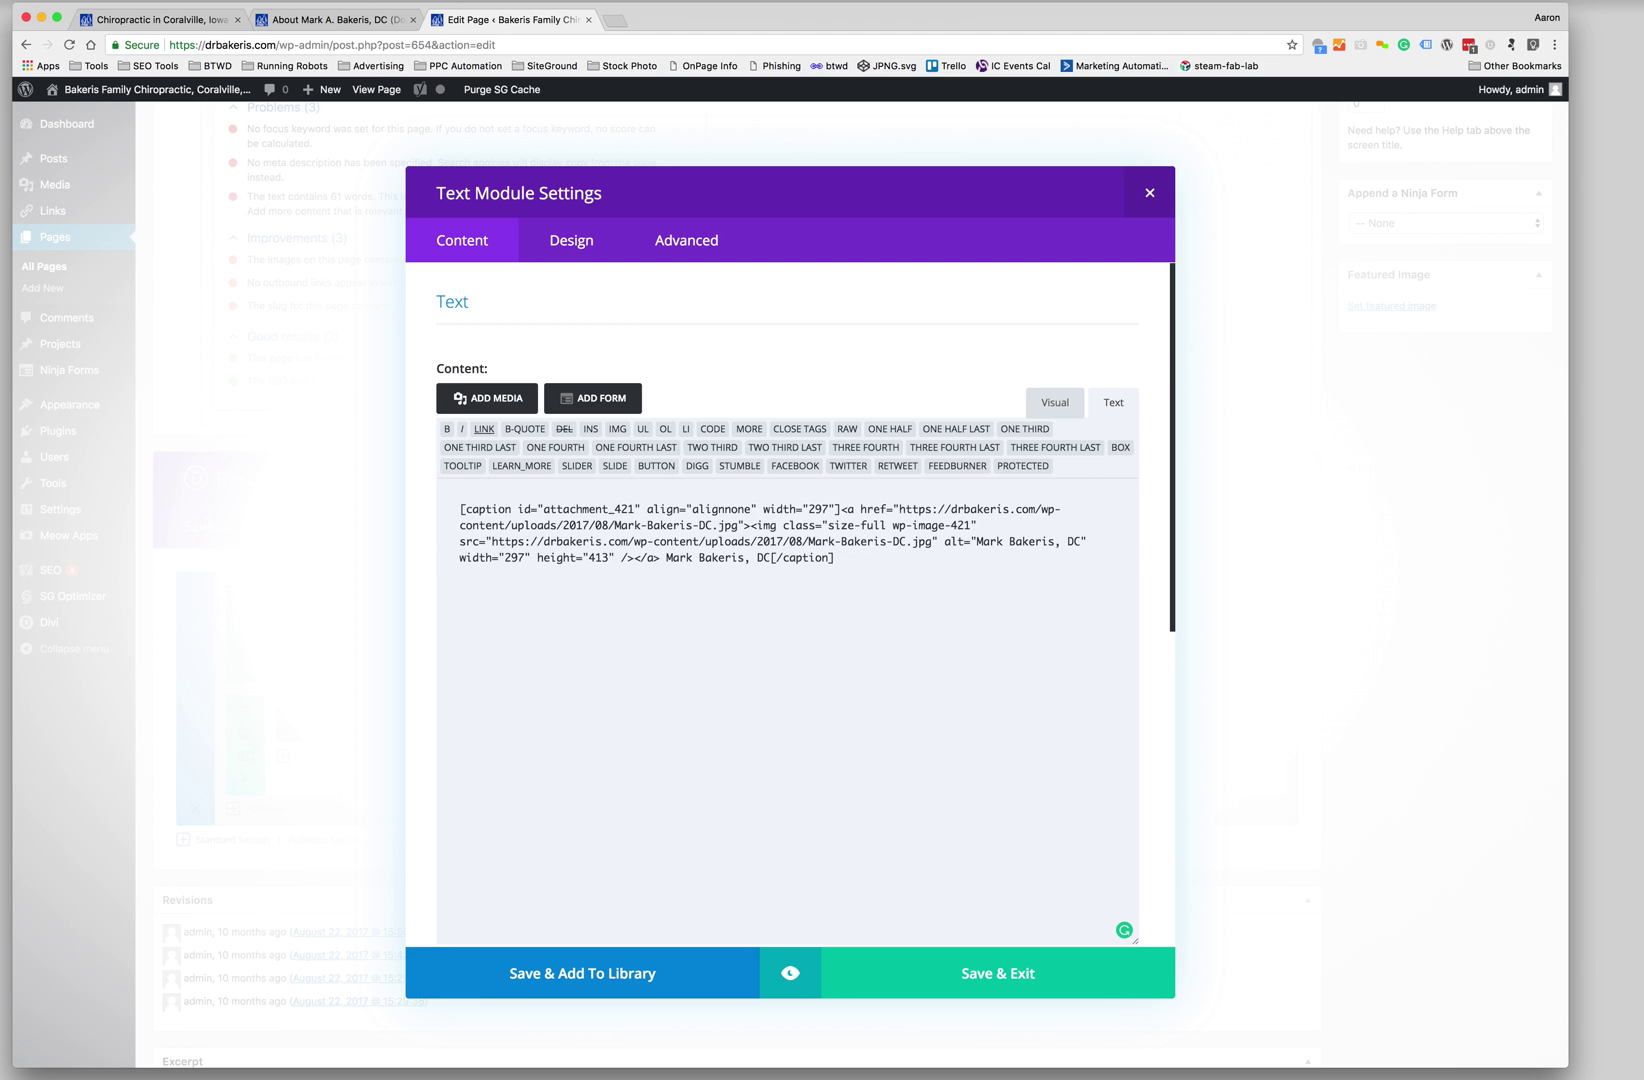
pyautogui.click(1015, 972)
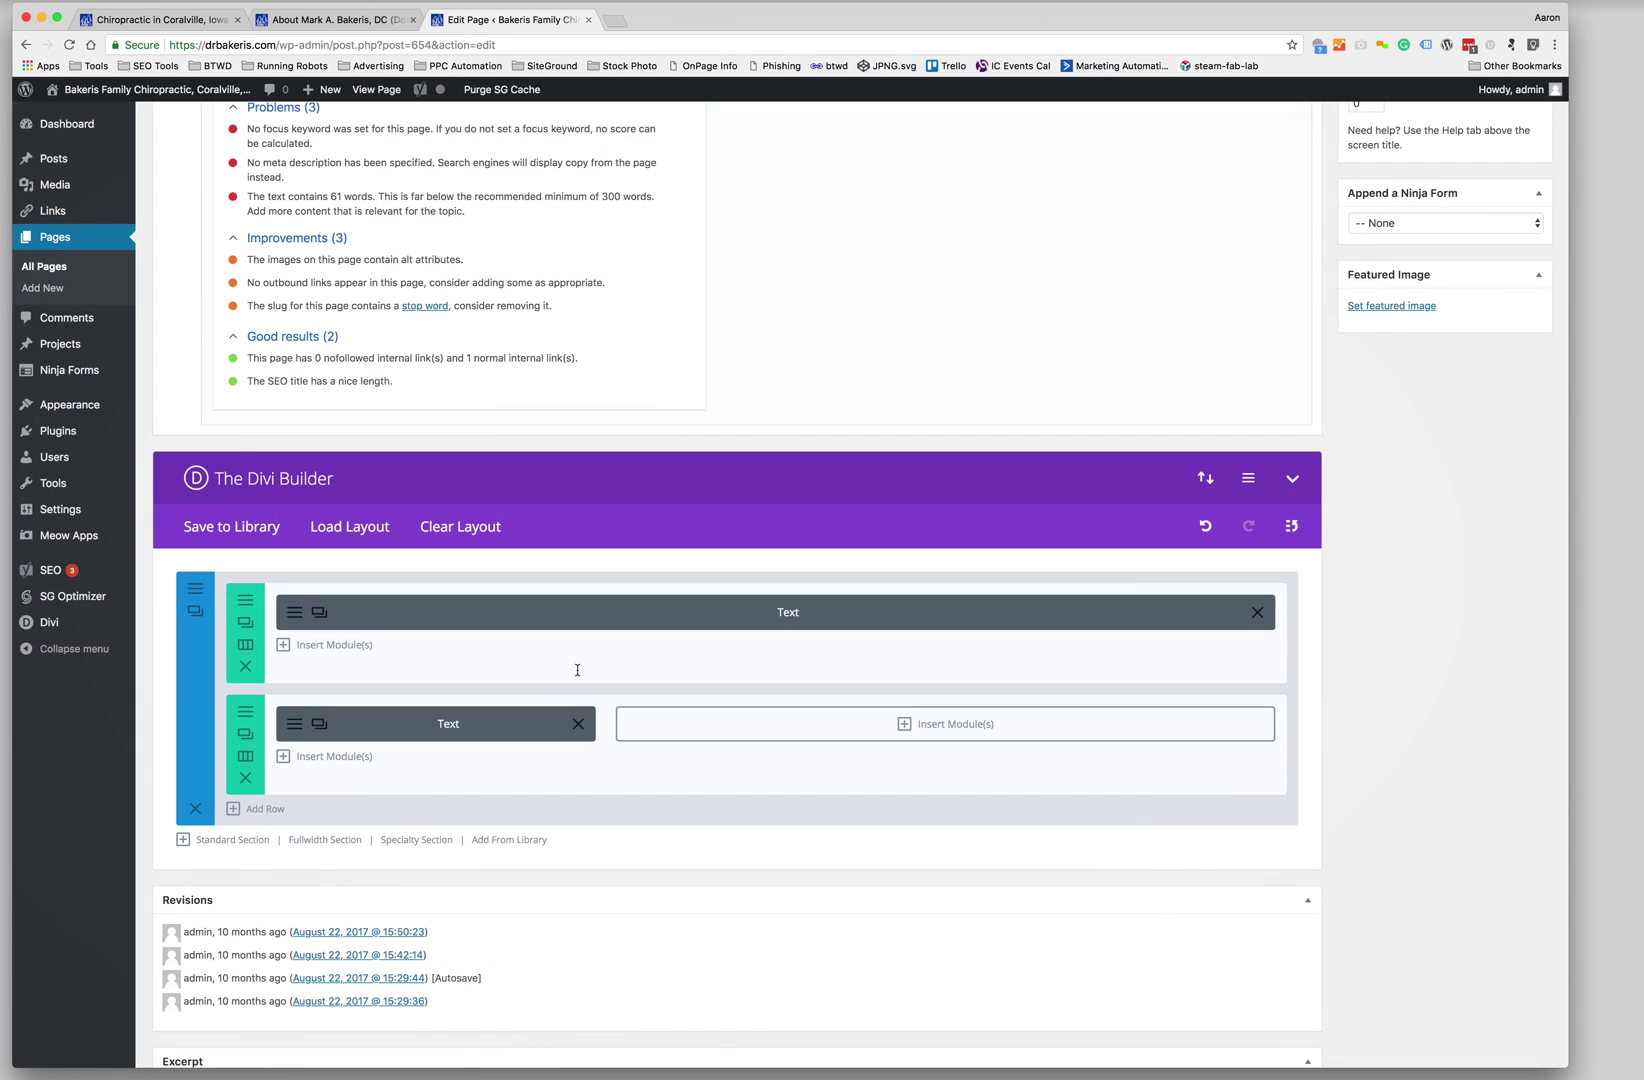
pyautogui.click(826, 723)
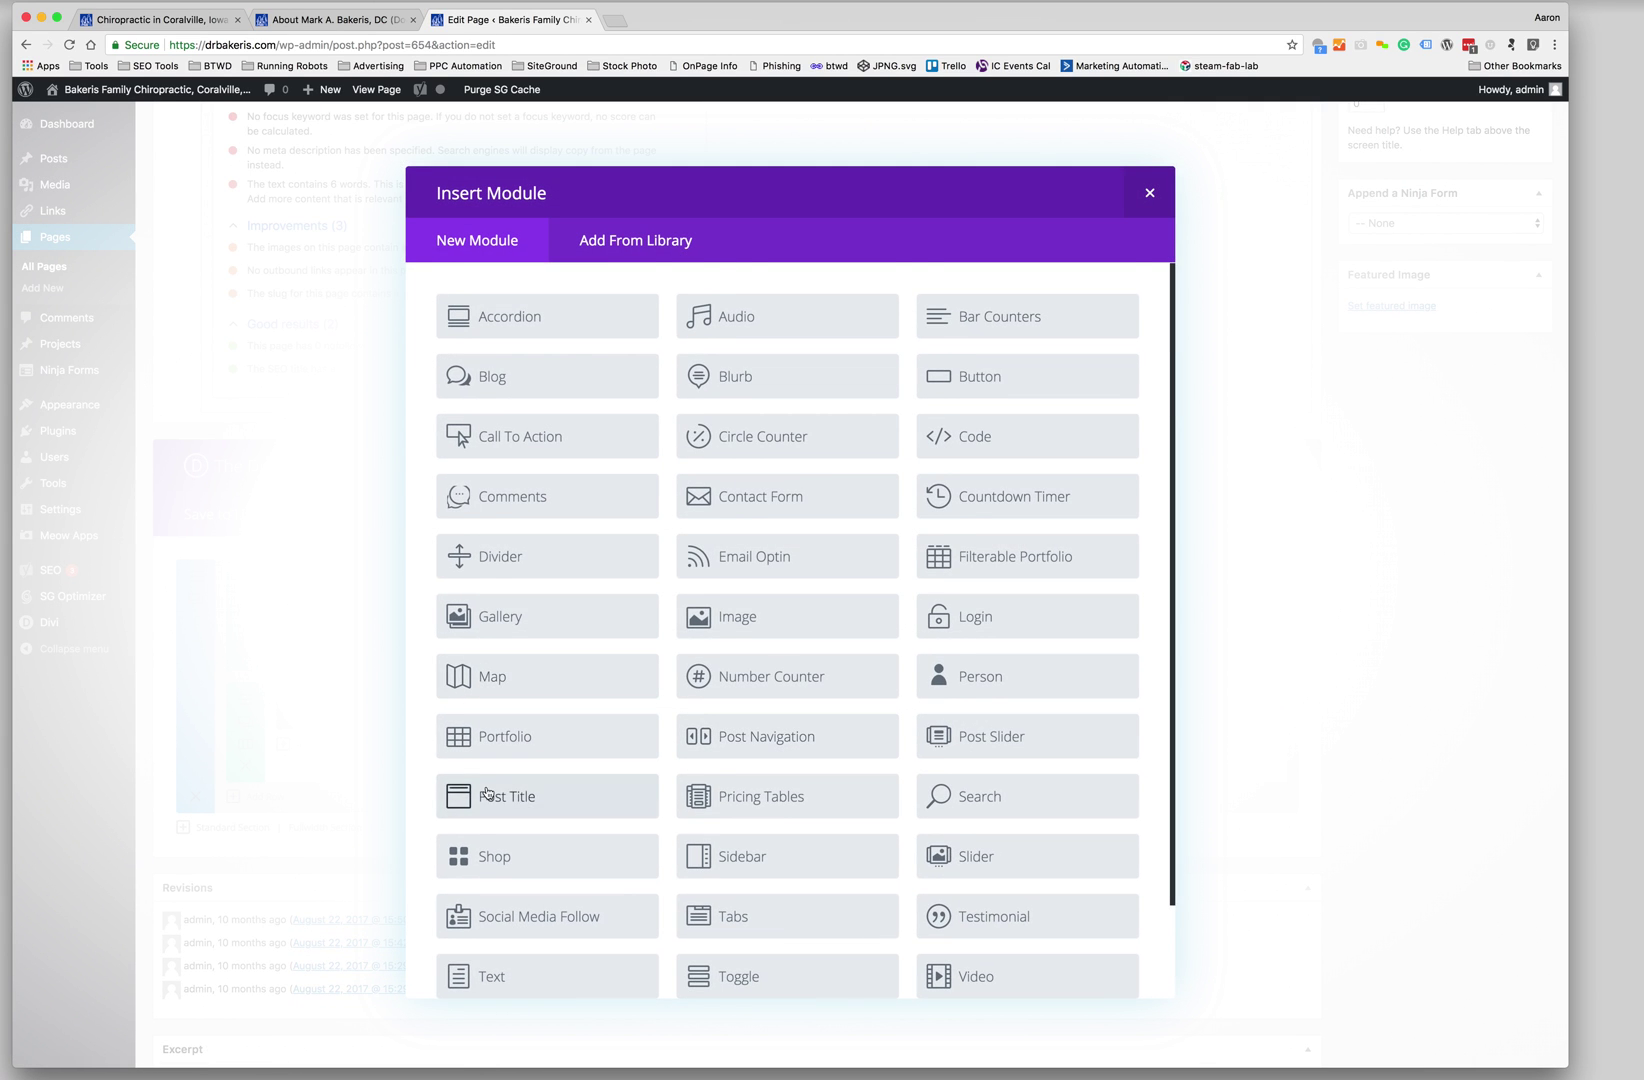
# Add a Text module with the pasted bulleted bio list HTML to the two-thirds column and update the page
pyautogui.scroll(-2, 538, 815)
pyautogui.click(538, 876)
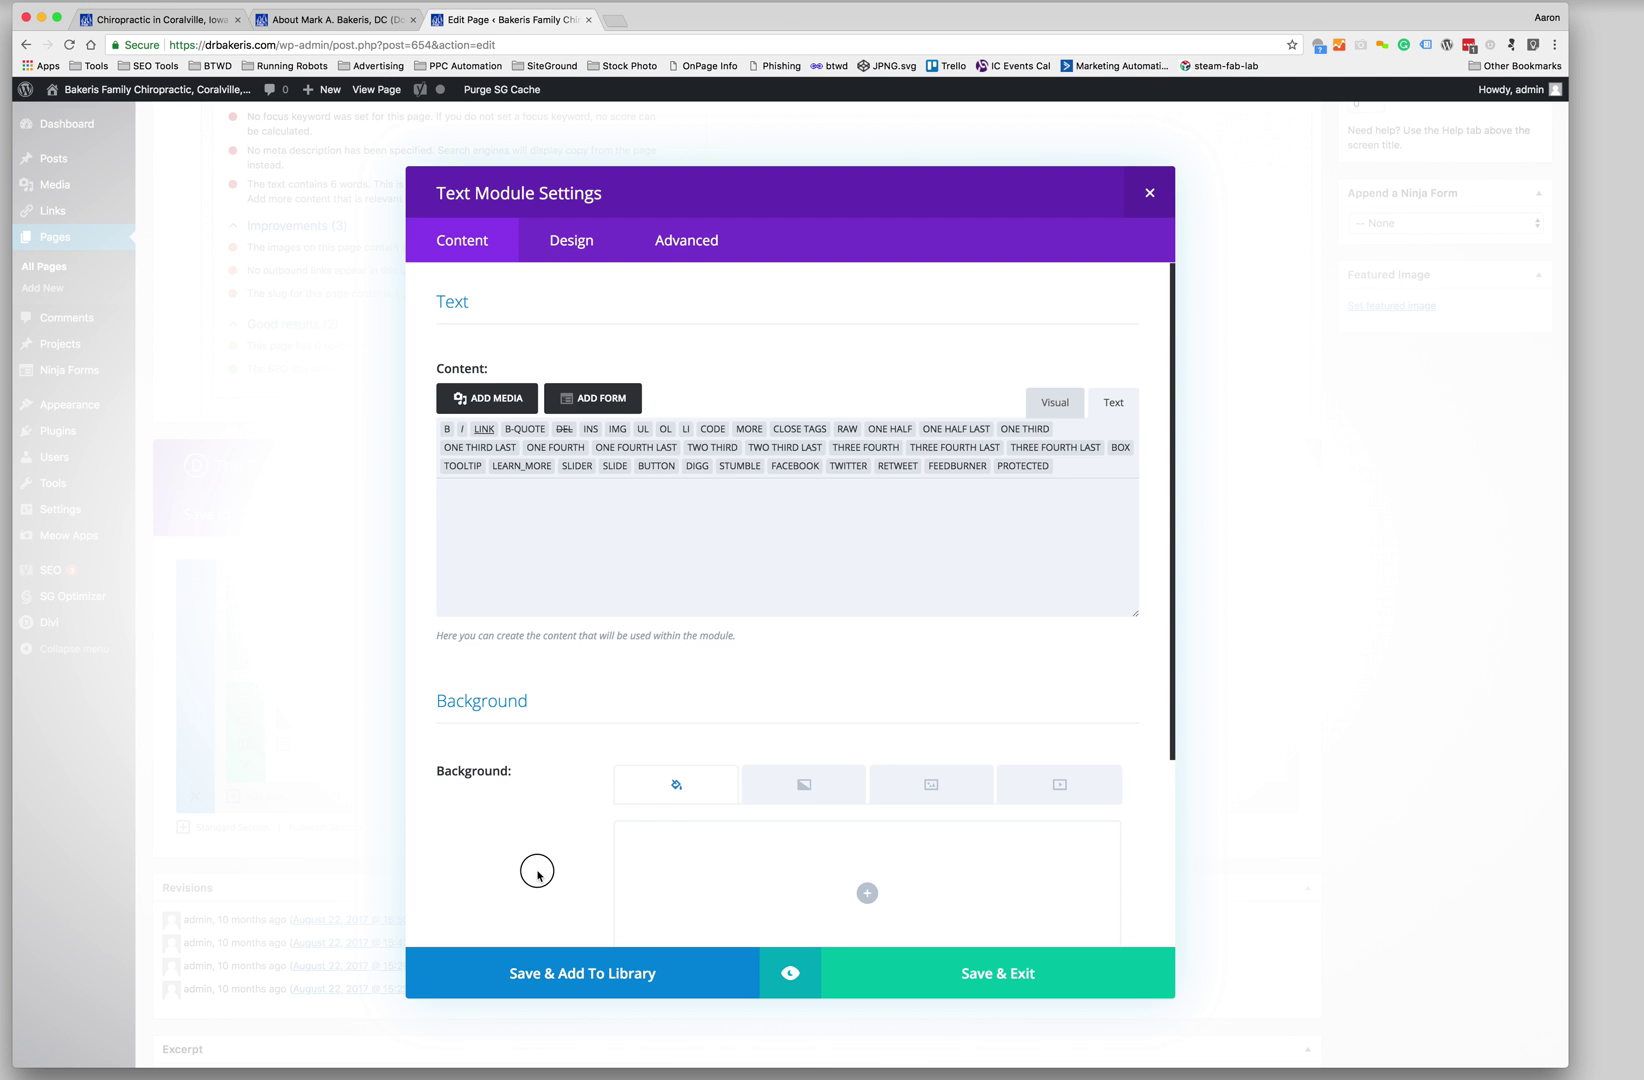
pyautogui.click(810, 607)
pyautogui.hotkey('ctrl', 'v')
pyautogui.hotkey('ctrl', 'a')
pyautogui.press('Right')
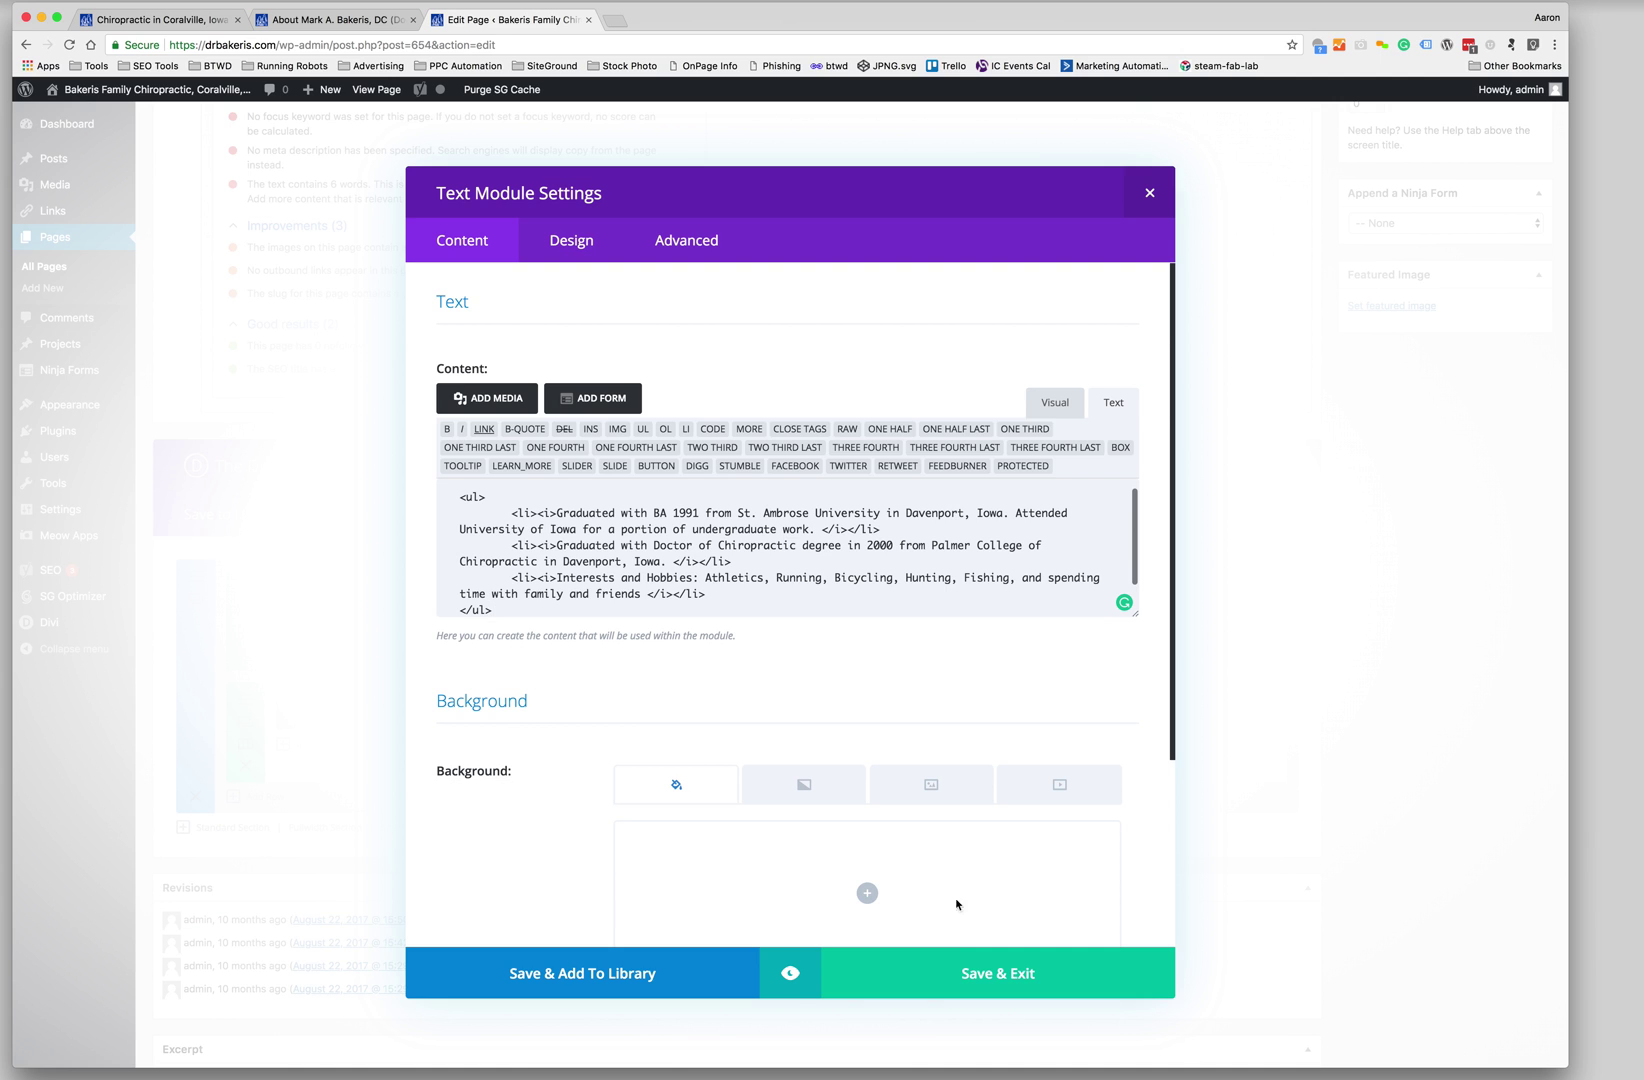
pyautogui.click(948, 968)
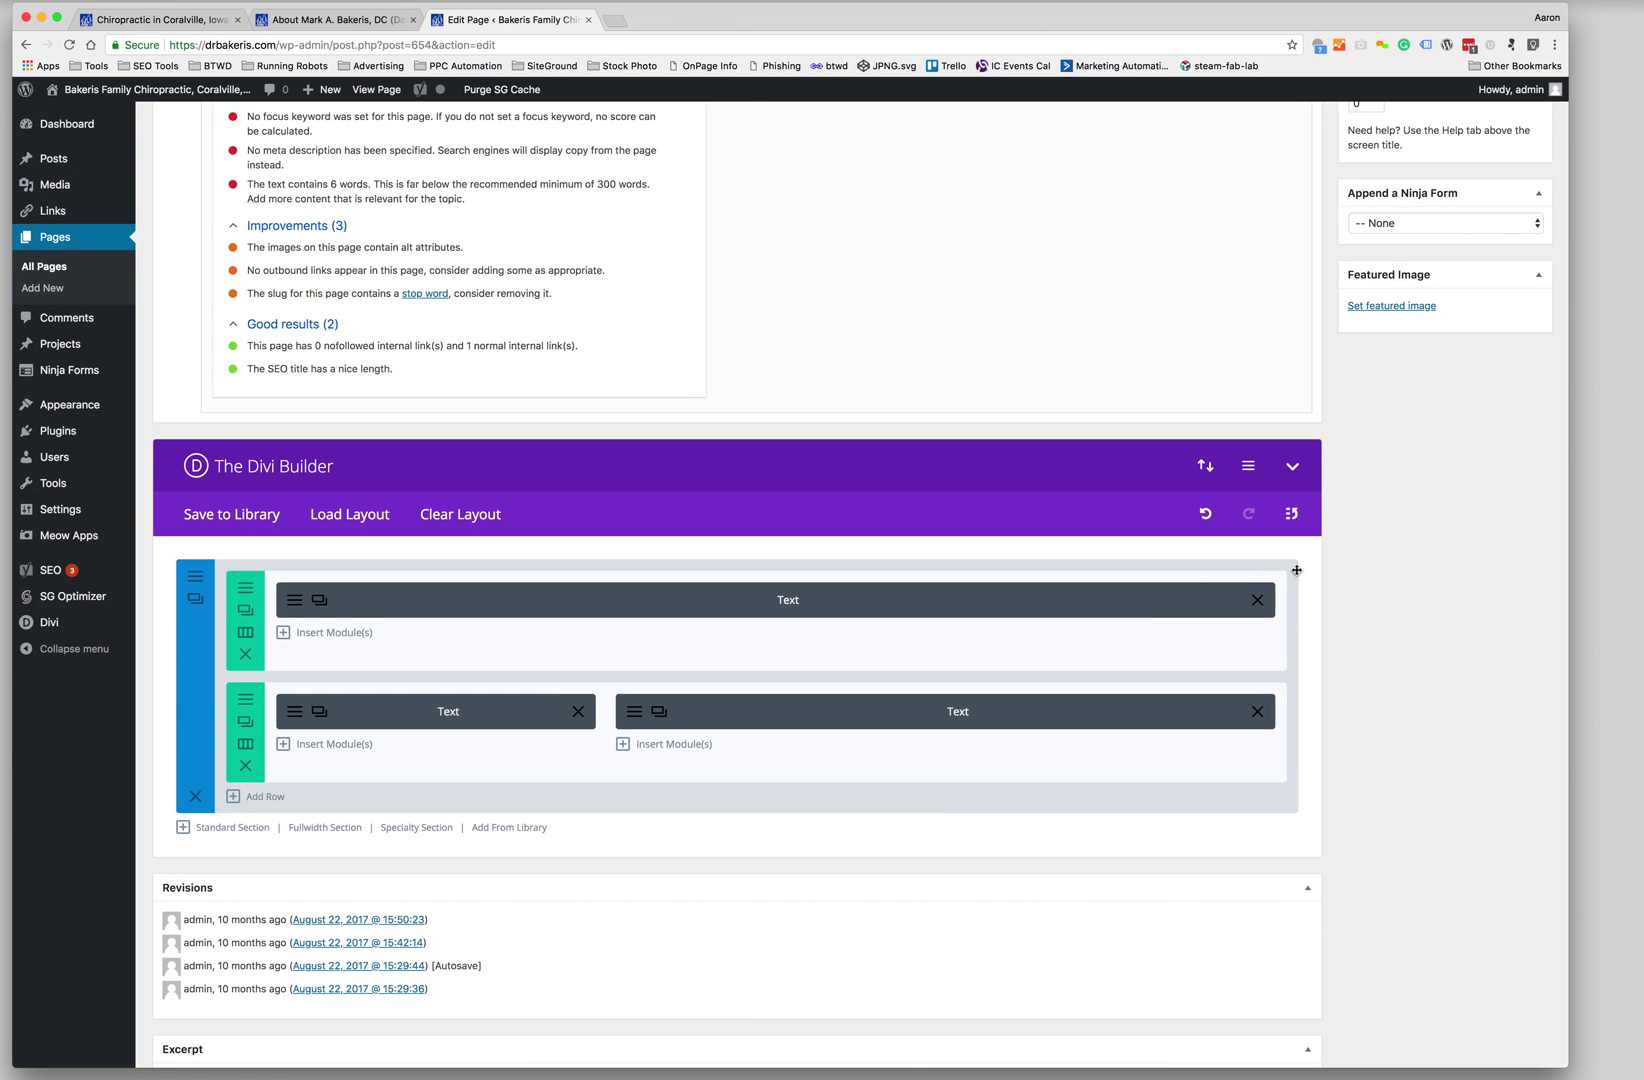
pyautogui.scroll(10, 1288, 573)
pyautogui.click(1517, 519)
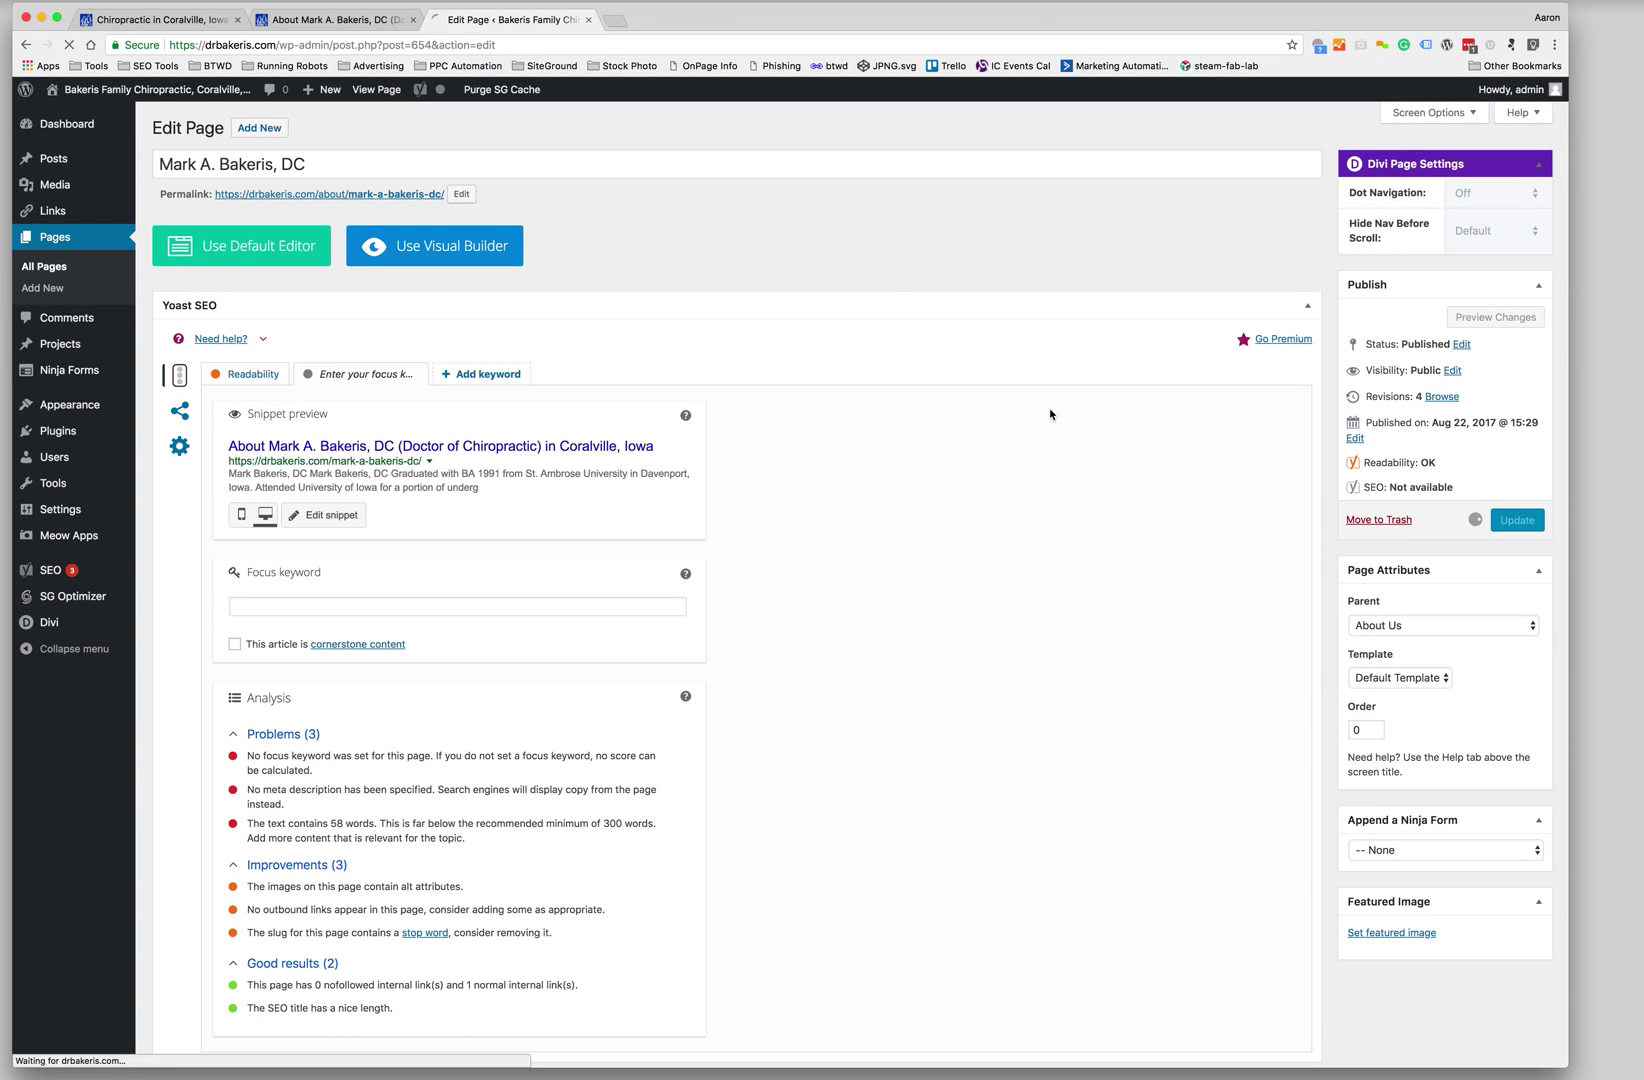
# View the published bio page and highlight its centred name heading and three bio bullets
pyautogui.keyDown('super'); pyautogui.click(388, 93); pyautogui.keyUp('super')
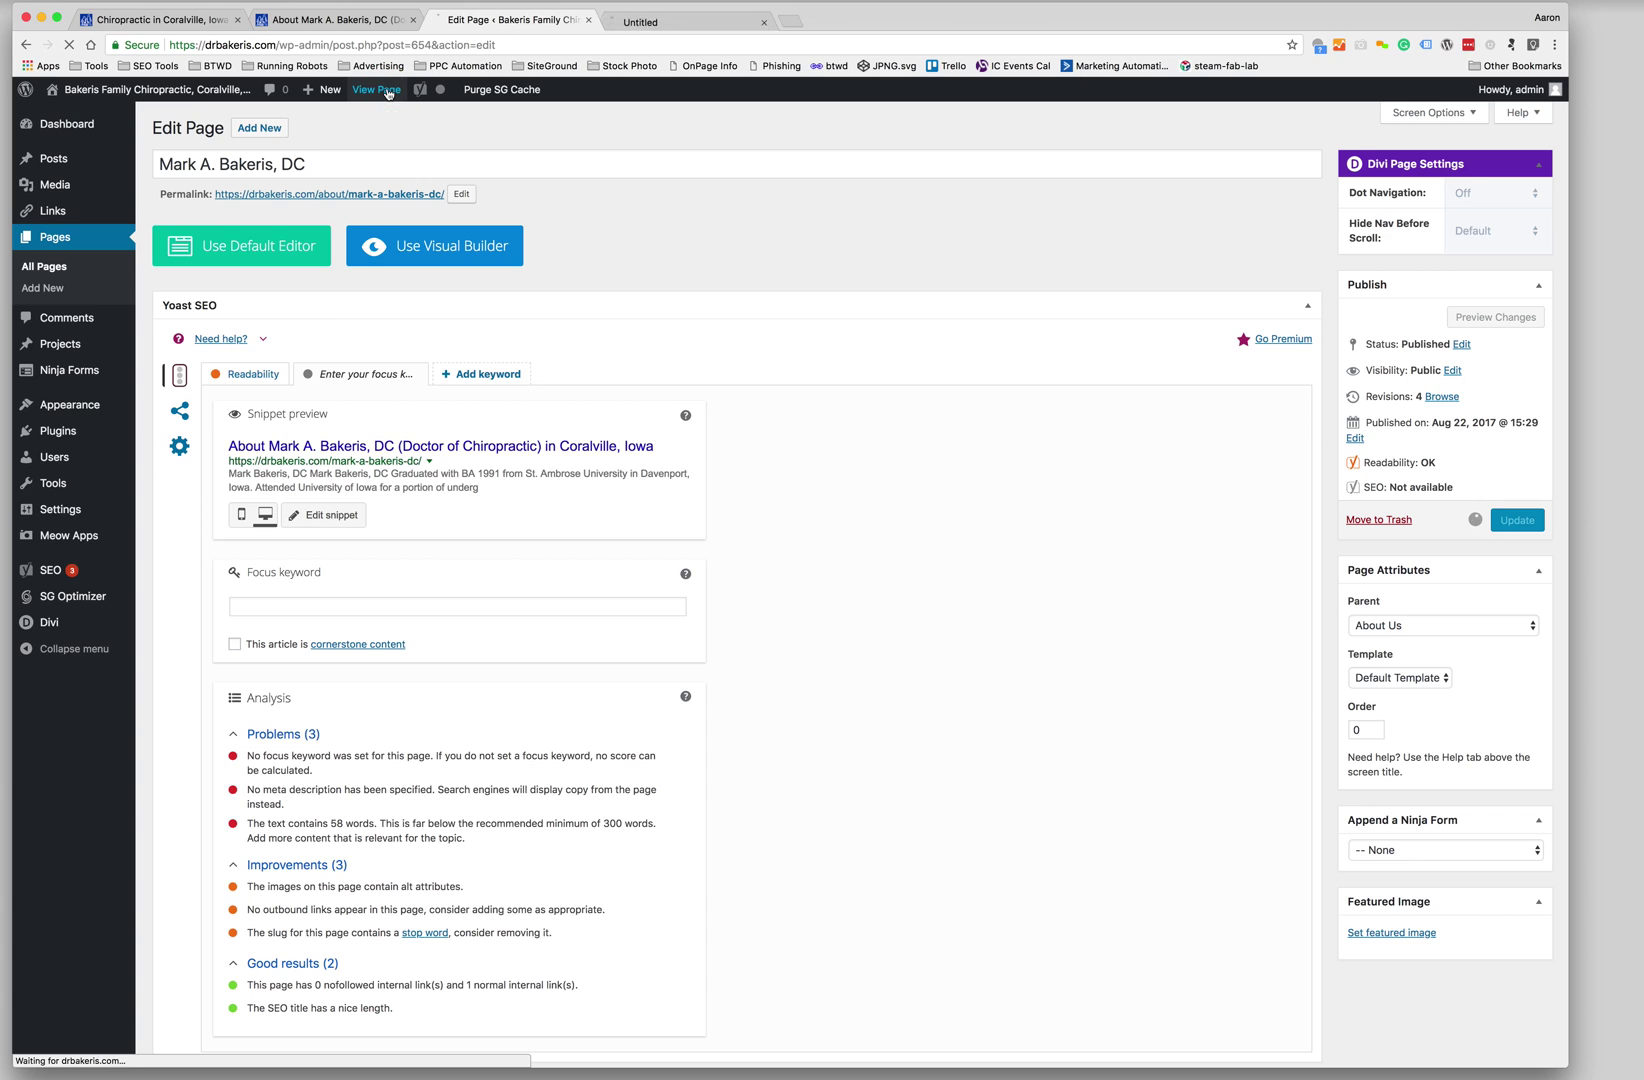
pyautogui.click(679, 24)
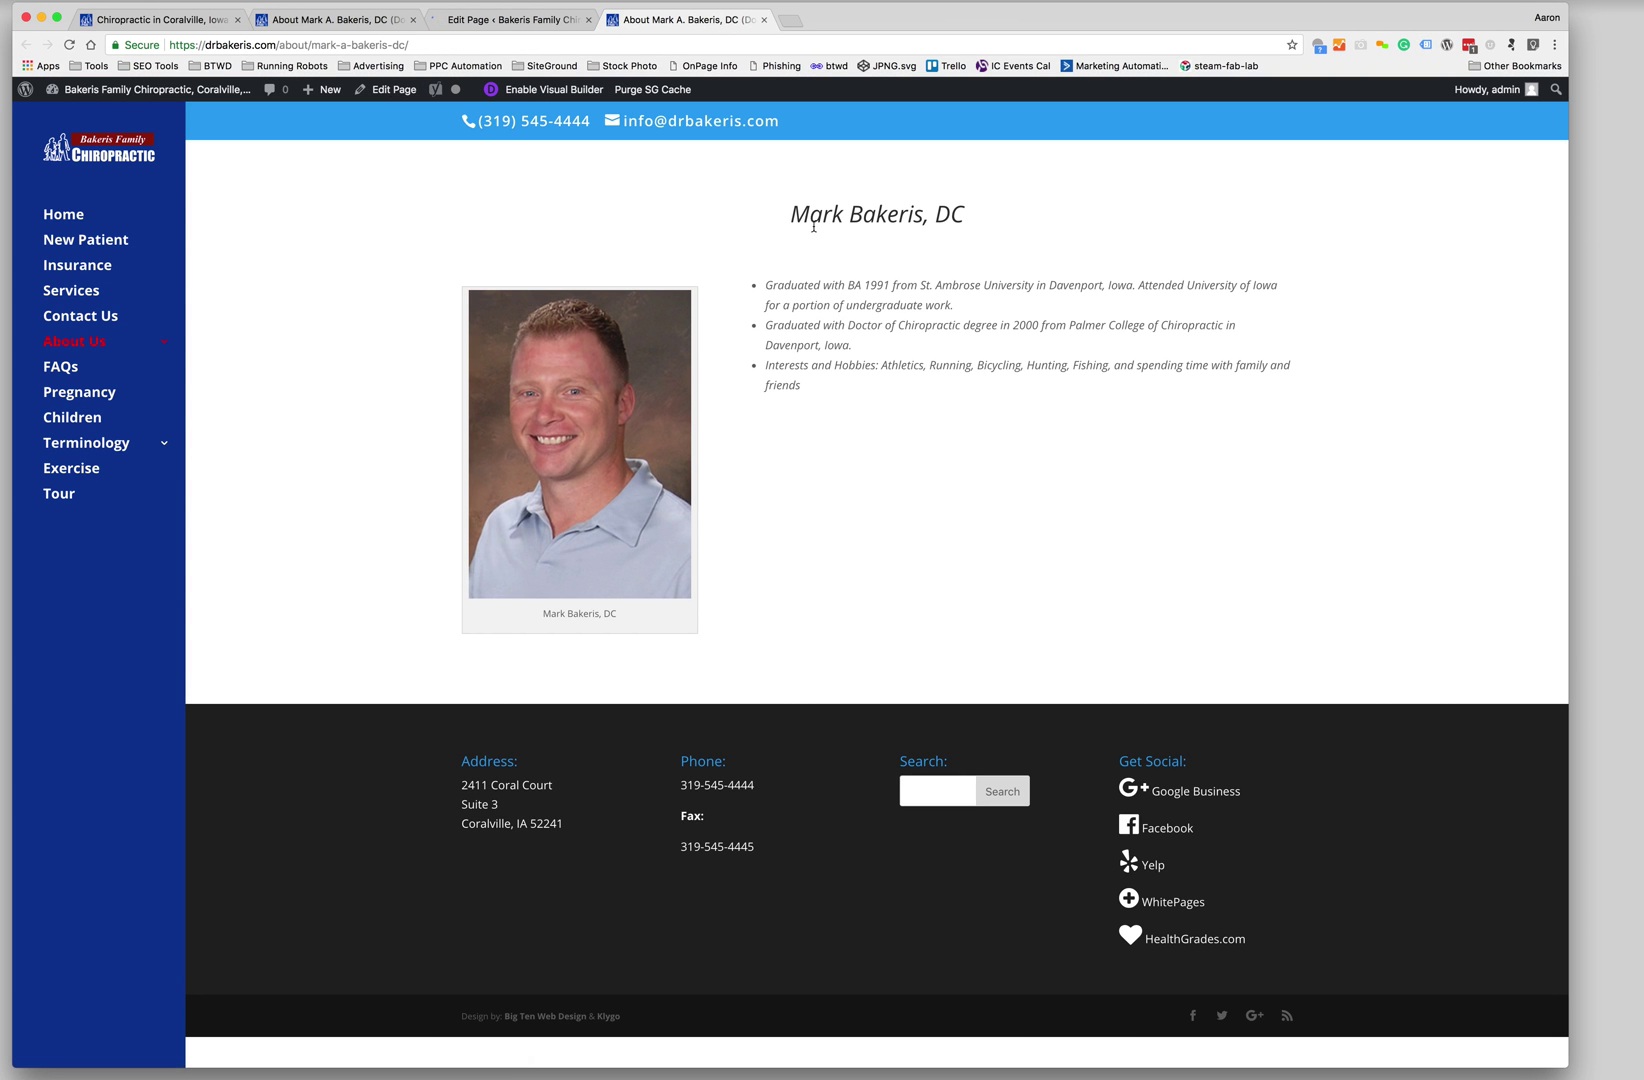
pyautogui.moveTo(791, 214); pyautogui.dragTo(1000, 217)
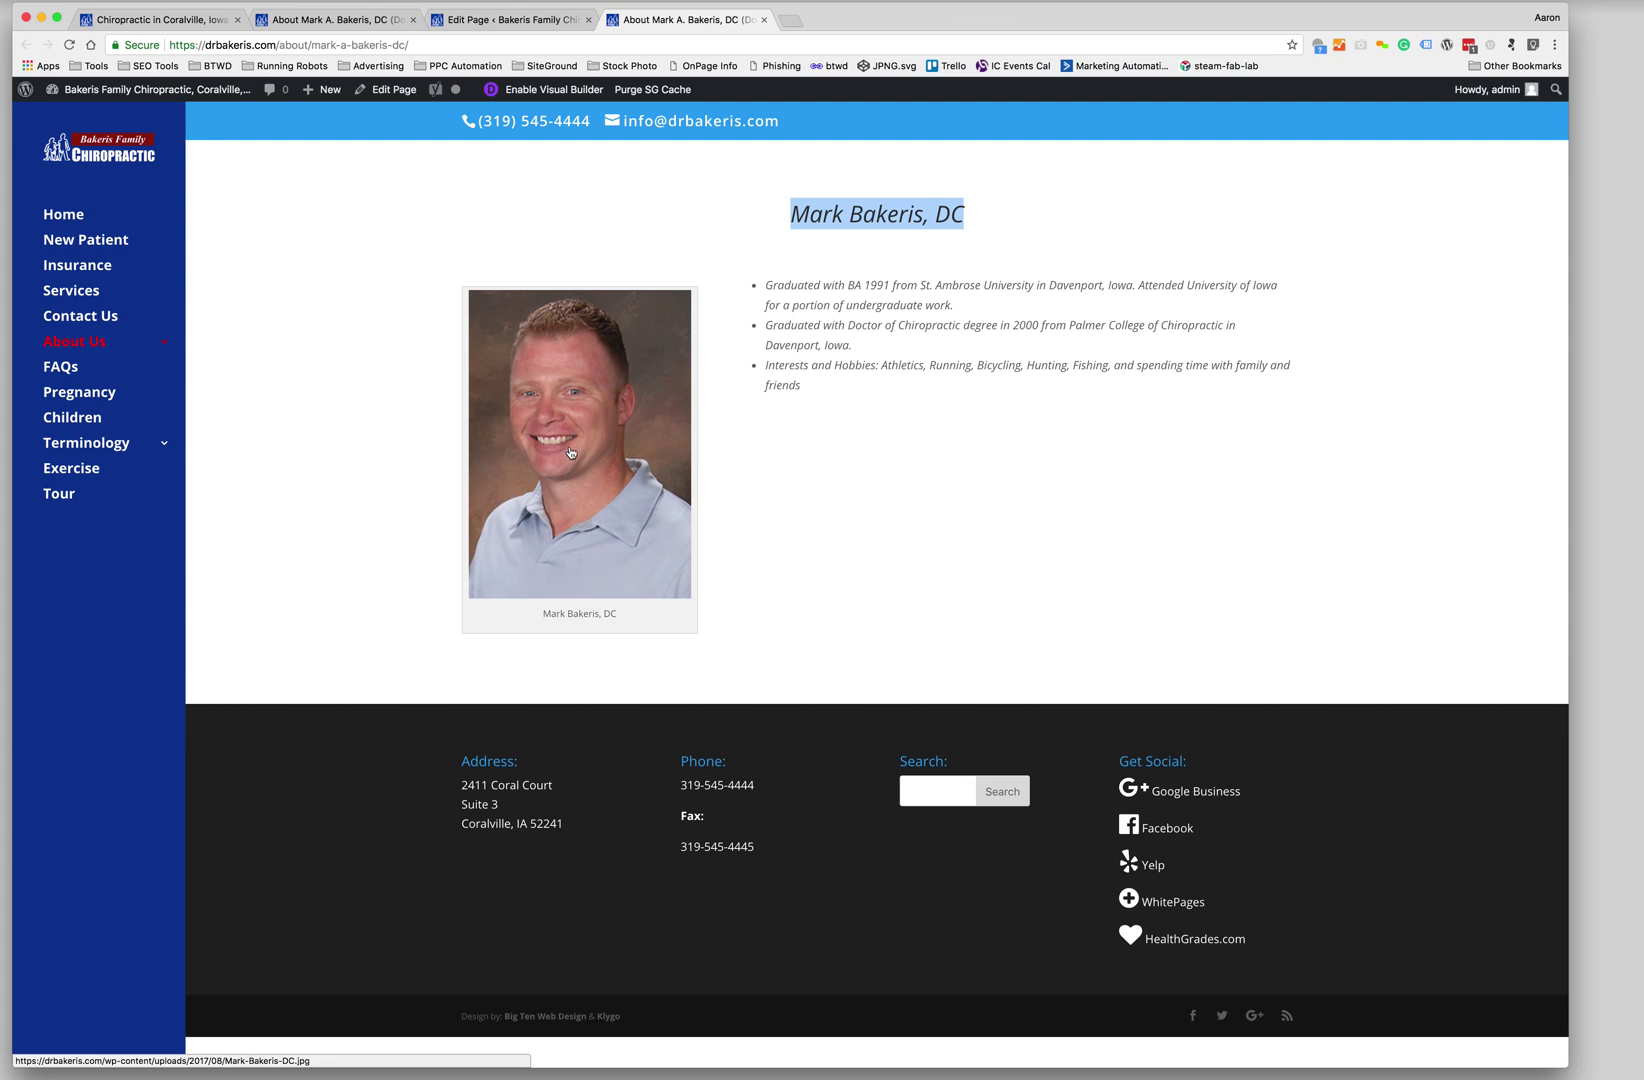
pyautogui.moveTo(761, 286); pyautogui.dragTo(948, 408)
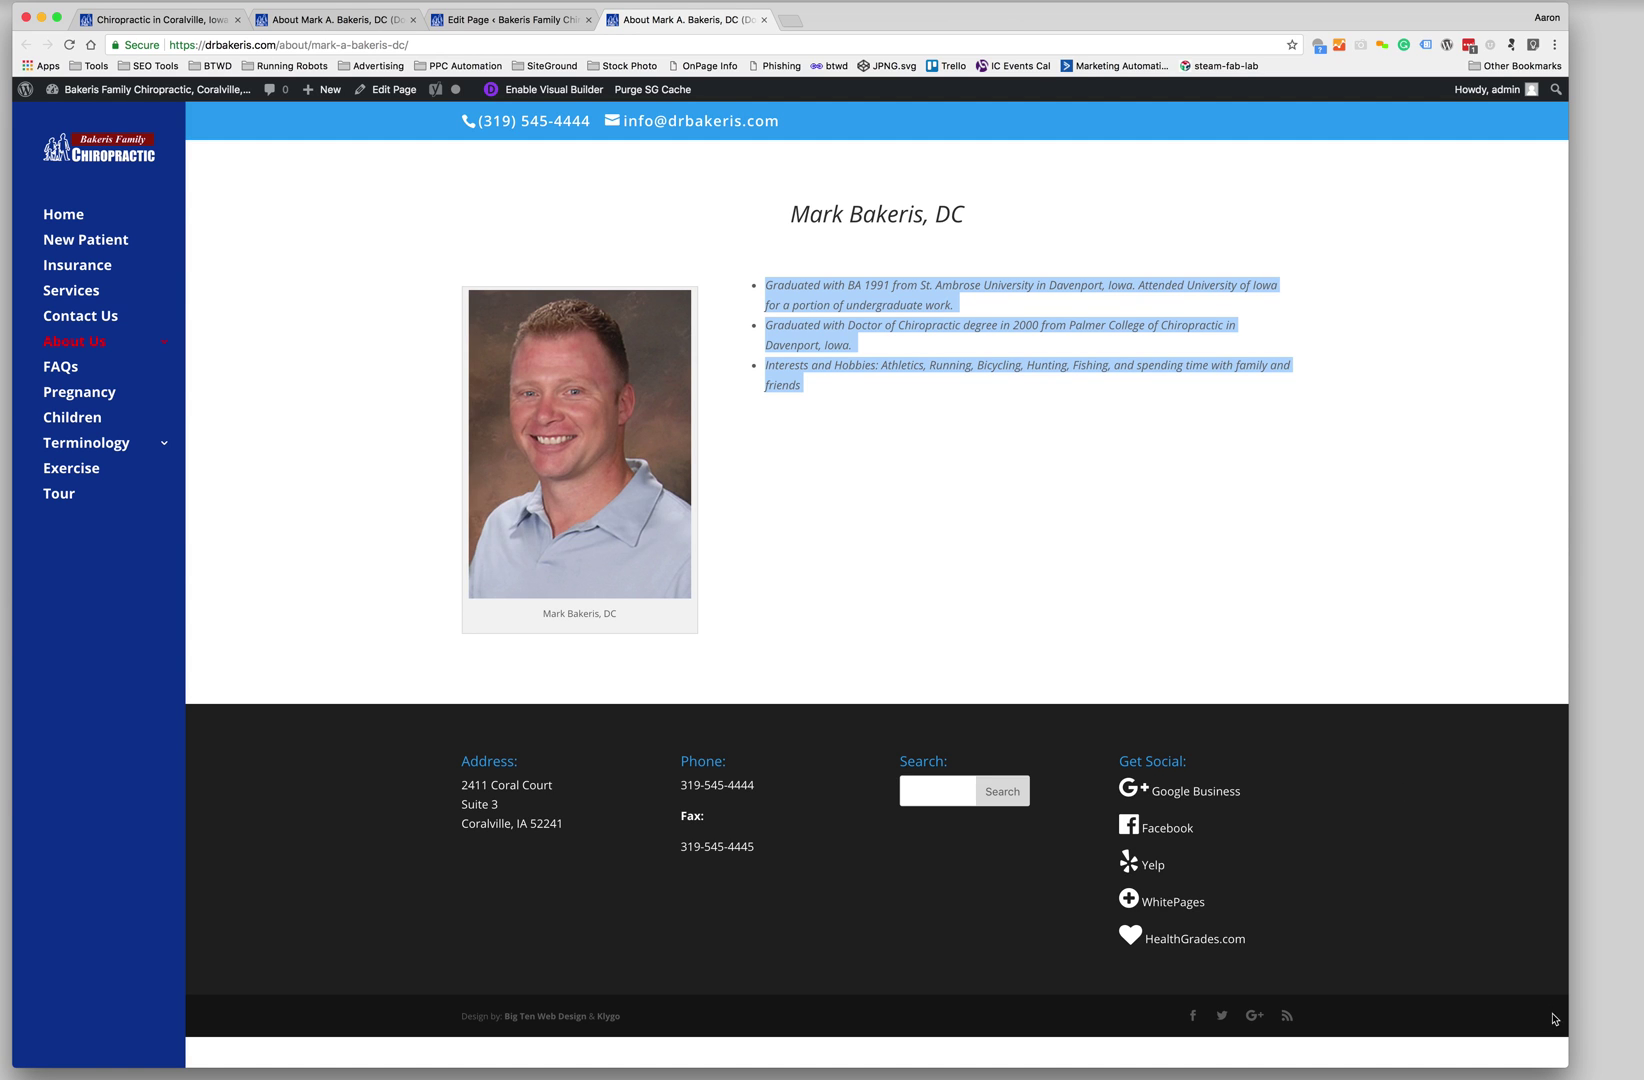
# Narrow the browser to mobile width to check the layout, then widen it back to desktop
pyautogui.moveTo(1566, 1060); pyautogui.dragTo(338, 974)
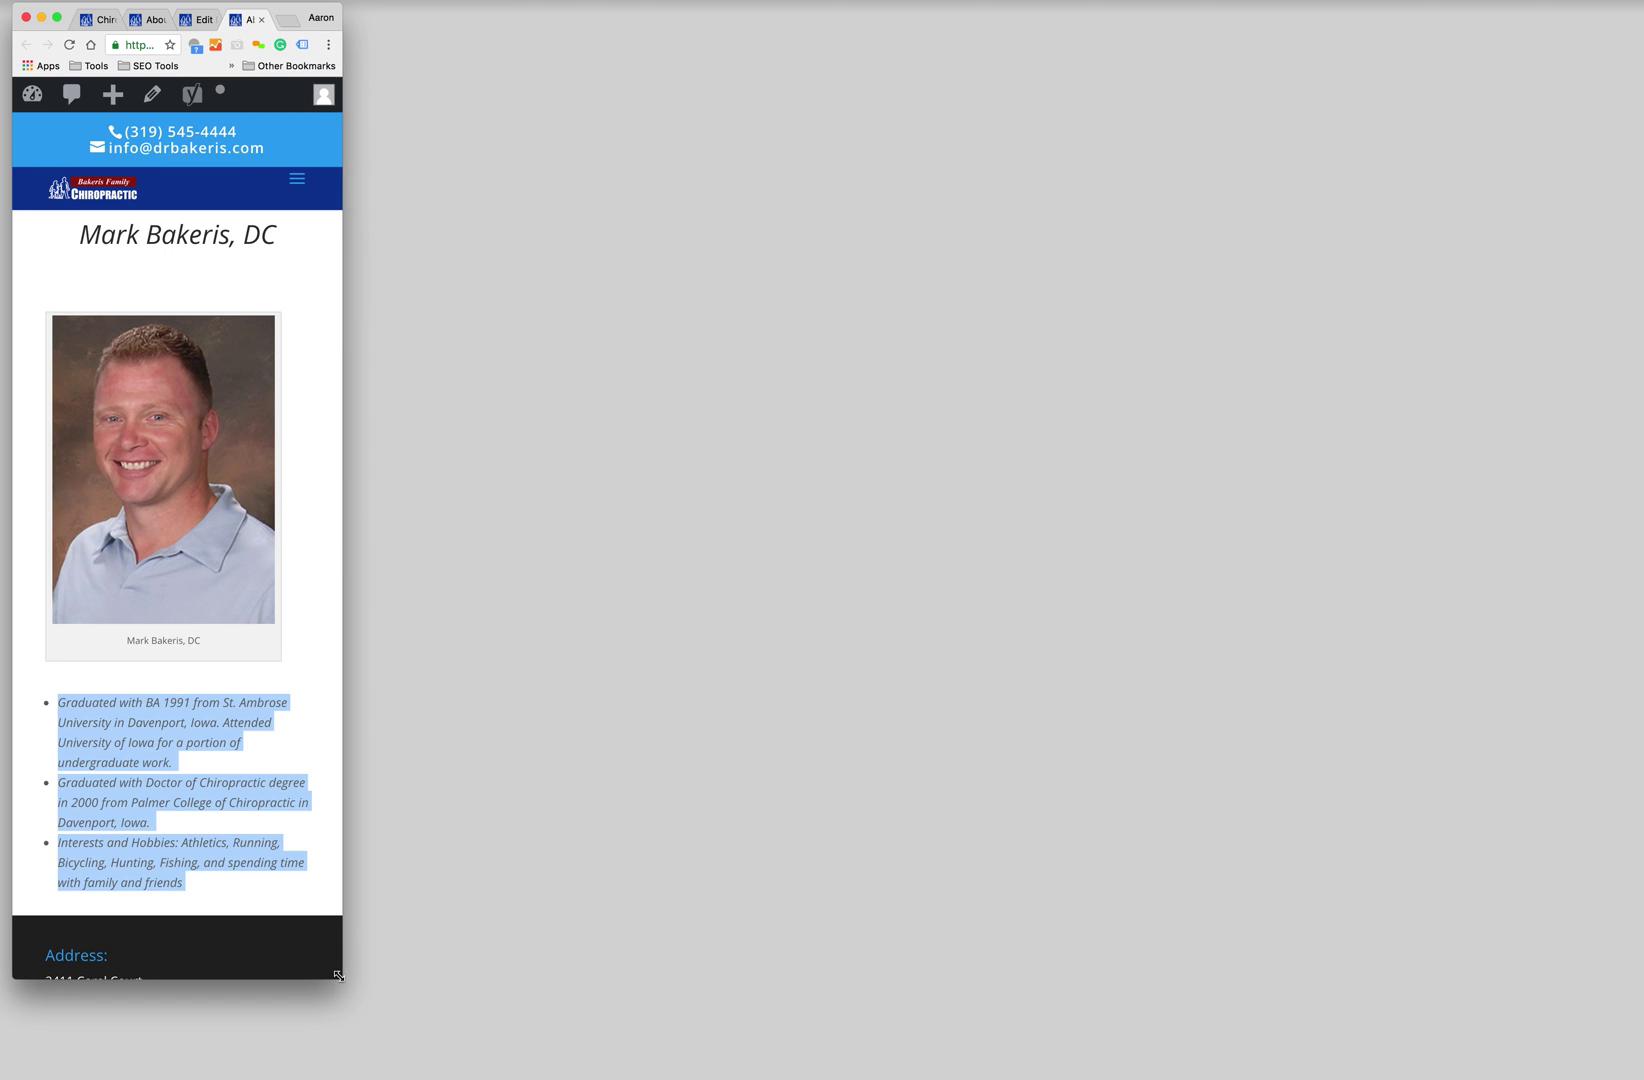
pyautogui.click(325, 933)
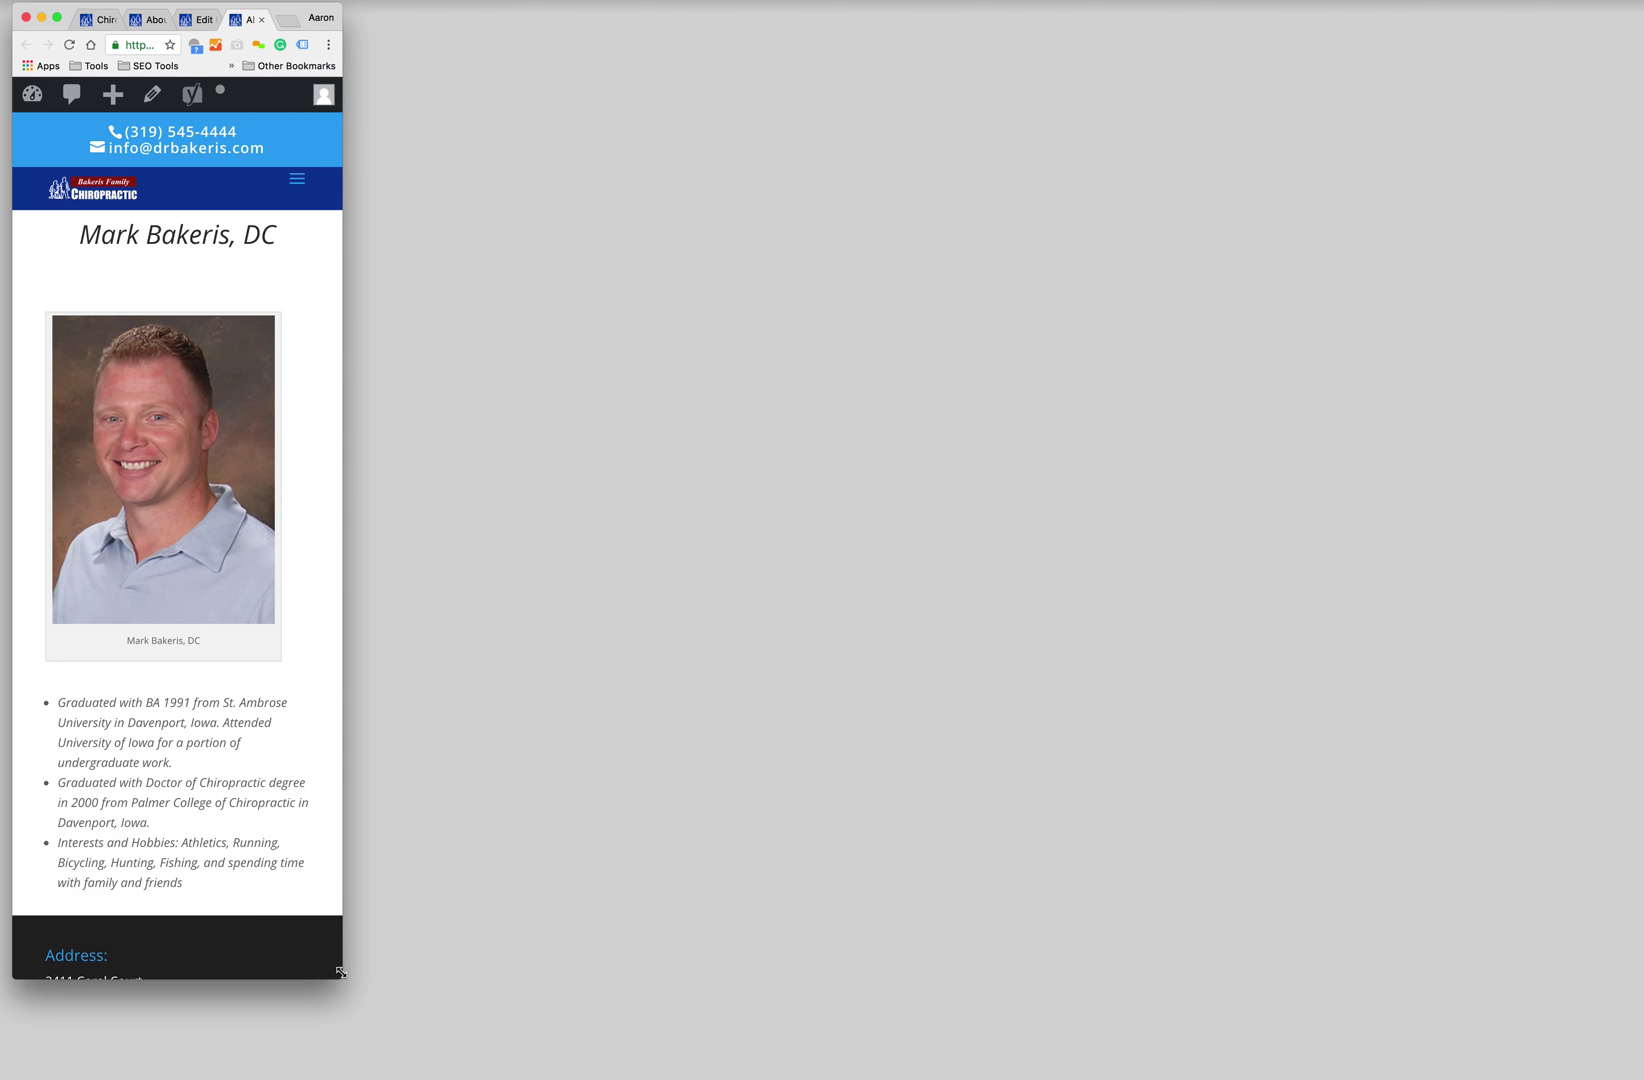
pyautogui.moveTo(338, 965); pyautogui.dragTo(1625, 1068)
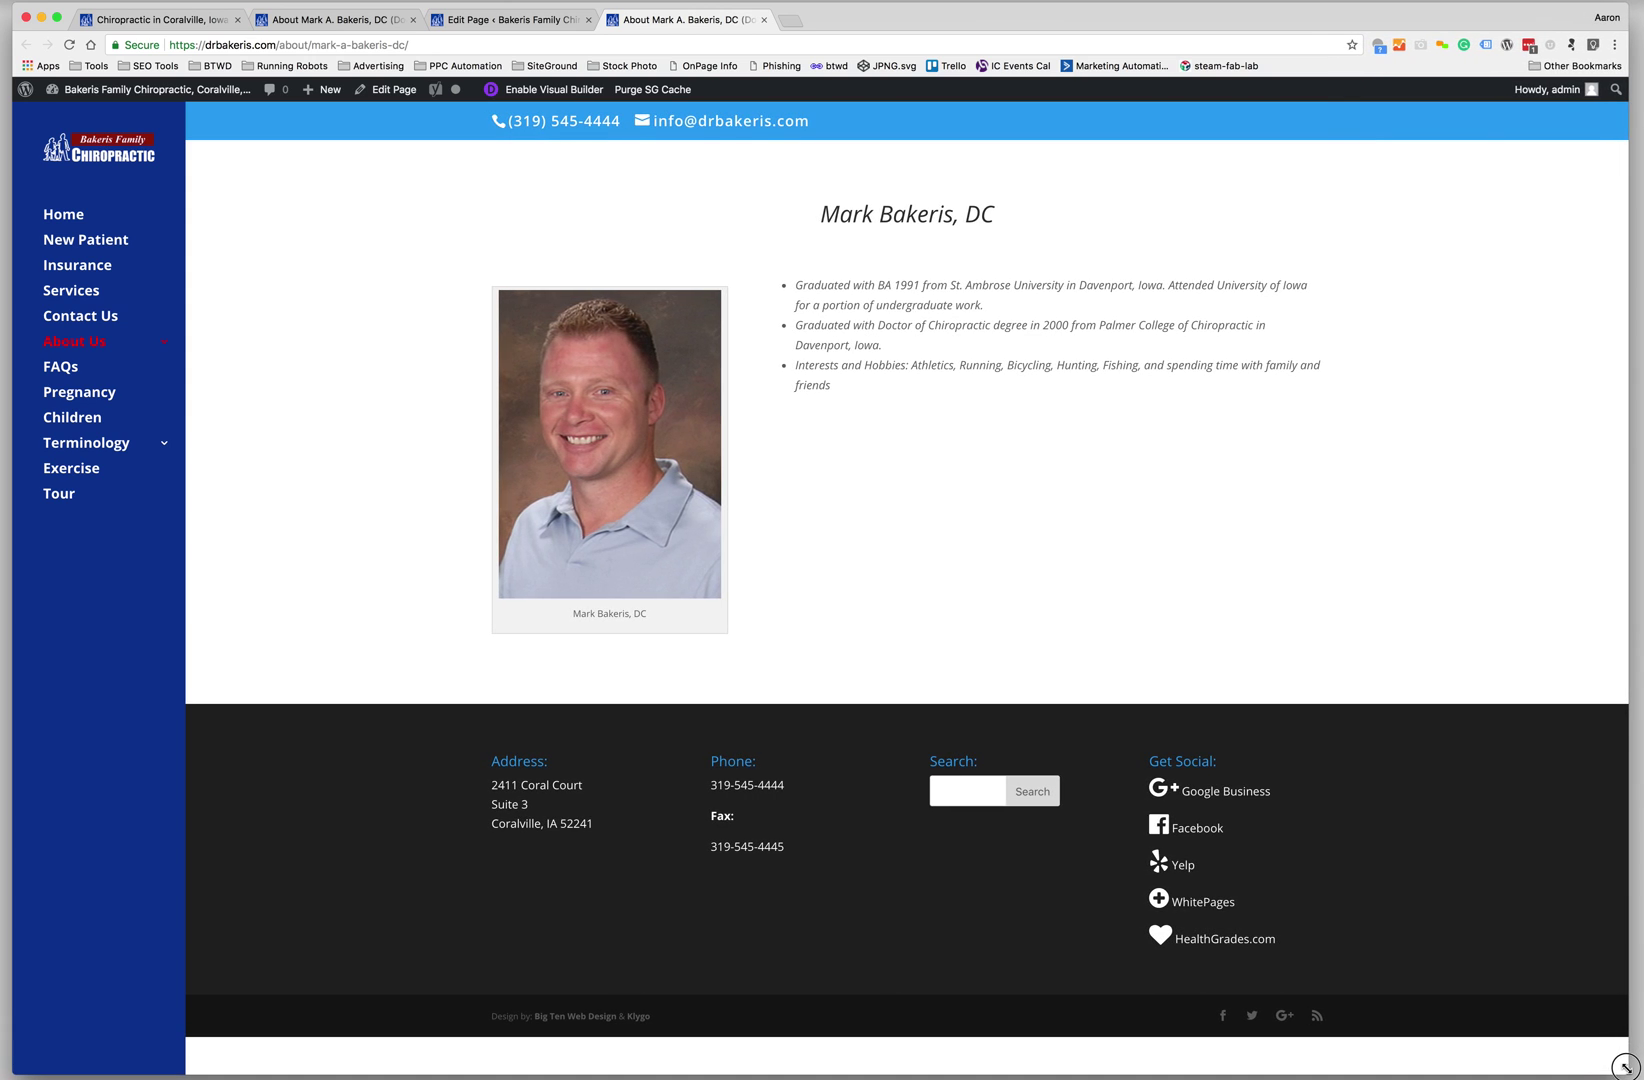
# Delete the old captioned headshot from the photo Text module in the page editor
pyautogui.click(540, 19)
pyautogui.scroll(-10, 626, 517)
pyautogui.scroll(-1, 626, 517)
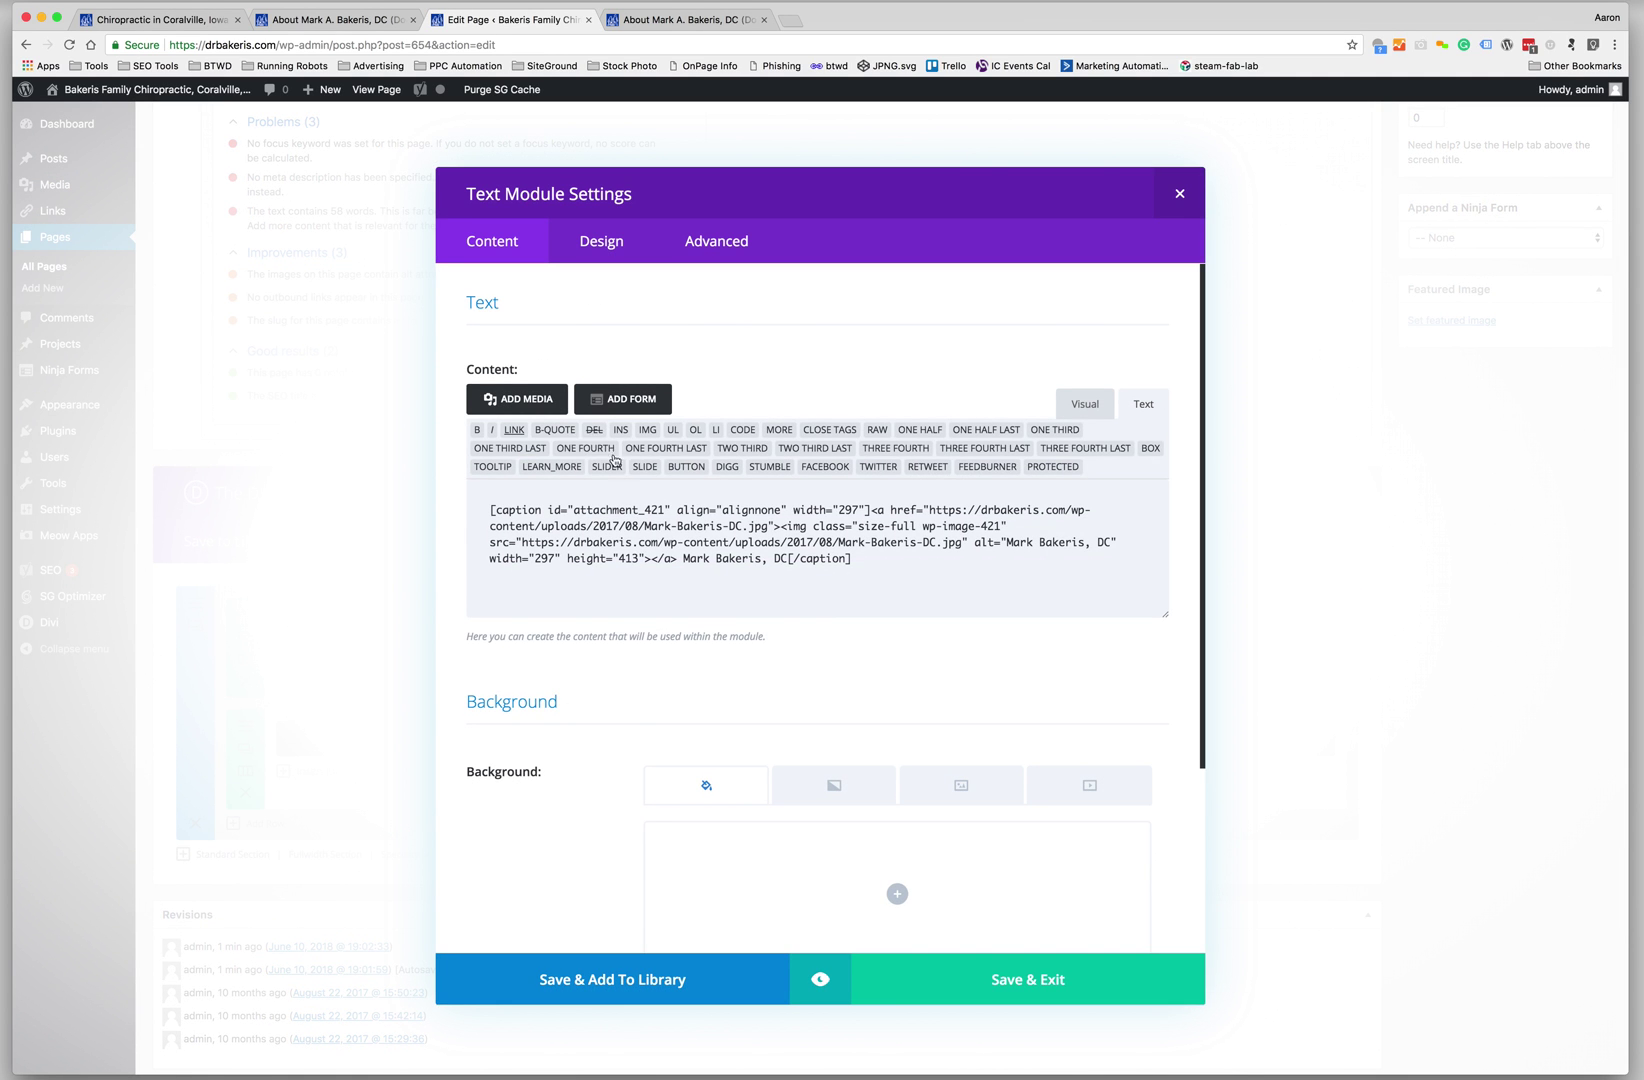
pyautogui.click(1085, 404)
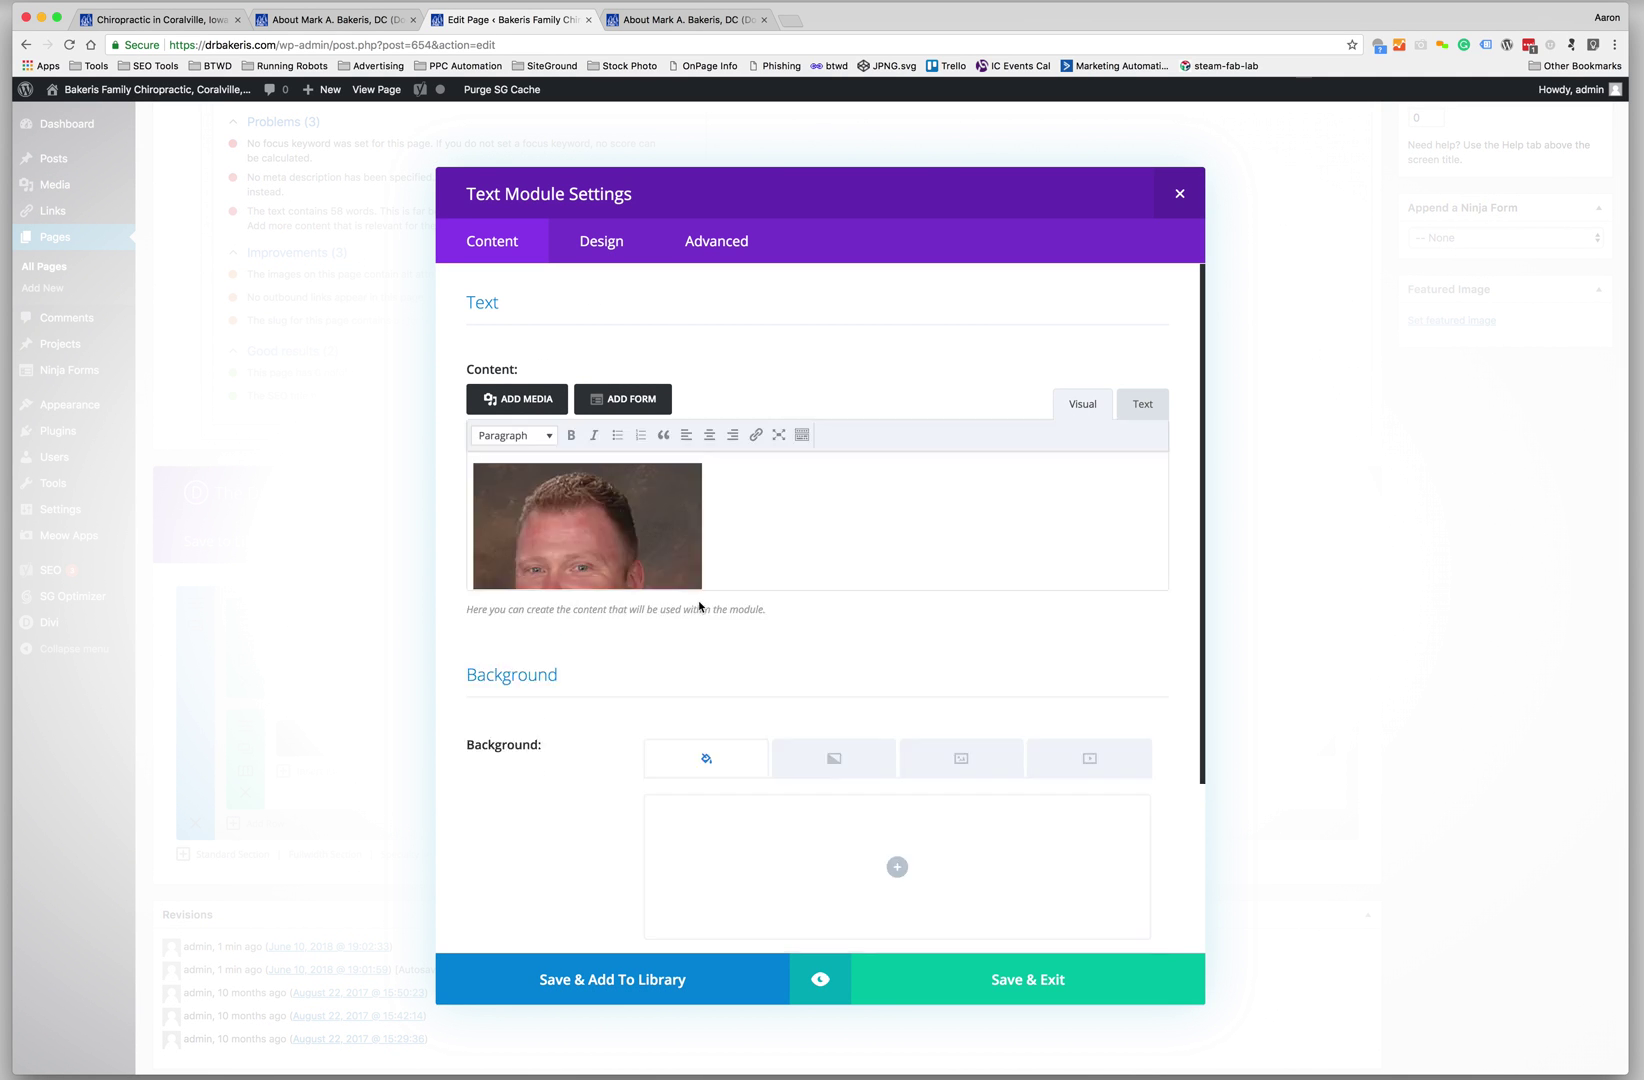
pyautogui.click(647, 596)
pyautogui.press('super+a')
pyautogui.press('BackSpace')
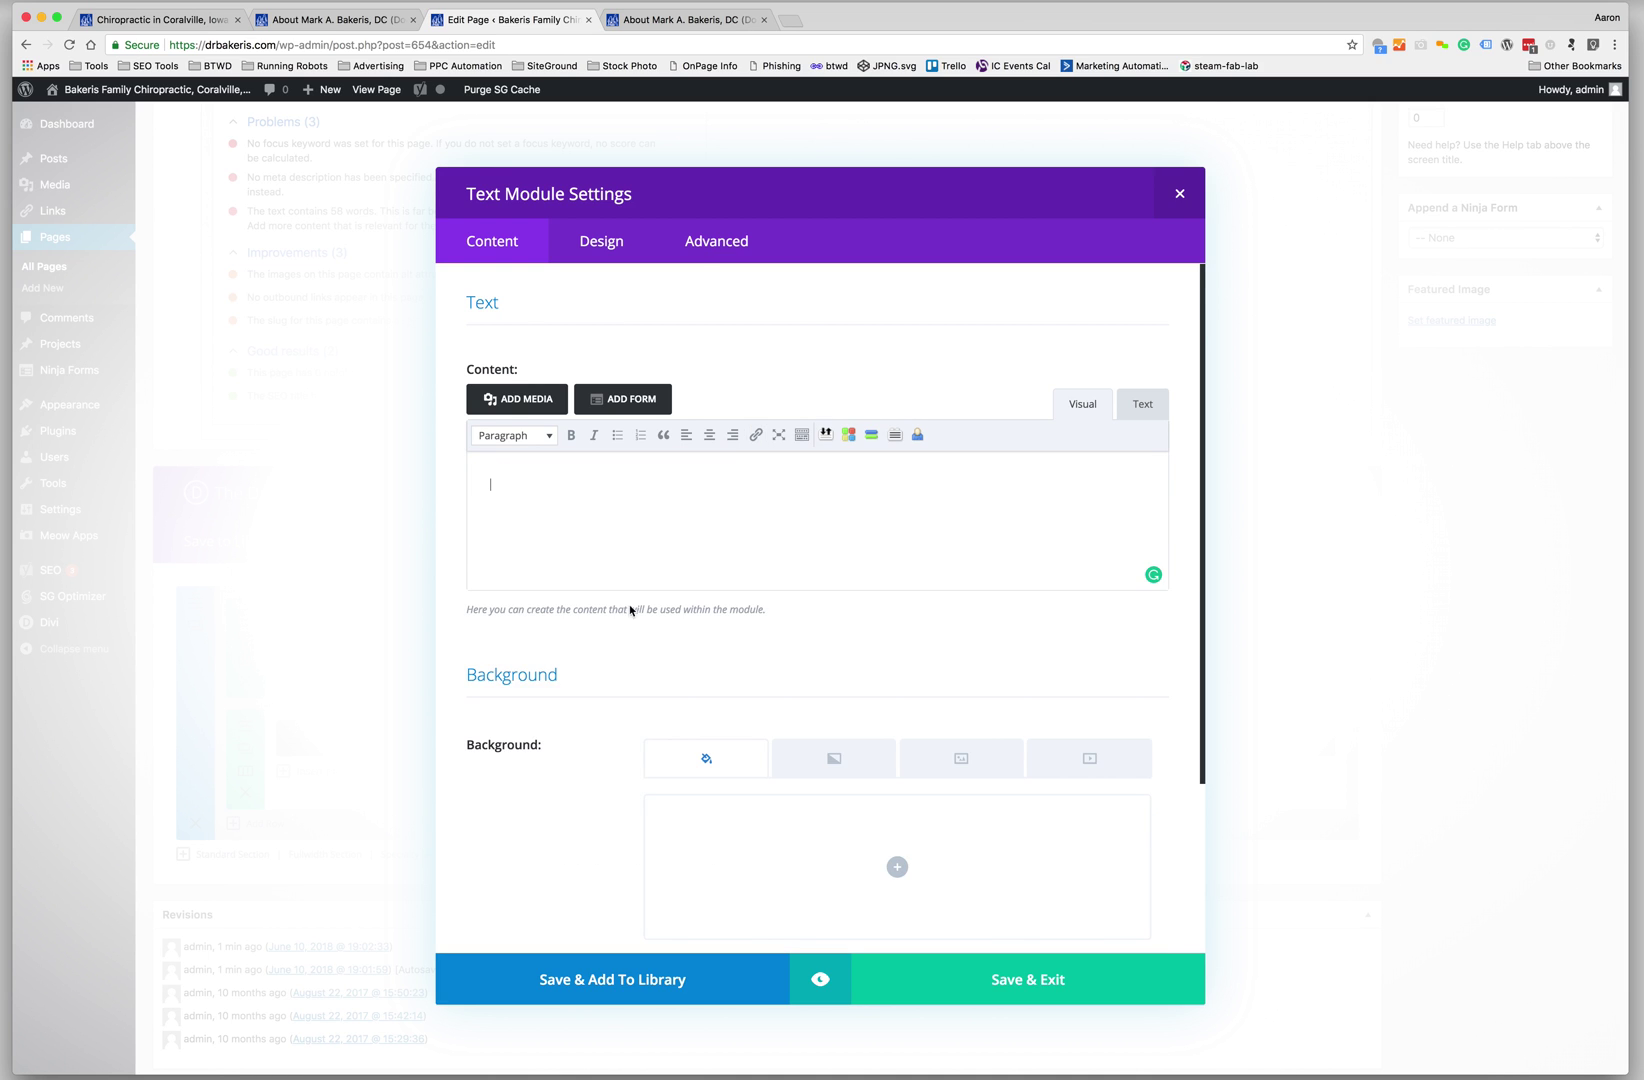
pyautogui.click(524, 398)
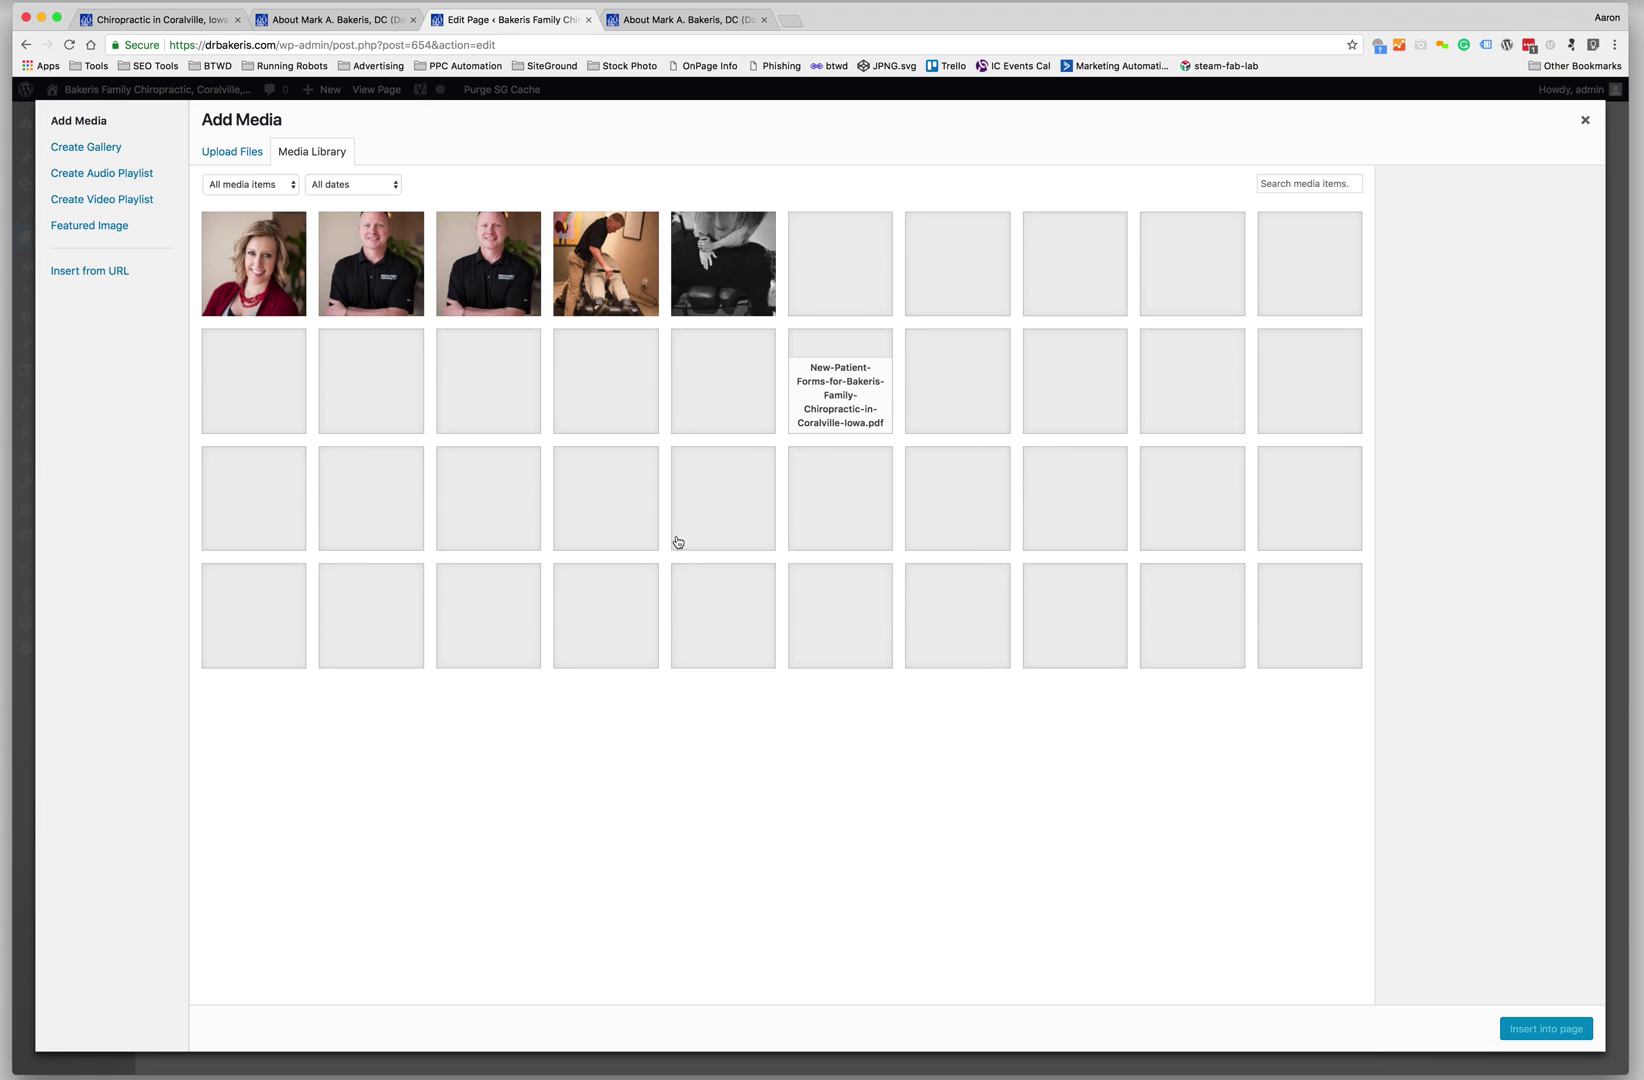
pyautogui.click(539, 263)
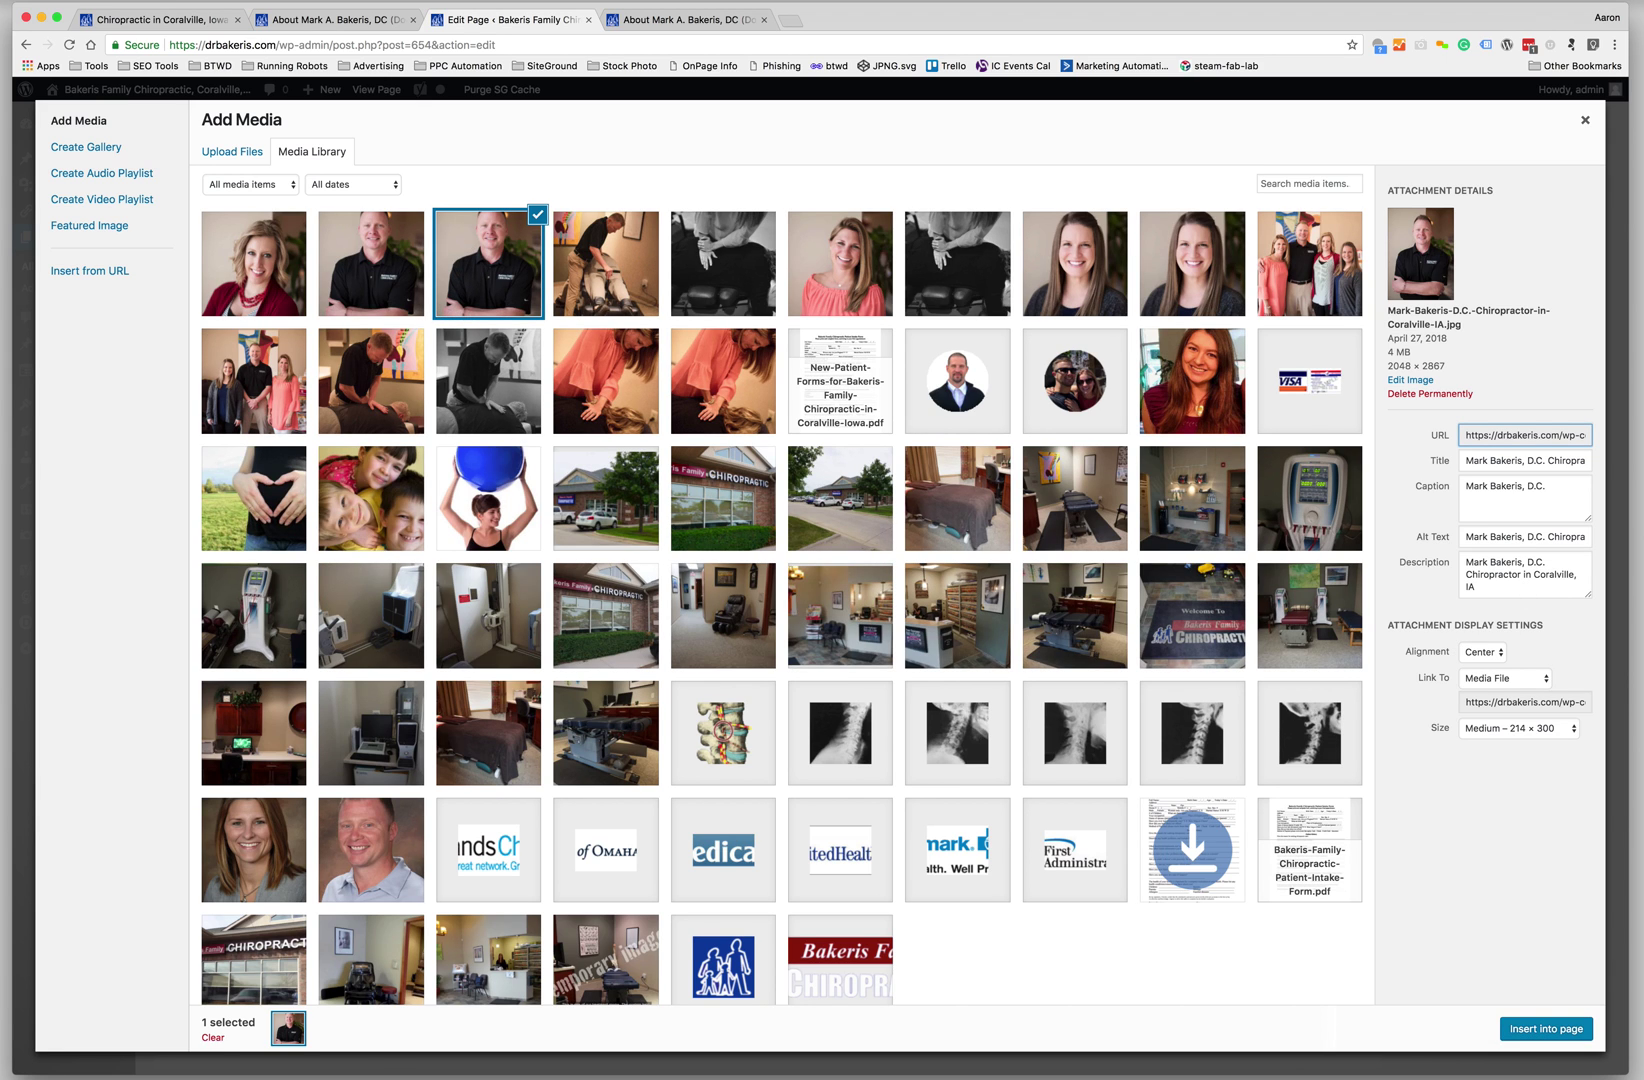
pyautogui.click(370, 263)
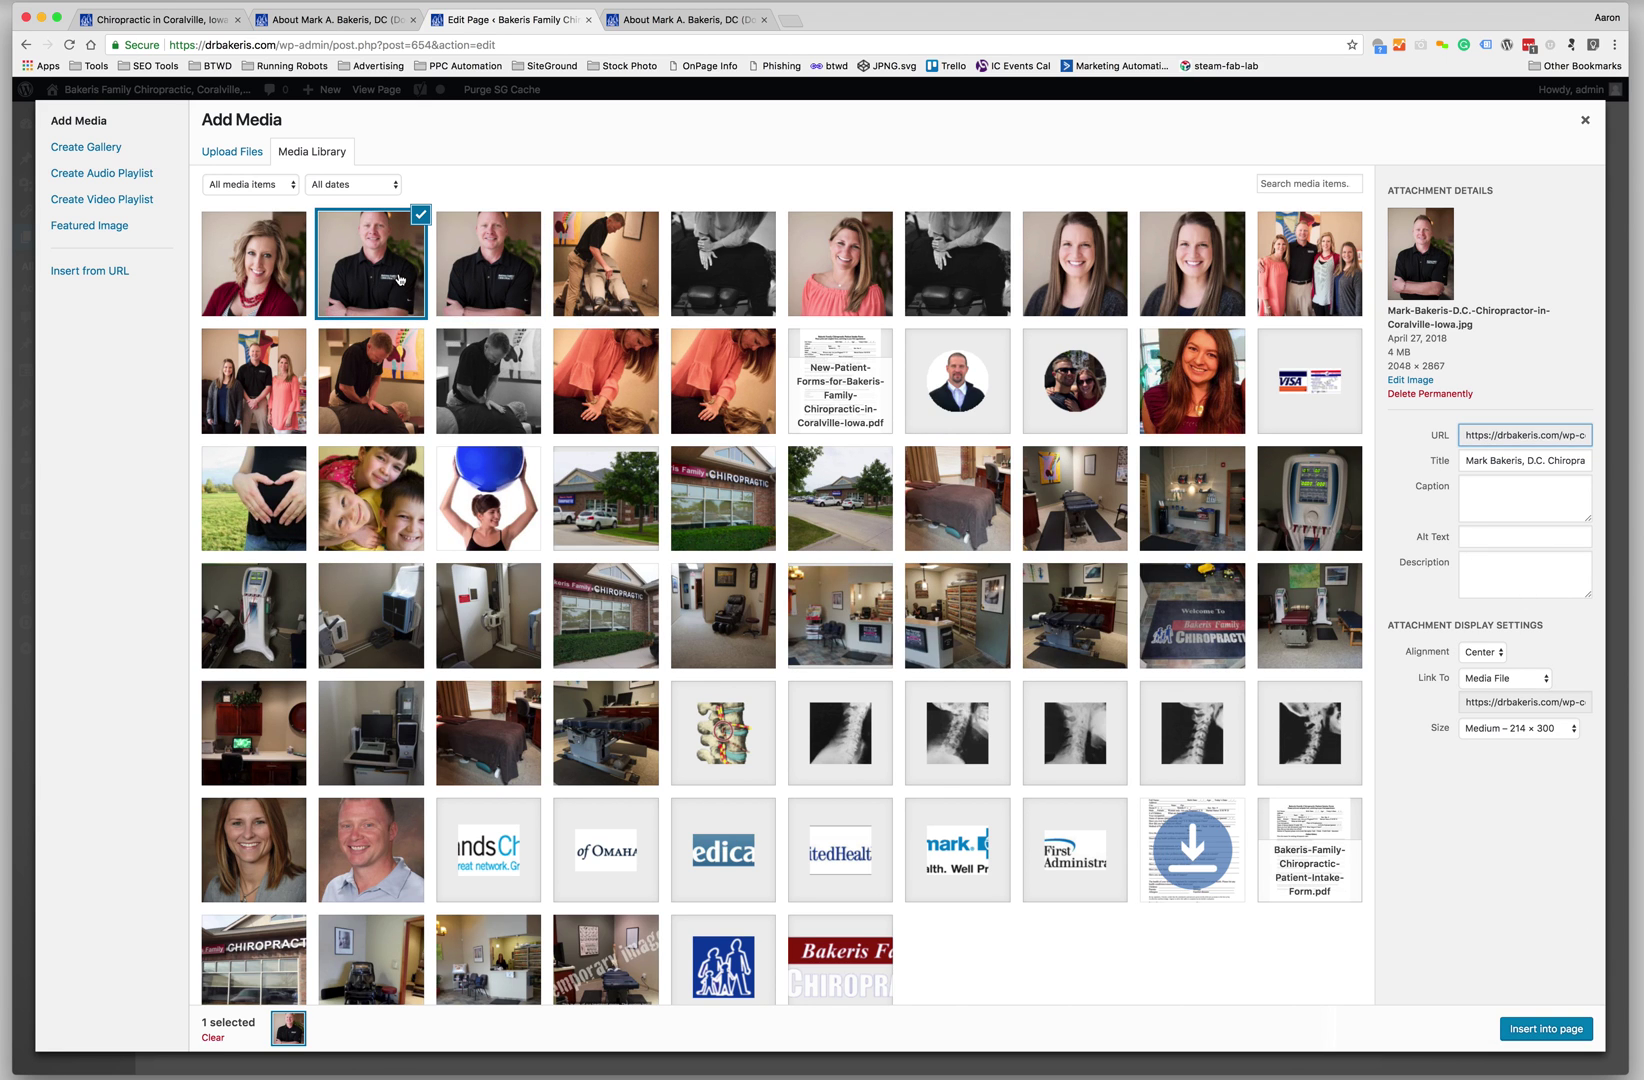
pyautogui.click(1529, 463)
pyautogui.press('super+a')
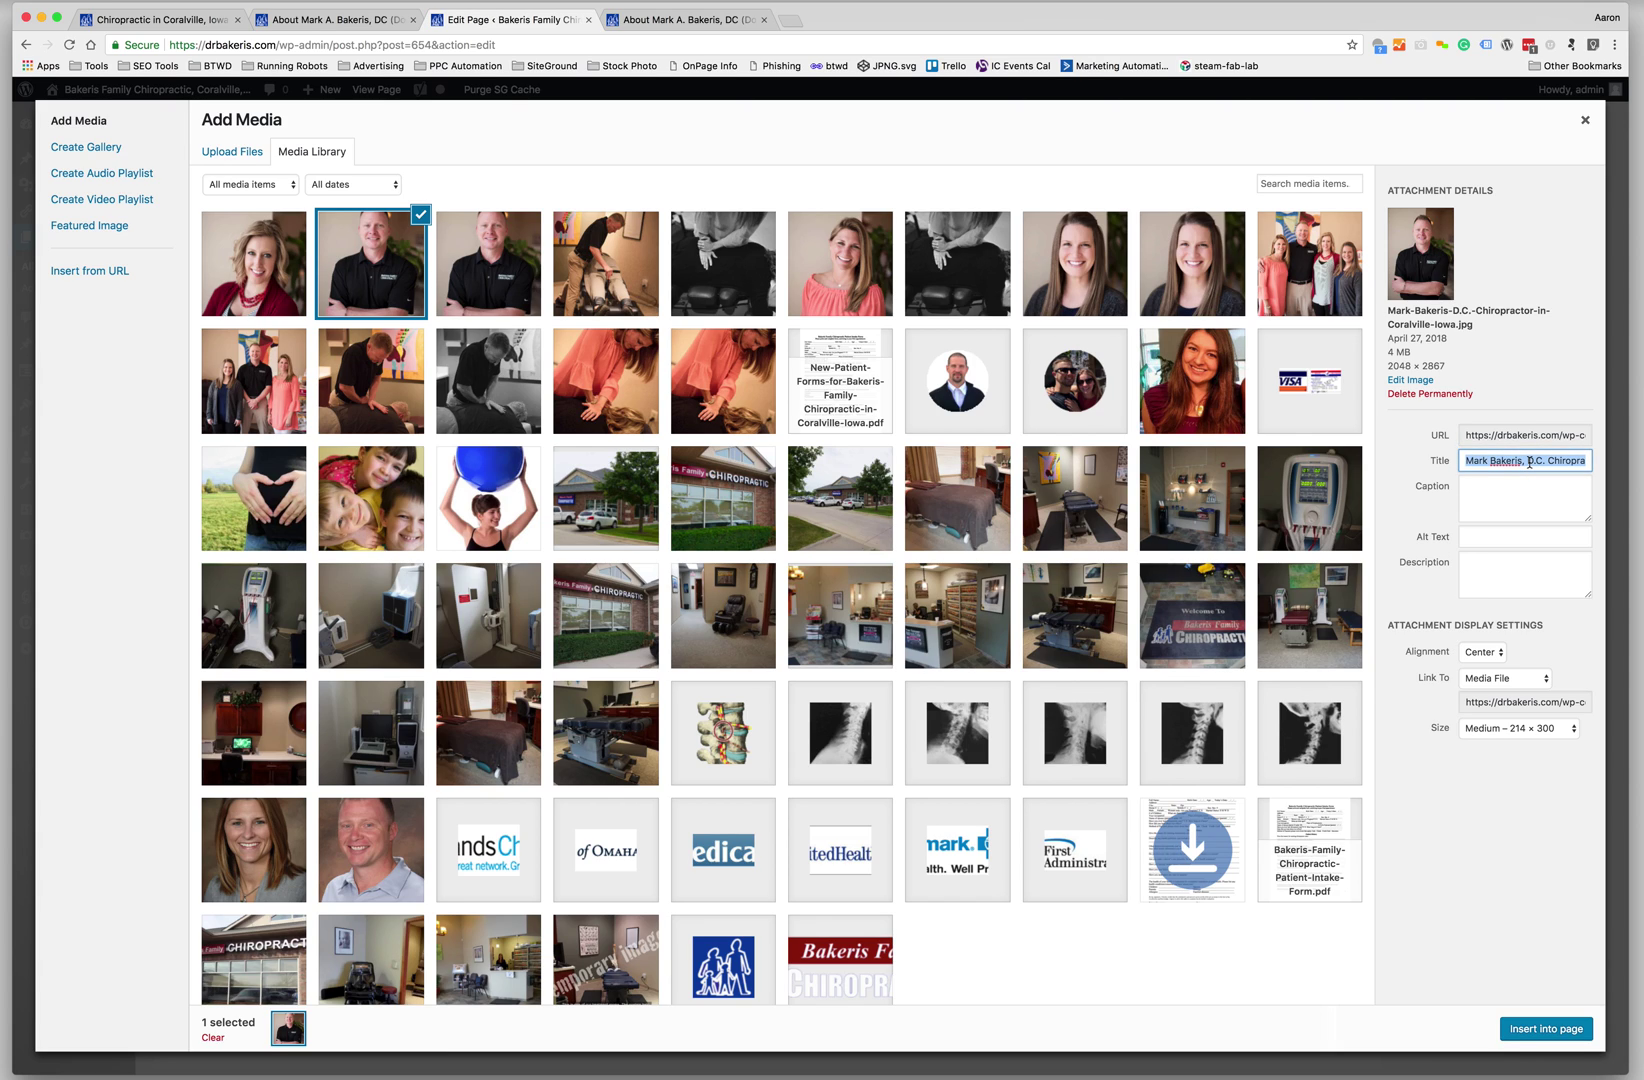
pyautogui.click(1528, 493)
pyautogui.write('Mark Bakeris, D.C. Chiropractor in Coralville, Iowa')
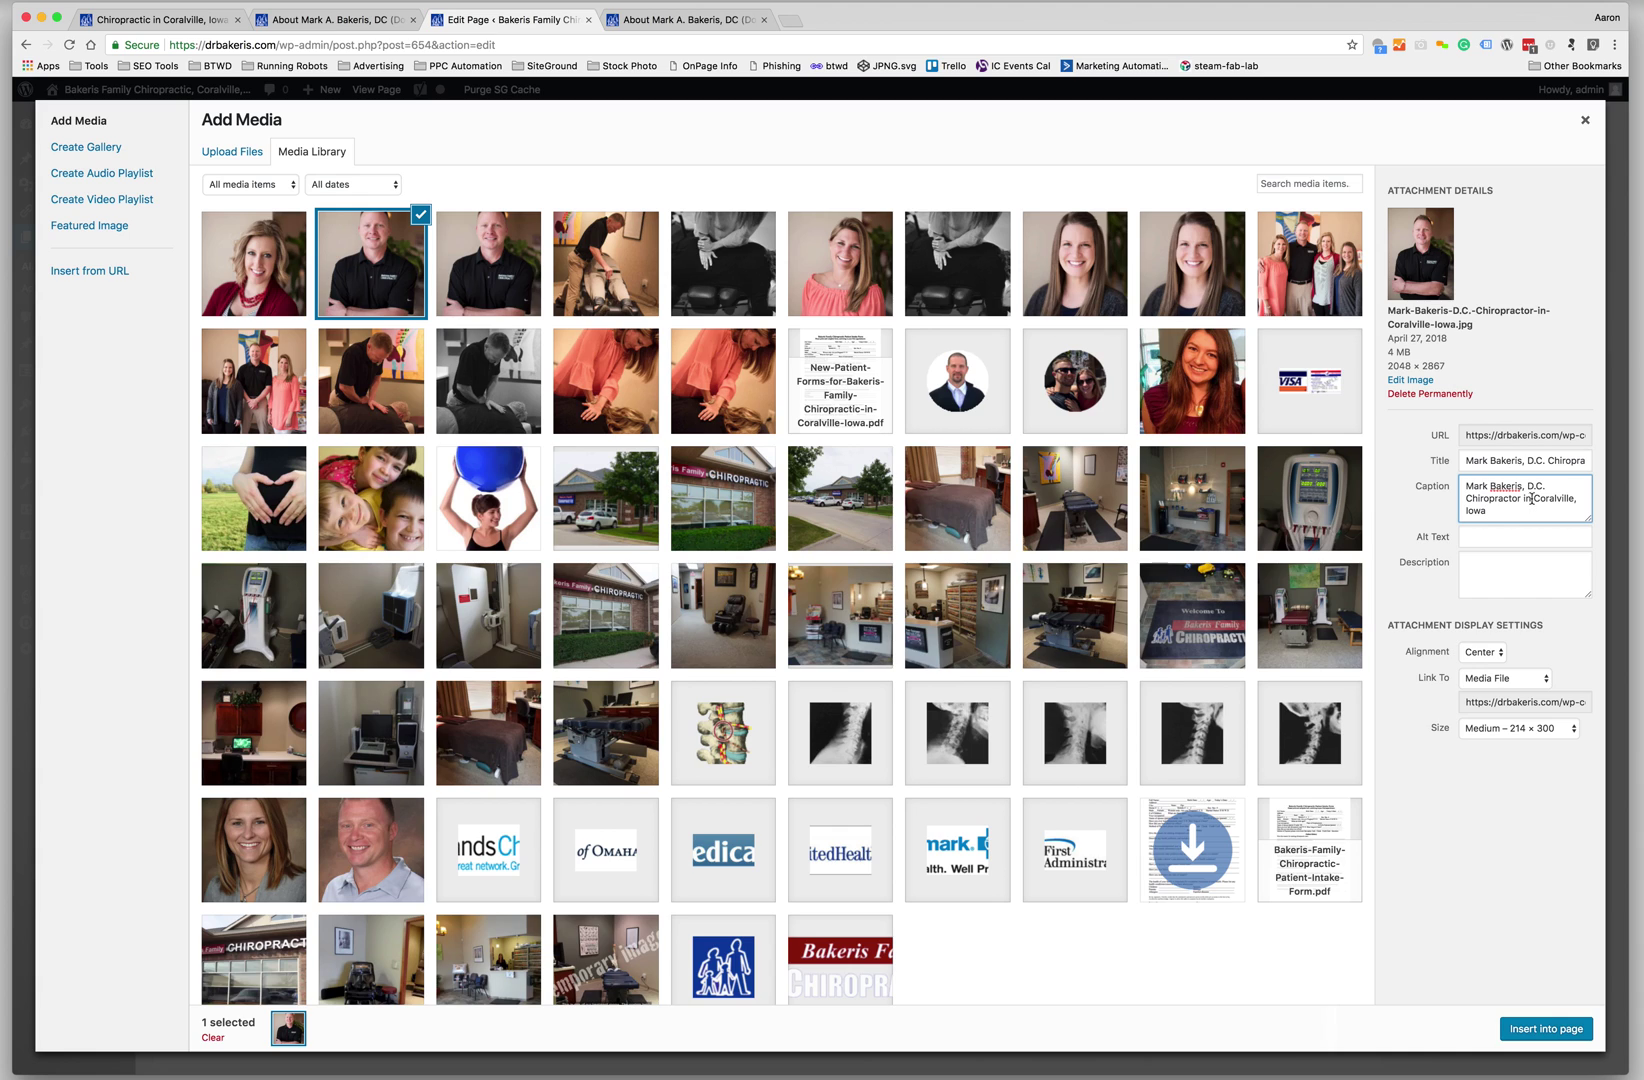
pyautogui.moveTo(1545, 490); pyautogui.dragTo(1585, 590)
pyautogui.press('BackSpace')
# Fill the alt text and description with the photo's title and insert it into the module
pyautogui.click(1534, 537)
pyautogui.write('Mark Bakeris, D.C. Chiropractor in Coralville, Iowa')
pyautogui.click(1527, 565)
pyautogui.write('Mark Bakeris, D.C. Chiropractor in Coralville, Iowa')
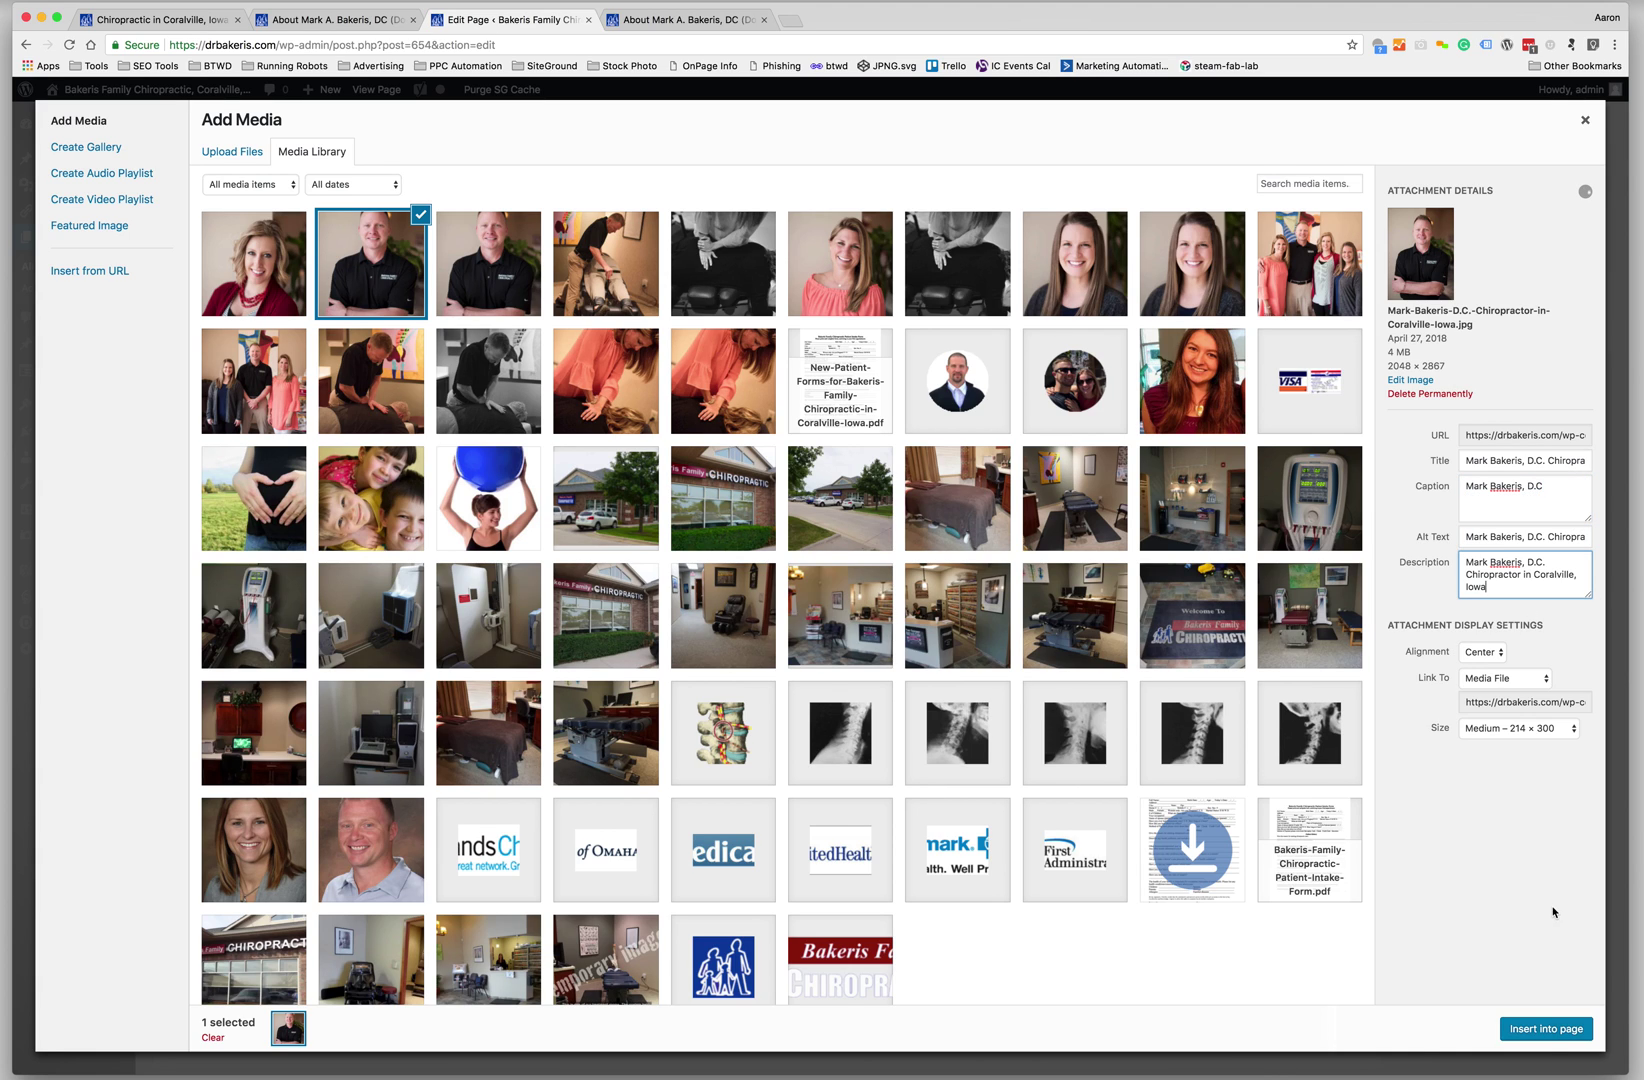
pyautogui.click(1541, 1030)
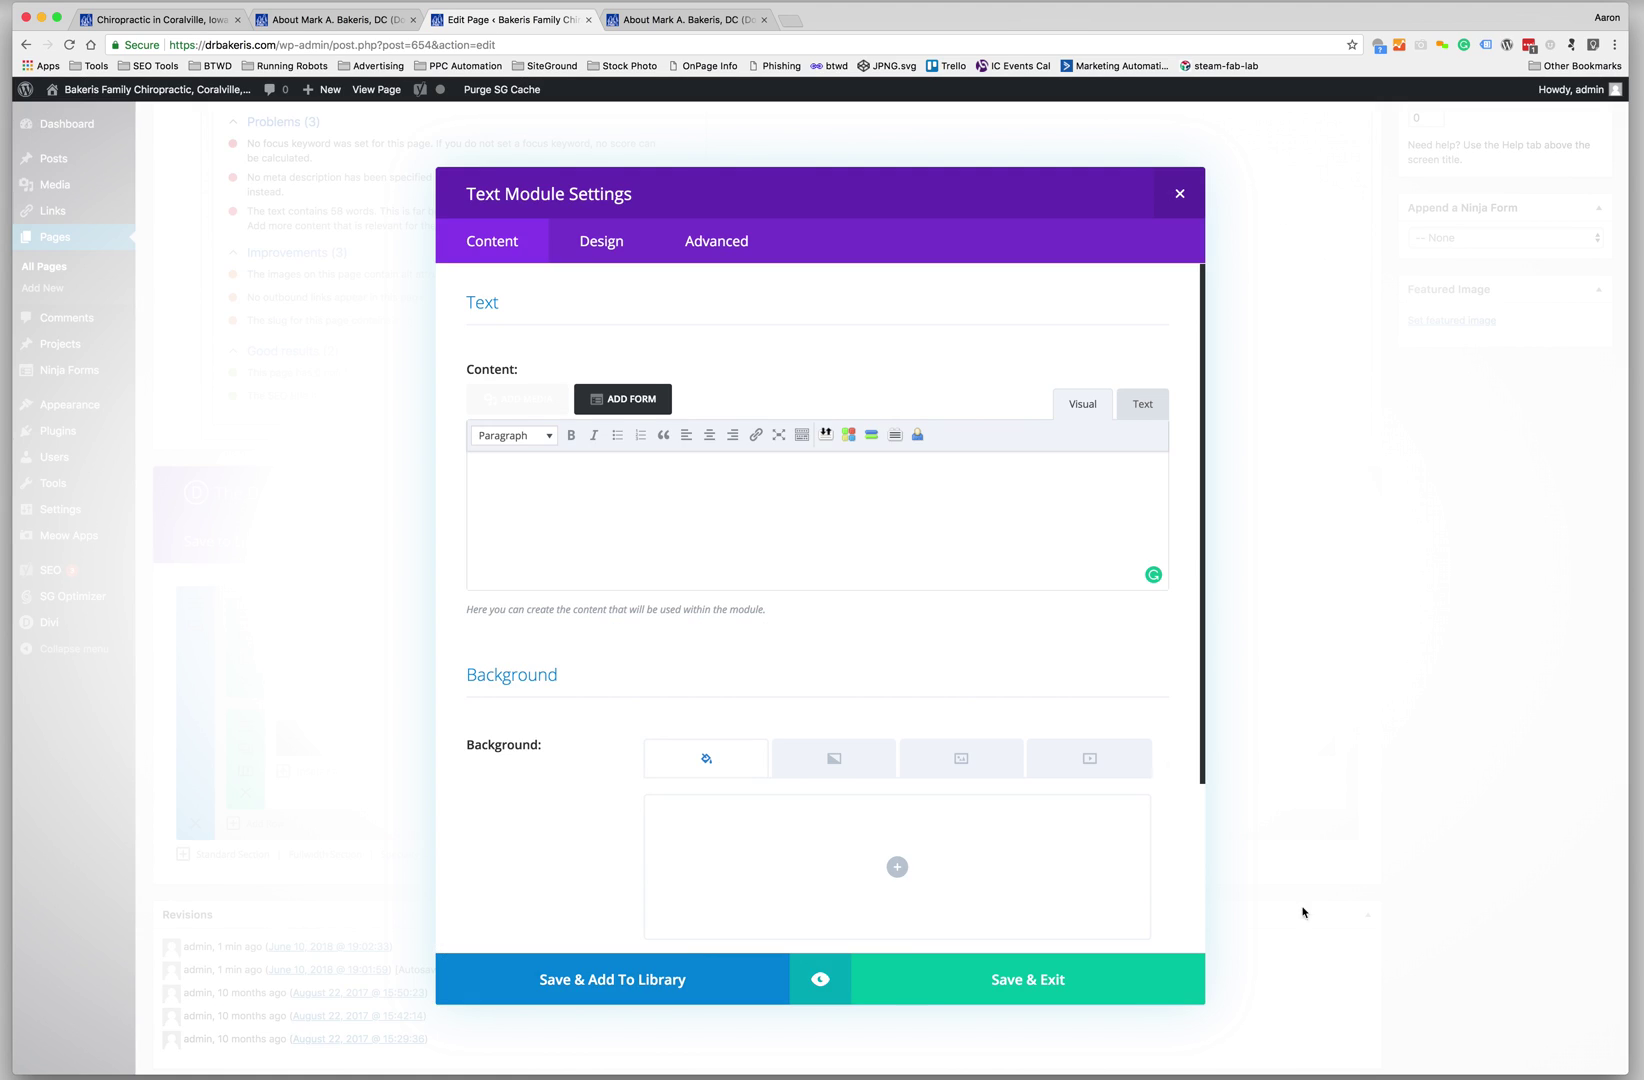
# Save the module, update the page, and reload the live About page to see the new headshot
pyautogui.click(1015, 975)
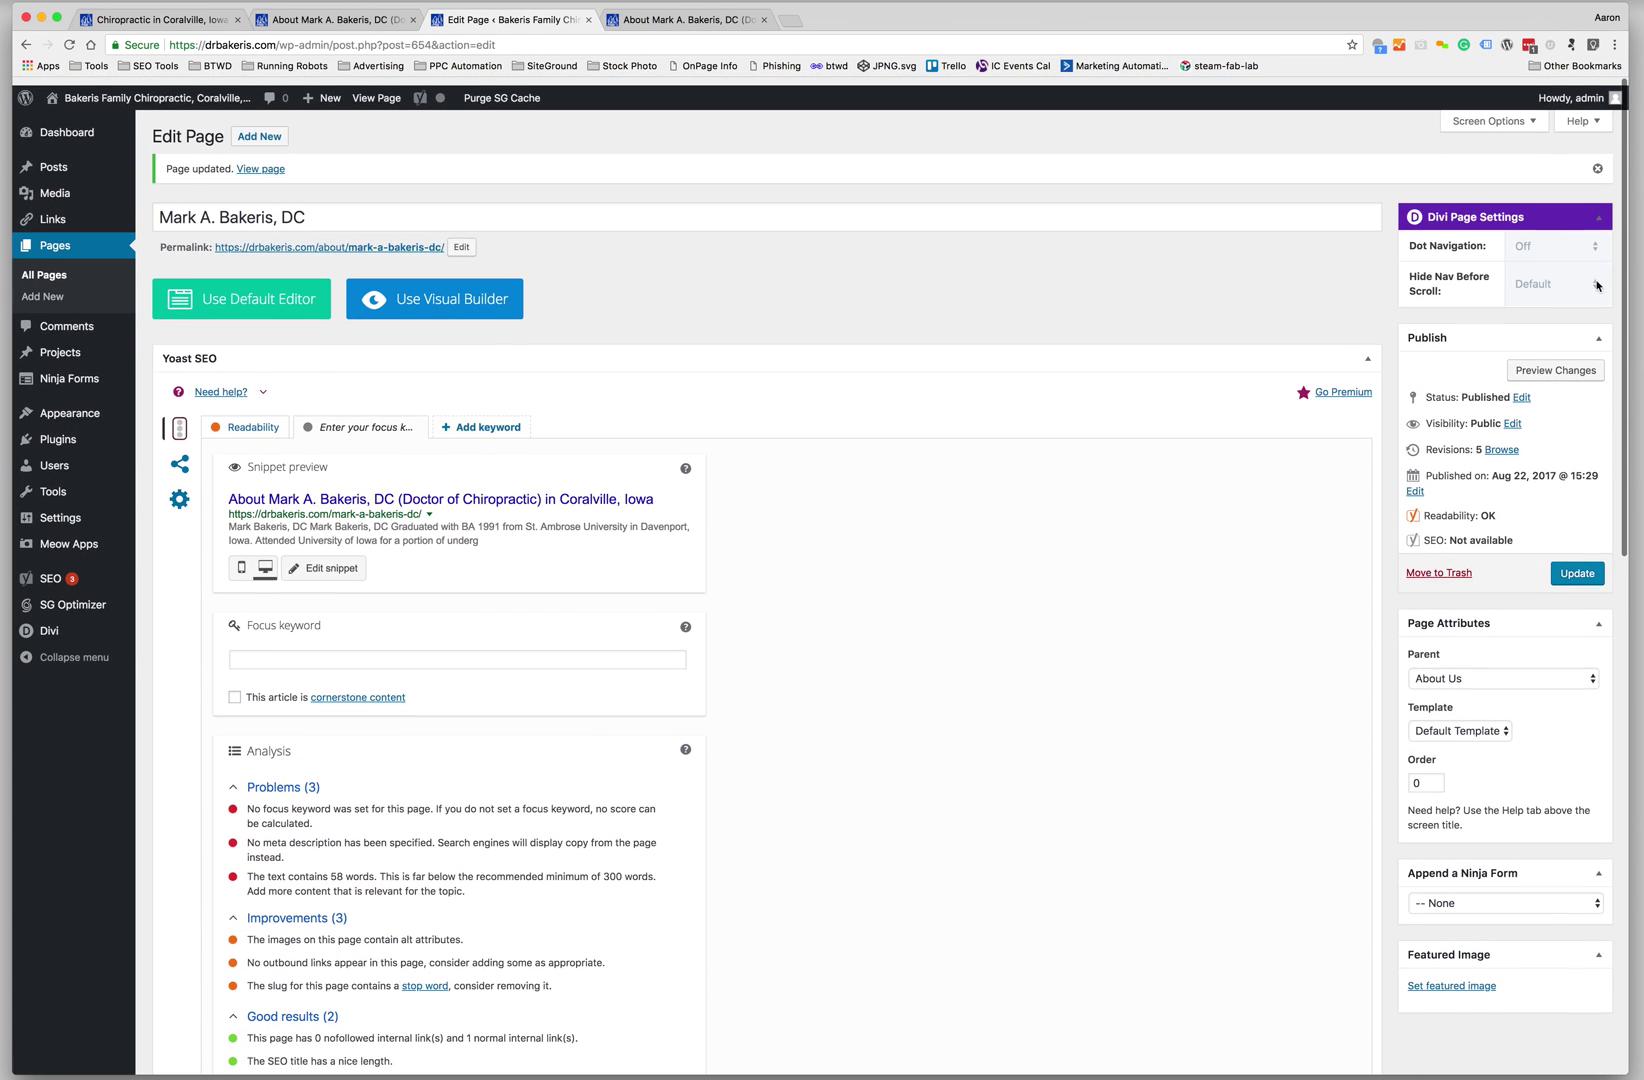
pyautogui.click(1585, 566)
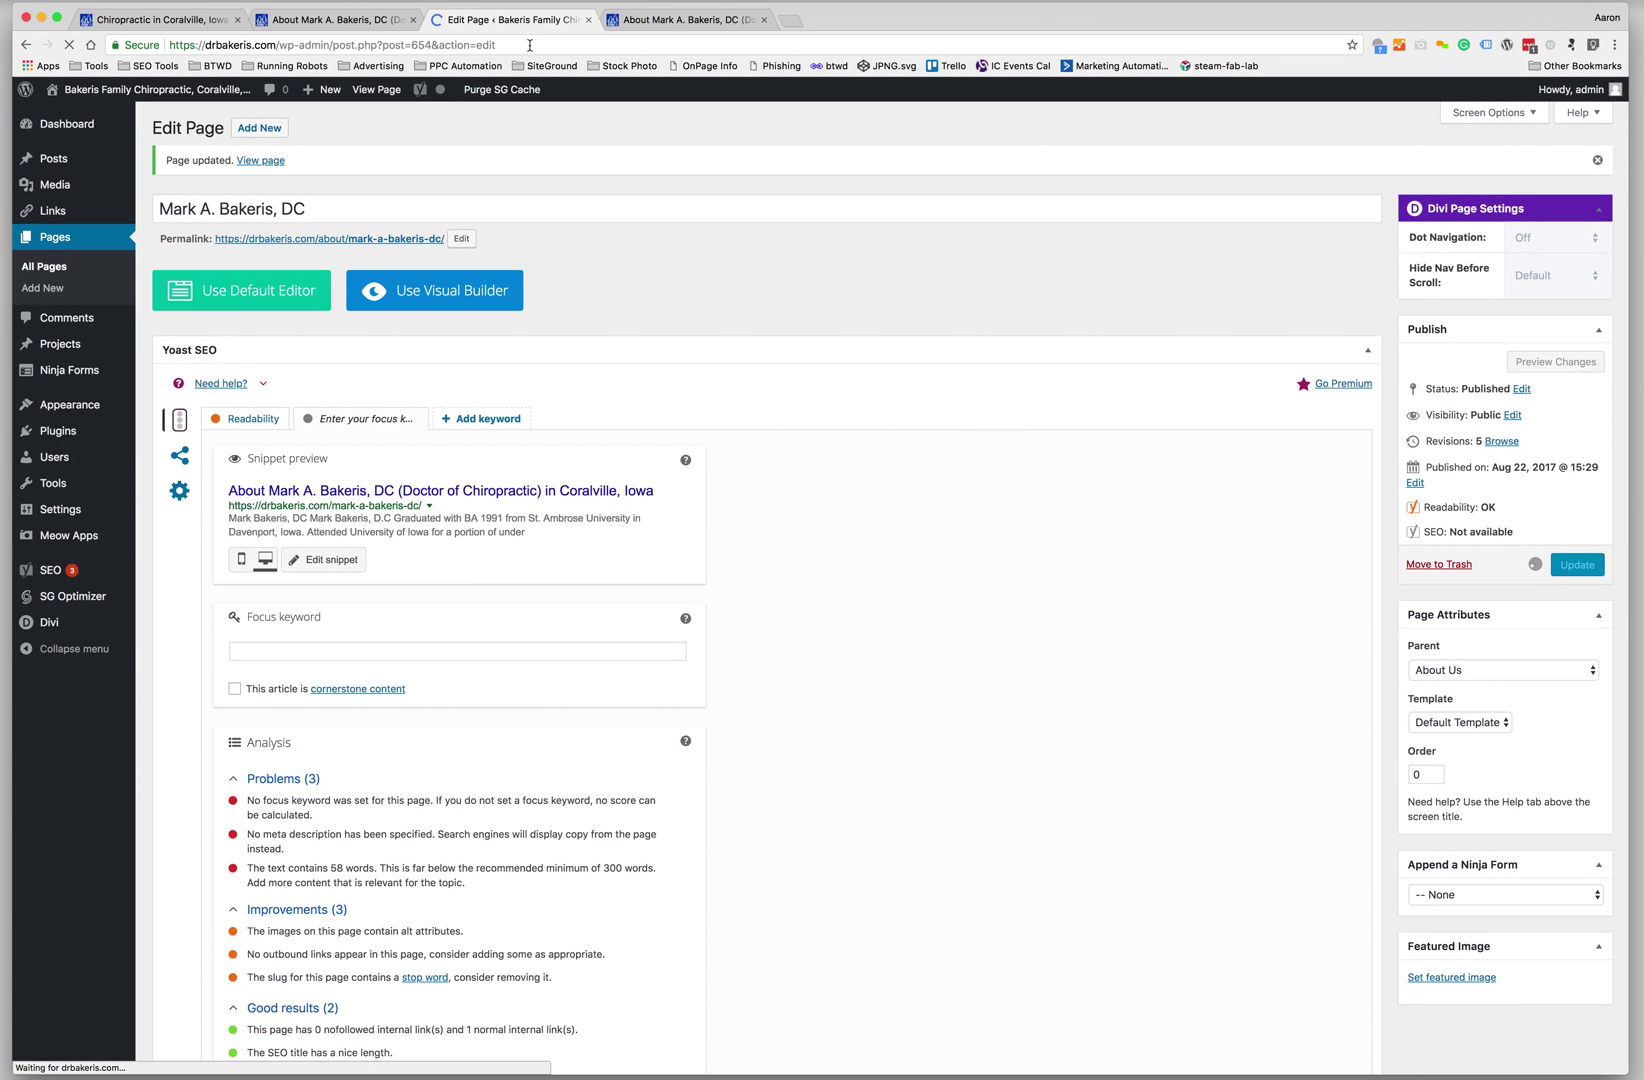
pyautogui.click(652, 28)
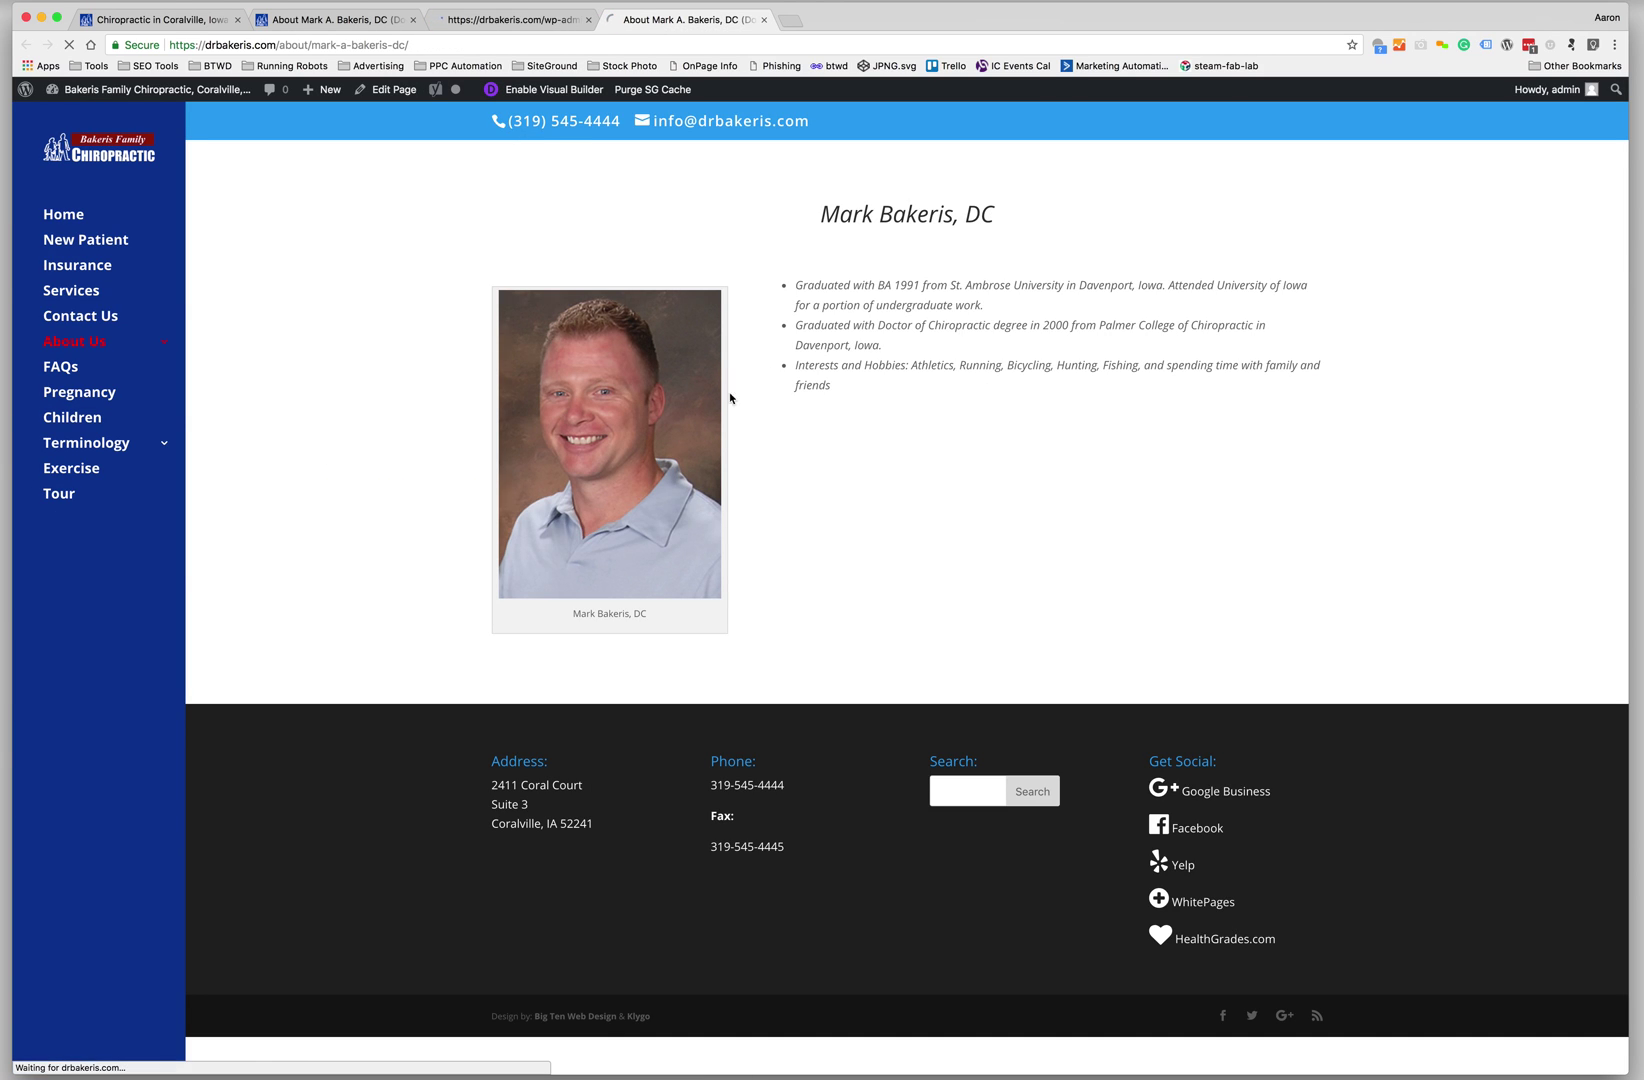
pyautogui.press('super+r')
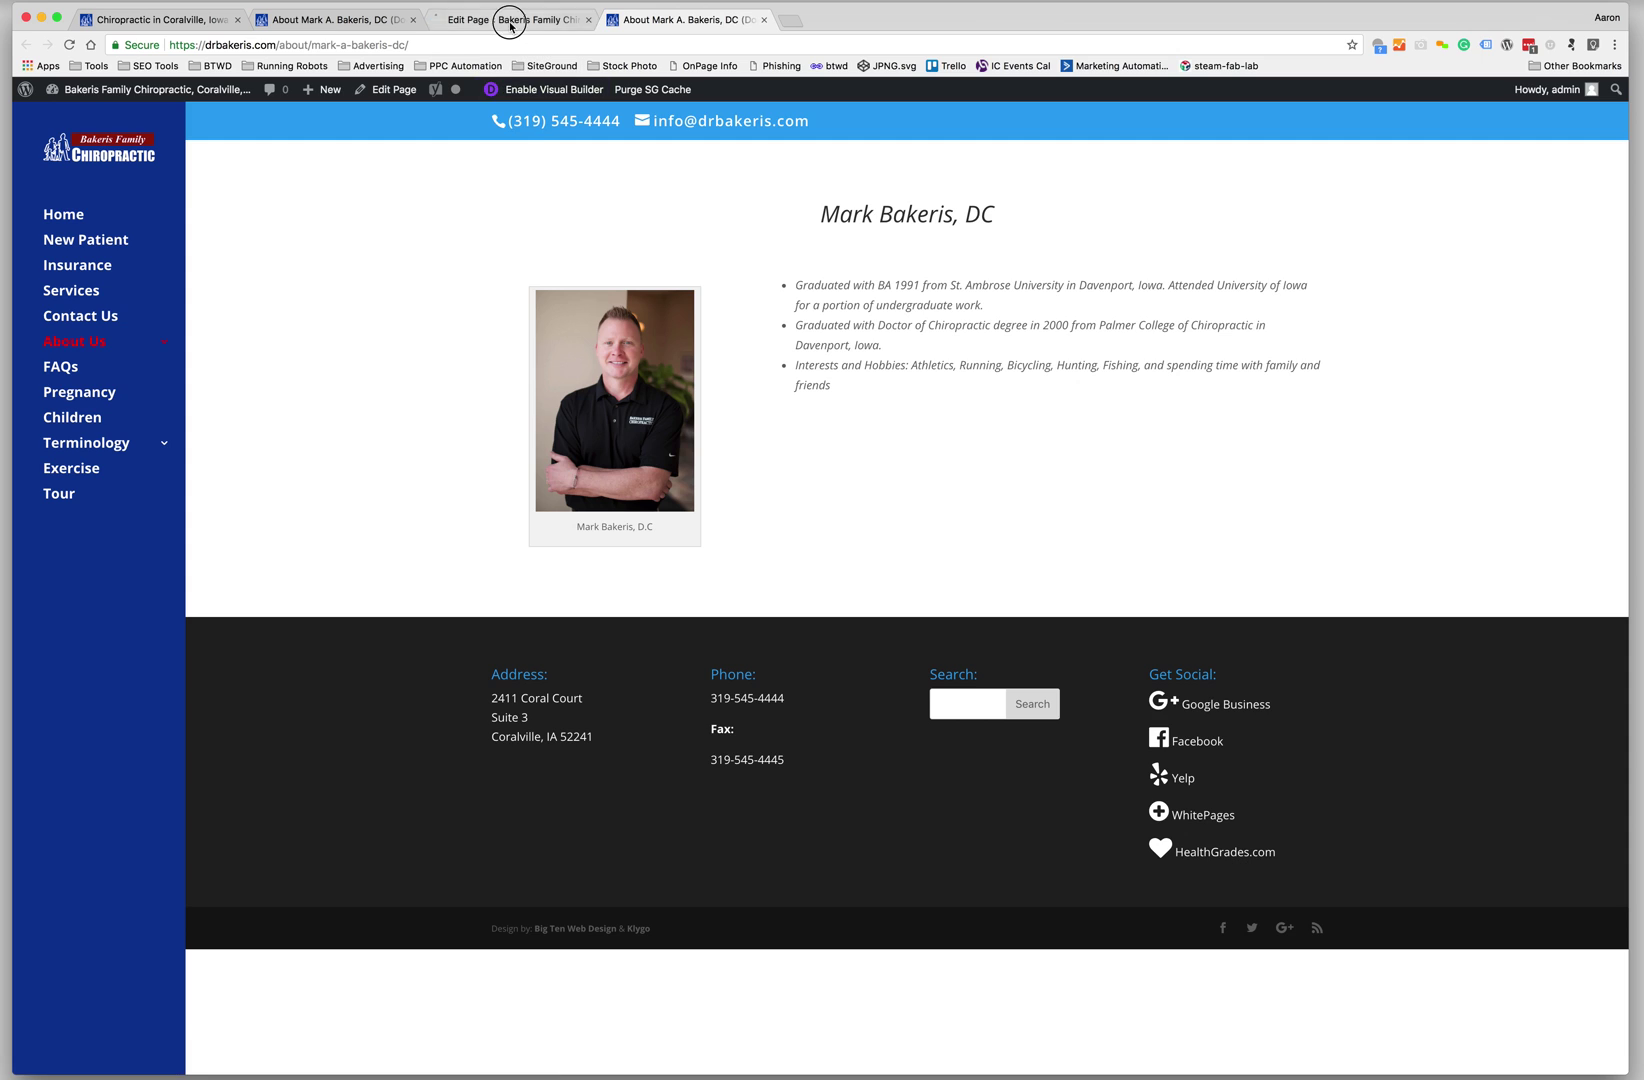
pyautogui.click(505, 20)
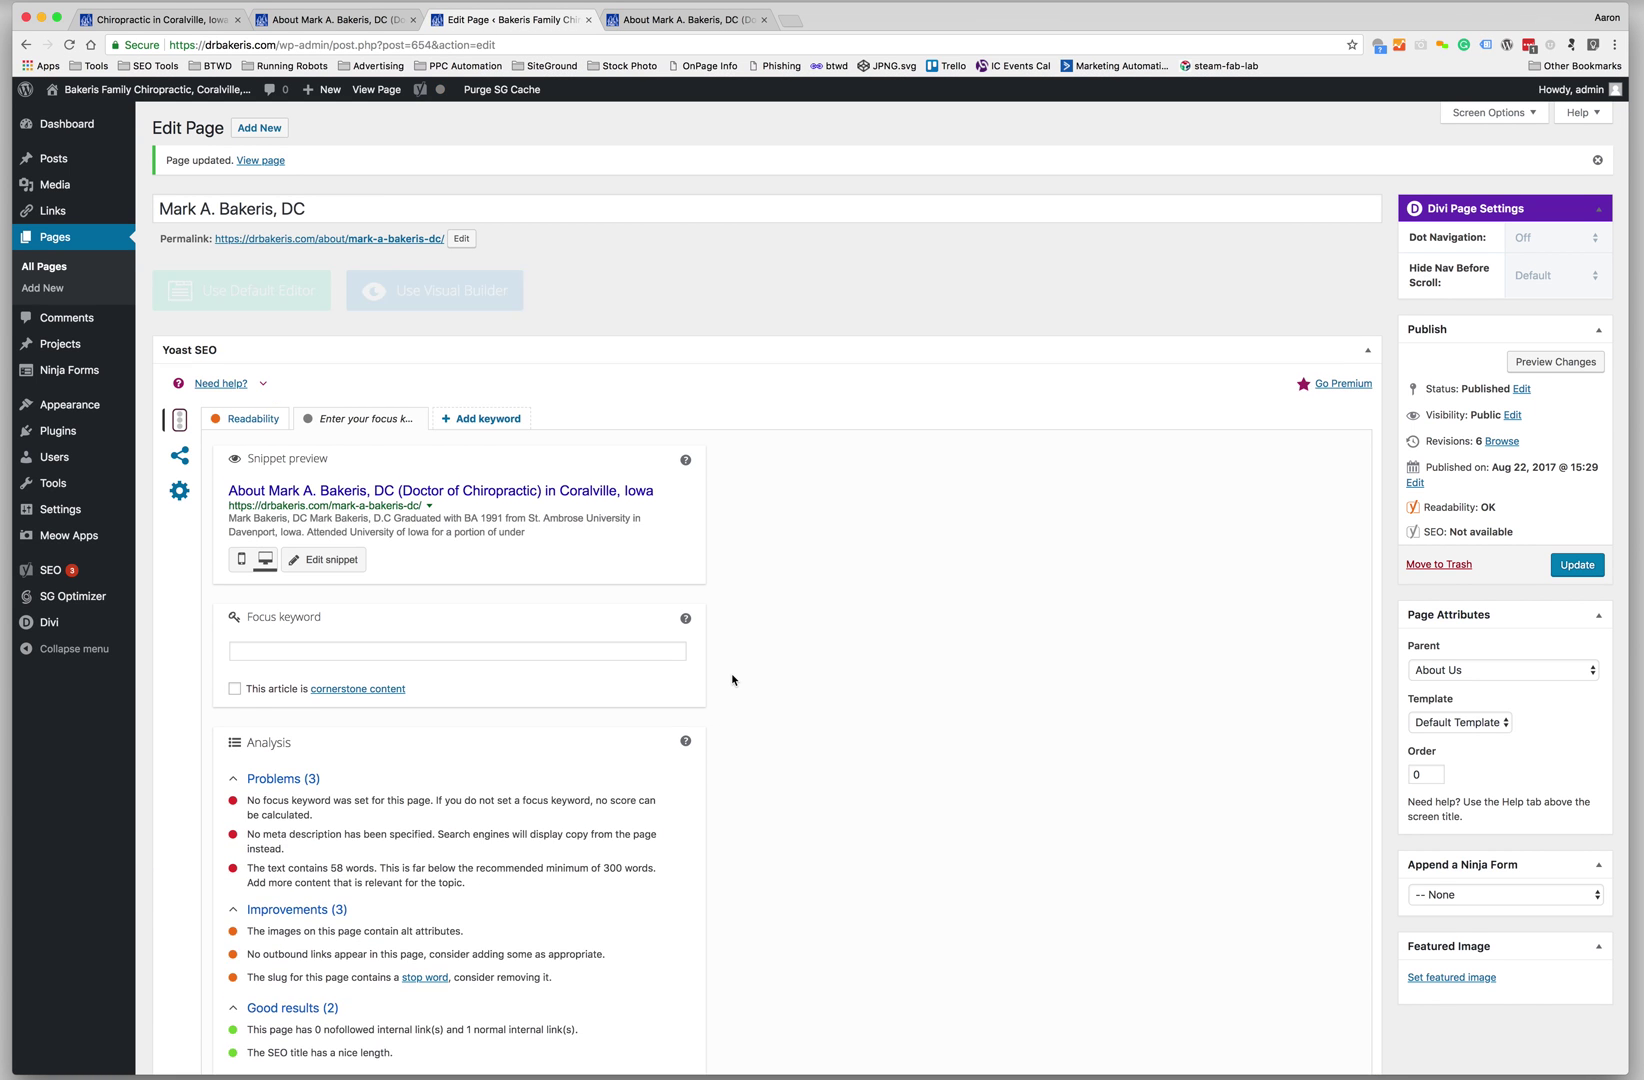
pyautogui.scroll(-7, 732, 678)
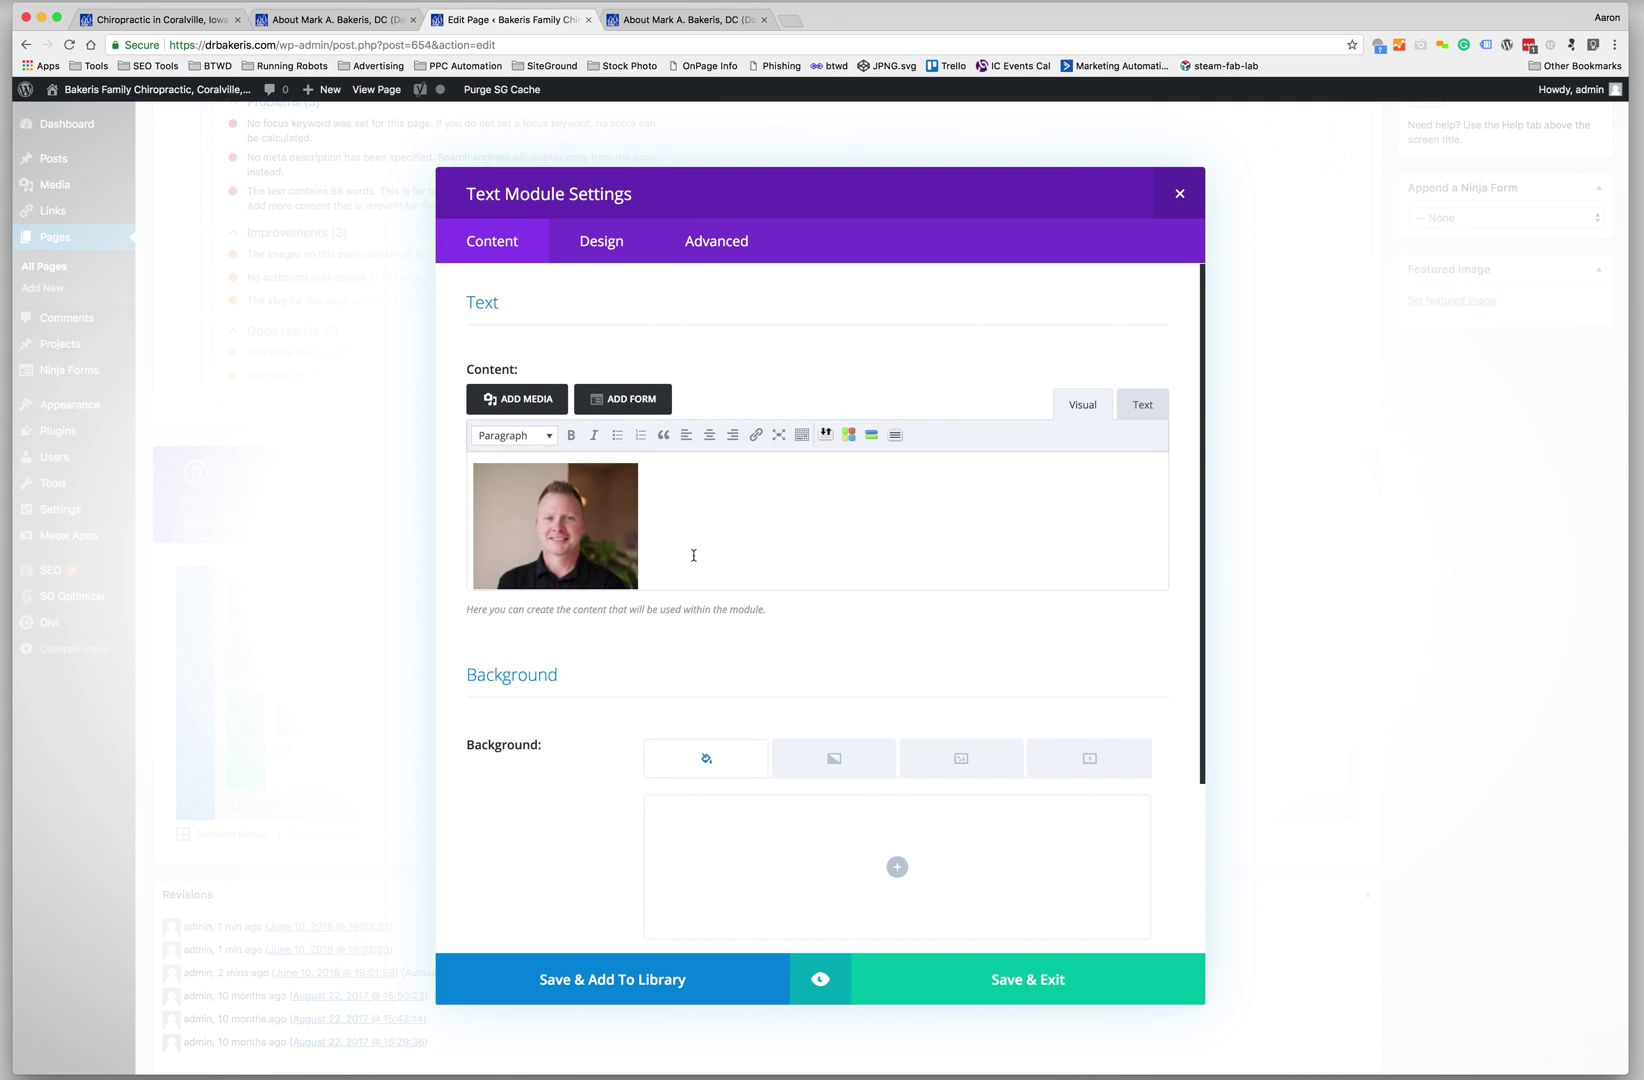
# Set the inserted headshot's size to Large – 736 × 1030 in Image Details
pyautogui.click(812, 548)
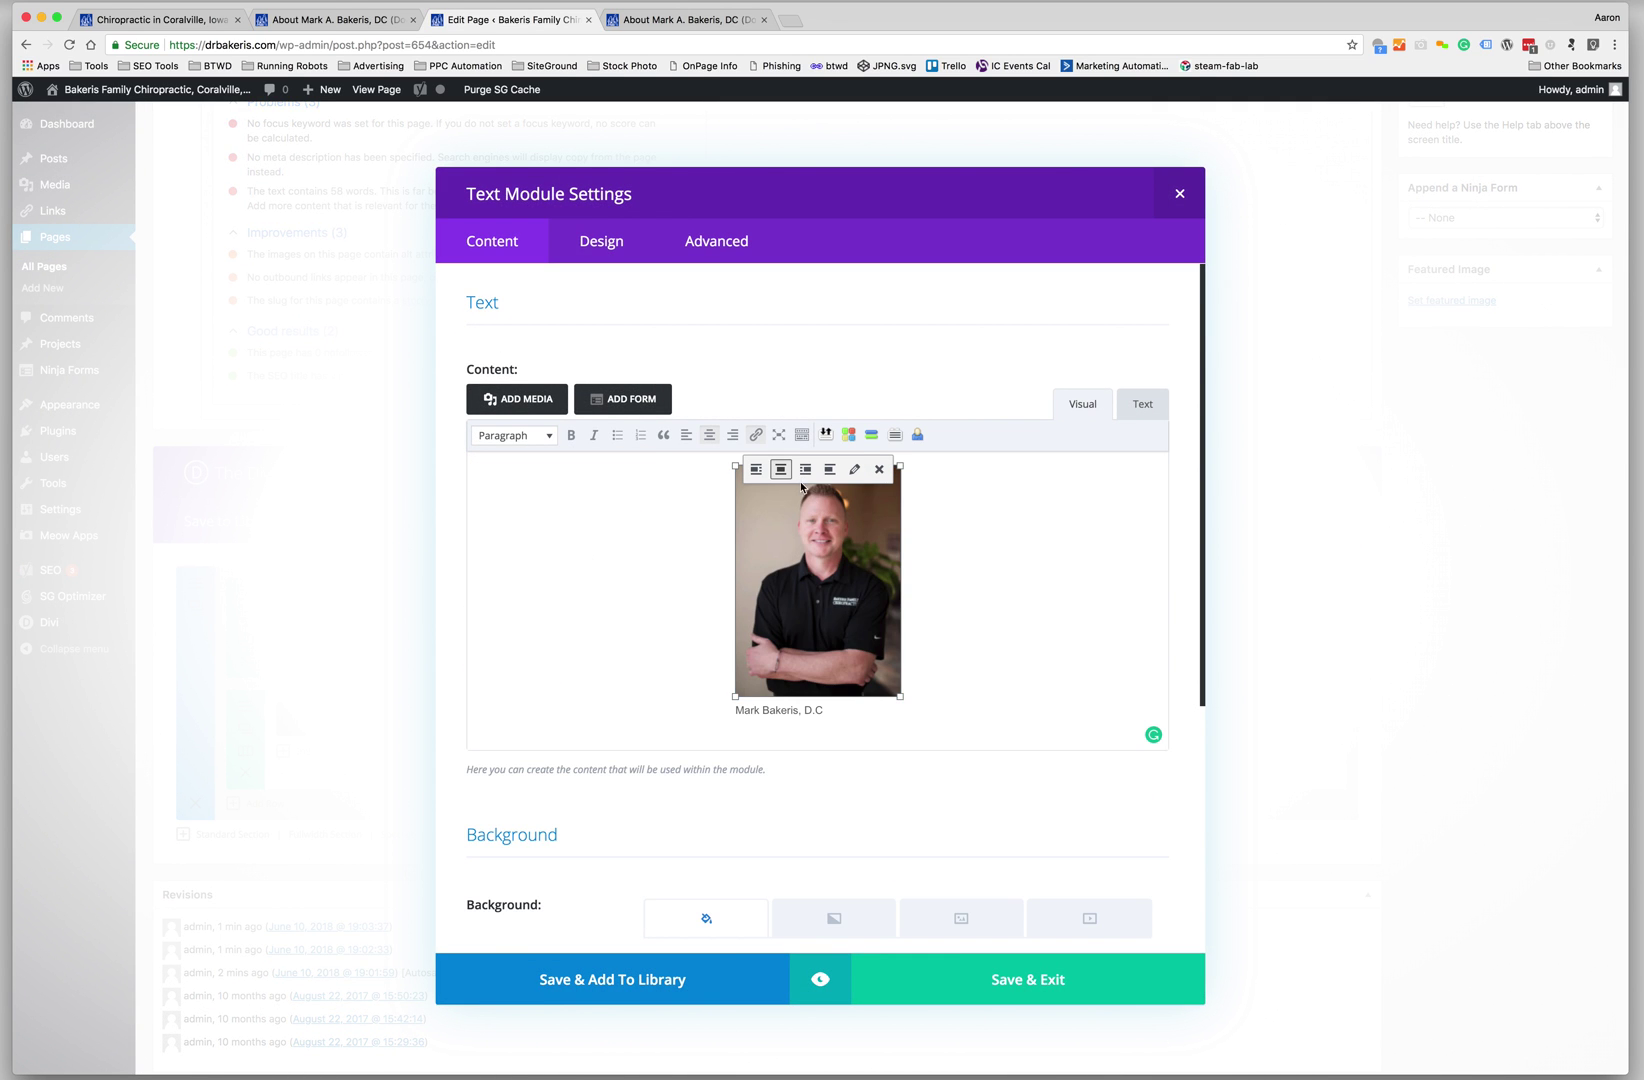
pyautogui.click(855, 472)
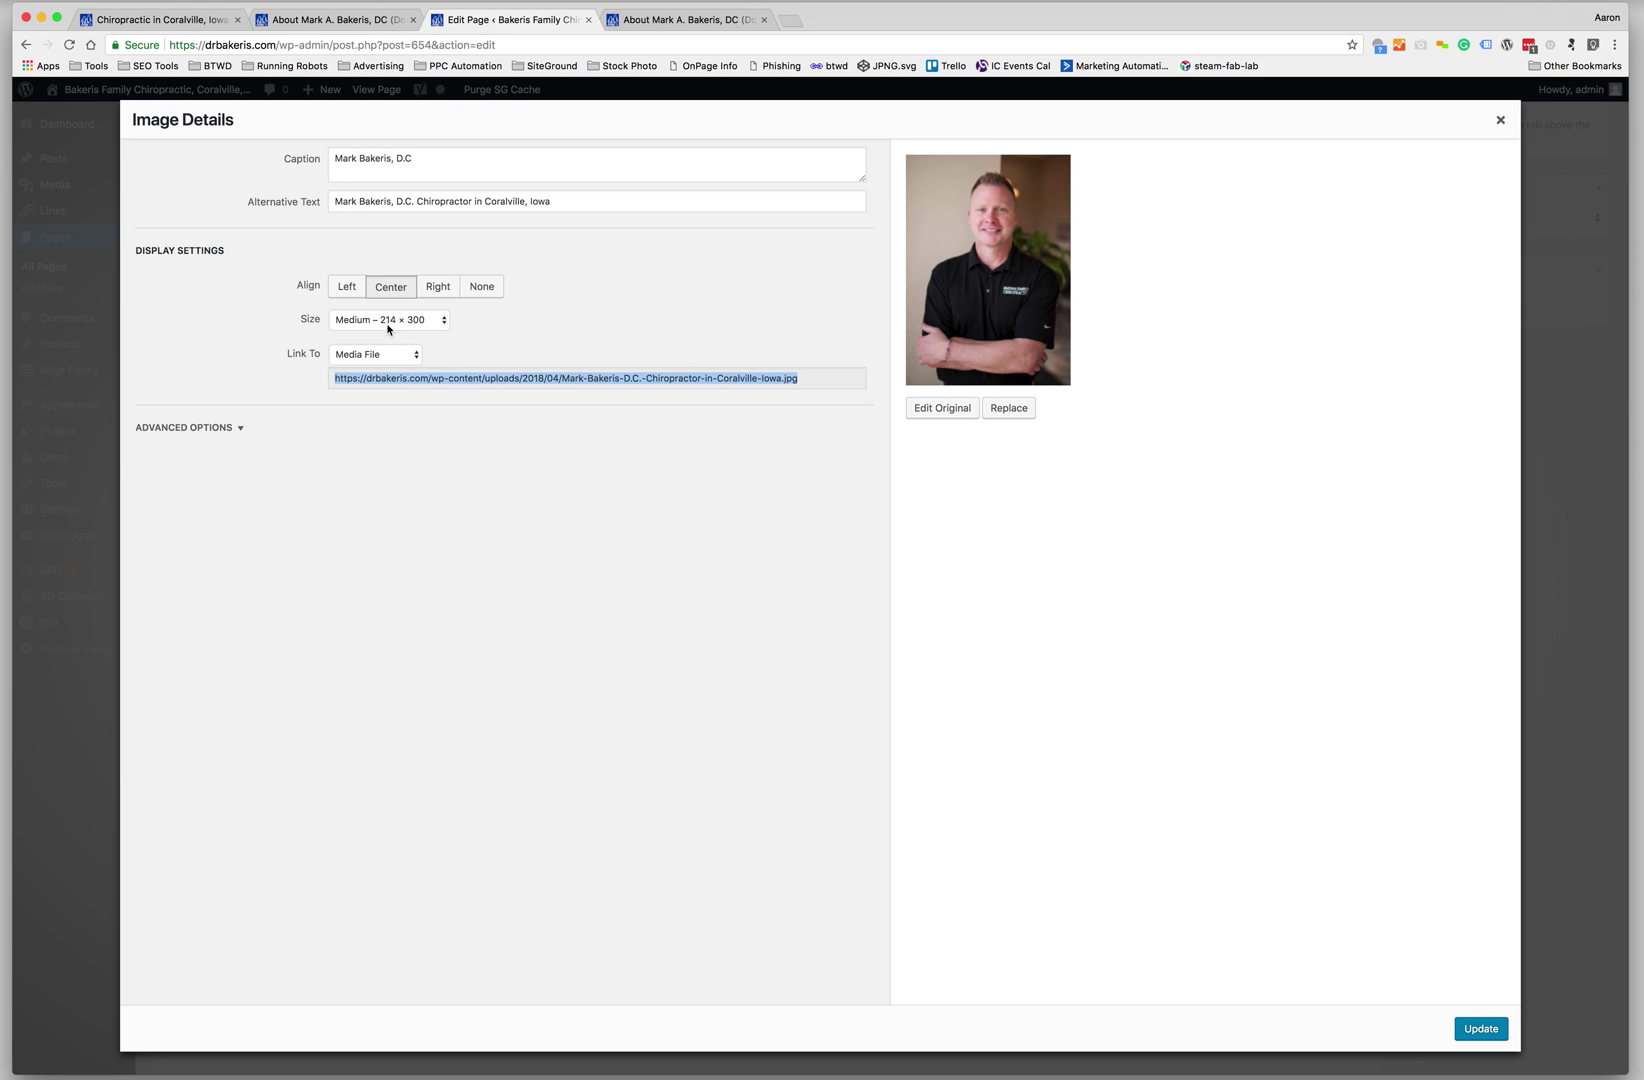
pyautogui.click(388, 320)
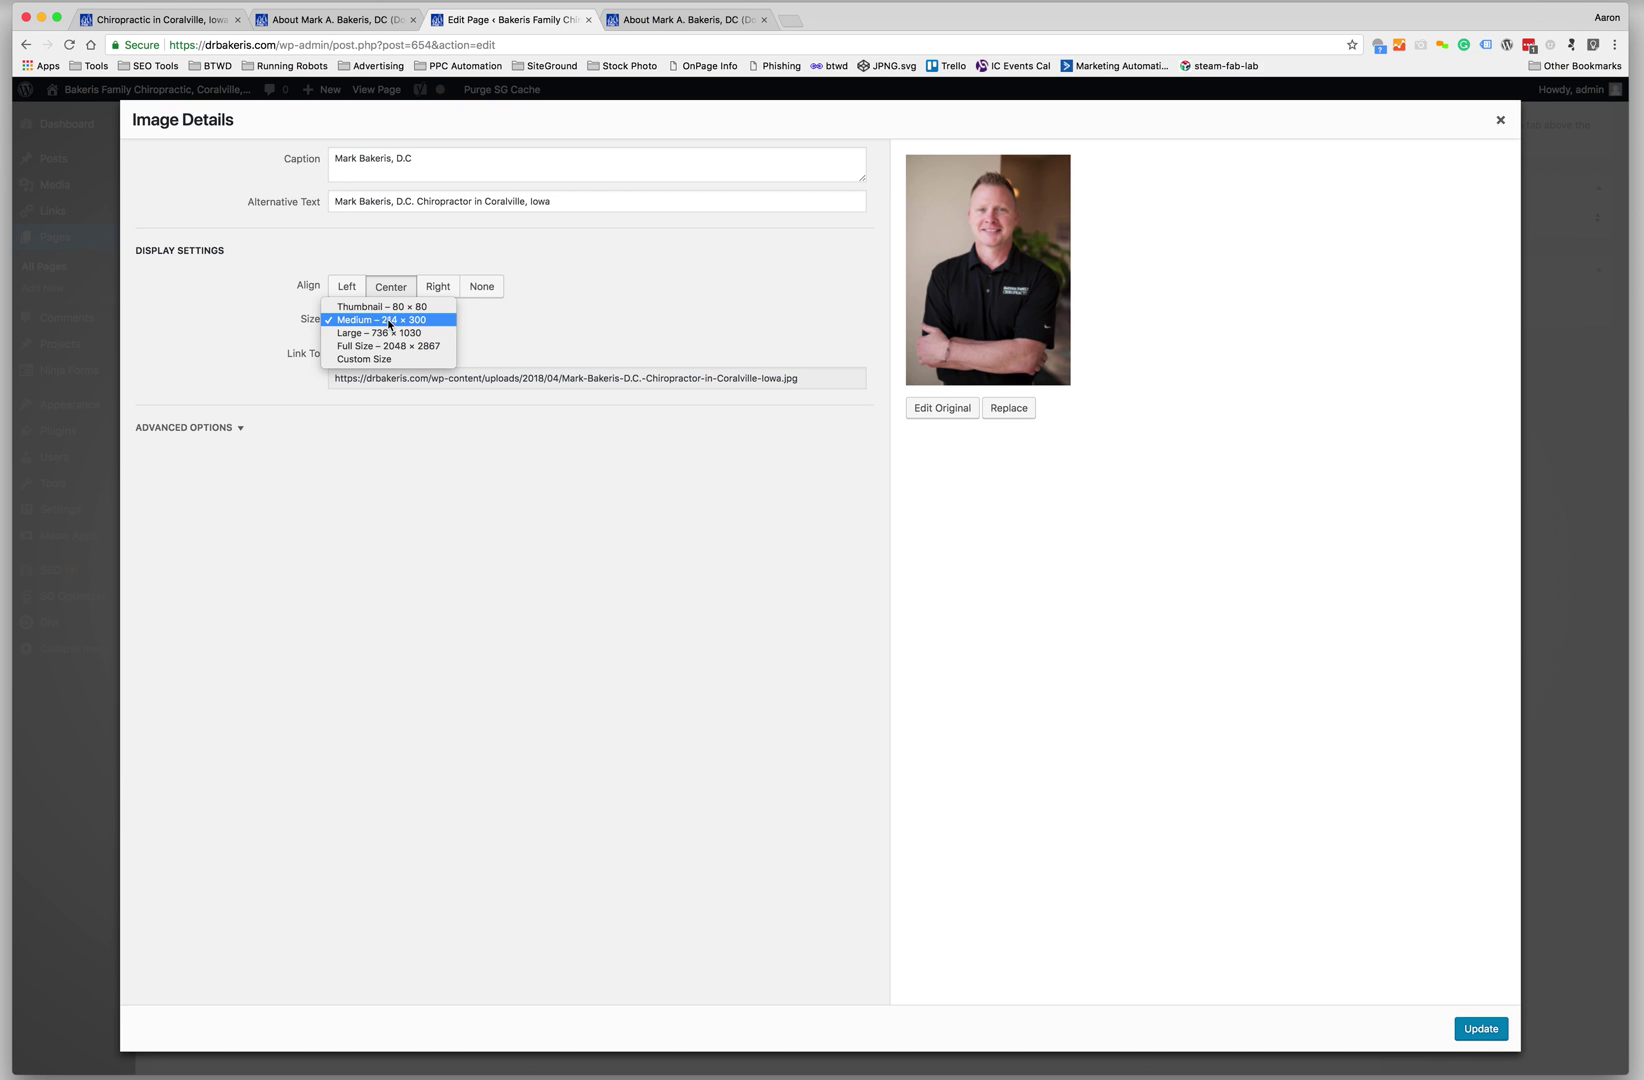
pyautogui.click(392, 336)
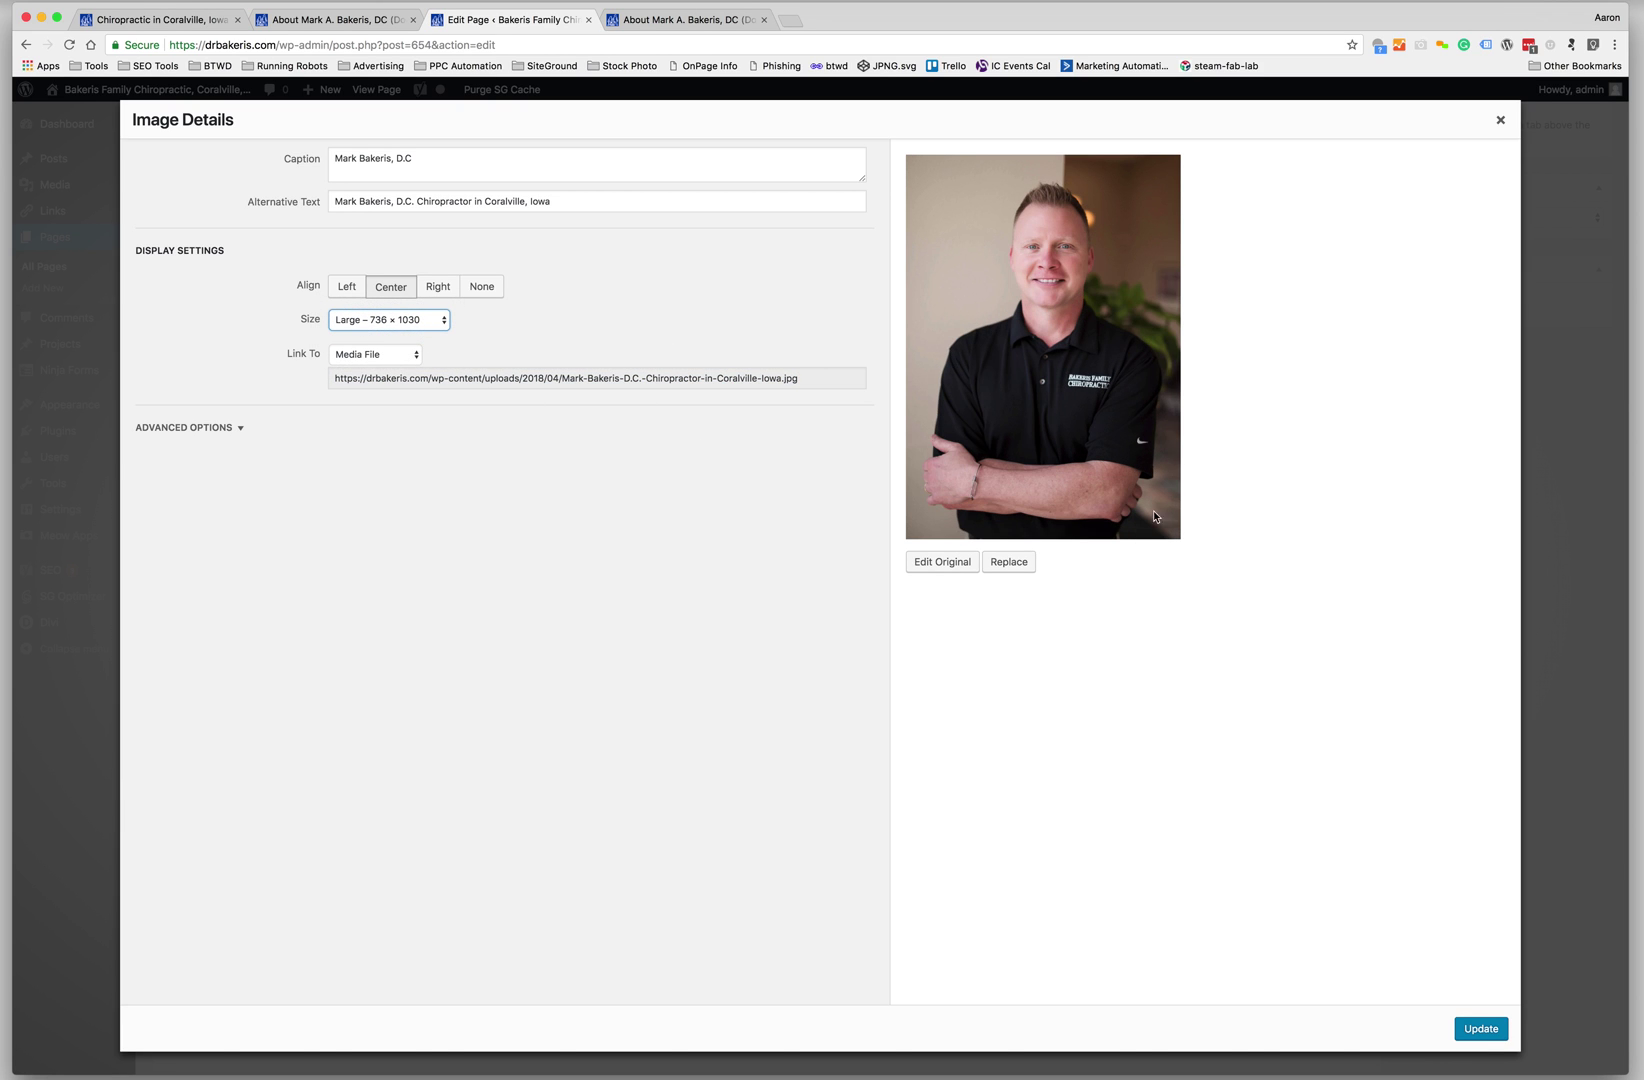
pyautogui.click(420, 334)
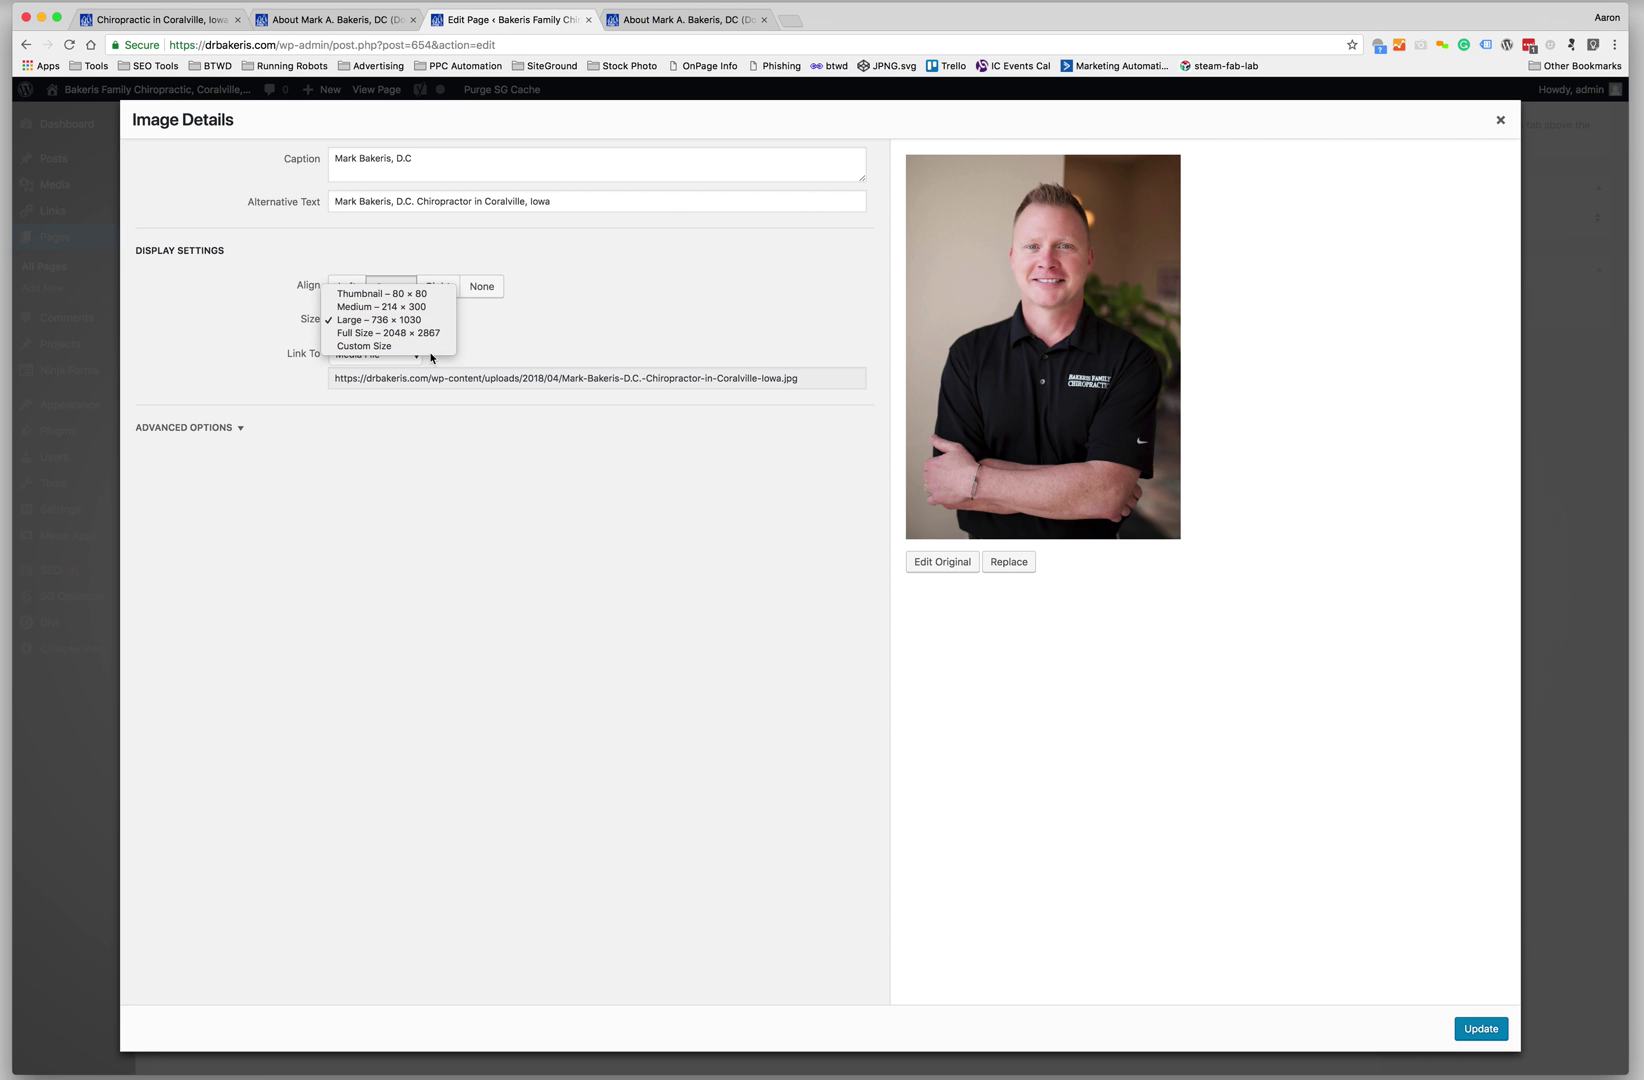
pyautogui.click(396, 347)
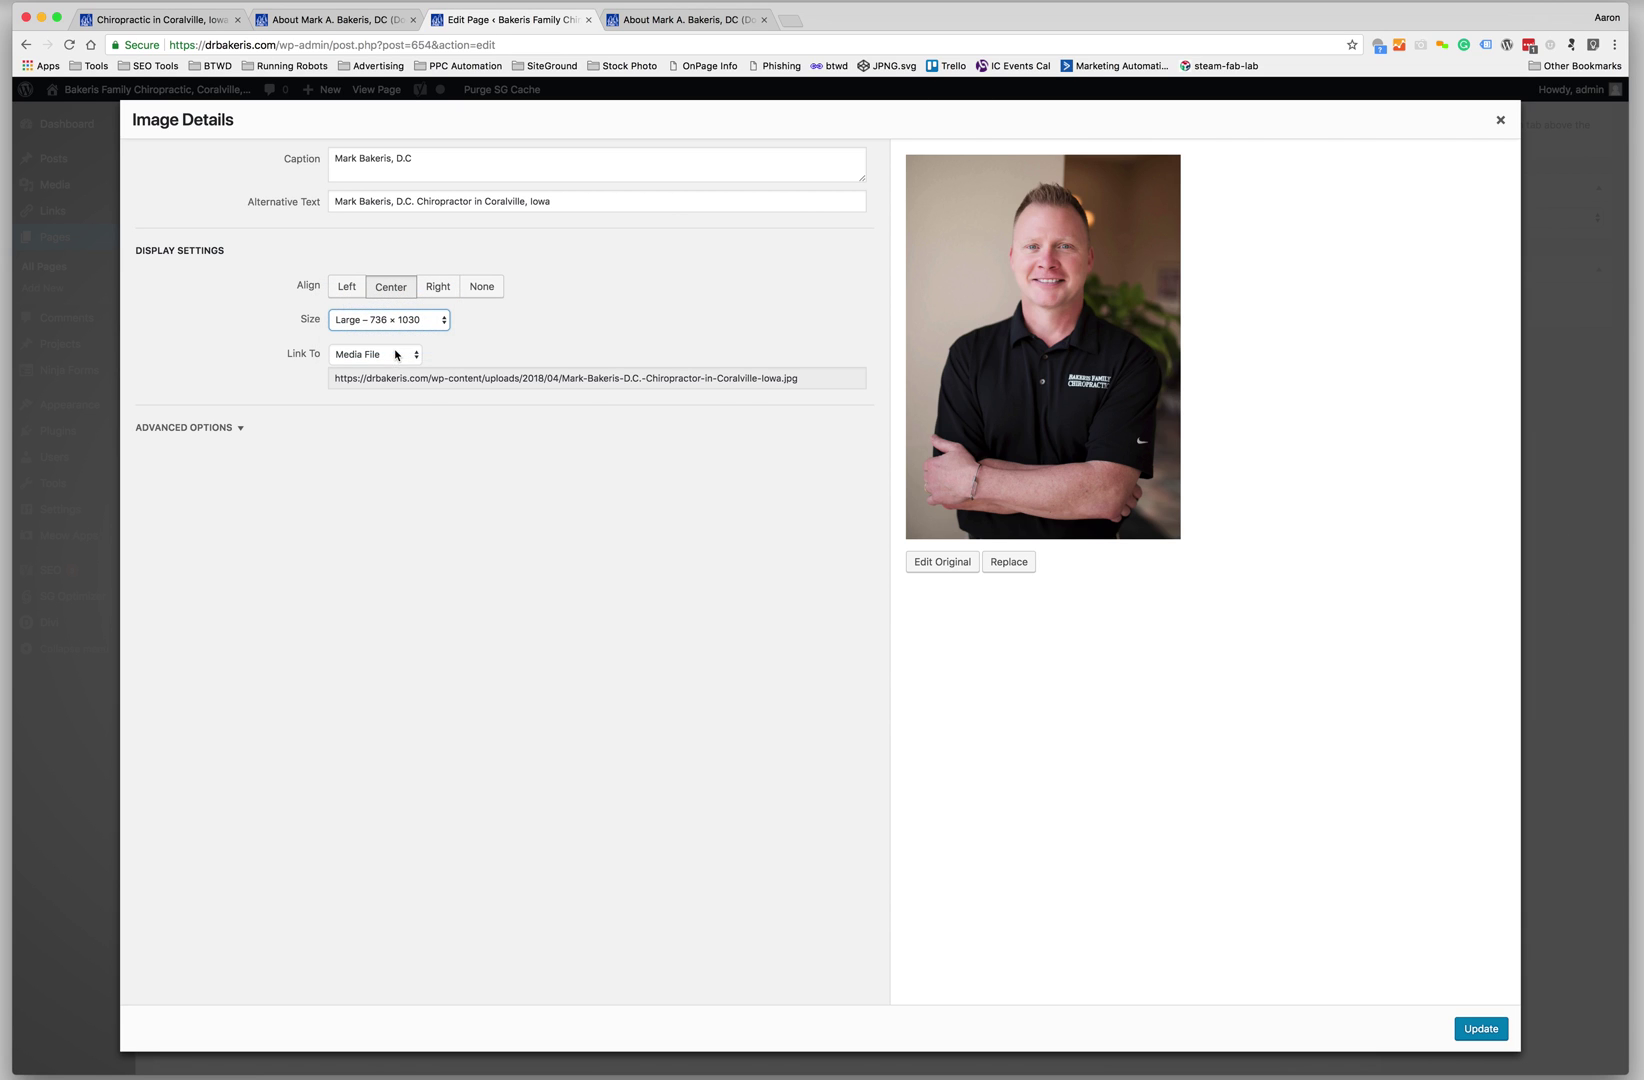
pyautogui.click(440, 322)
pyautogui.click(415, 293)
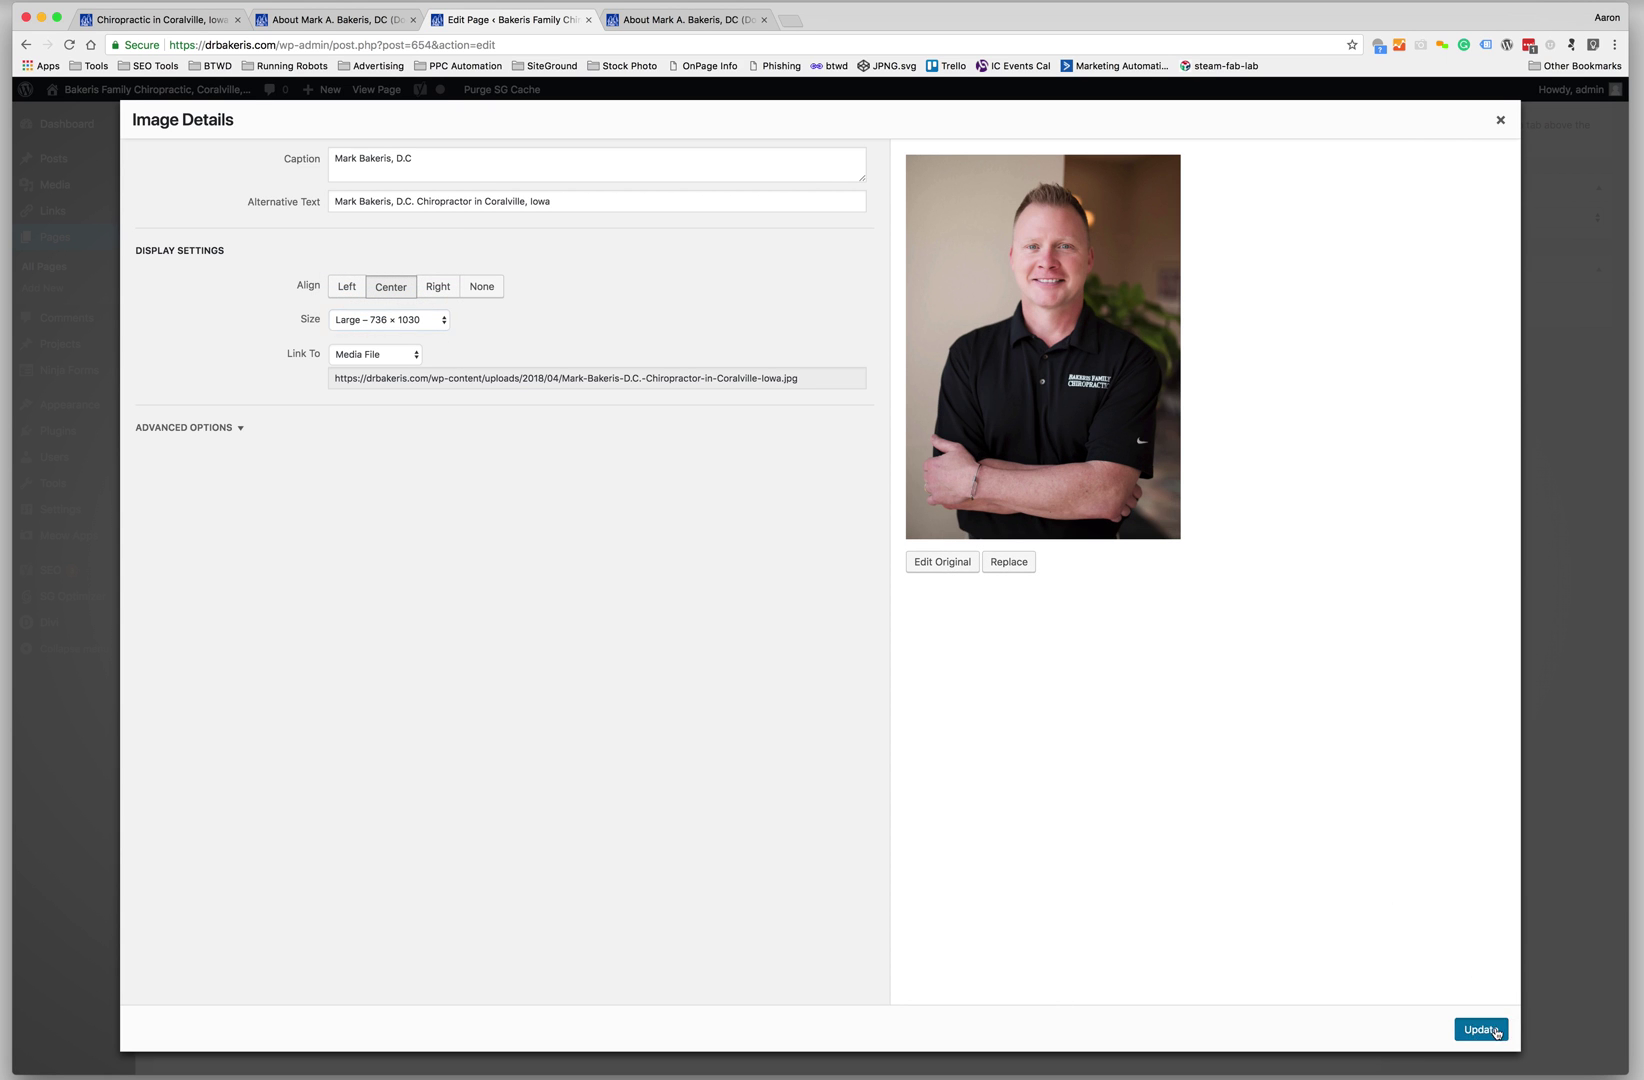
pyautogui.click(1482, 1029)
pyautogui.scroll(-8, 906, 756)
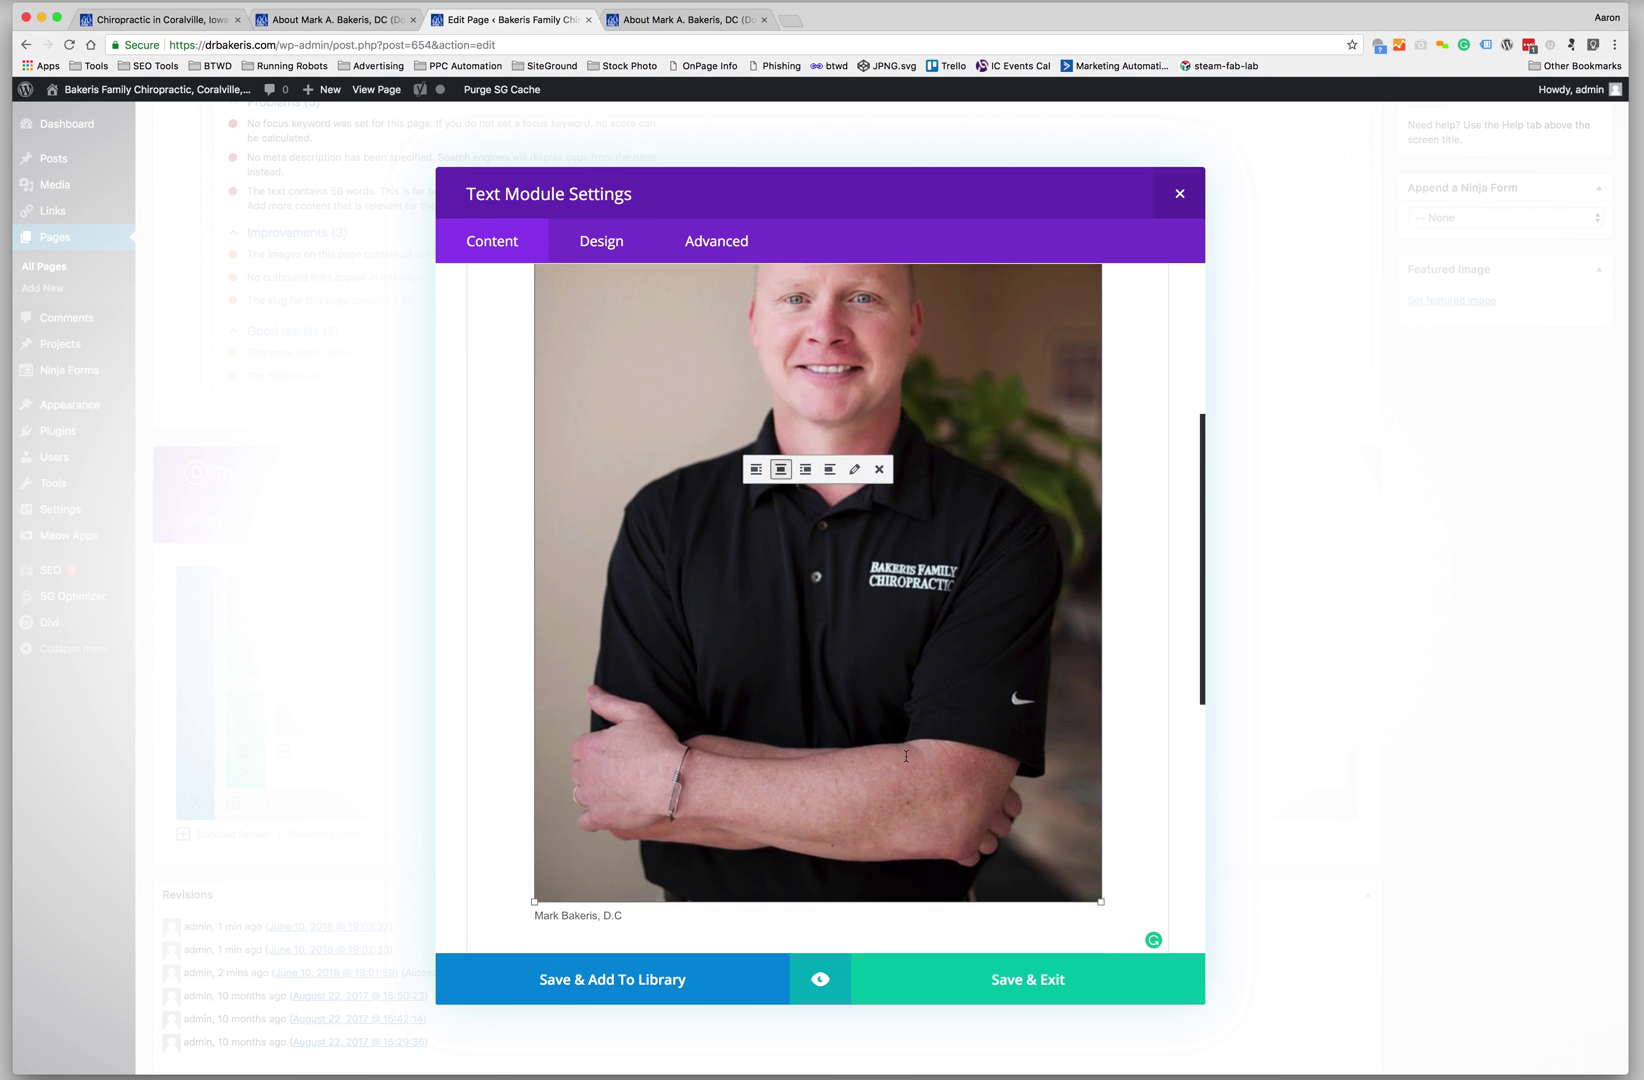
# Resize the headshot to about 590 × 826, update the page, and reload the live page to check it
pyautogui.moveTo(1100, 881); pyautogui.dragTo(987, 784)
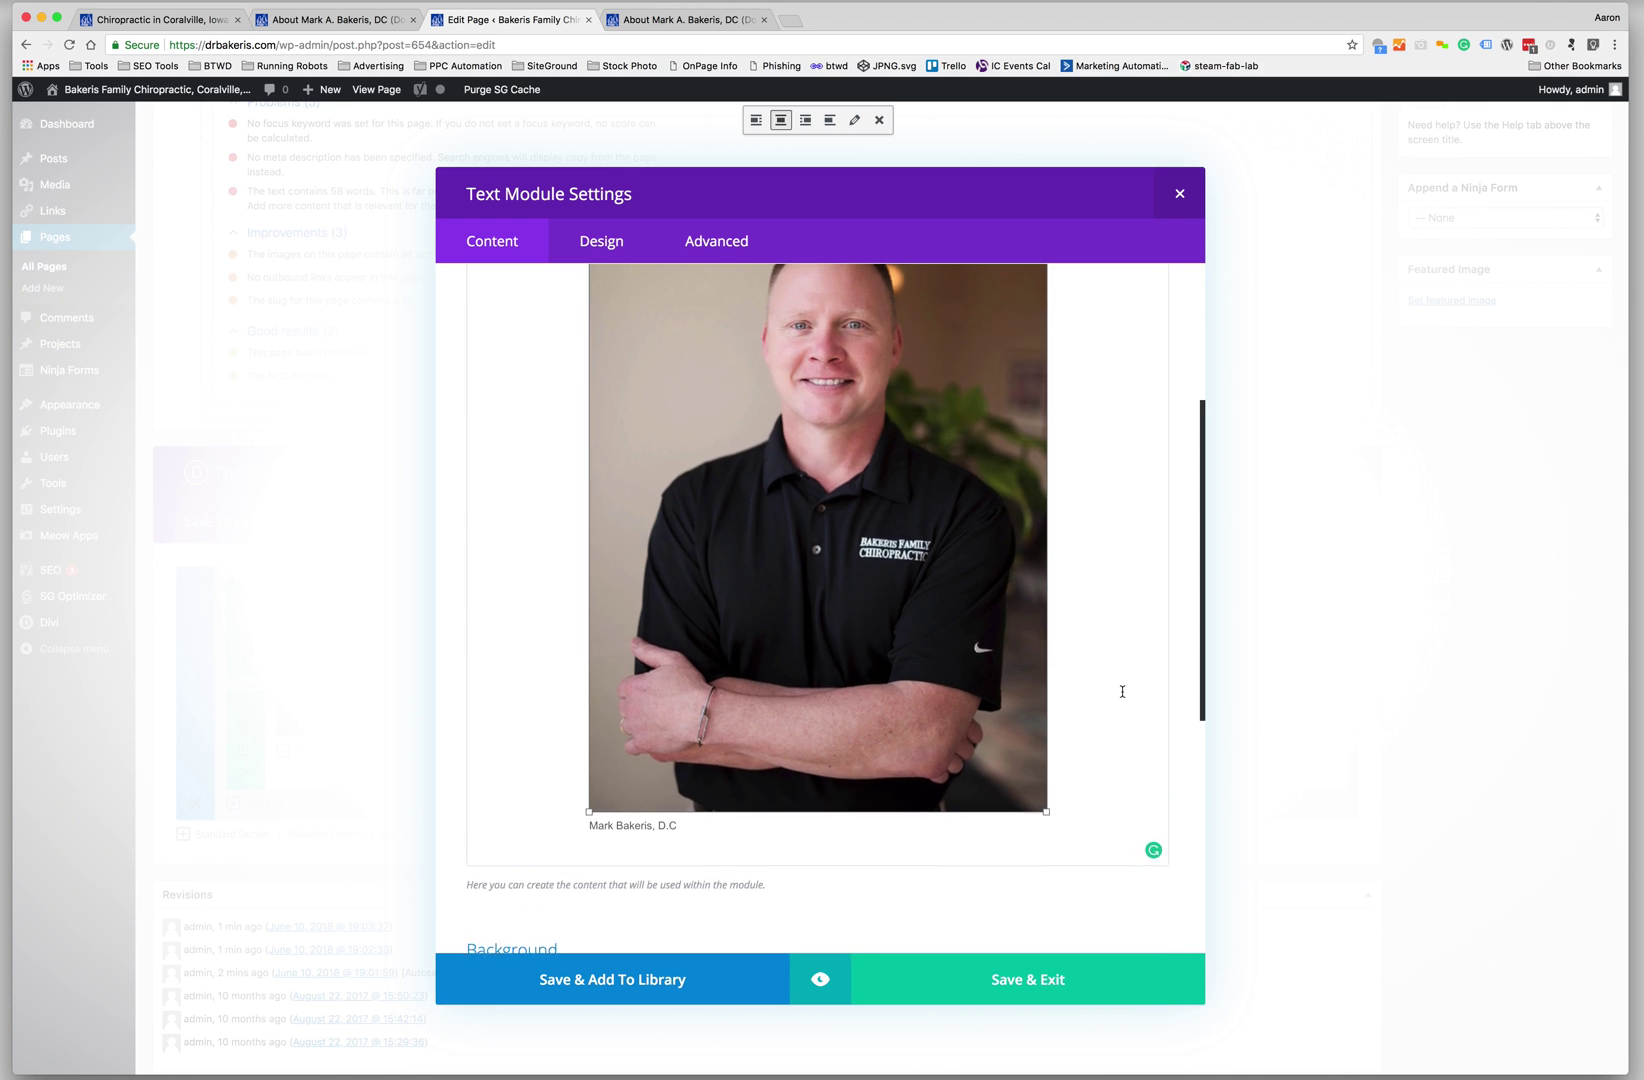
pyautogui.click(1084, 970)
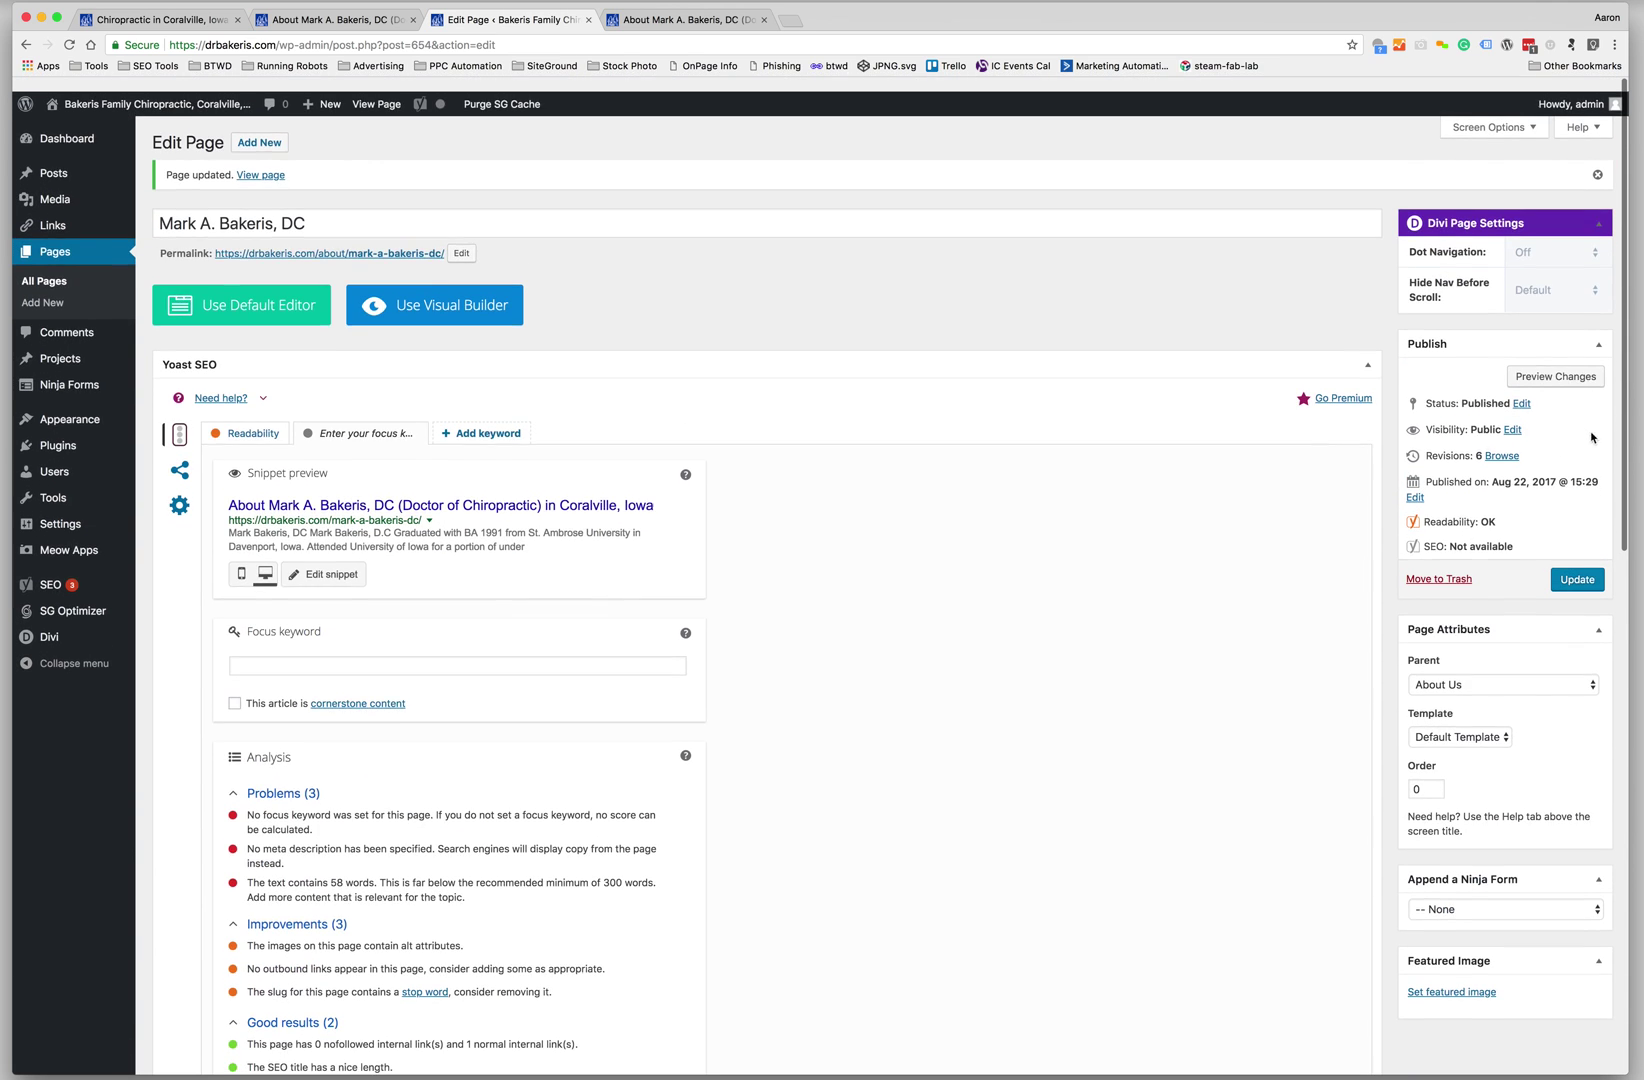
pyautogui.click(1575, 566)
pyautogui.click(690, 20)
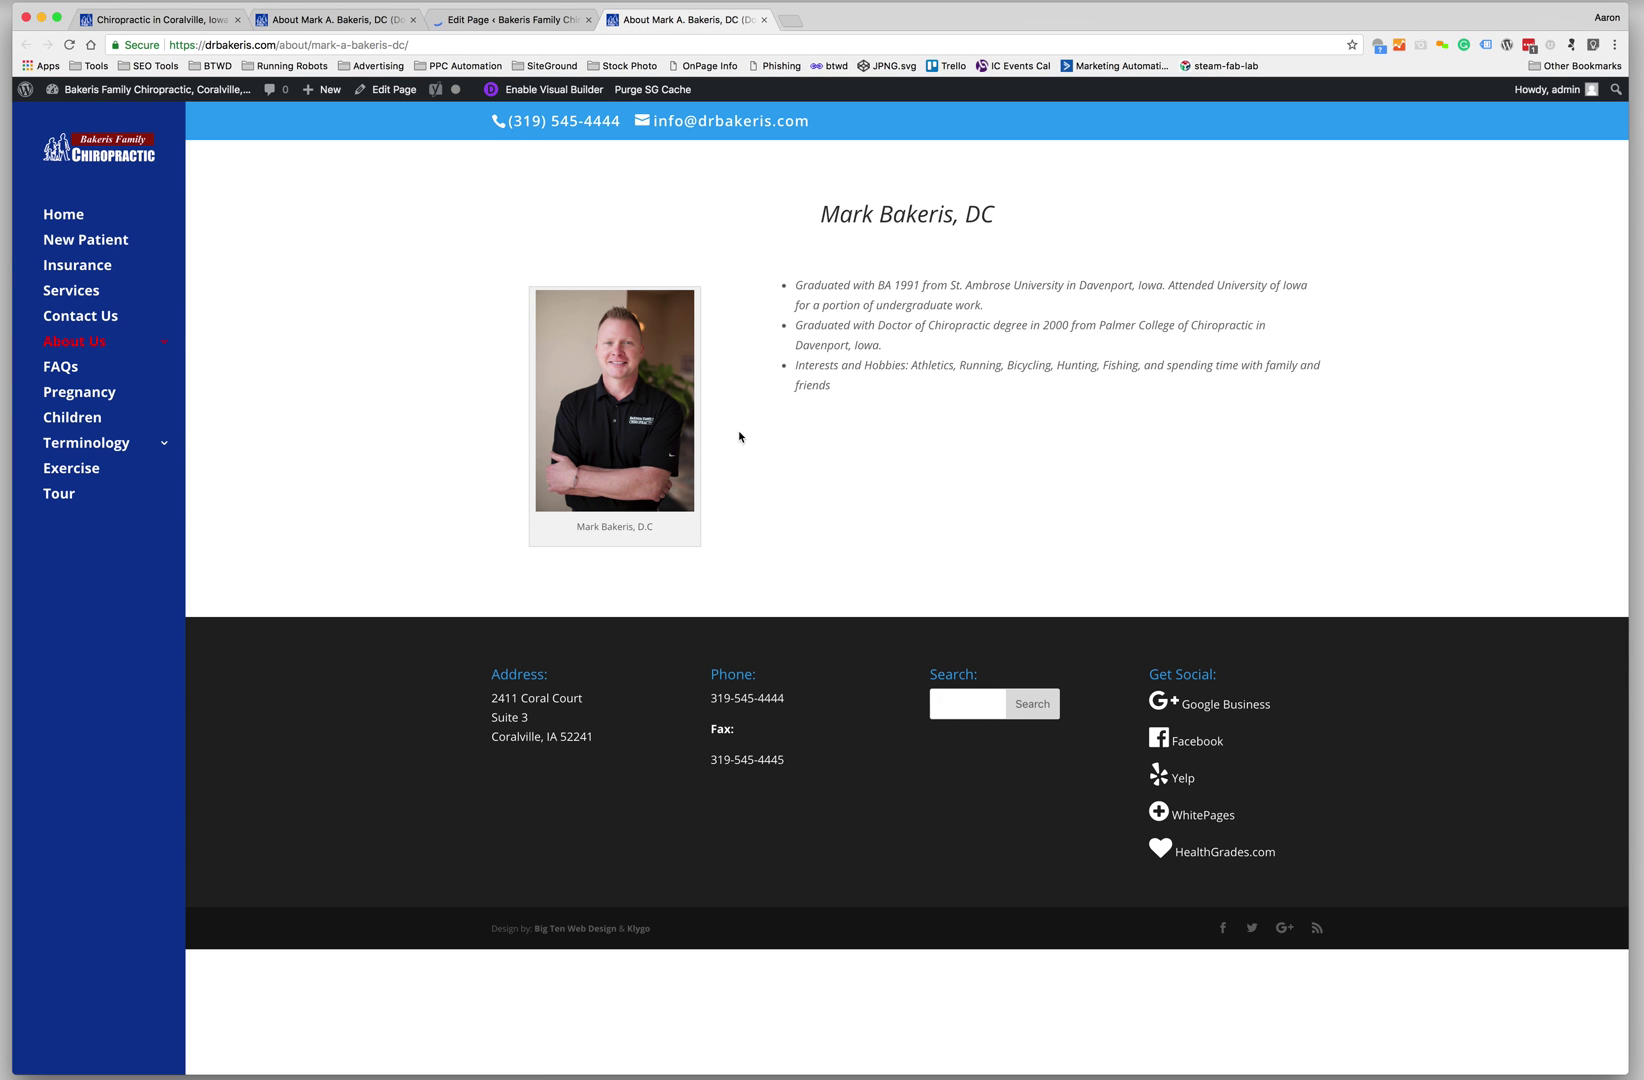
pyautogui.press('super+r')
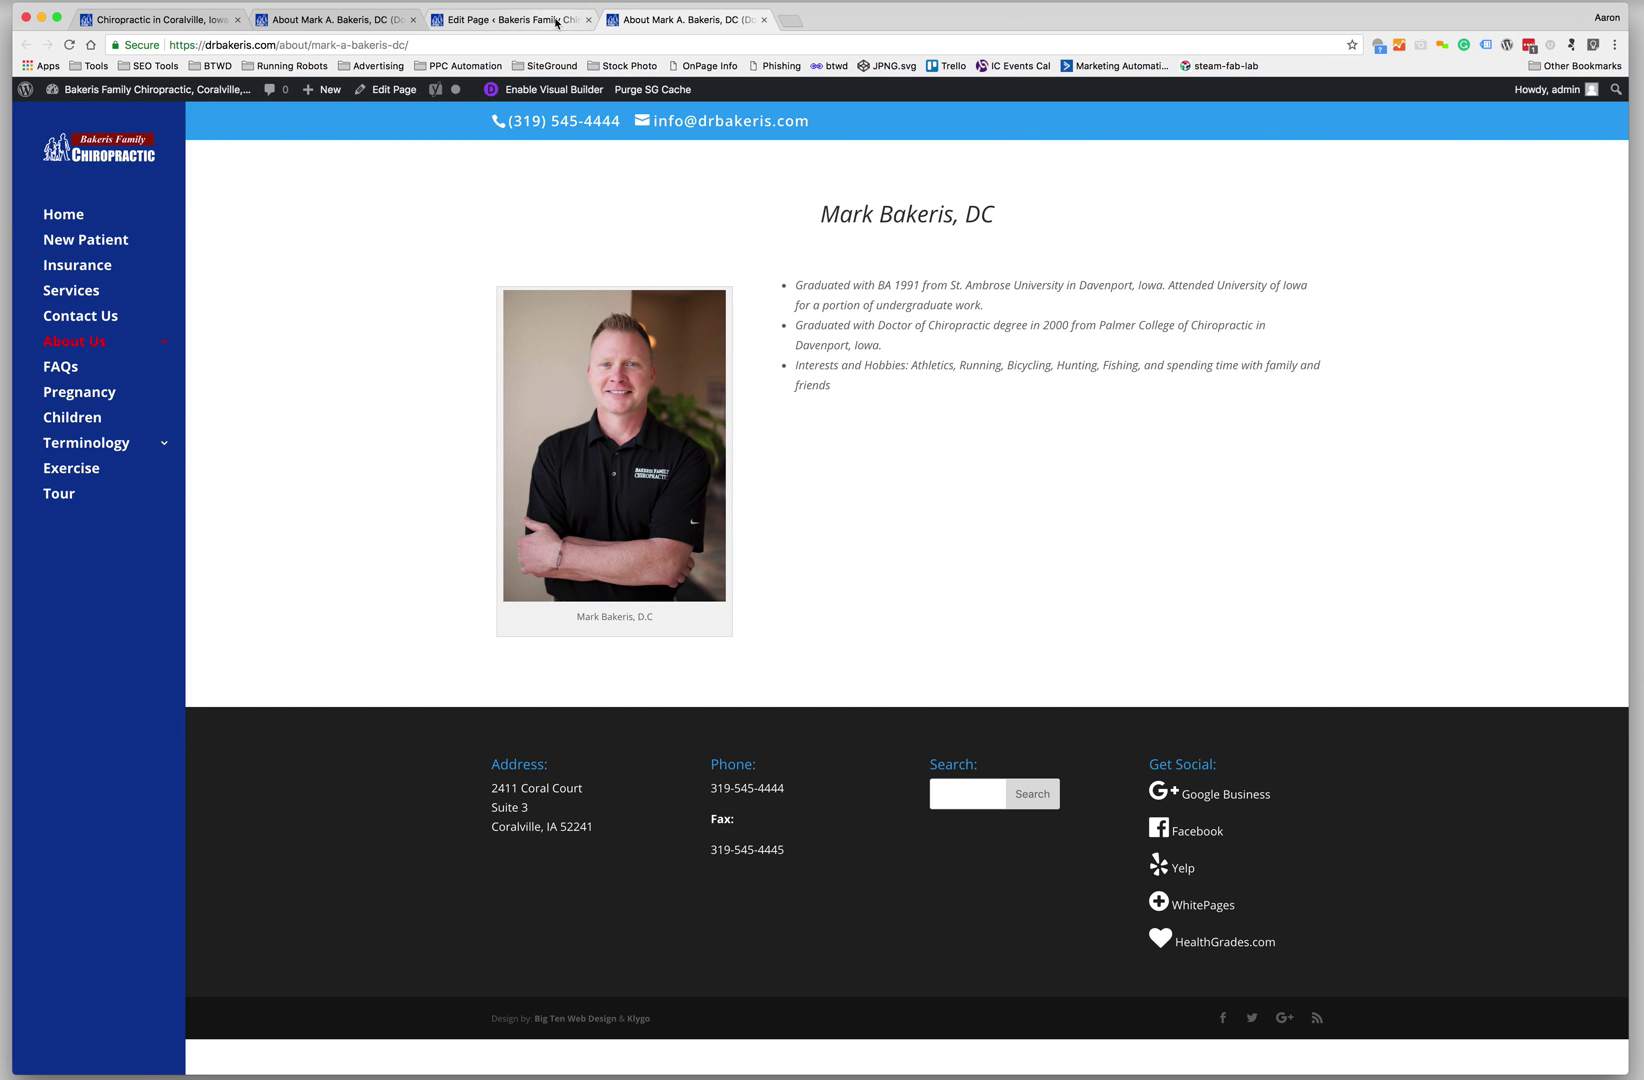
pyautogui.click(557, 22)
pyautogui.scroll(-7, 875, 430)
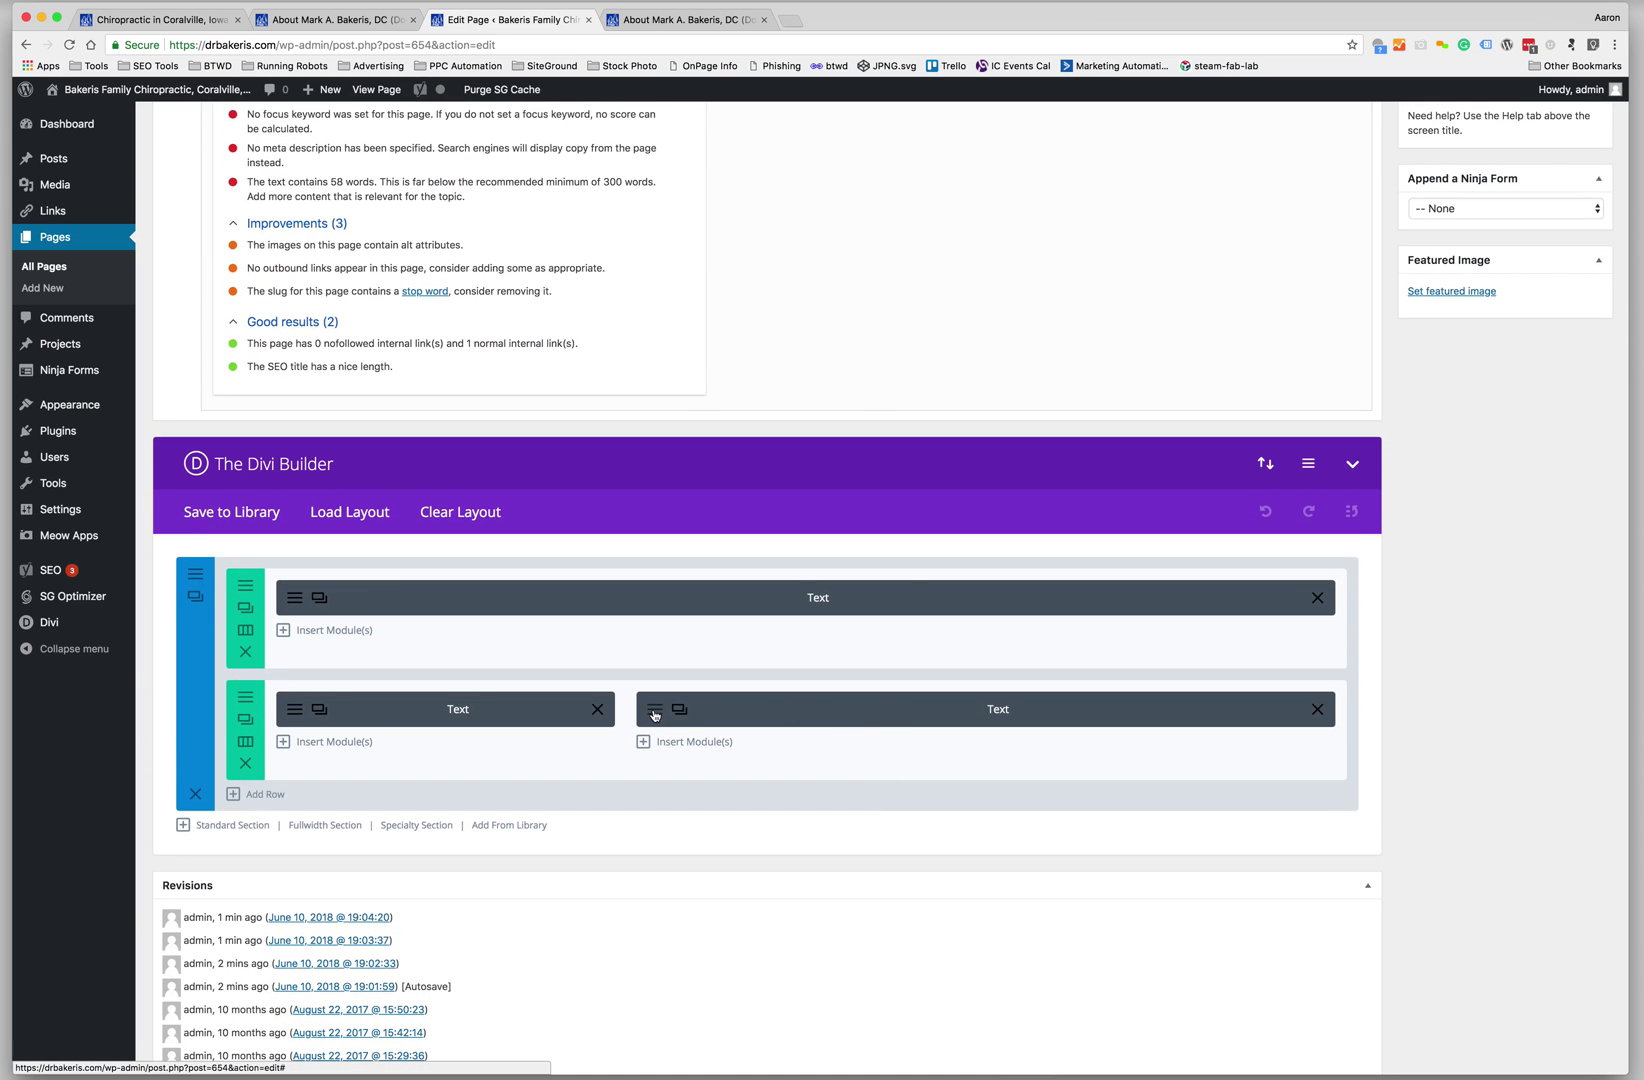
# Exit the bio bullet-list module unchanged and return to the live About page with the larger headshot
pyautogui.click(1236, 612)
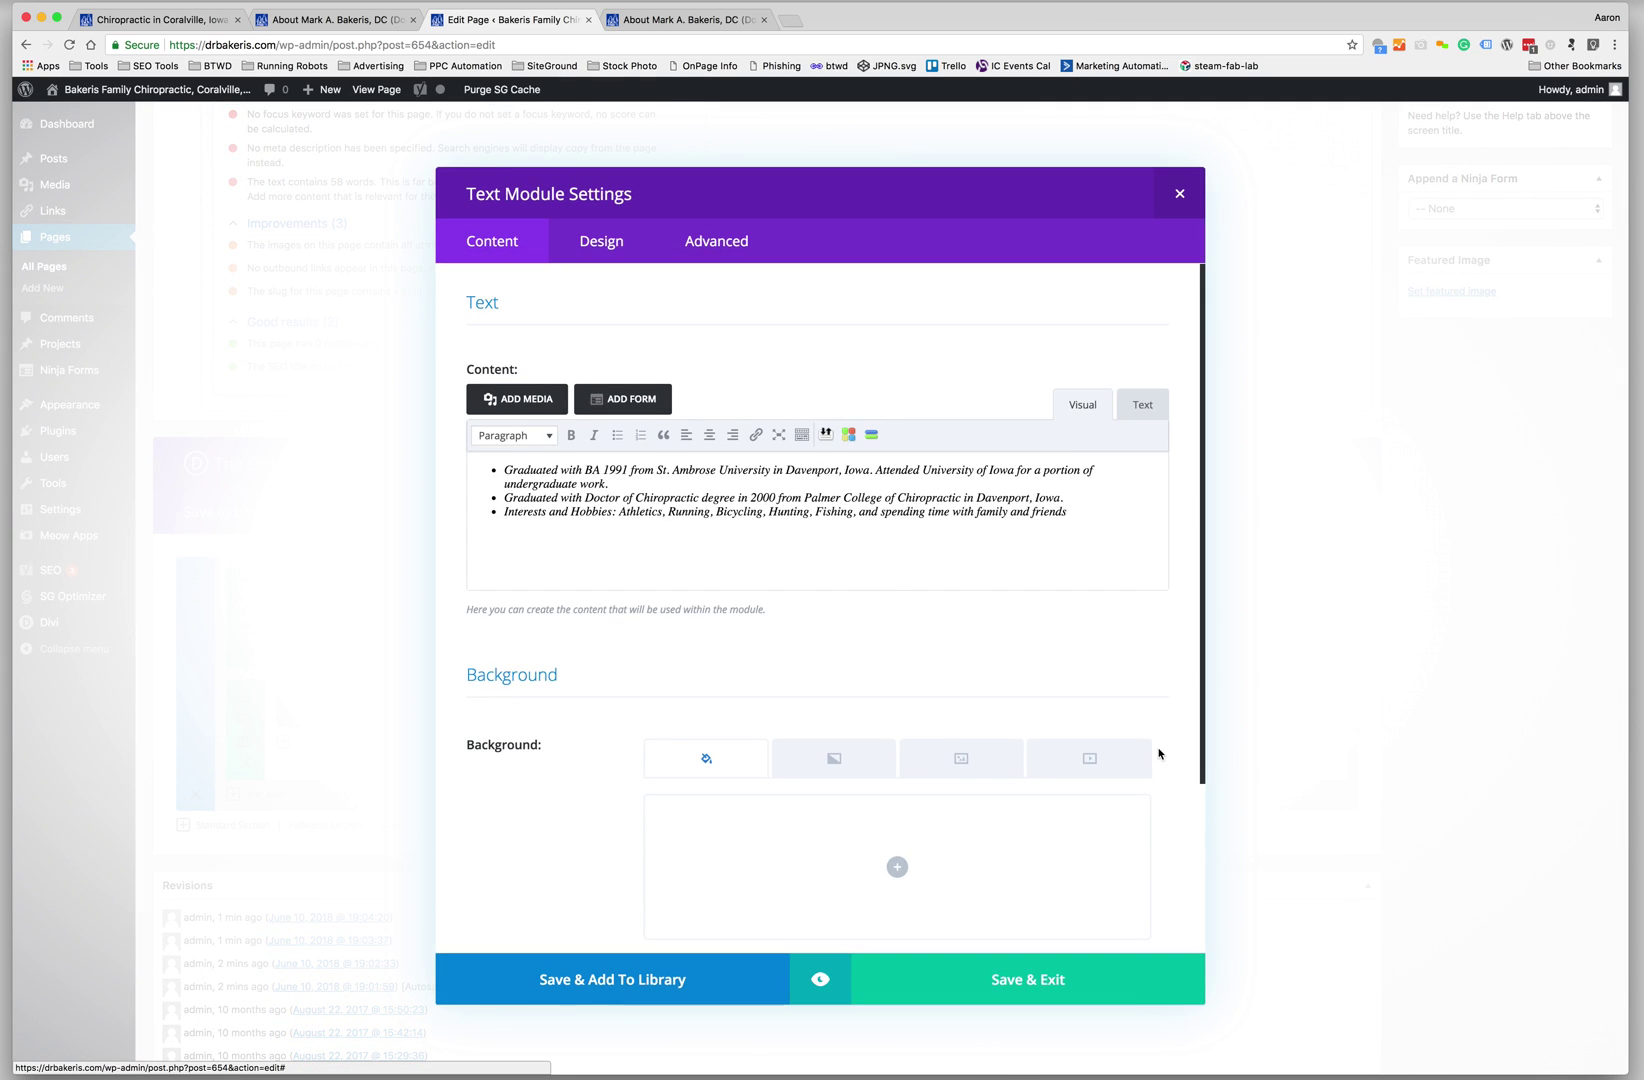
pyautogui.click(994, 975)
pyautogui.click(704, 22)
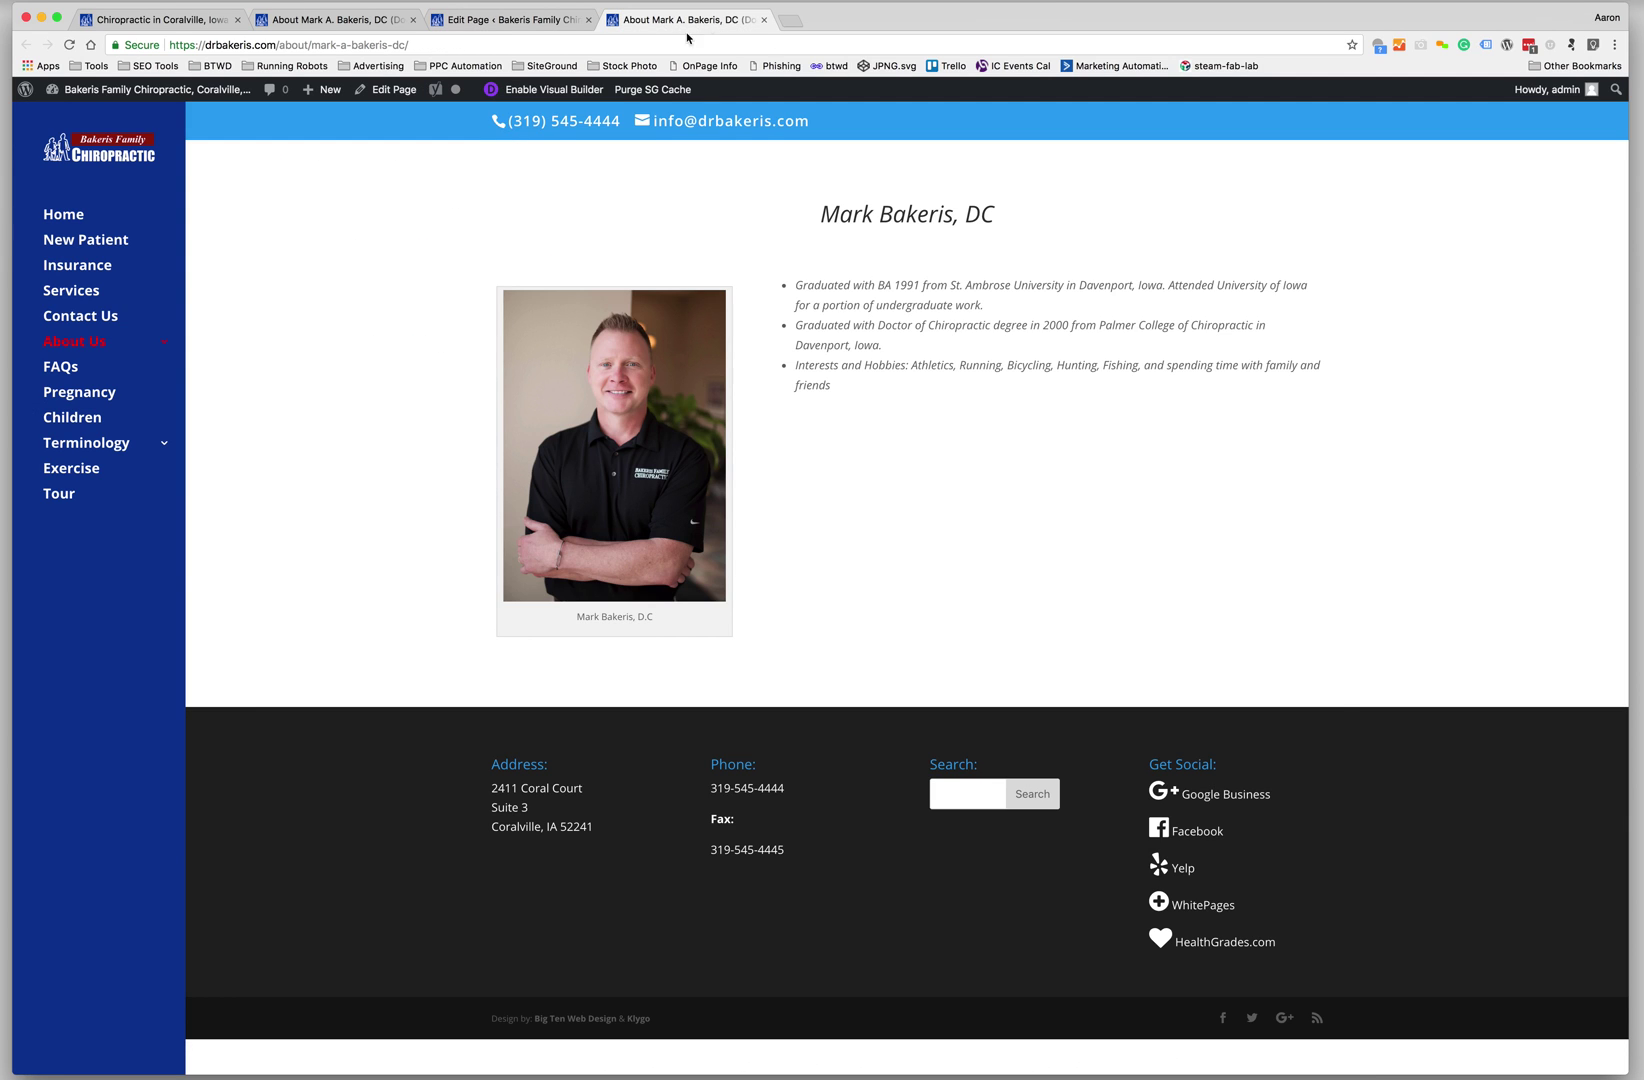